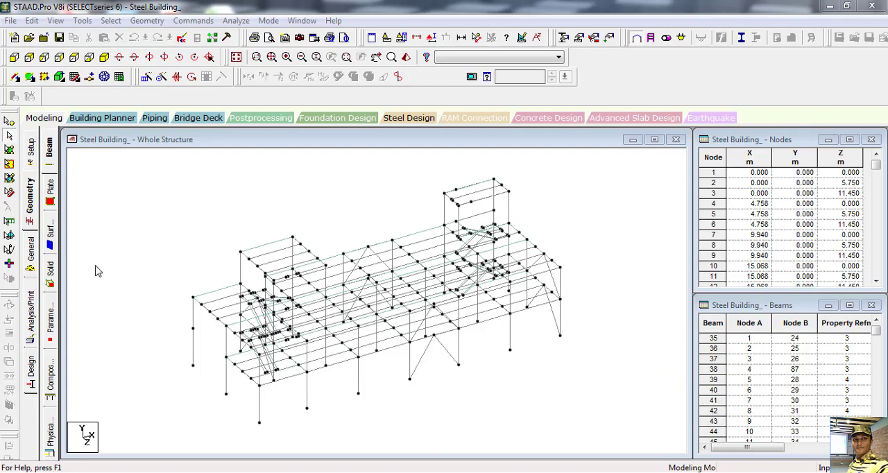
Step: Add primary load case 1 titled EX+ to the load case details, with loading type None
{"action": "left_click", "coordinate": [30, 251]}
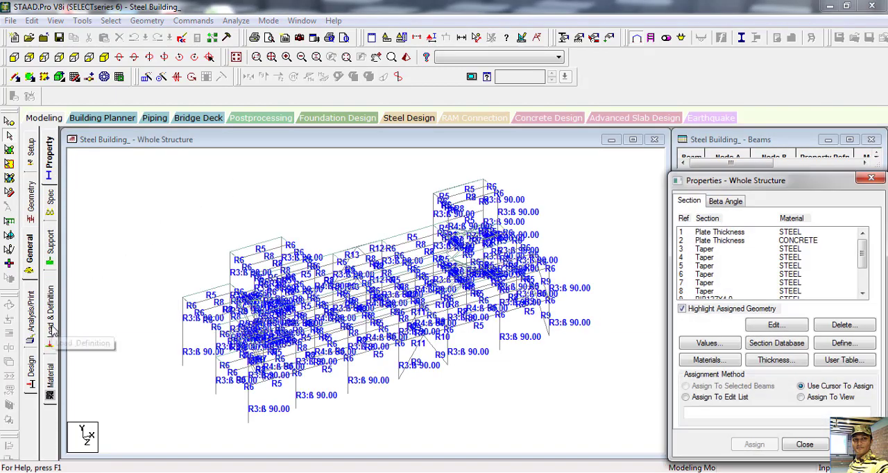
{"action": "left_click", "coordinate": [49, 327]}
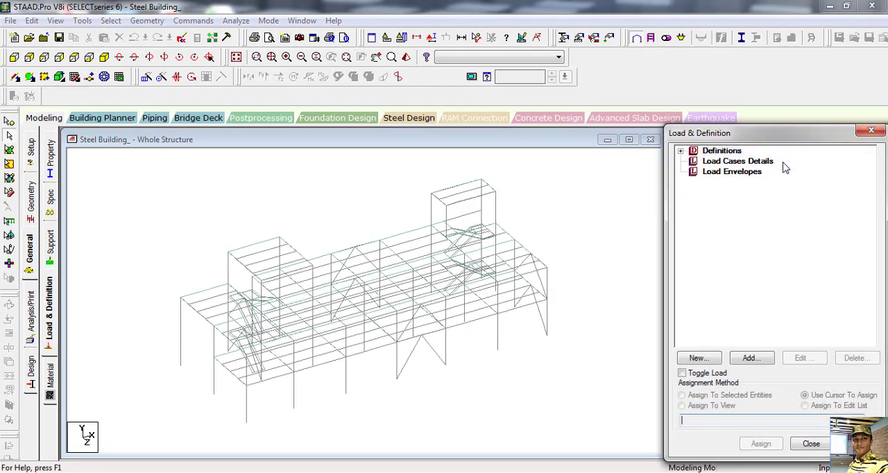
{"action": "left_click", "coordinate": [736, 163]}
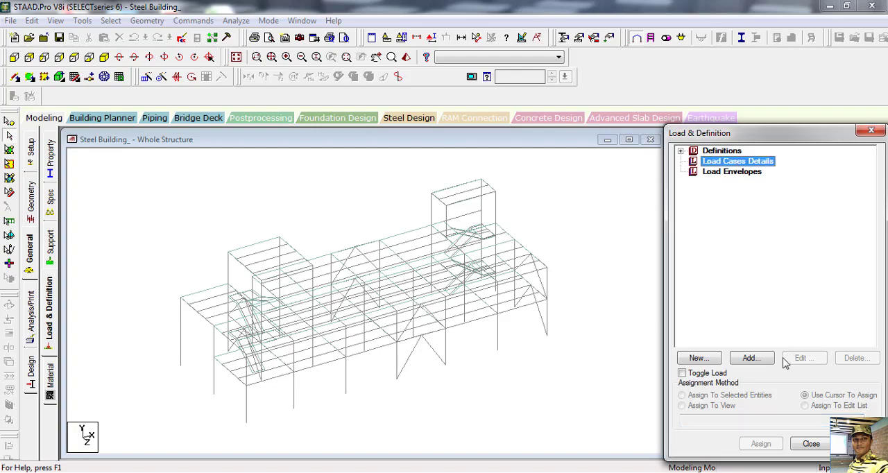
{"action": "left_click", "coordinate": [752, 358]}
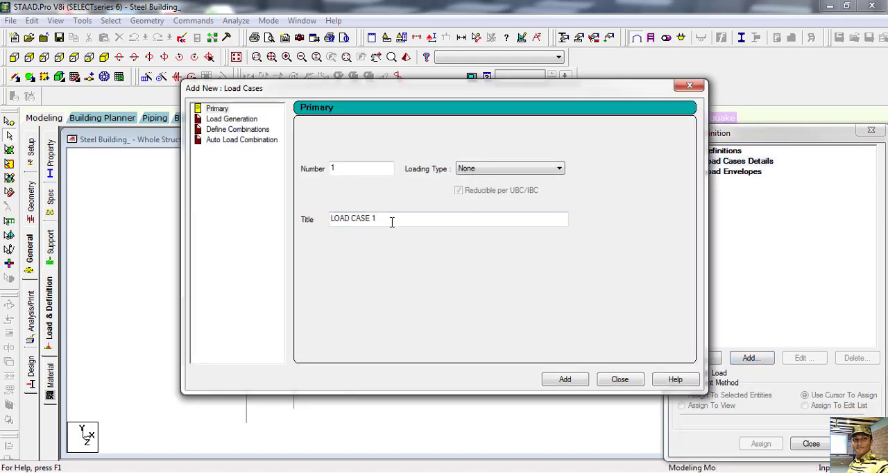
{"action": "left_click_drag", "start_coordinate": [392, 221], "coordinate": [277, 213]}
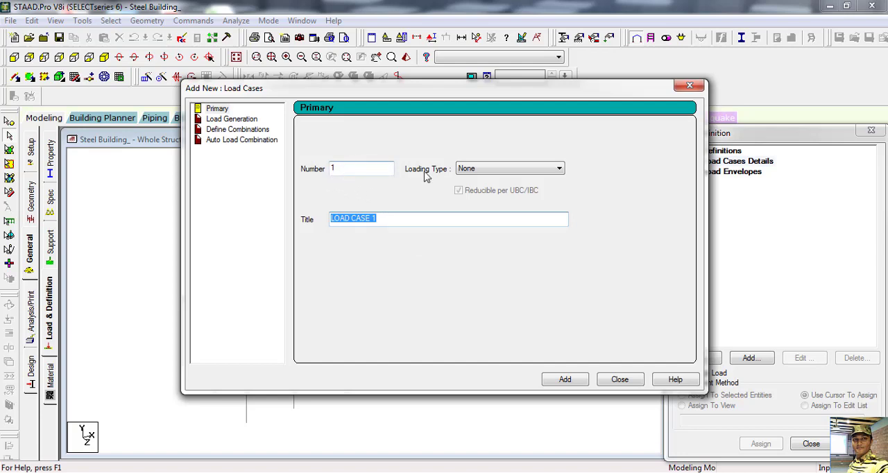
{"action": "left_click", "coordinate": [520, 174]}
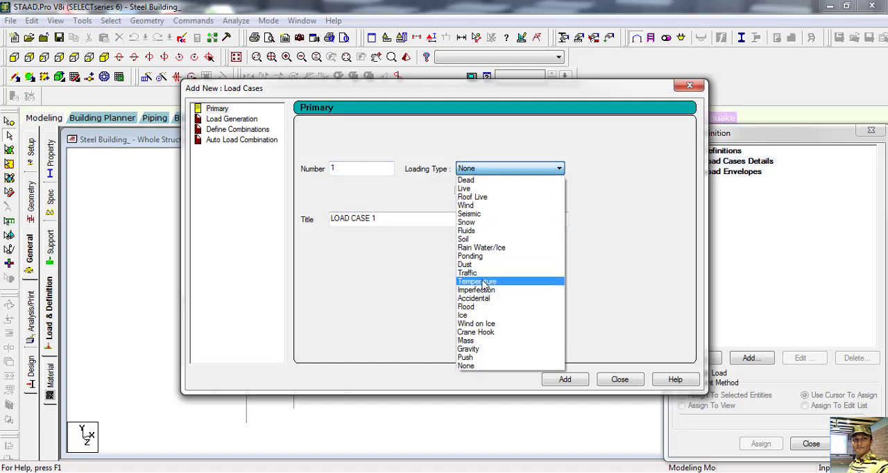
{"action": "left_click", "coordinate": [488, 133]}
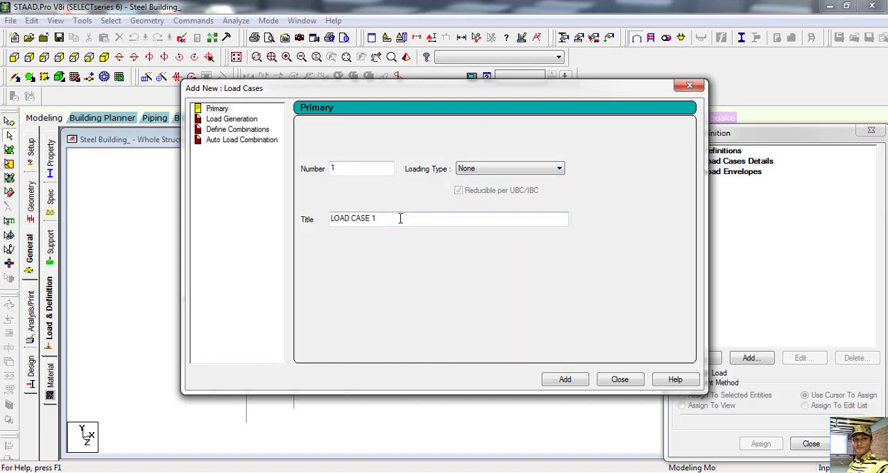
{"action": "left_click_drag", "start_coordinate": [392, 218], "coordinate": [284, 211]}
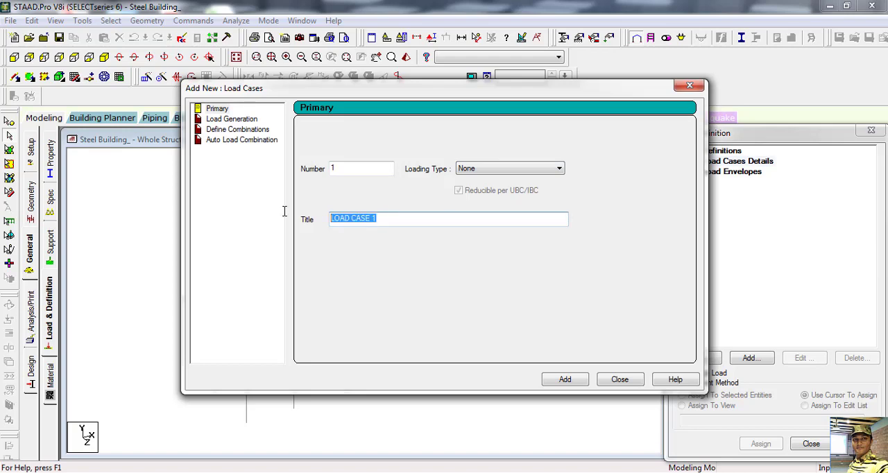
{"action": "type", "text": "EX+"}
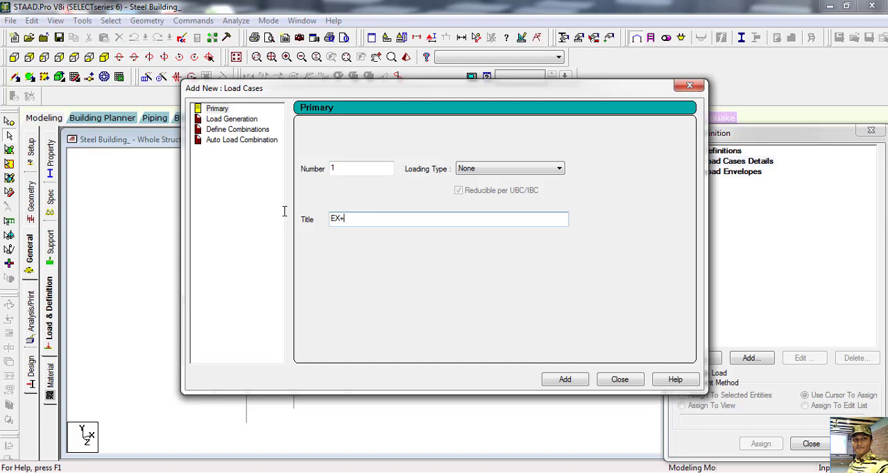
{"action": "left_click", "coordinate": [570, 379]}
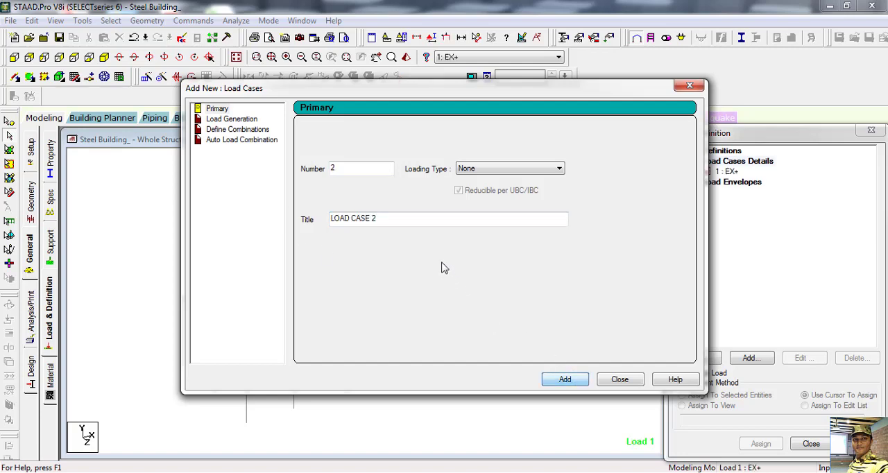
Step: Add primary load case 2 titled EX-, with loading type None
{"action": "left_click_drag", "start_coordinate": [389, 220], "coordinate": [226, 214]}
{"action": "type", "text": "E"}
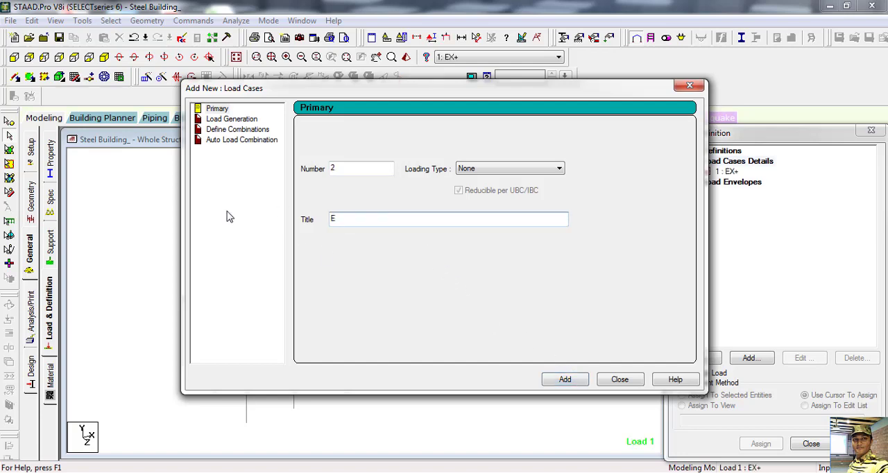
{"action": "type", "text": "X-"}
{"action": "left_click", "coordinate": [566, 380]}
Step: Add primary load cases 3 and 4 titled EZ+ and EZ-, and accept the automatic file save
{"action": "left_click_drag", "start_coordinate": [391, 218], "coordinate": [256, 219]}
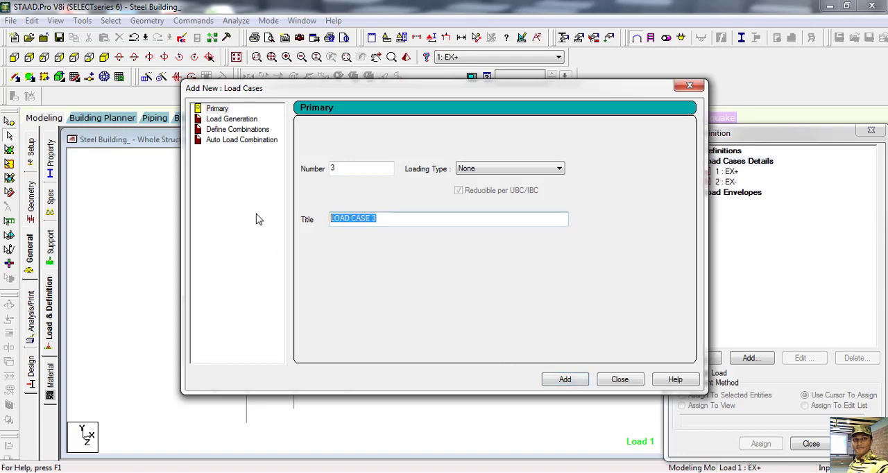
{"action": "type", "text": "EZ+"}
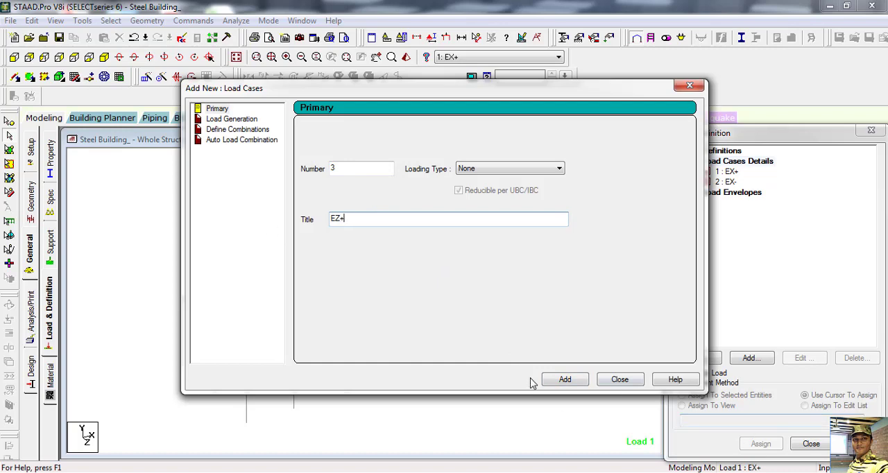
{"action": "left_click", "coordinate": [564, 381]}
{"action": "left_click_drag", "start_coordinate": [395, 220], "coordinate": [261, 222]}
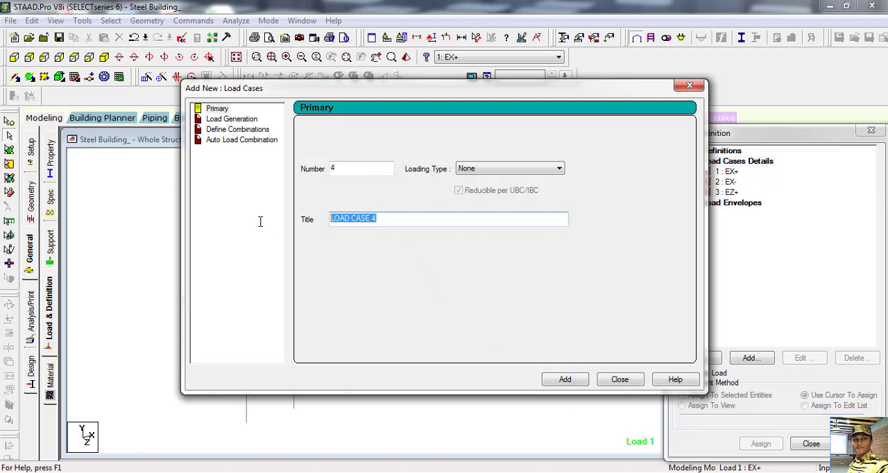
{"action": "type", "text": "EZ"}
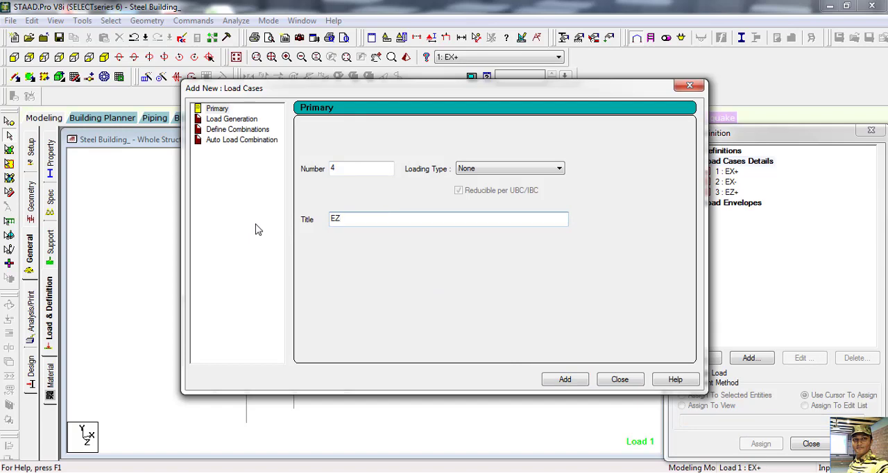
{"action": "type", "text": "-"}
{"action": "left_click", "coordinate": [565, 380]}
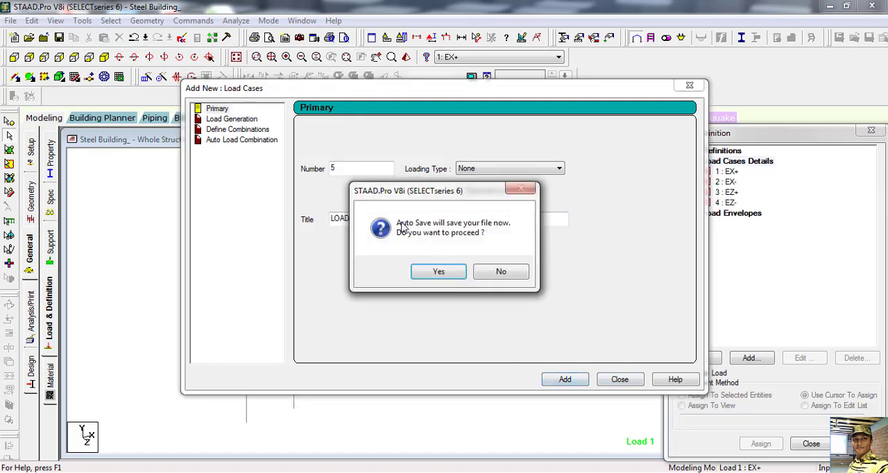
{"action": "left_click", "coordinate": [437, 271]}
{"action": "left_click", "coordinate": [368, 260]}
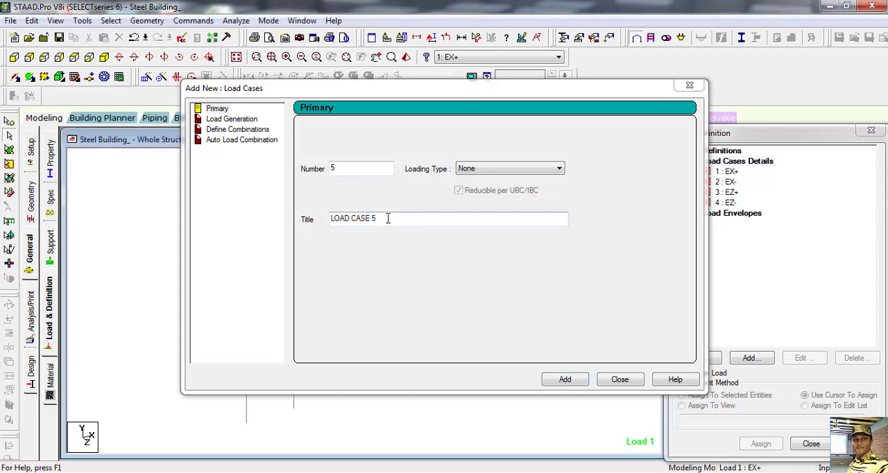
Step: Add primary load case 5 titled DL, with loading type None
{"action": "left_click_drag", "start_coordinate": [387, 218], "coordinate": [321, 221]}
{"action": "type", "text": "DL"}
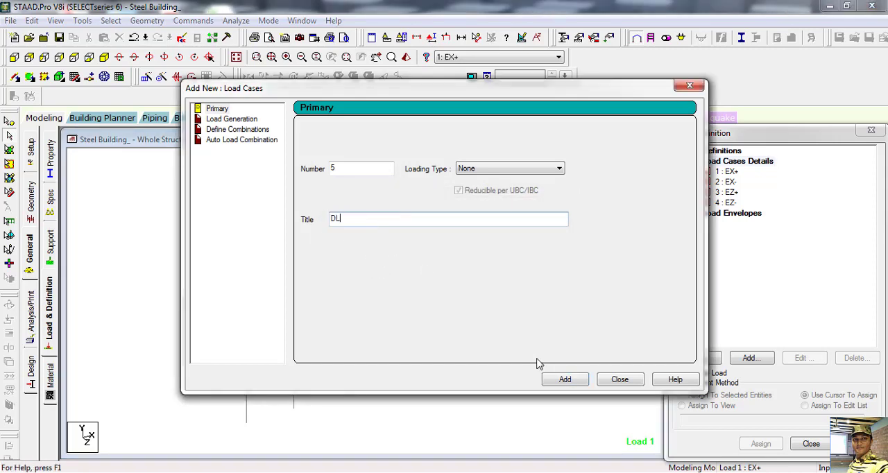
{"action": "left_click", "coordinate": [565, 379]}
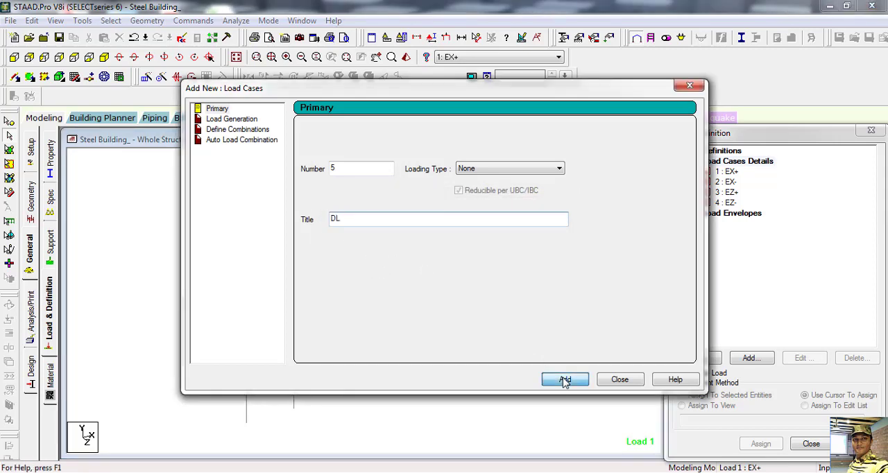
Step: Add primary load cases 6 and 7 titled LLF and LLR, with loading type None
{"action": "left_click_drag", "start_coordinate": [386, 219], "coordinate": [237, 220]}
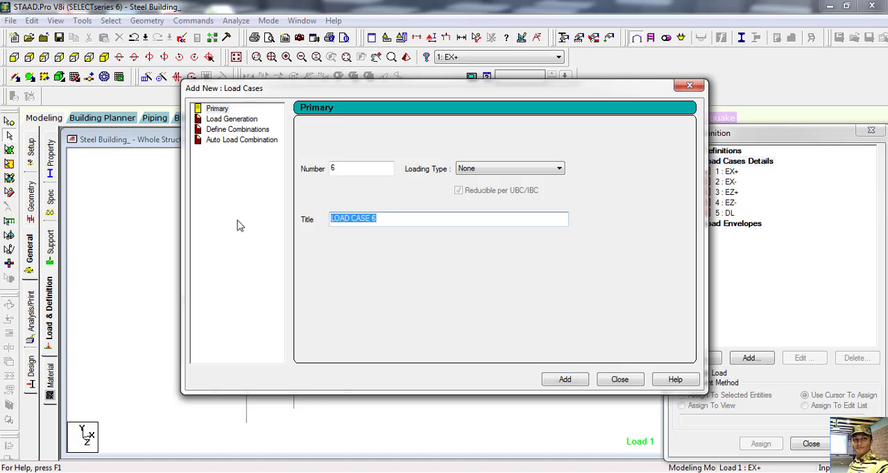
{"action": "type", "text": "LLF"}
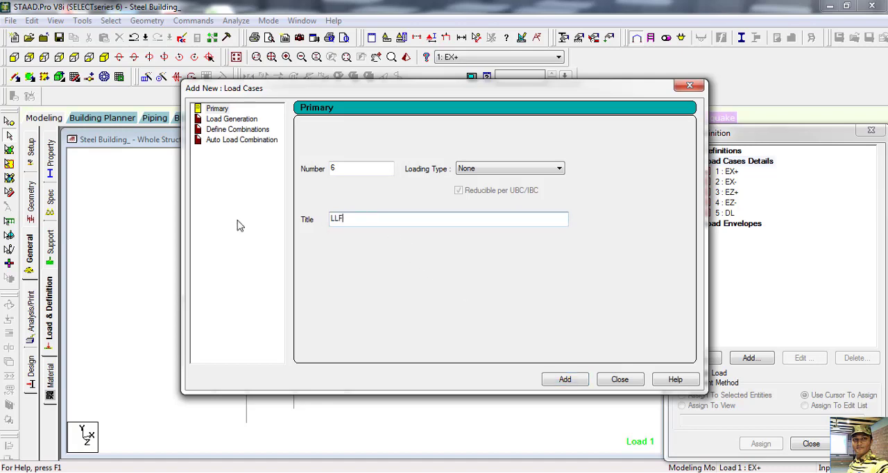
{"action": "left_click", "coordinate": [564, 379]}
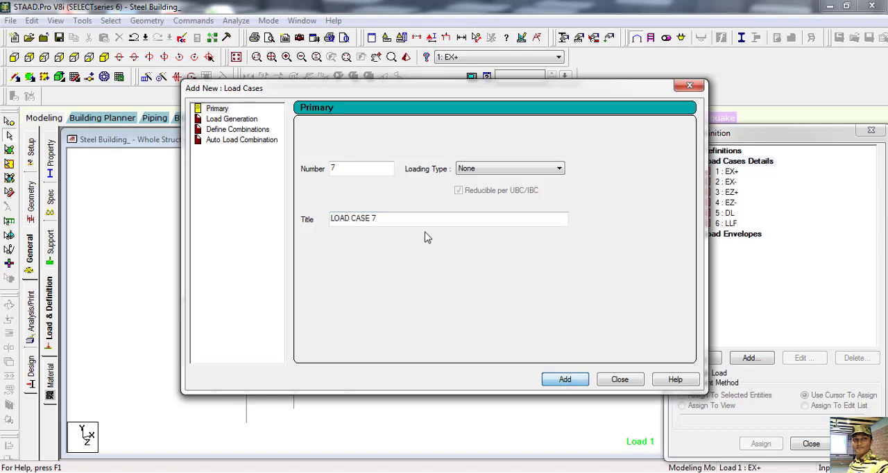
{"action": "left_click_drag", "start_coordinate": [392, 219], "coordinate": [228, 219]}
{"action": "type", "text": "LLR"}
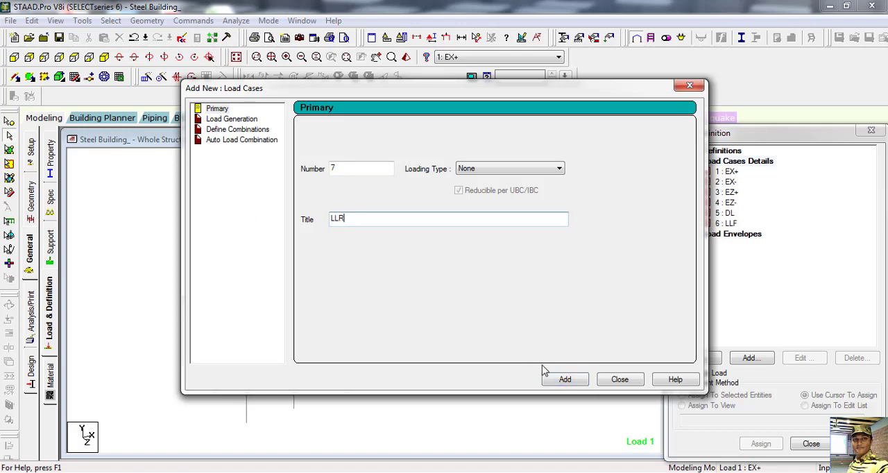
{"action": "left_click", "coordinate": [563, 379]}
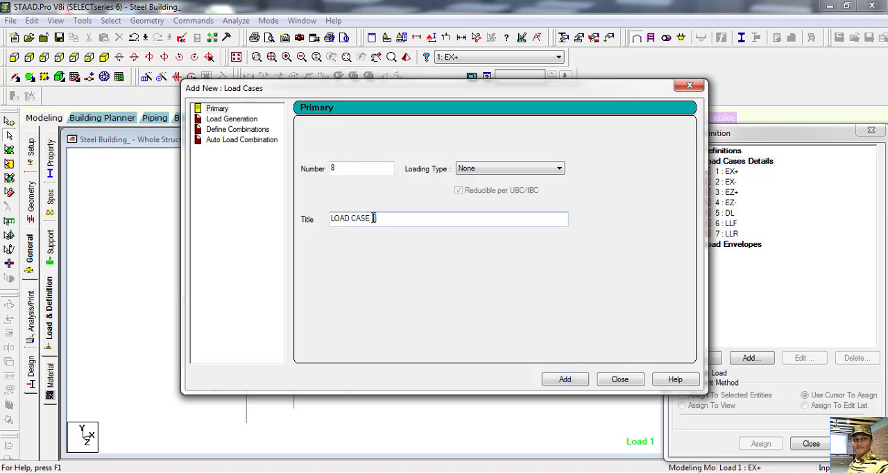
Step: Add primary load cases 8 and 9 titled WX+ and WX-, with loading type None
{"action": "left_click_drag", "start_coordinate": [374, 219], "coordinate": [319, 219]}
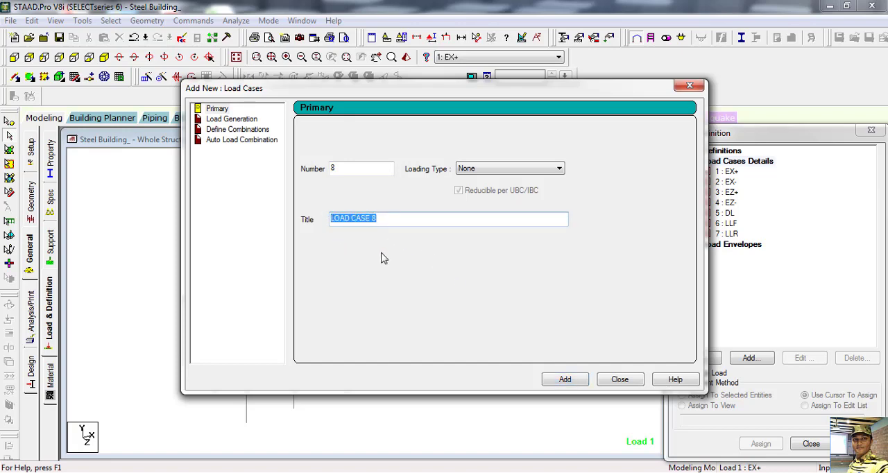
{"action": "type", "text": "WX+"}
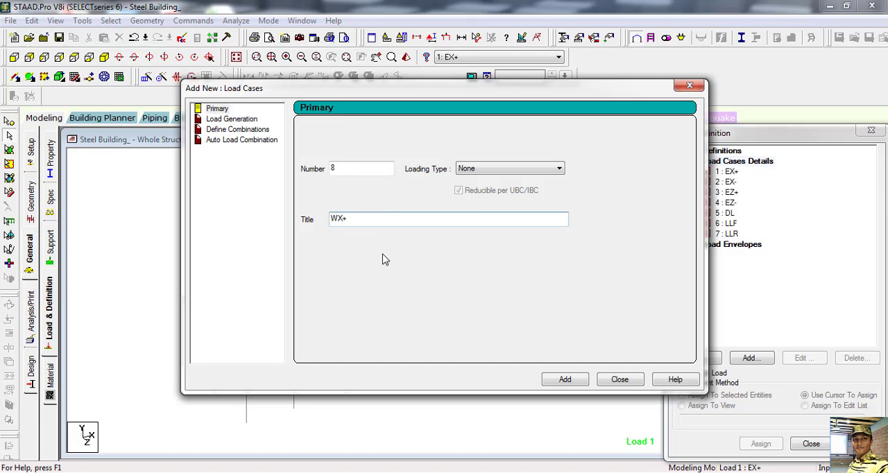
{"action": "left_click", "coordinate": [564, 380]}
{"action": "left_click_drag", "start_coordinate": [393, 221], "coordinate": [266, 220]}
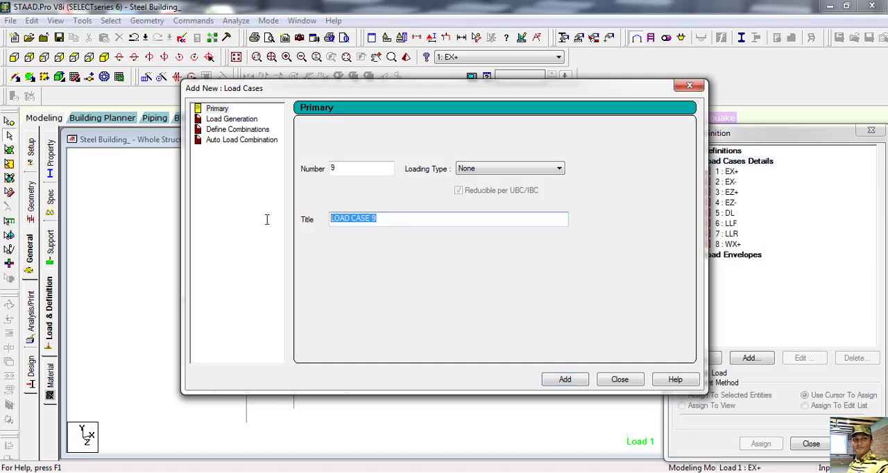
{"action": "type", "text": "WX-"}
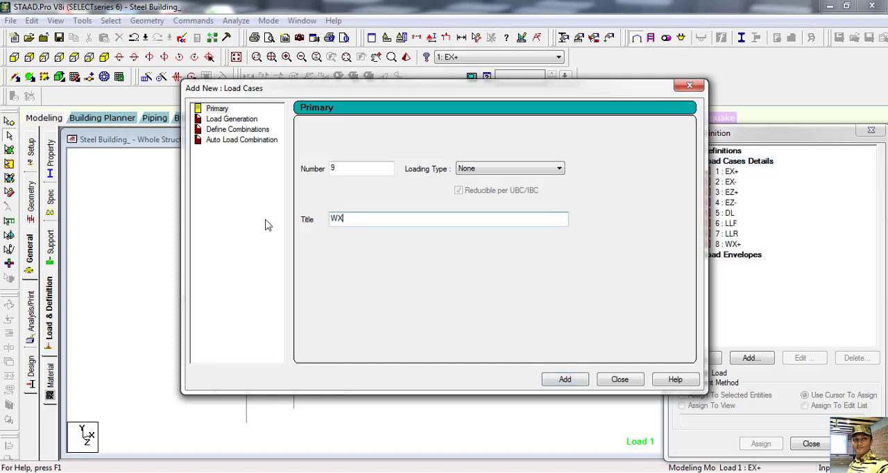
{"action": "left_click", "coordinate": [563, 380]}
Step: Add primary load cases 10 and 11 titled WZ+ and WZ-, and finish adding load cases
{"action": "left_click_drag", "start_coordinate": [381, 220], "coordinate": [212, 213]}
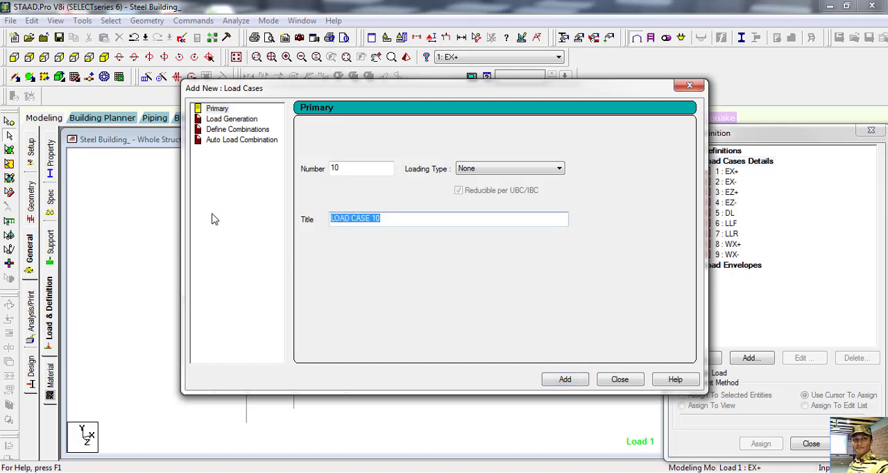
{"action": "type", "text": "W"}
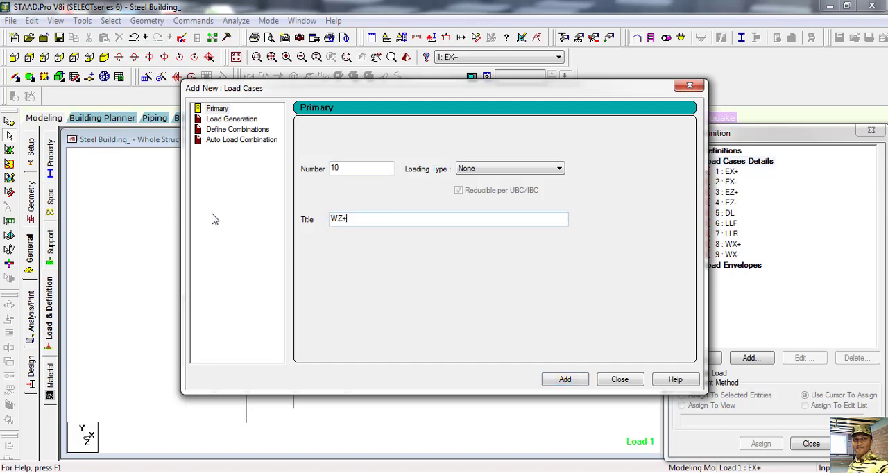
{"action": "type", "text": "Z+"}
{"action": "left_click", "coordinate": [564, 380]}
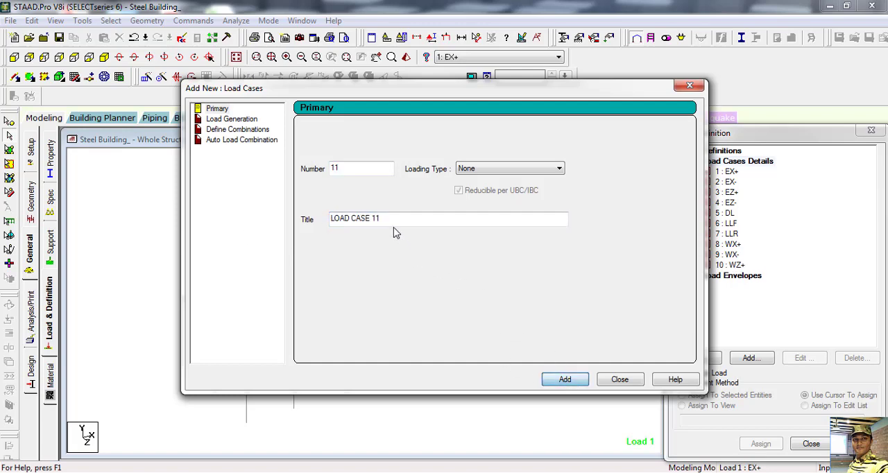
{"action": "left_click_drag", "start_coordinate": [388, 218], "coordinate": [290, 217]}
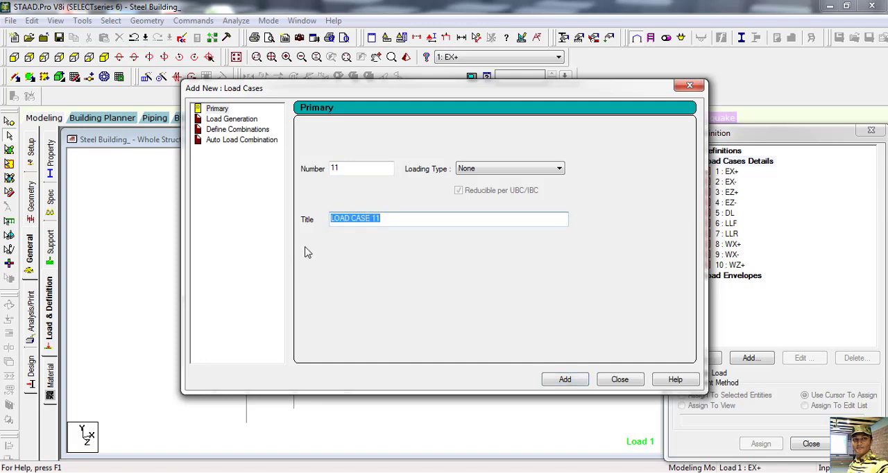
{"action": "type", "text": "WZ-"}
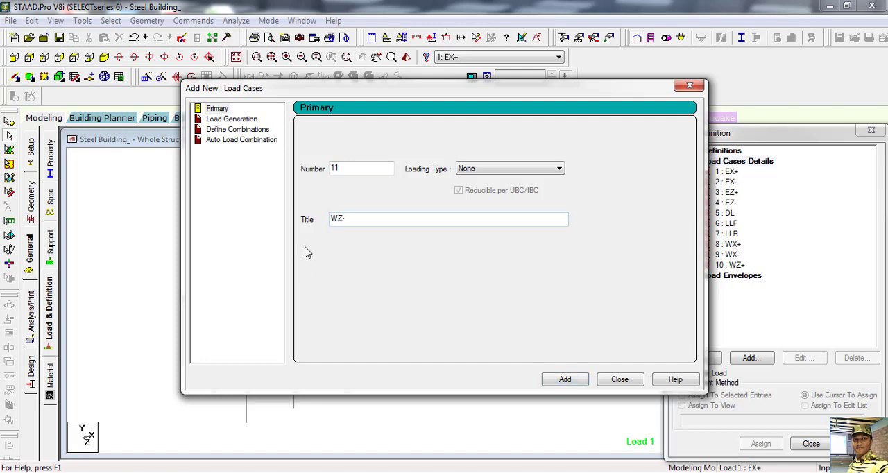
{"action": "left_click", "coordinate": [575, 380]}
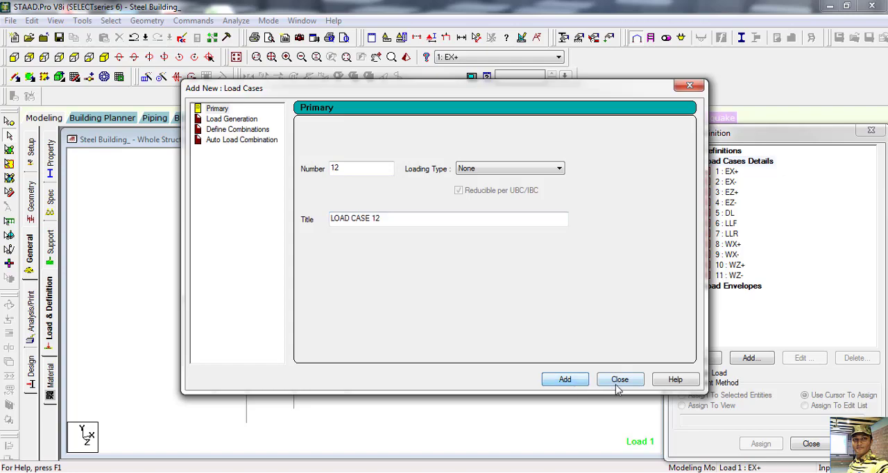
{"action": "left_click", "coordinate": [618, 385]}
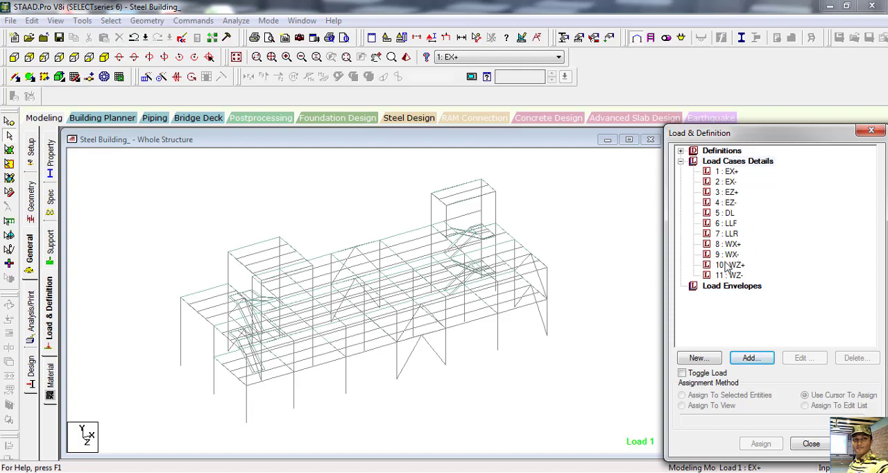
Step: Add a selfweight load in the Y direction with factor -1 to load case 5 DL
{"action": "left_click", "coordinate": [729, 217]}
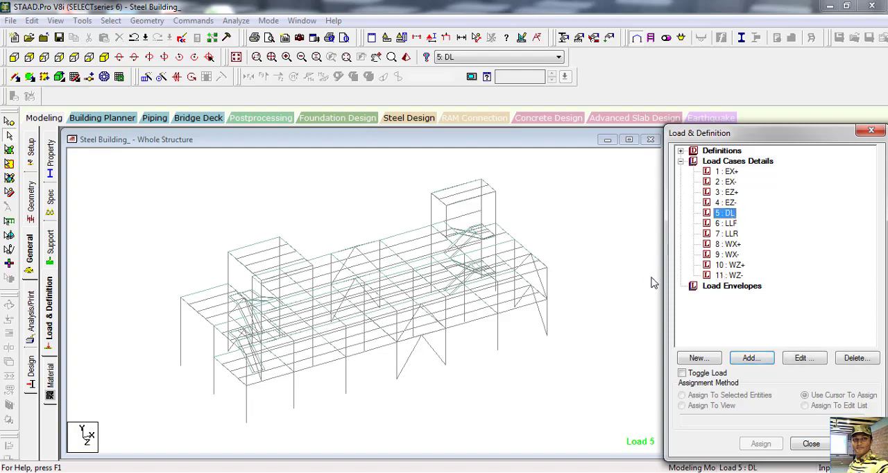
{"action": "left_click", "coordinate": [751, 358]}
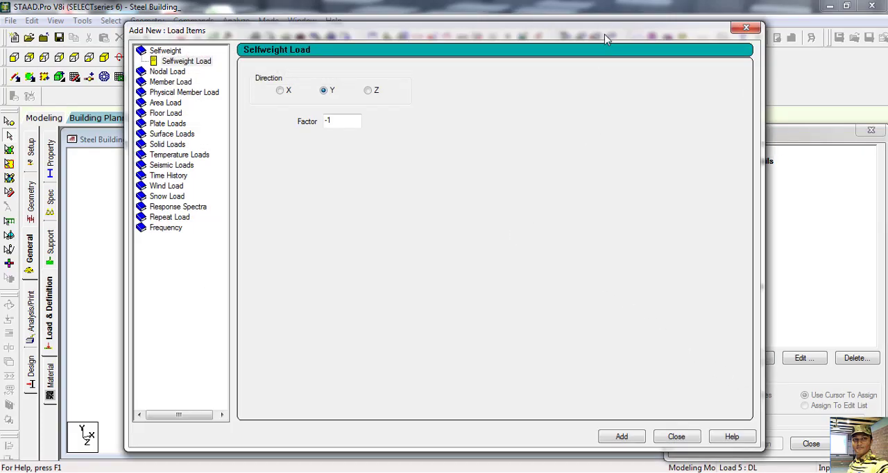
{"action": "left_click_drag", "start_coordinate": [605, 42], "coordinate": [683, 118]}
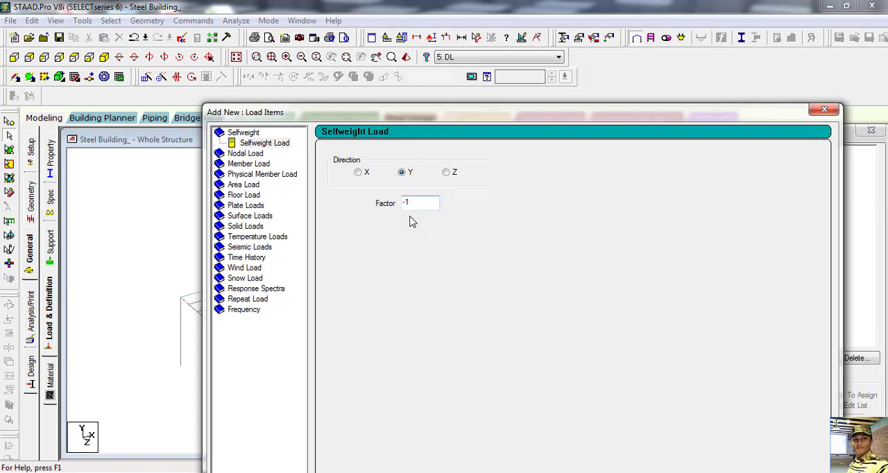
{"action": "left_click_drag", "start_coordinate": [575, 116], "coordinate": [399, 19]}
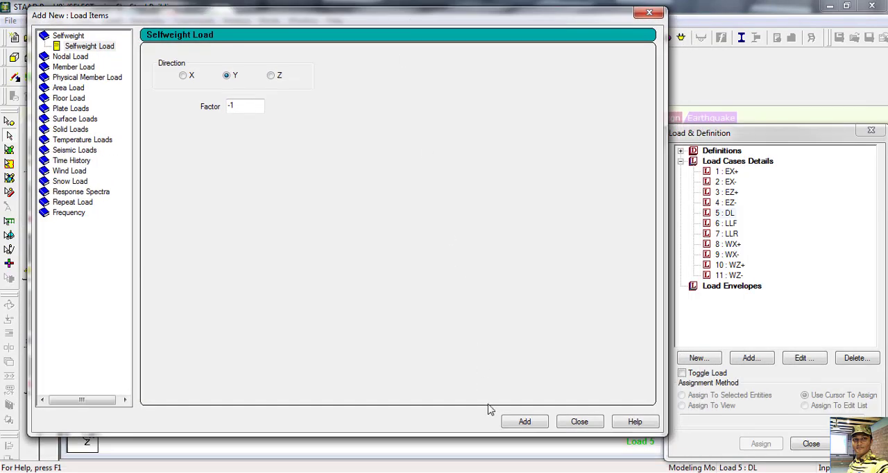
{"action": "left_click", "coordinate": [526, 421]}
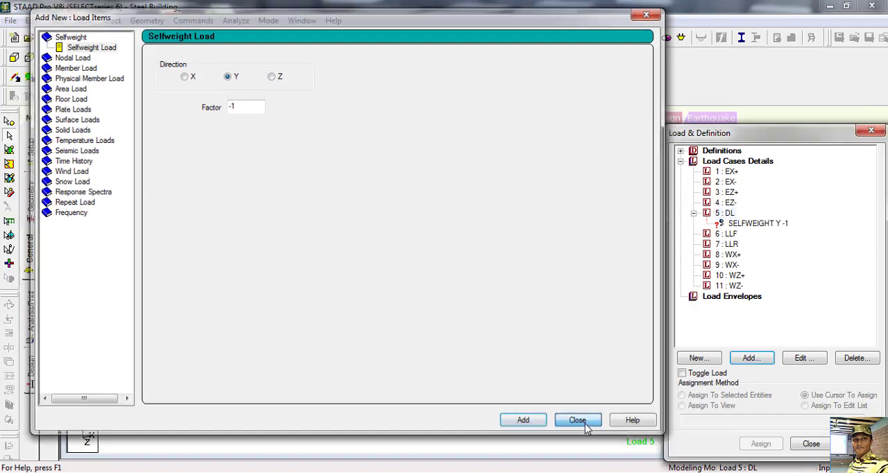
{"action": "left_click", "coordinate": [579, 422]}
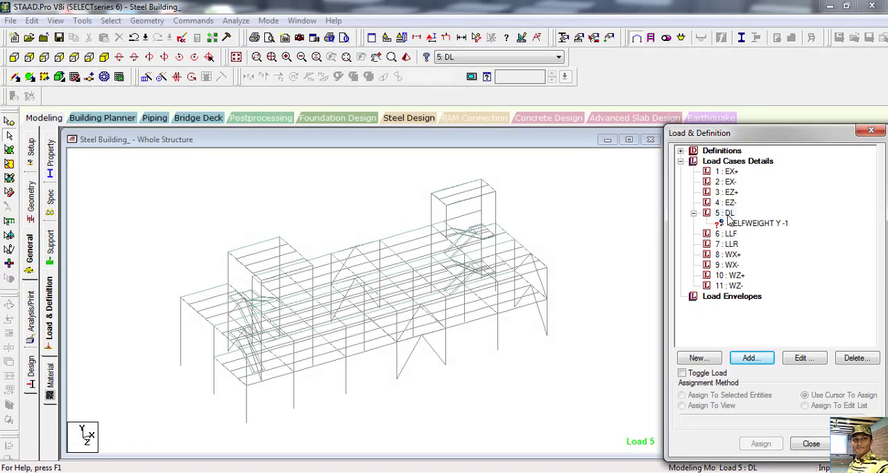
Step: Switch to the Loading Sheet workbook in Excel and examine the live load and the floor slab dead load formula
{"action": "left_click", "coordinate": [727, 214]}
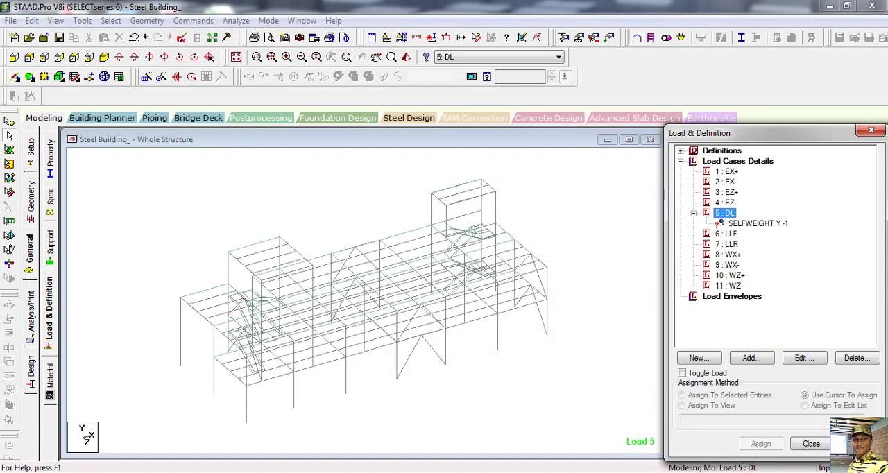
{"action": "left_click", "coordinate": [421, 472]}
{"action": "left_click", "coordinate": [368, 451]}
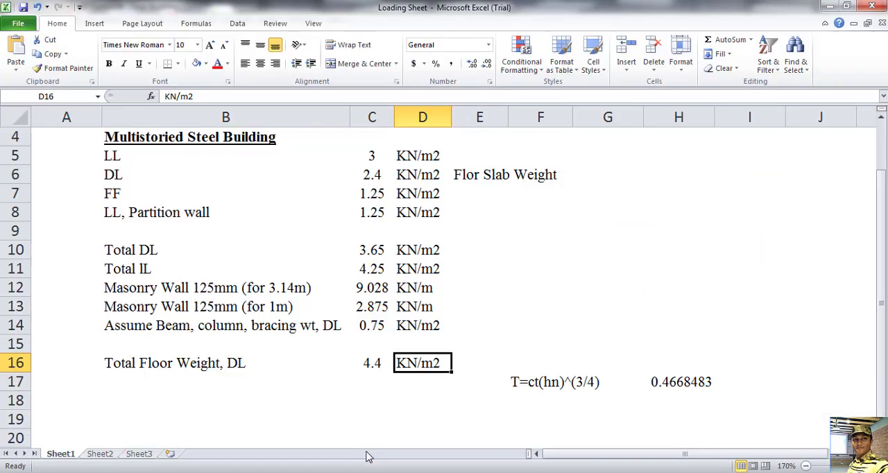
{"action": "scroll", "coordinate": [177, 214], "scroll_direction": "up", "scroll_amount": 1}
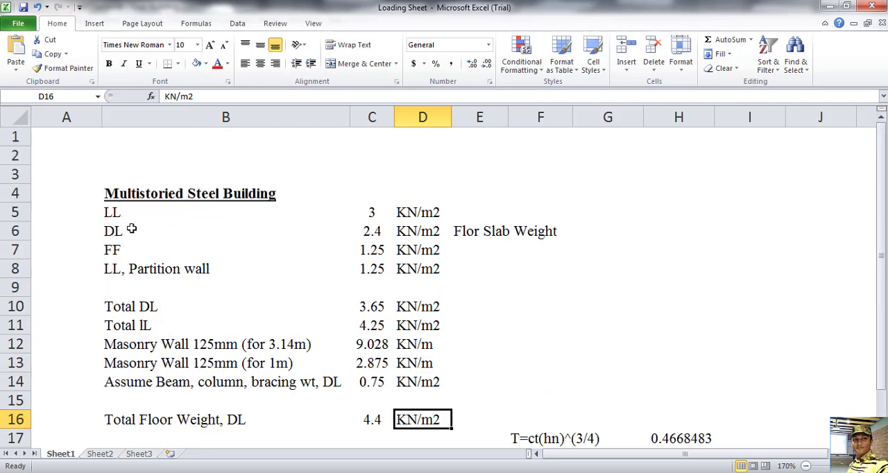
{"action": "left_click", "coordinate": [354, 215]}
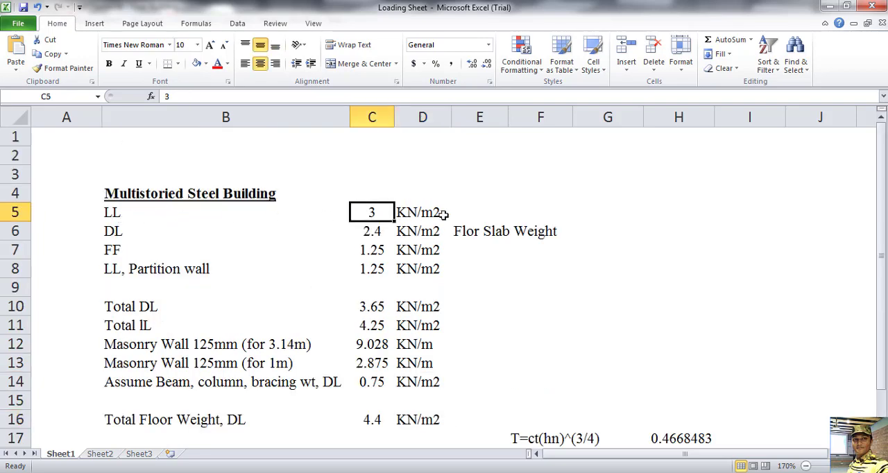
{"action": "left_click", "coordinate": [385, 231]}
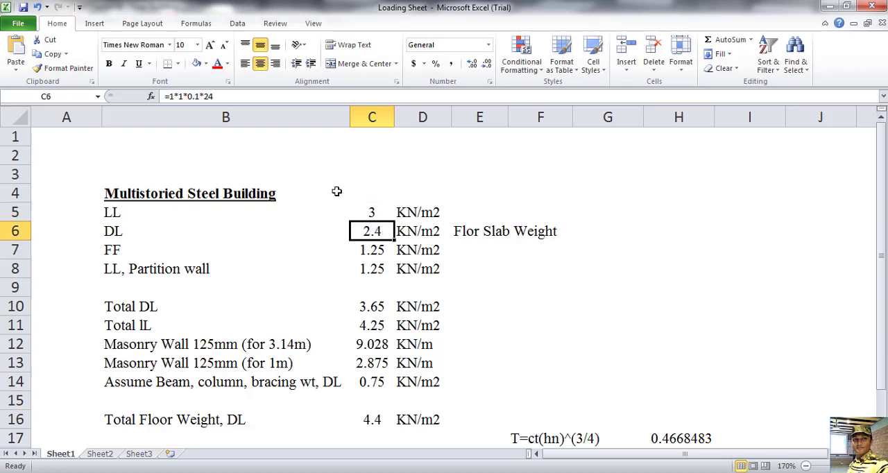
{"action": "triple_click", "coordinate": [205, 95]}
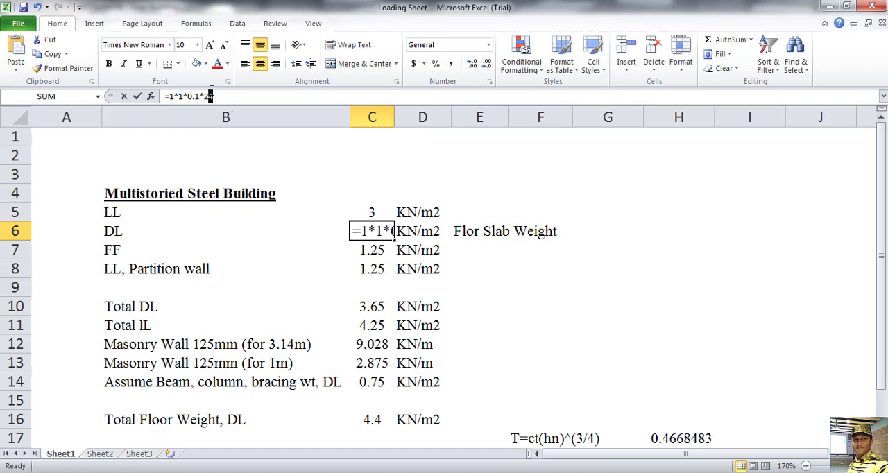
{"action": "left_click_drag", "start_coordinate": [205, 89], "coordinate": [208, 93]}
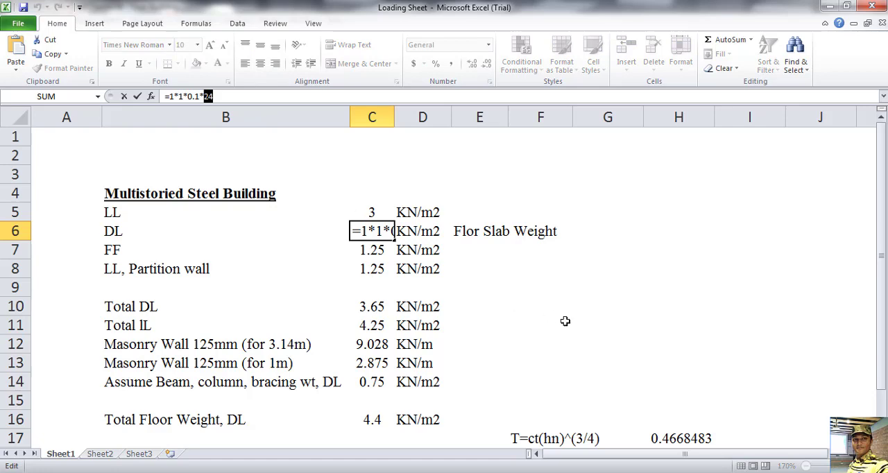
{"action": "key", "text": "Escape"}
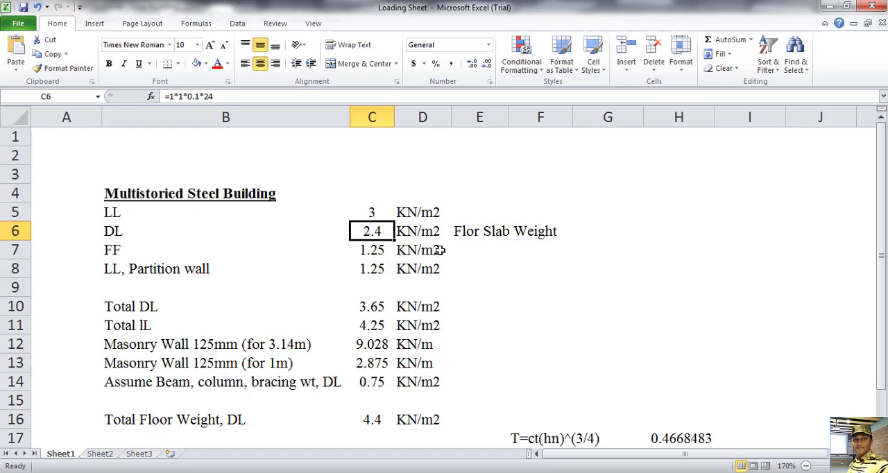
Step: Examine the floor finish load and the Total DL formula in the loading sheet
{"action": "left_click", "coordinate": [357, 249]}
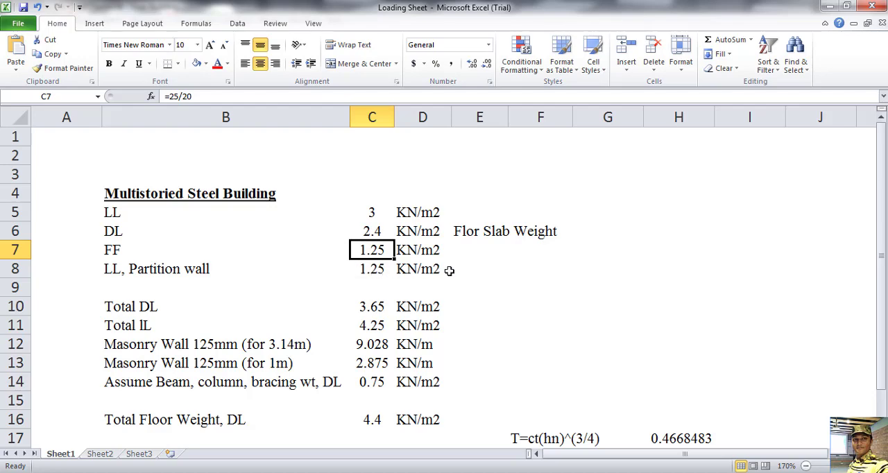
{"action": "left_click", "coordinate": [146, 308]}
{"action": "left_click", "coordinate": [368, 306]}
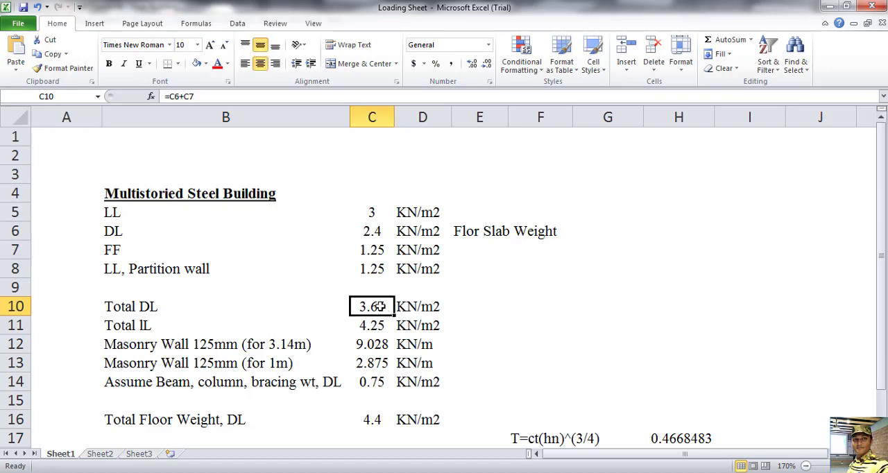
{"action": "double_click", "coordinate": [380, 306]}
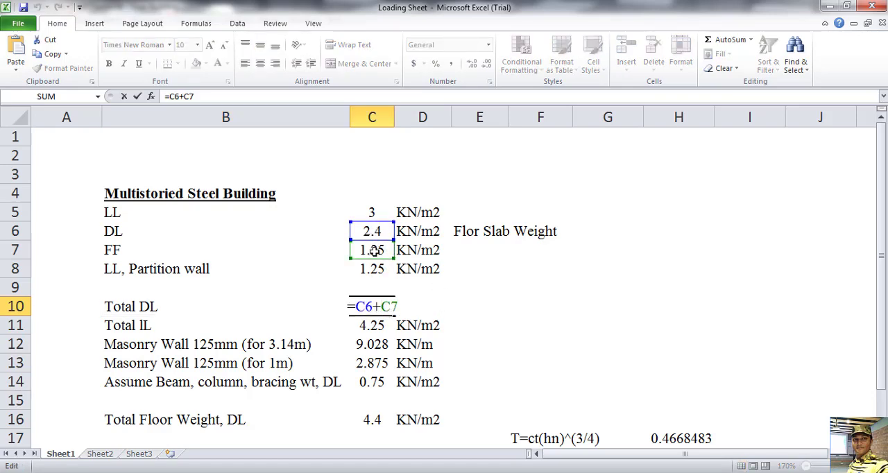
{"action": "key", "text": "Return"}
{"action": "left_click", "coordinate": [356, 306]}
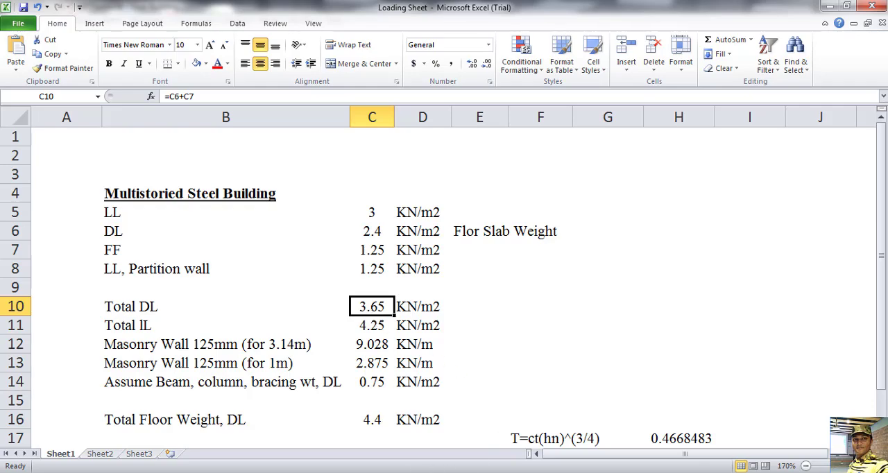
Step: Switch back to STAAD.Pro and start a floor load for DL with YRANGE, Global Y direction and a pressure of -3.65 kN/m2
{"action": "key", "text": "alt+Tab"}
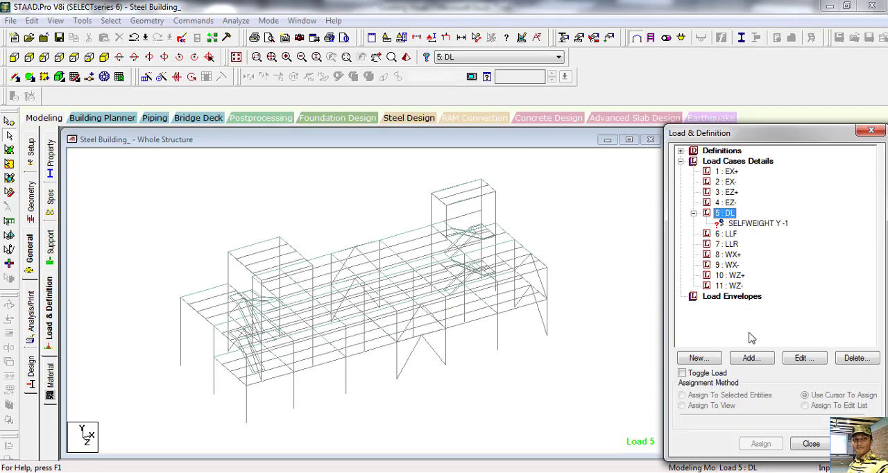
{"action": "left_click", "coordinate": [749, 359]}
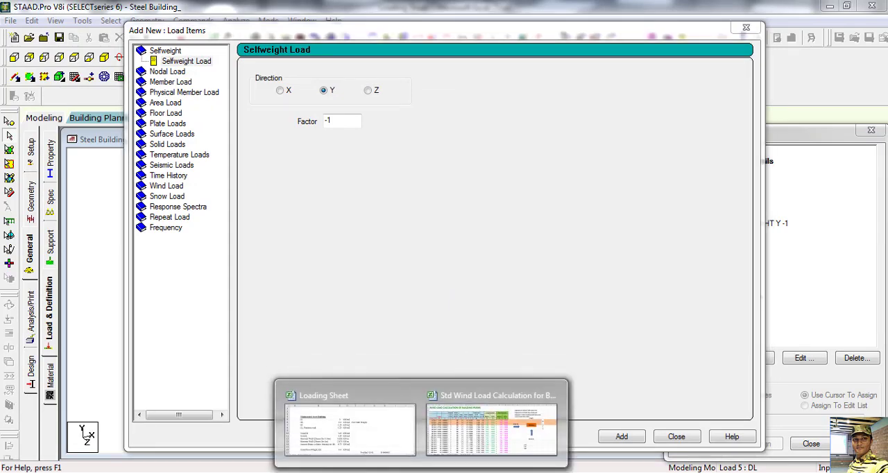
{"action": "left_click", "coordinate": [366, 427]}
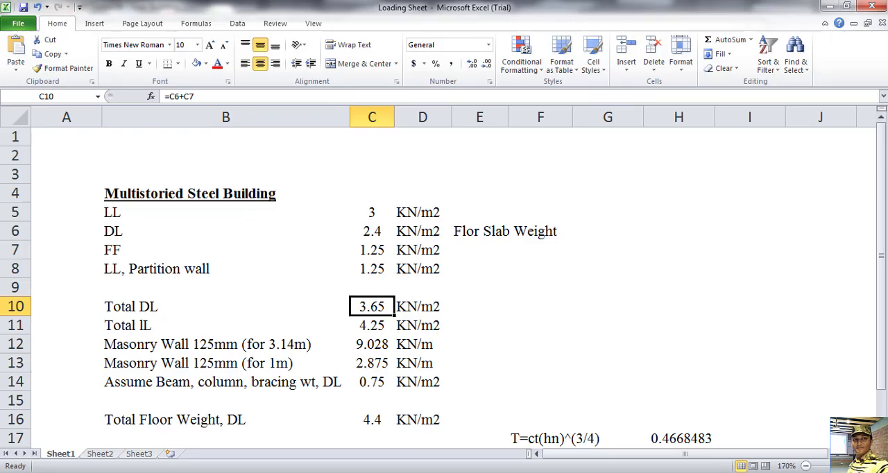
{"action": "key", "text": "alt+Tab"}
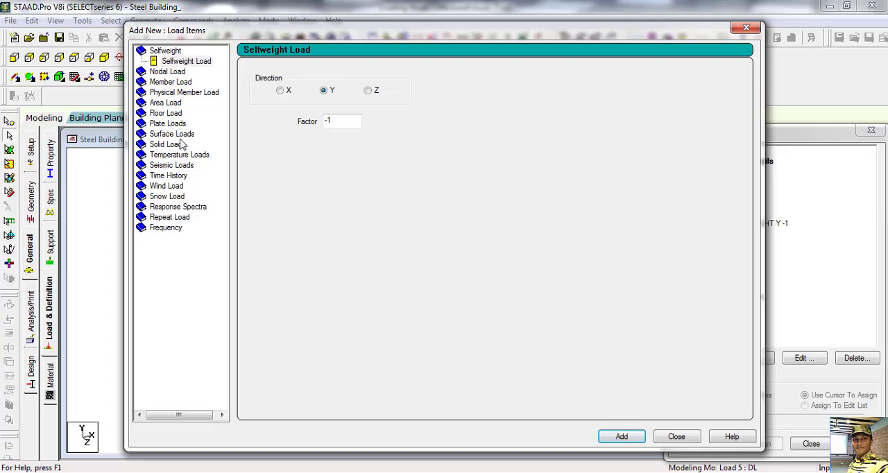
{"action": "left_click", "coordinate": [173, 113]}
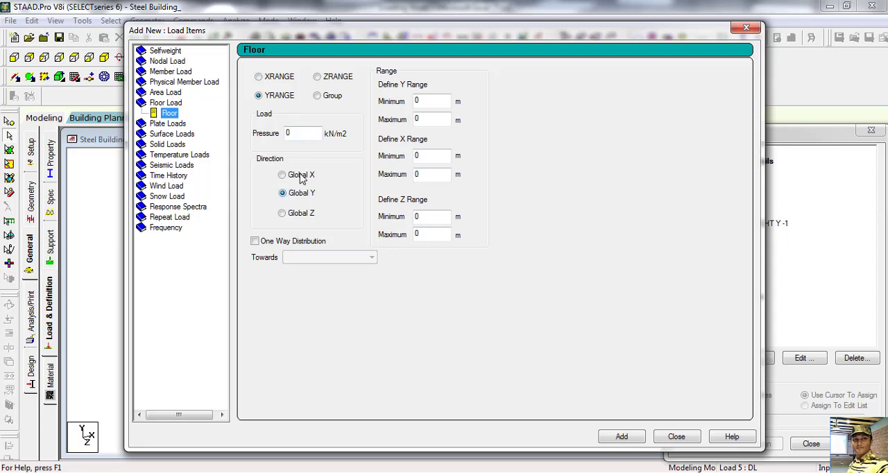
{"action": "double_click", "coordinate": [300, 133]}
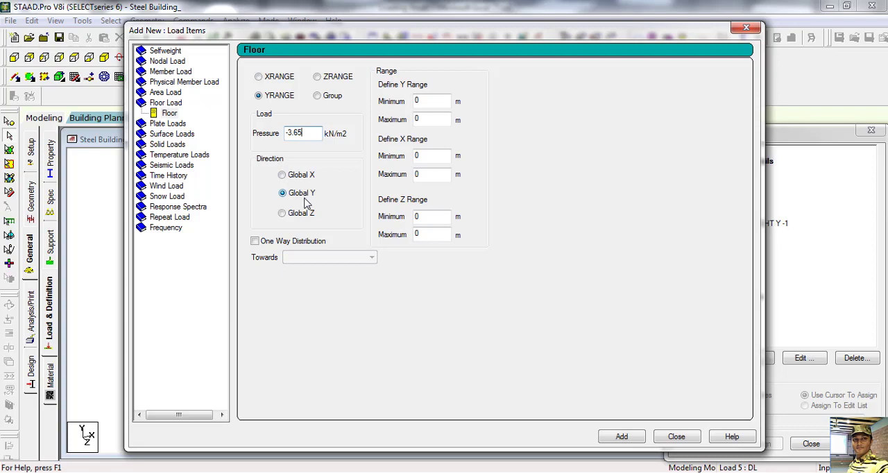
Step: Add the floor load to DL with a maximum Y range of 10.003 m, taken from the elevated roof's corner node
{"action": "left_click_drag", "start_coordinate": [462, 34], "coordinate": [757, 97]}
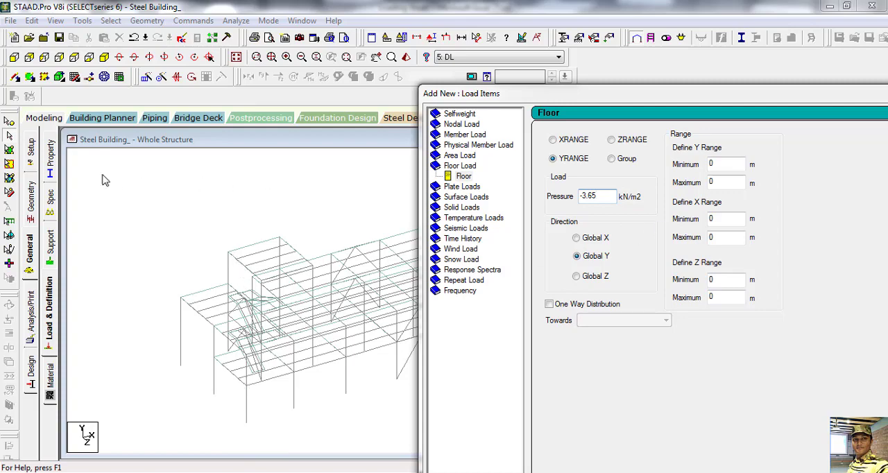
{"action": "left_click", "coordinate": [9, 135]}
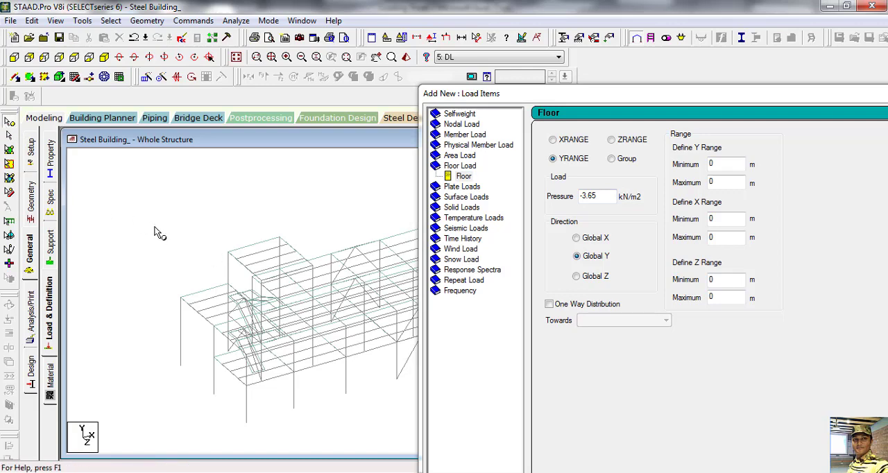
{"action": "left_click", "coordinate": [229, 253]}
{"action": "double_click", "coordinate": [231, 256]}
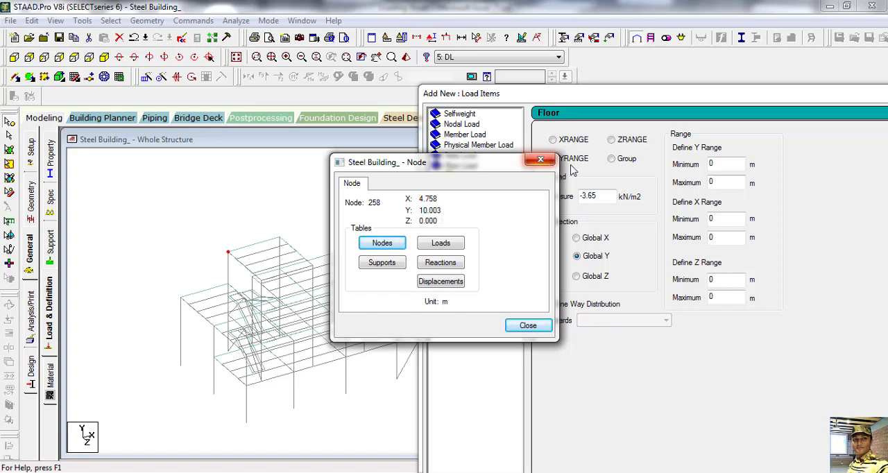
{"action": "left_click", "coordinate": [722, 179]}
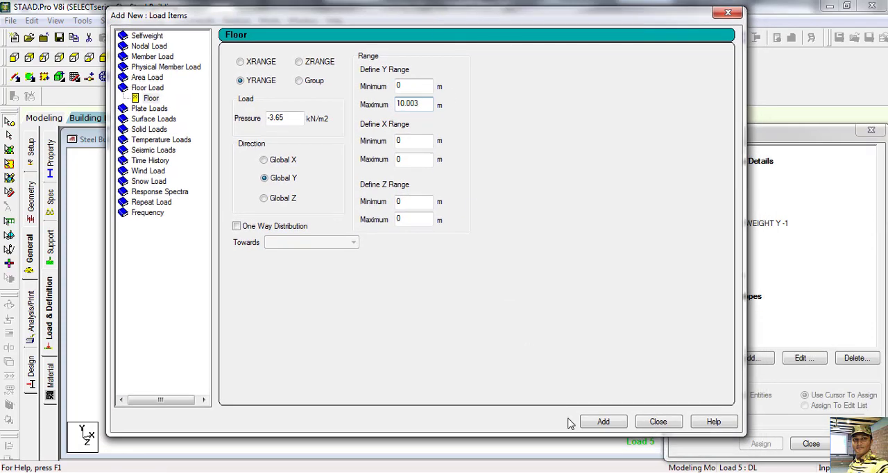
{"action": "left_click", "coordinate": [604, 422]}
{"action": "left_click", "coordinate": [658, 422]}
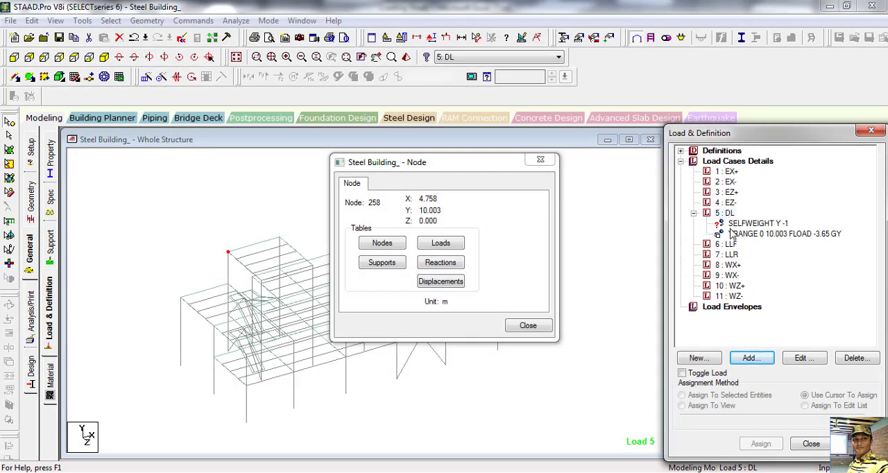
{"action": "left_click", "coordinate": [541, 159]}
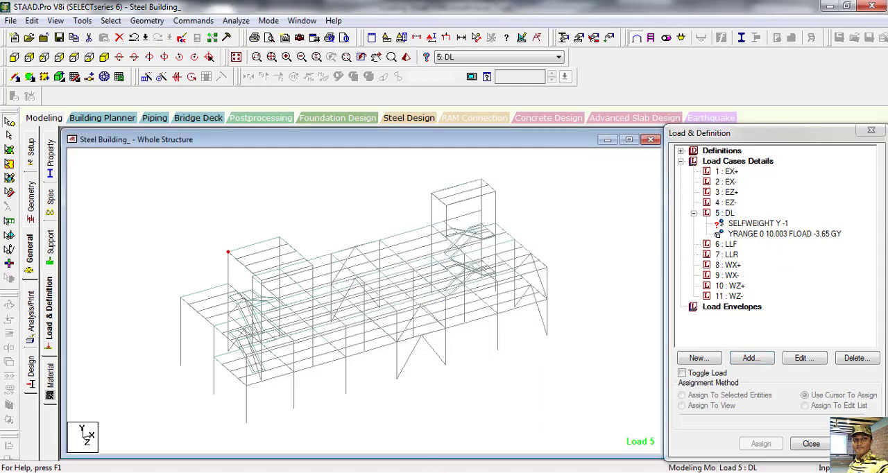
Step: Switch to the Loading Sheet in Excel and check the 125 mm masonry wall load for the 3.14 m height
{"action": "mouse_move", "coordinate": [427, 471]}
{"action": "left_click", "coordinate": [393, 438]}
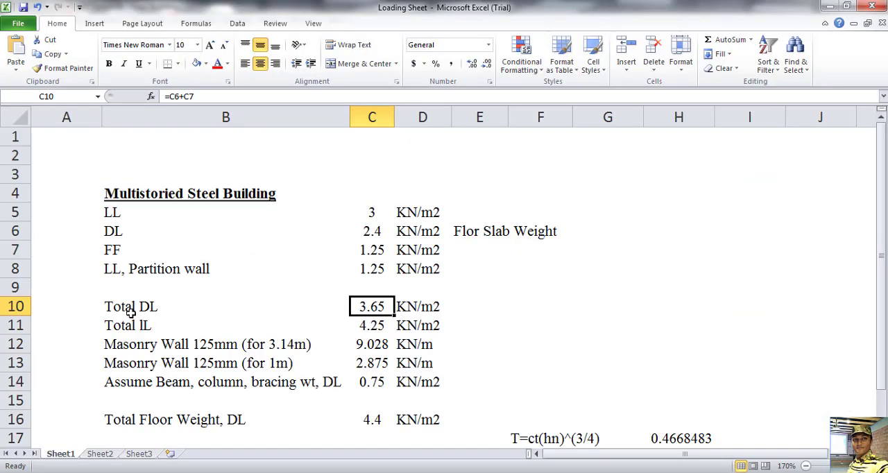
{"action": "left_click", "coordinate": [207, 346]}
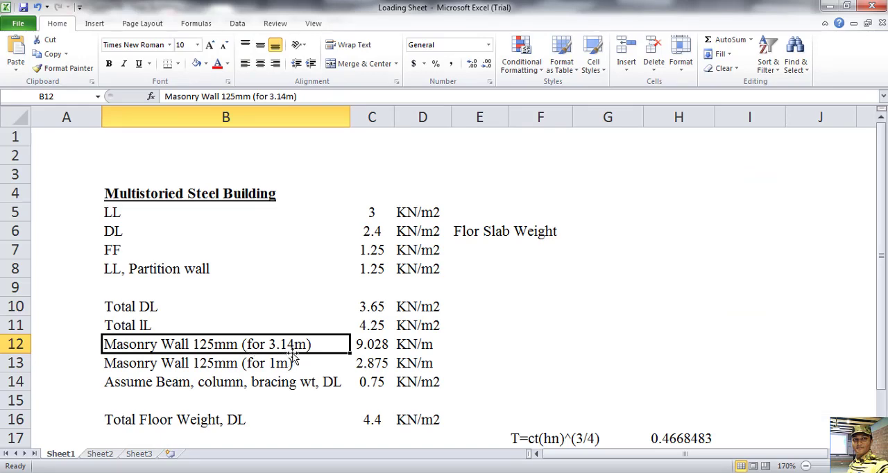
{"action": "left_click", "coordinate": [375, 344]}
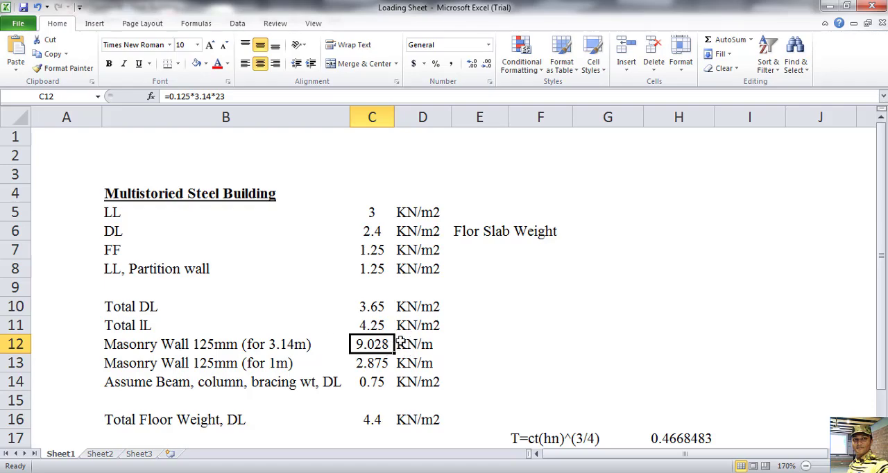
Step: Switch back to STAAD.Pro and add a uniform member force of -9 kN/m in the GY direction to DL
{"action": "key", "text": "alt+Tab"}
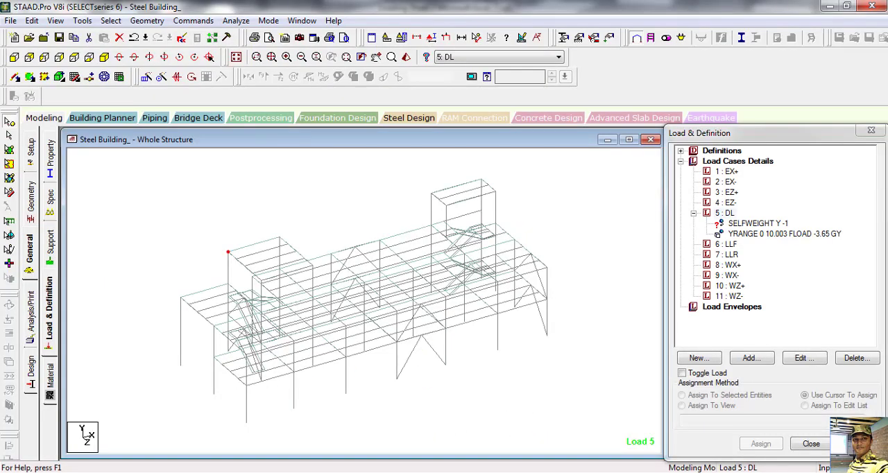
{"action": "left_click", "coordinate": [729, 213]}
{"action": "left_click", "coordinate": [751, 358]}
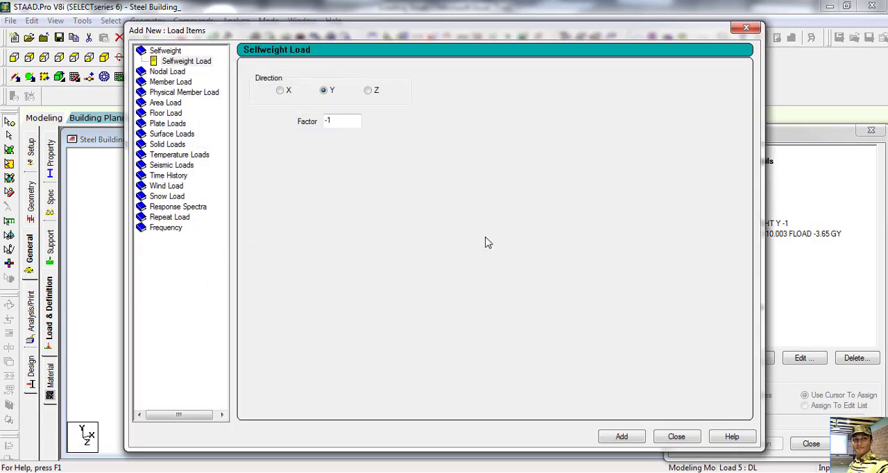
{"action": "left_click", "coordinate": [170, 82]}
{"action": "double_click", "coordinate": [375, 104]}
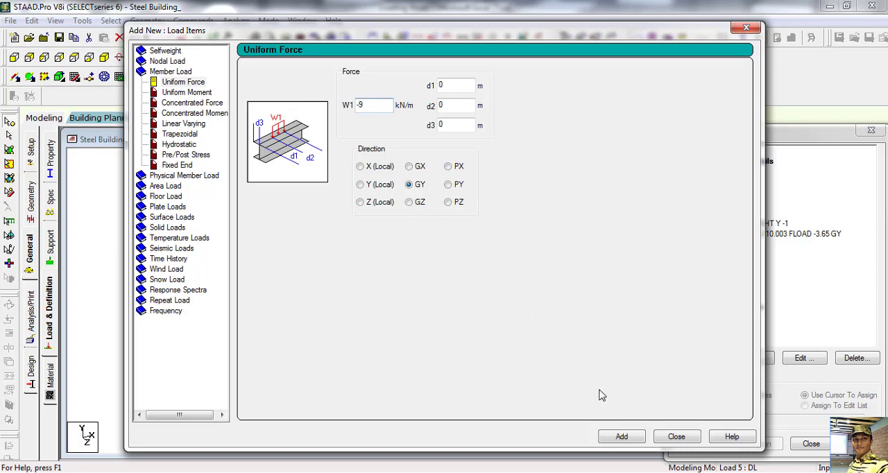
{"action": "left_click", "coordinate": [623, 437]}
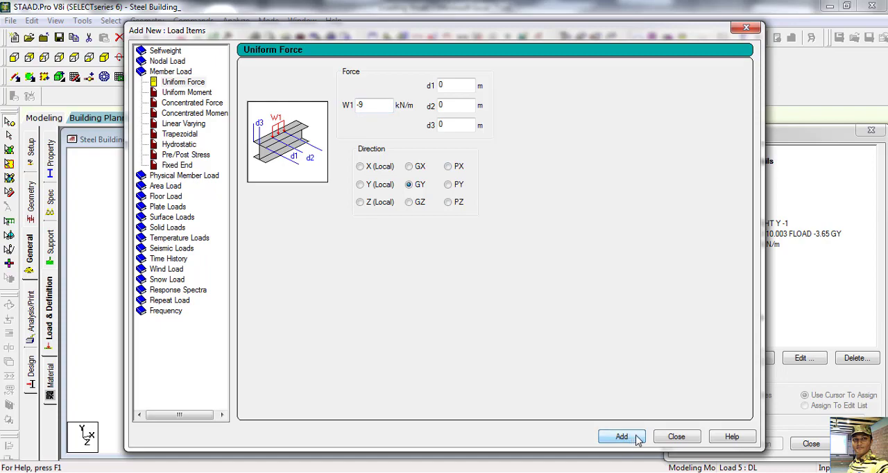
{"action": "left_click", "coordinate": [676, 438]}
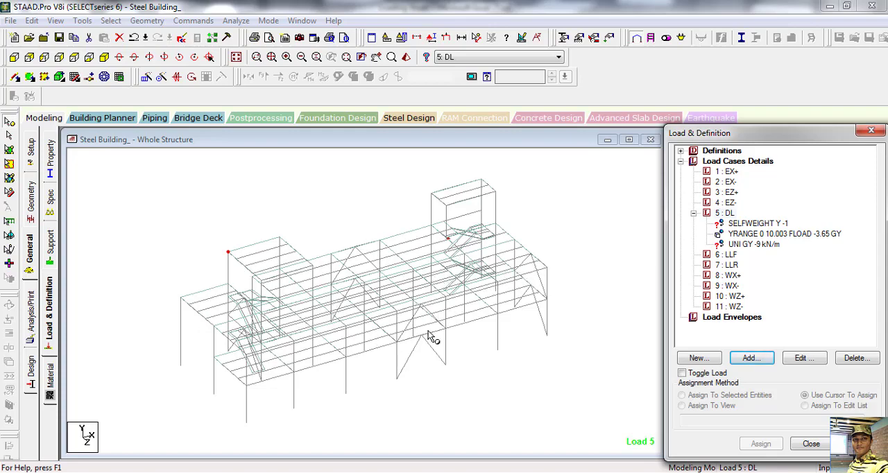
Step: Switch to the Loading Sheet in Excel and check the 125 mm masonry wall load for the 1 m height
{"action": "mouse_move", "coordinate": [412, 461]}
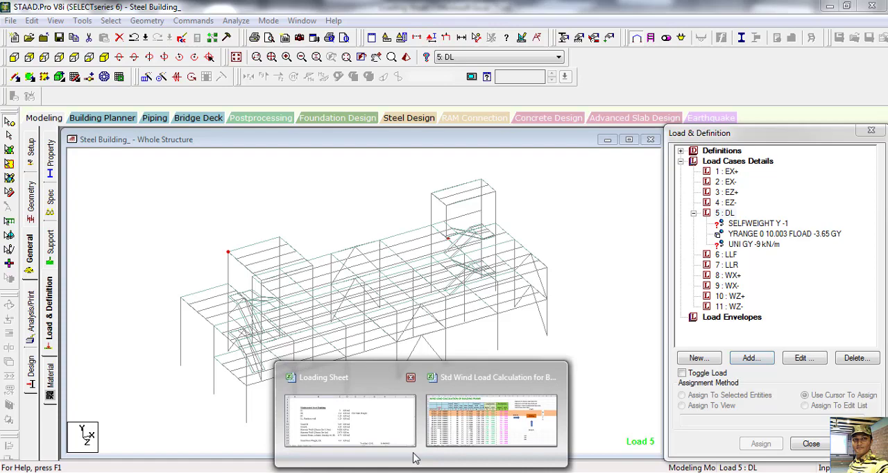
{"action": "left_click", "coordinate": [371, 416]}
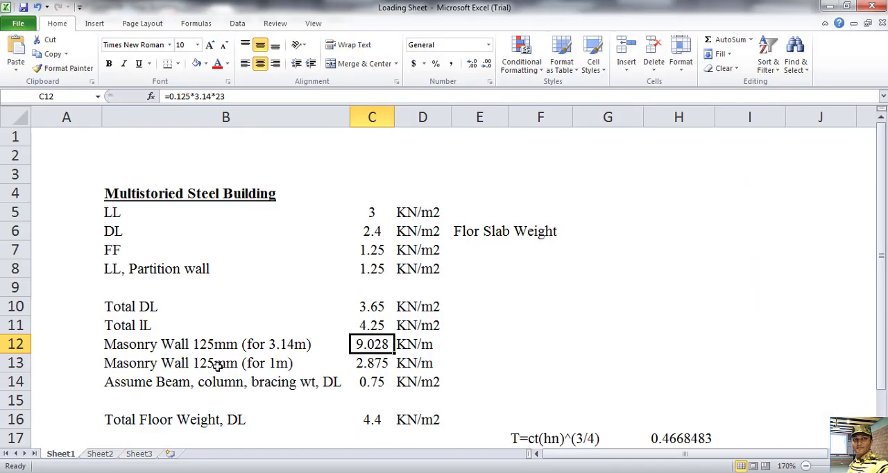
{"action": "left_click", "coordinate": [361, 363]}
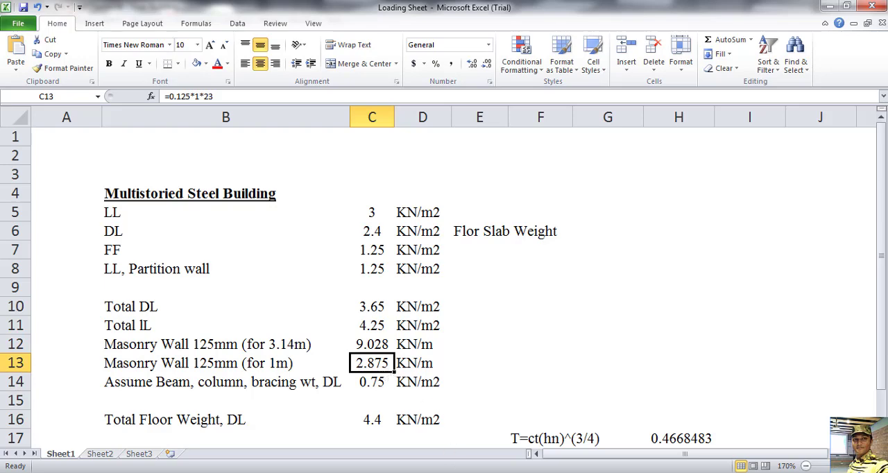
Step: Return to STAAD.Pro and add a second uniform member force of -2.875 kN/m in the GY direction to DL
{"action": "key", "text": "alt+Tab"}
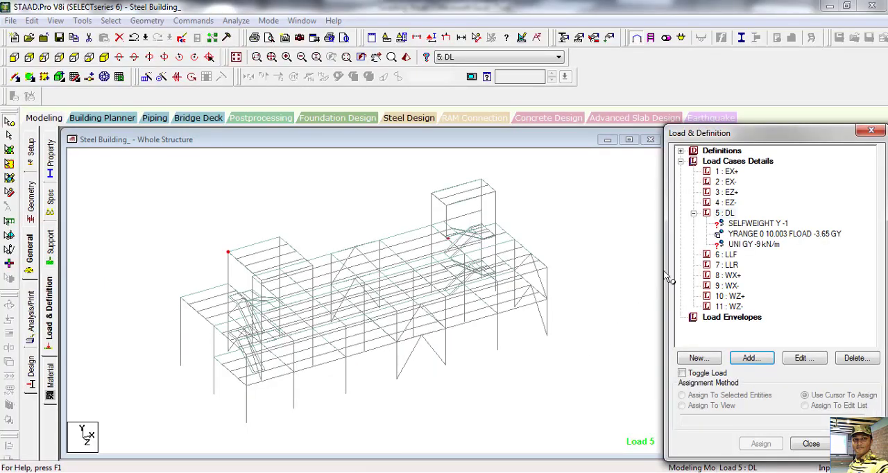
{"action": "left_click", "coordinate": [727, 213]}
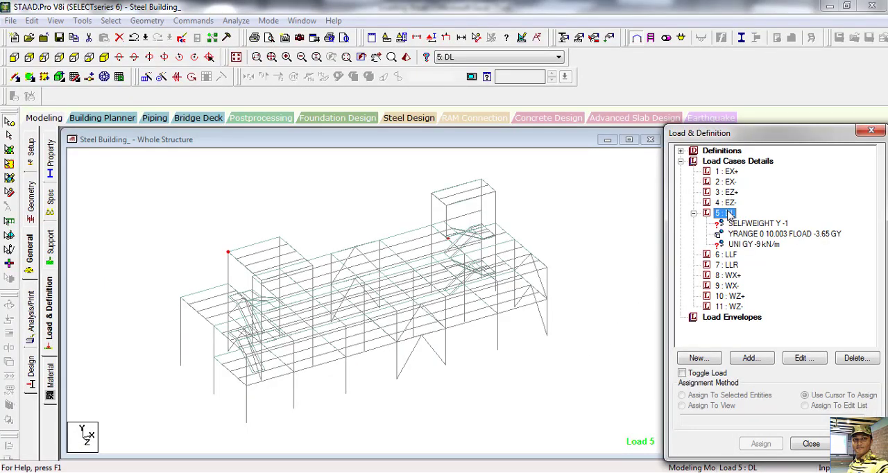
{"action": "left_click", "coordinate": [751, 358]}
{"action": "left_click", "coordinate": [166, 82]}
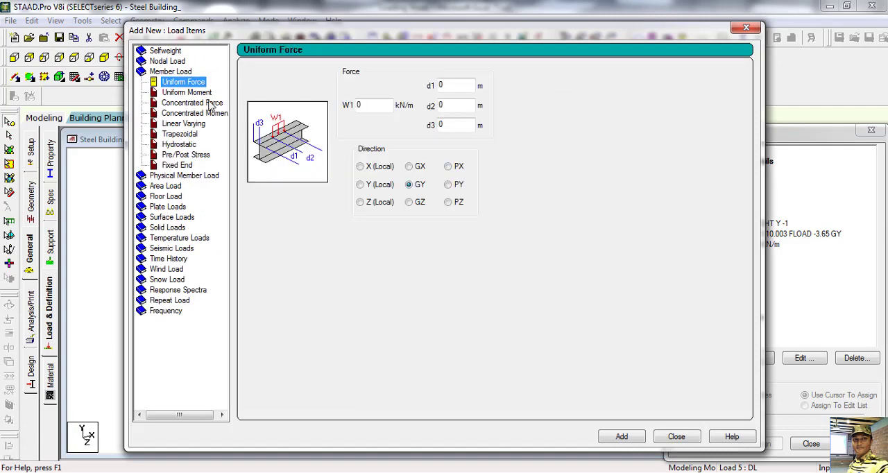
{"action": "left_click", "coordinate": [373, 105]}
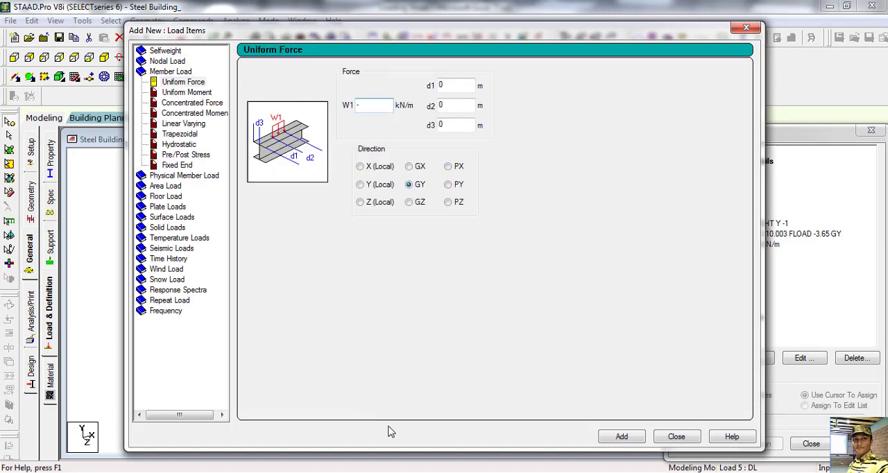
{"action": "key", "text": "alt+Tab"}
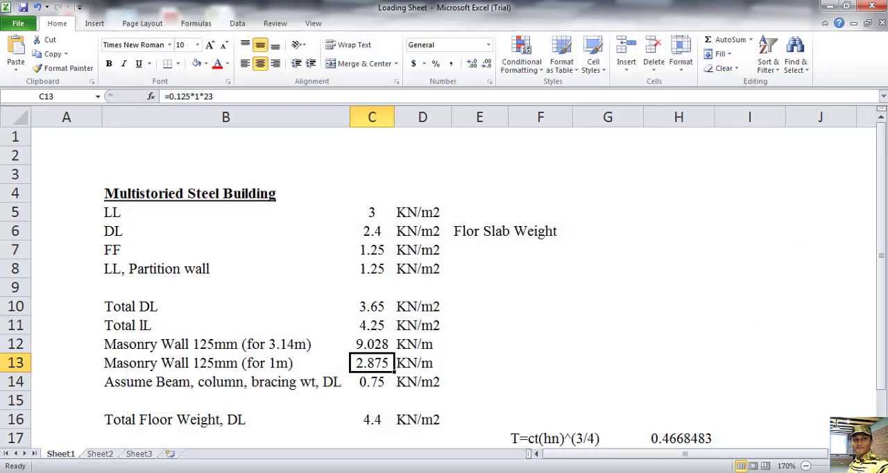
{"action": "key", "text": "alt+Tab"}
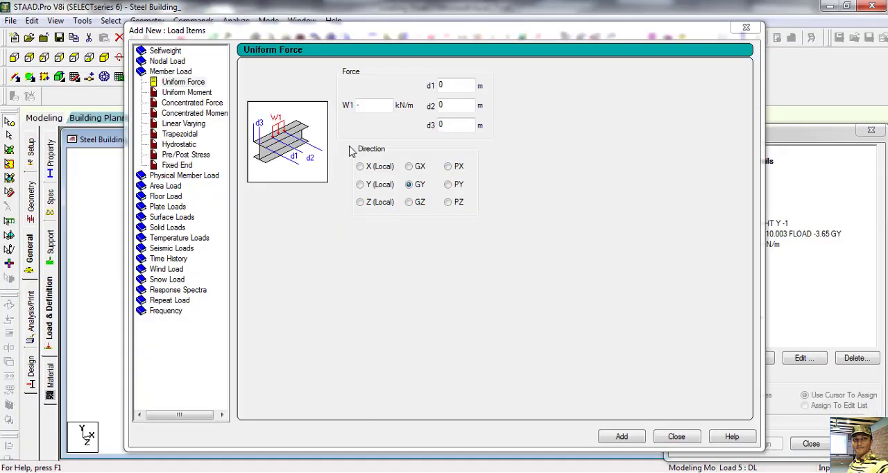
{"action": "left_click", "coordinate": [374, 103]}
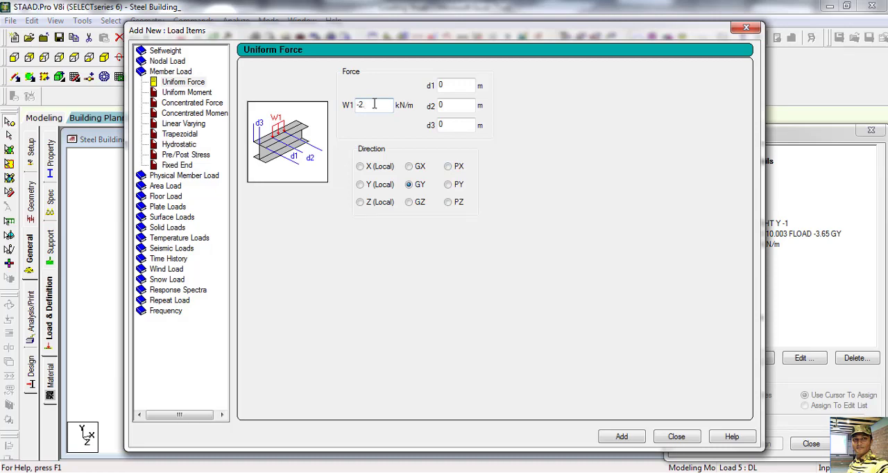
{"action": "type", "text": "2.875"}
{"action": "left_click", "coordinate": [642, 437]}
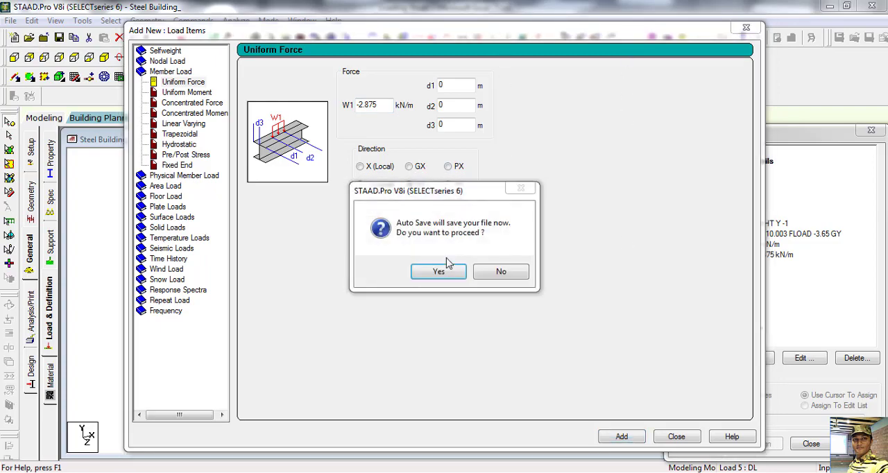
Step: Accept the auto save of the file and close the load items dialog
{"action": "left_click", "coordinate": [438, 271]}
{"action": "left_click", "coordinate": [366, 260]}
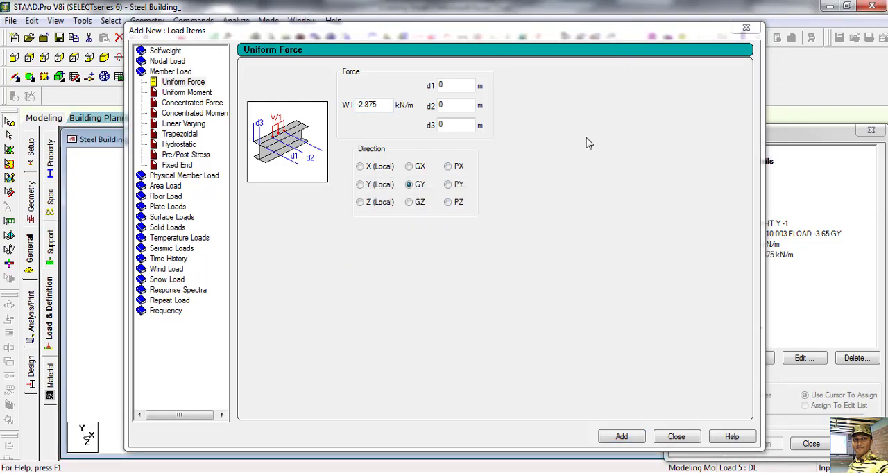
{"action": "left_click_drag", "start_coordinate": [633, 35], "coordinate": [507, 37]}
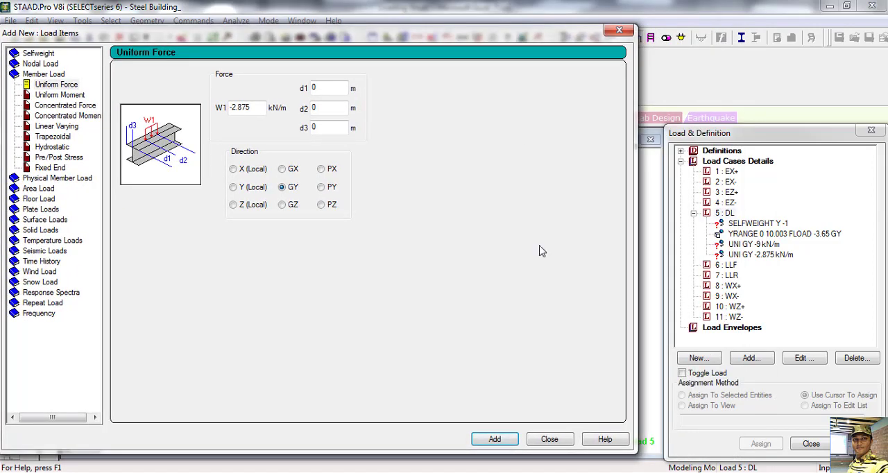
{"action": "left_click", "coordinate": [545, 440]}
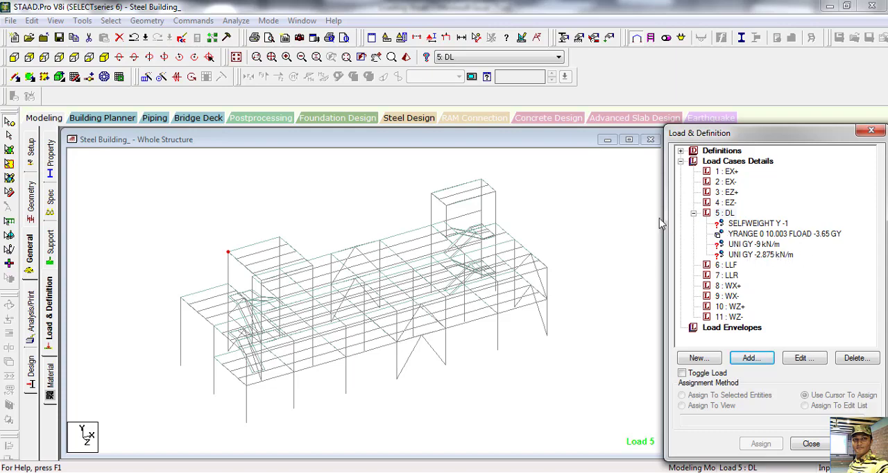
Step: Assign the DL selfweight to the whole view and highlight the -3.65 kN/m2 floor load on the model
{"action": "left_click", "coordinate": [754, 225]}
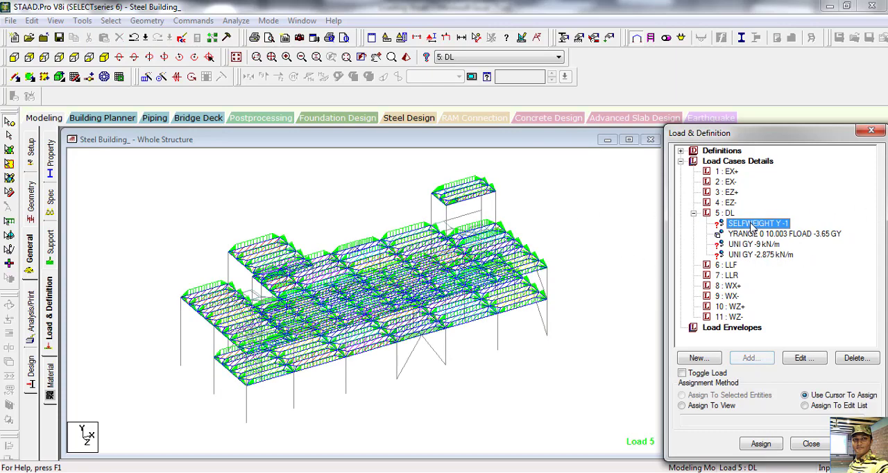
{"action": "left_click", "coordinate": [682, 405]}
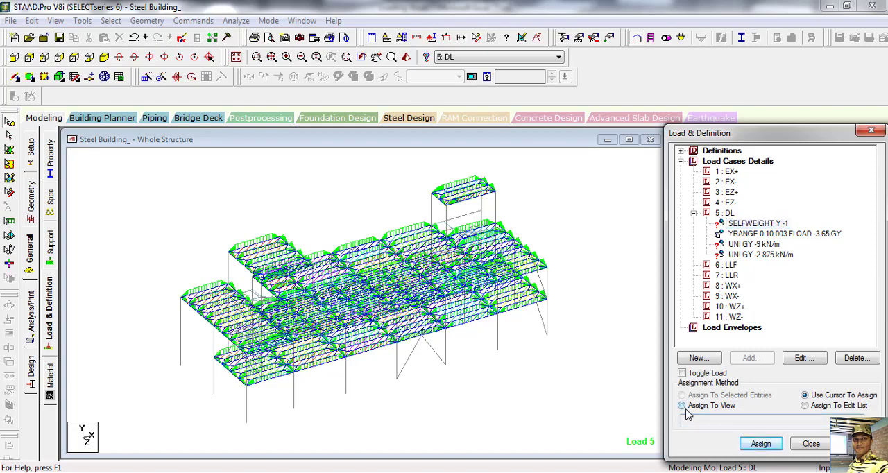
{"action": "left_click", "coordinate": [760, 443]}
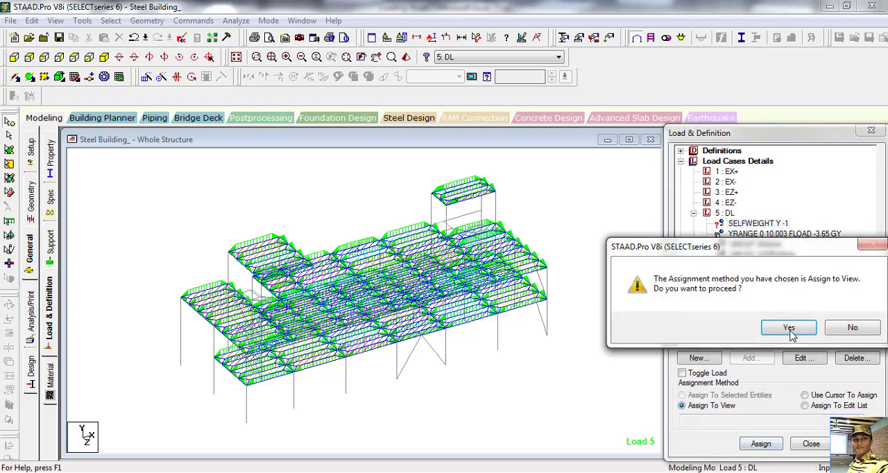
{"action": "left_click", "coordinate": [792, 331]}
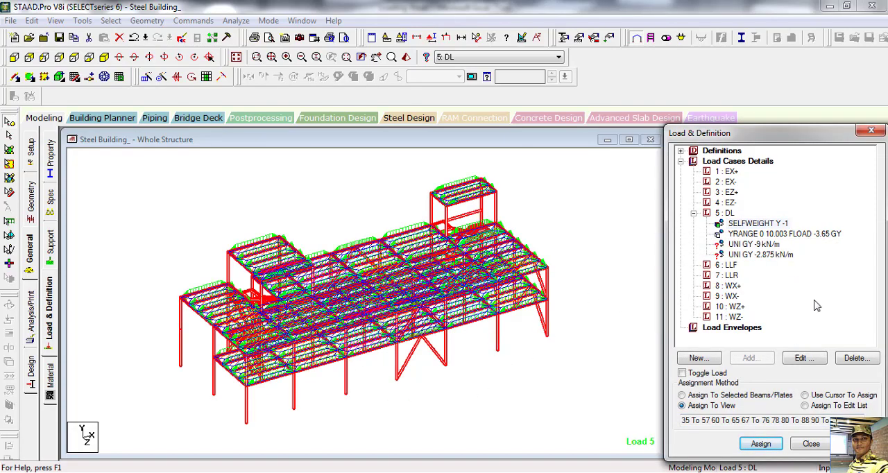
{"action": "left_click", "coordinate": [808, 236]}
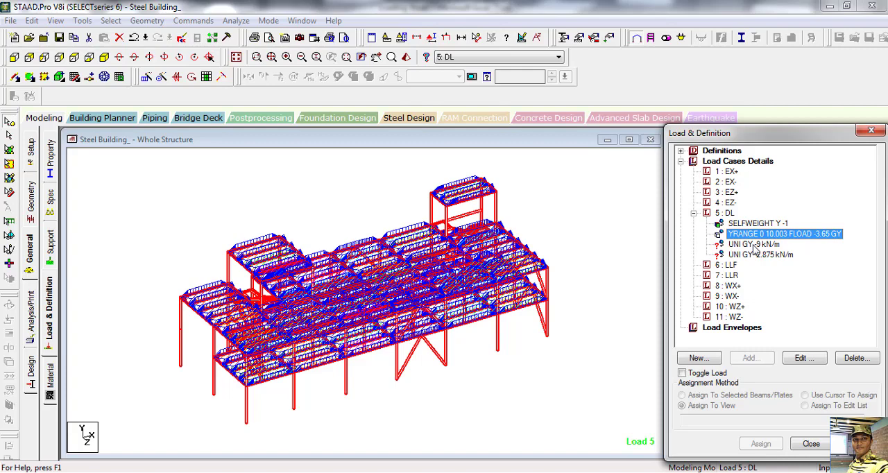
Step: Isolate the first-floor beams from the front elevation in the active window and show them in plan
{"action": "left_click", "coordinate": [14, 58]}
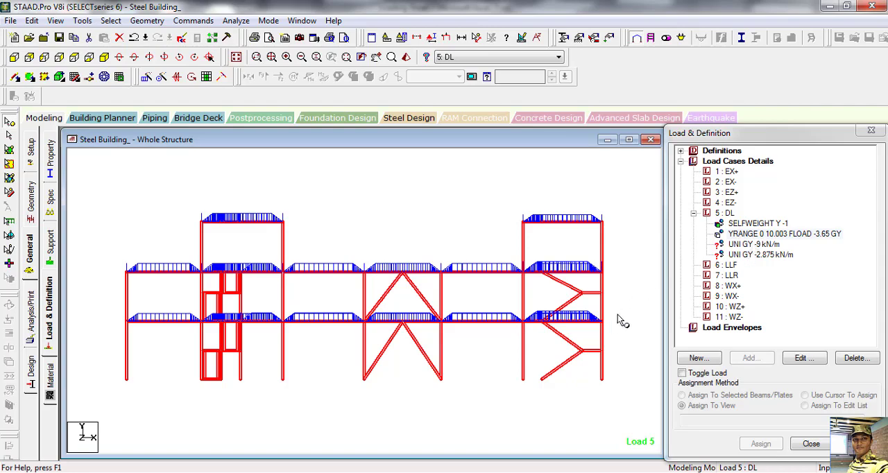
{"action": "left_click", "coordinate": [111, 318]}
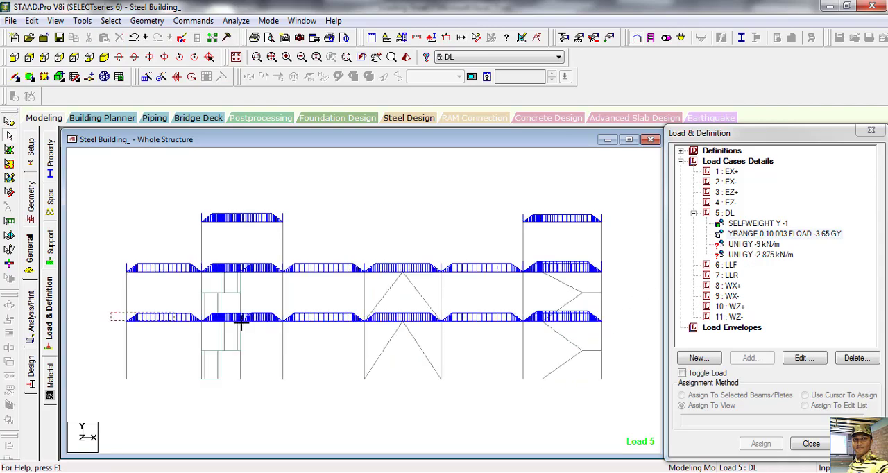
{"action": "left_click", "coordinate": [617, 330]}
{"action": "right_click", "coordinate": [395, 188]}
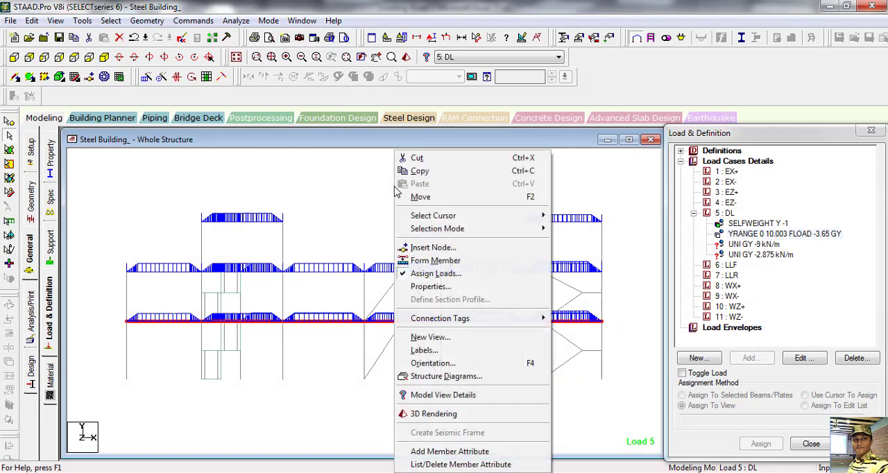
{"action": "left_click", "coordinate": [428, 337]}
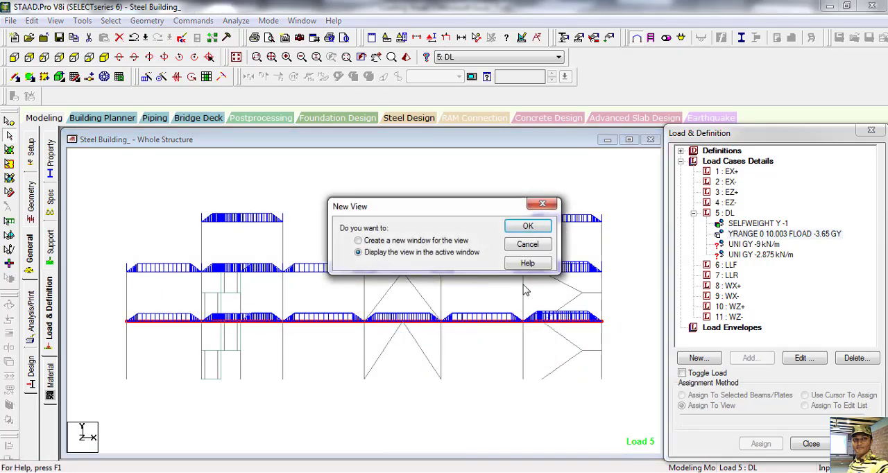
{"action": "left_click", "coordinate": [530, 226]}
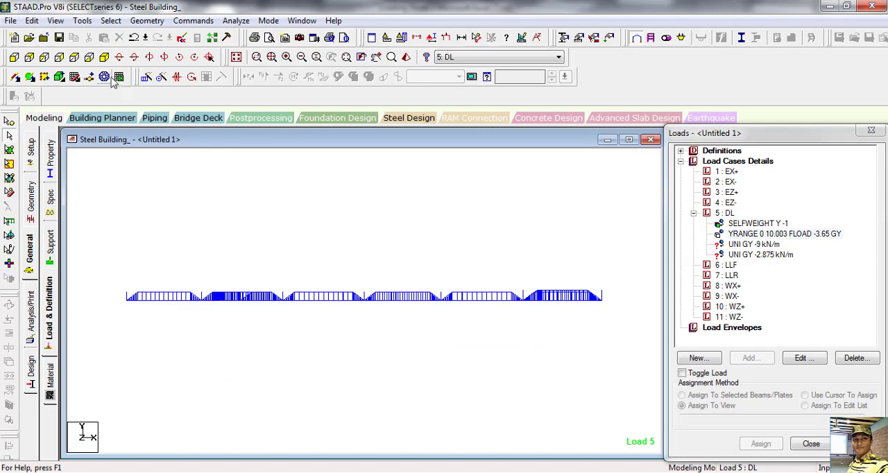
{"action": "left_click", "coordinate": [105, 57]}
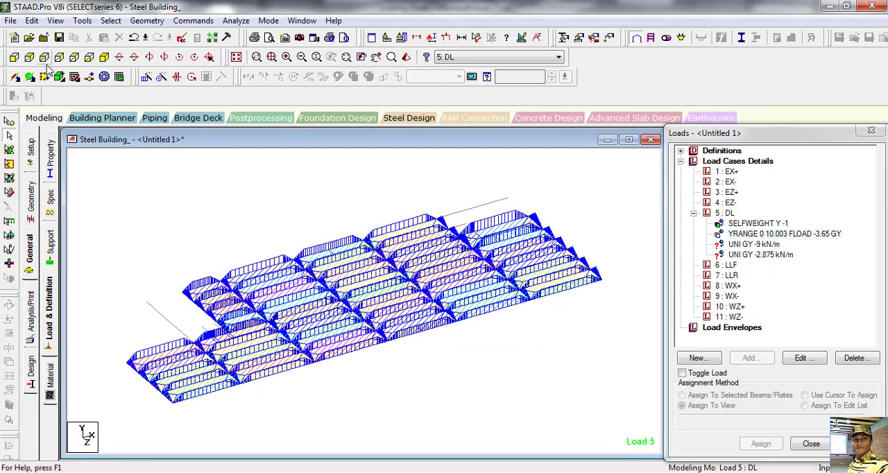
{"action": "left_click", "coordinate": [74, 57]}
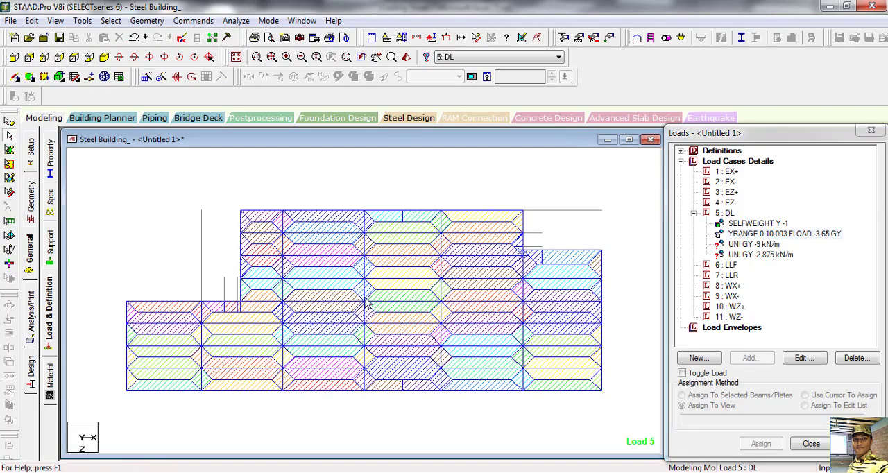
Step: Choose the DL uniform load of -9 kN/m and select the perimeter beams along the floor's rear, +X and front edges
{"action": "left_click", "coordinate": [742, 246]}
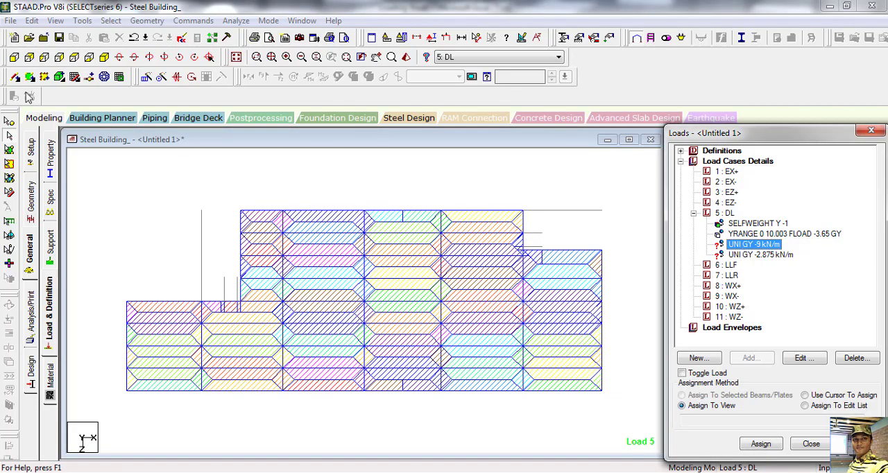
{"action": "left_click", "coordinate": [231, 208]}
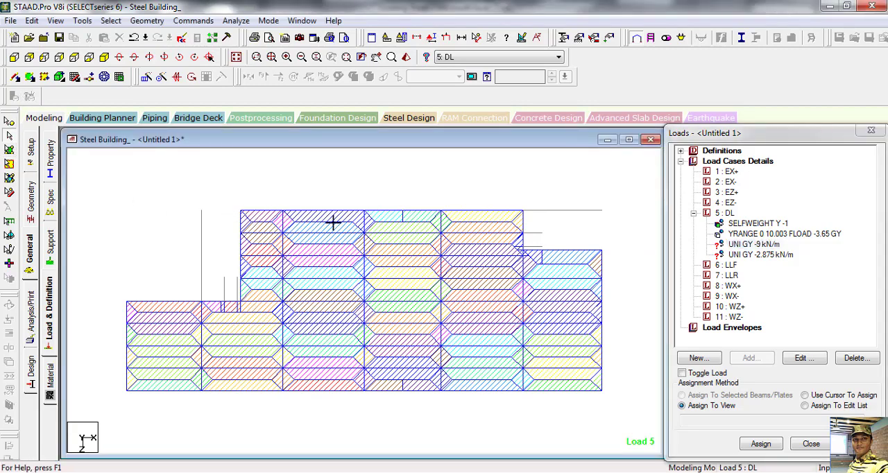
{"action": "left_click_drag", "start_coordinate": [333, 222], "coordinate": [610, 218]}
{"action": "middle_click_drag", "start_coordinate": [582, 243], "coordinate": [533, 236]}
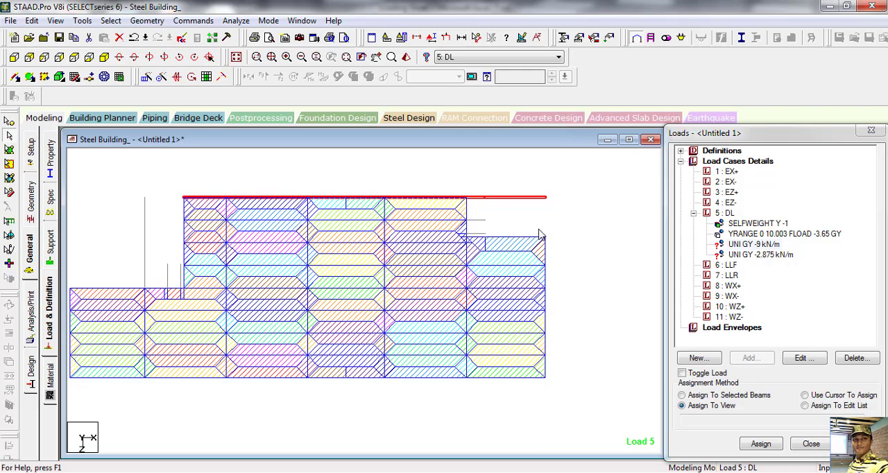
{"action": "left_click_drag", "start_coordinate": [555, 271], "coordinate": [564, 381], "text": "ctrl"}
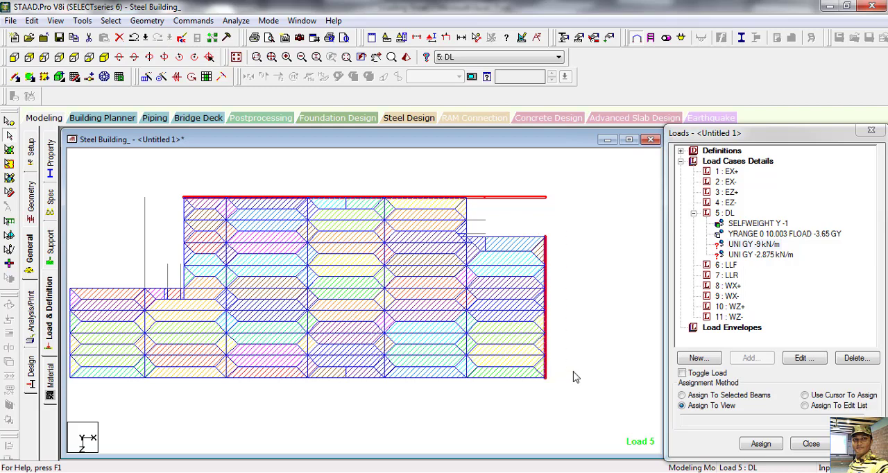
{"action": "middle_click_drag", "start_coordinate": [582, 383], "coordinate": [638, 340]}
{"action": "left_click_drag", "start_coordinate": [107, 331], "coordinate": [649, 356], "text": "ctrl"}
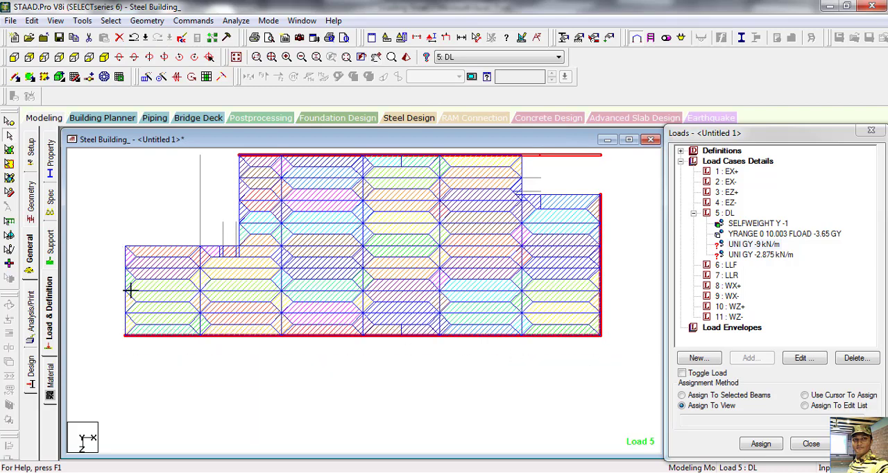
Step: Add the perimeter beams along the floor's -X side and around both stepped rear corners to the selection
{"action": "left_click_drag", "start_coordinate": [115, 239], "coordinate": [132, 343], "text": "ctrl"}
{"action": "left_click_drag", "start_coordinate": [116, 239], "coordinate": [250, 251], "text": "ctrl"}
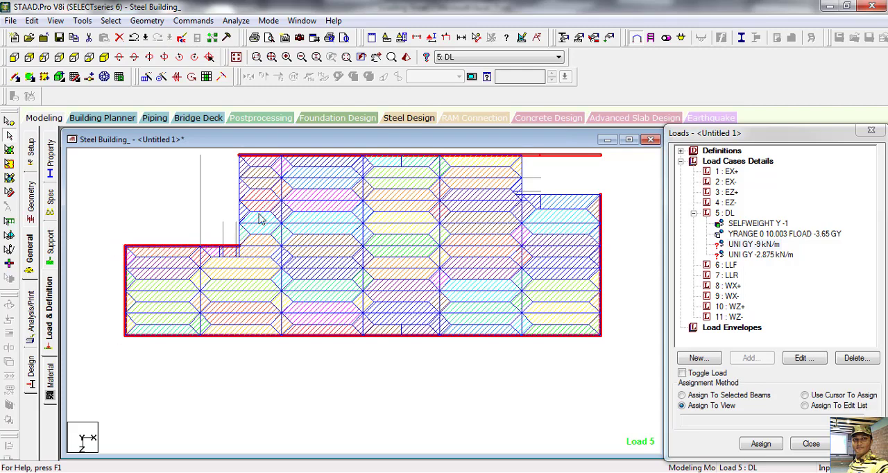
{"action": "middle_click_drag", "start_coordinate": [255, 230], "coordinate": [264, 275]}
{"action": "left_click_drag", "start_coordinate": [240, 188], "coordinate": [252, 296], "text": "ctrl"}
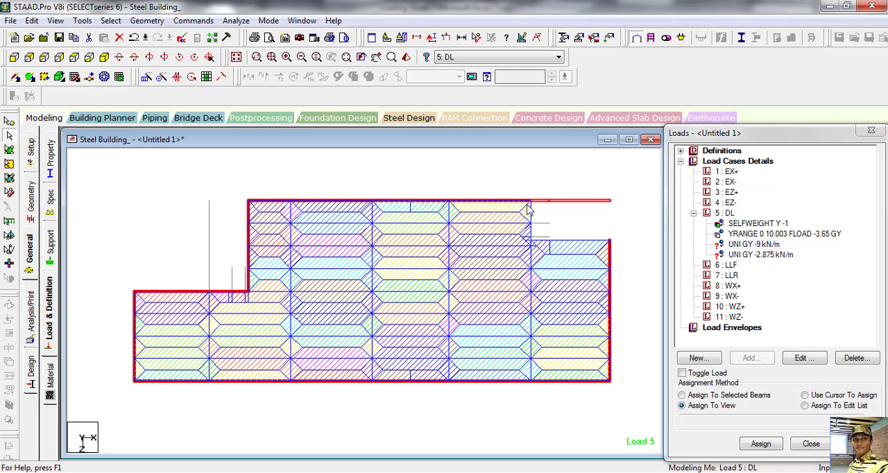
{"action": "left_click_drag", "start_coordinate": [531, 237], "coordinate": [533, 244], "text": "ctrl"}
{"action": "left_click", "coordinate": [613, 242], "text": "ctrl"}
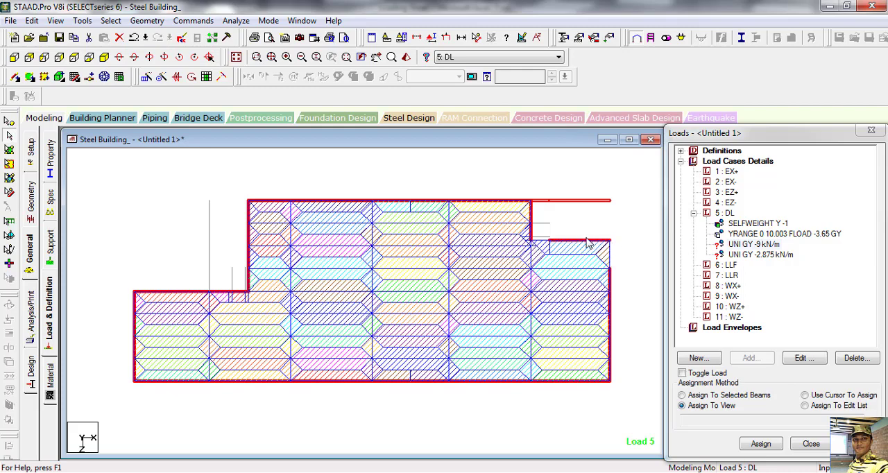
{"action": "left_click", "coordinate": [539, 241], "text": "ctrl"}
{"action": "middle_click_drag", "start_coordinate": [555, 197], "coordinate": [537, 195]}
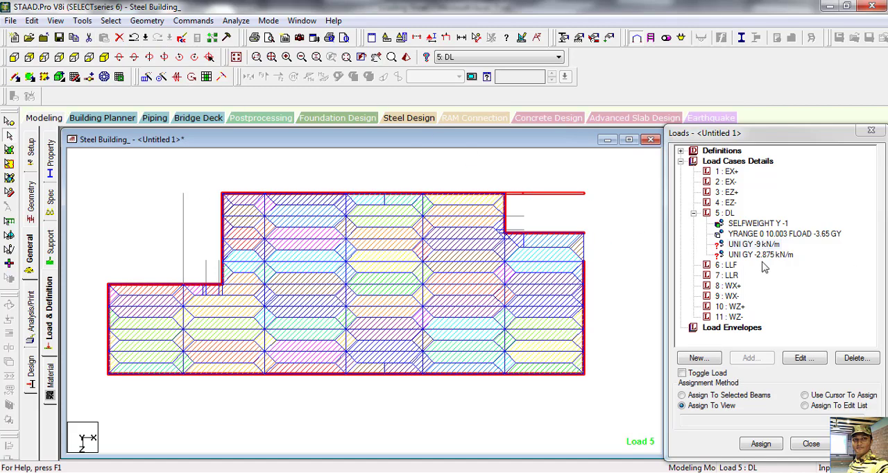
Step: Assign the -9 kN/m load to the selected perimeter beams and to the remaining rearmost beam on the +X edge
{"action": "left_click", "coordinate": [693, 396]}
{"action": "left_click", "coordinate": [761, 444]}
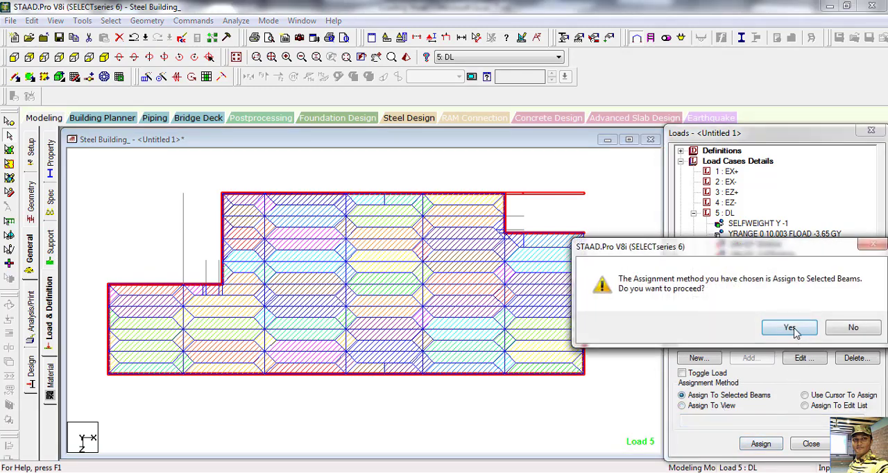
{"action": "left_click", "coordinate": [789, 327]}
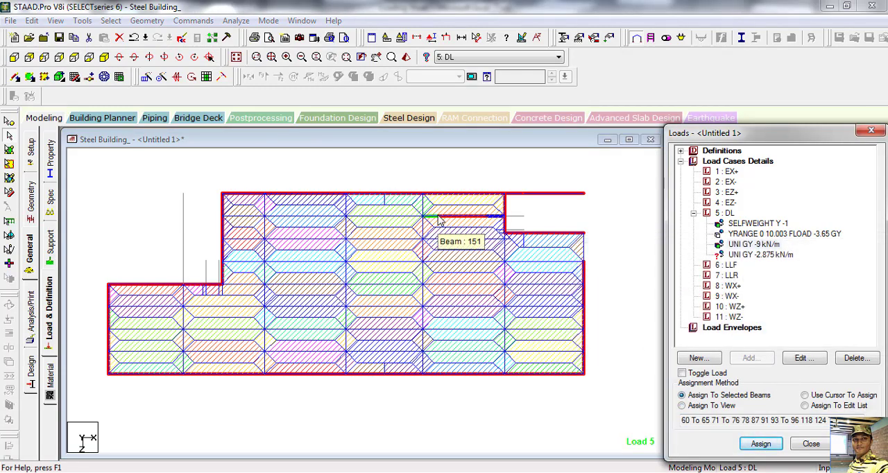
{"action": "left_click", "coordinate": [585, 251]}
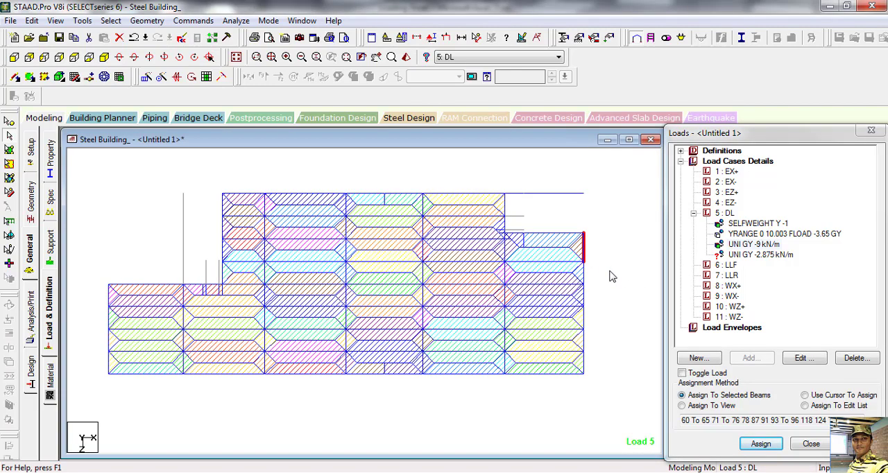
{"action": "left_click", "coordinate": [760, 443]}
{"action": "left_click", "coordinate": [734, 328]}
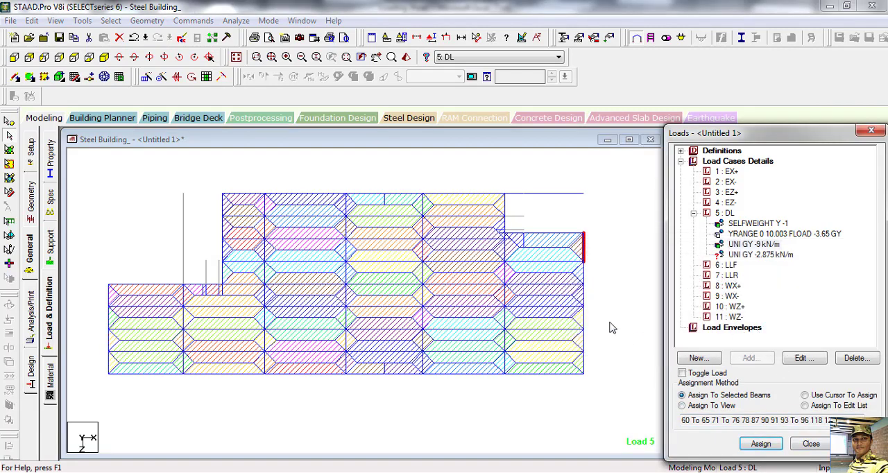
Step: Check the floor's assigned wall loads in isometric view and display the whole structure again
{"action": "left_click", "coordinate": [104, 58]}
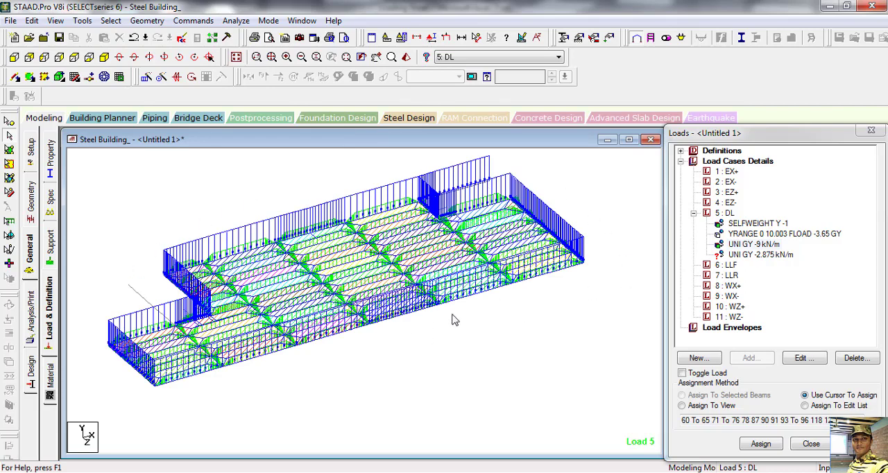
{"action": "middle_click_drag", "start_coordinate": [525, 354], "coordinate": [532, 369]}
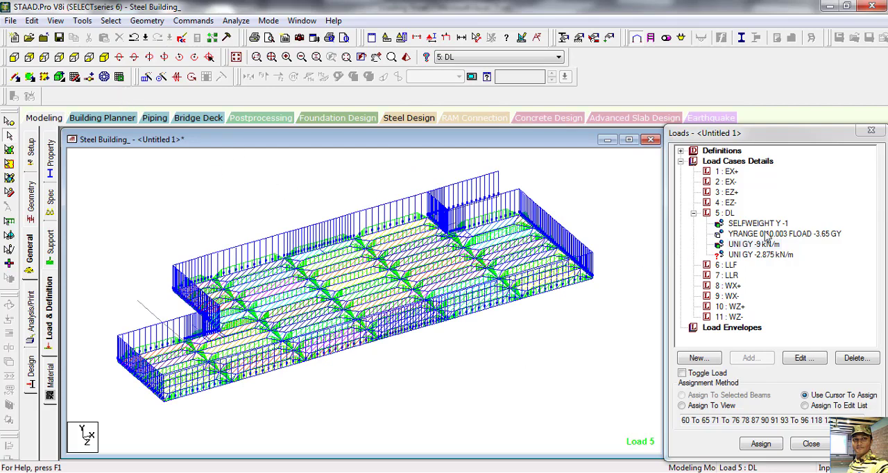
{"action": "left_click", "coordinate": [236, 57]}
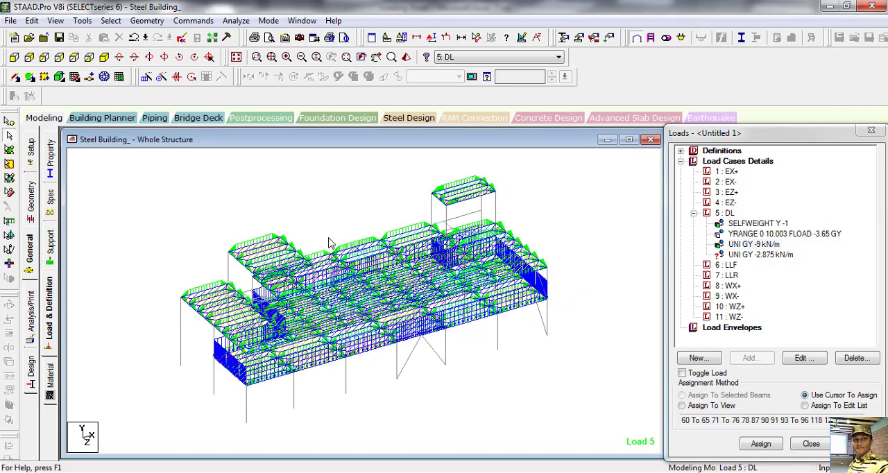
Step: Isolate the second-level beams from the front elevation in the active window and show them in plan
{"action": "left_click", "coordinate": [16, 77]}
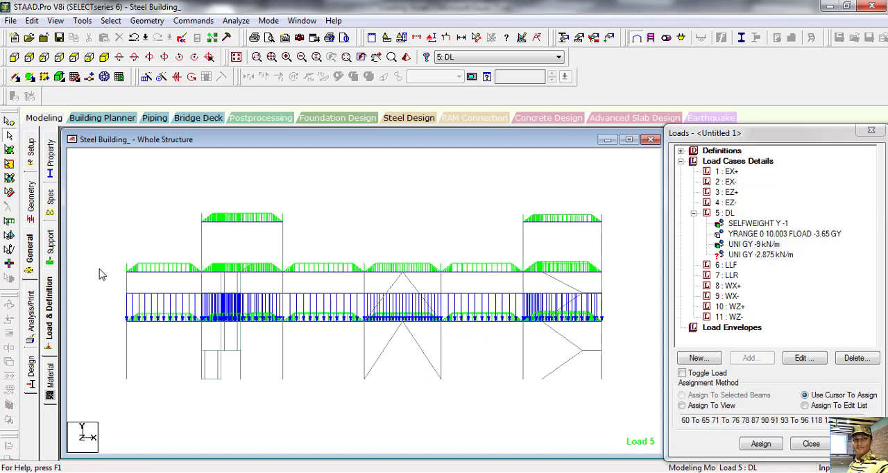
{"action": "left_click", "coordinate": [619, 274]}
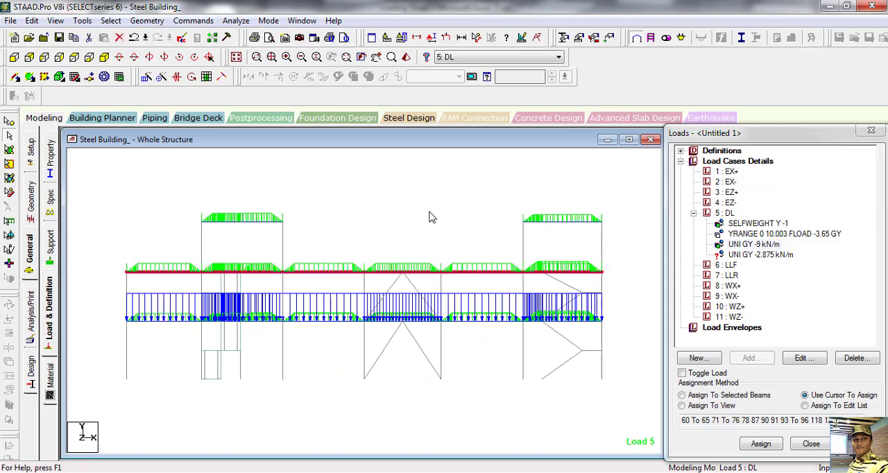
{"action": "right_click", "coordinate": [403, 204]}
{"action": "left_click", "coordinate": [447, 336]}
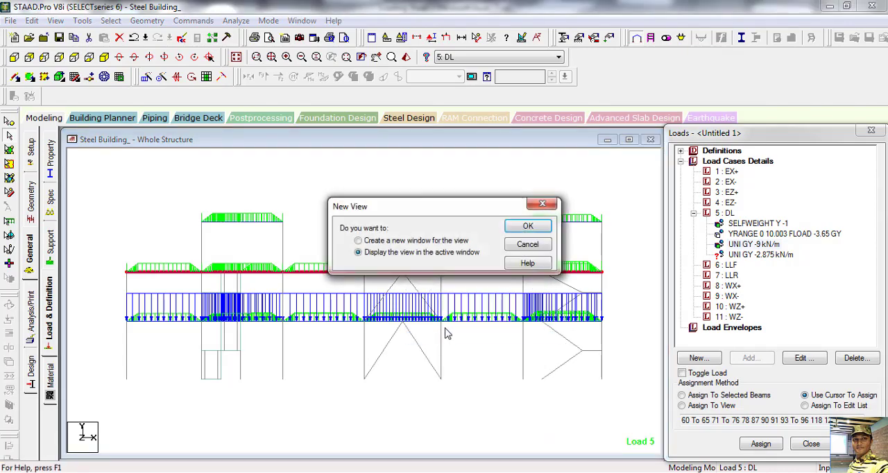
{"action": "left_click", "coordinate": [527, 226]}
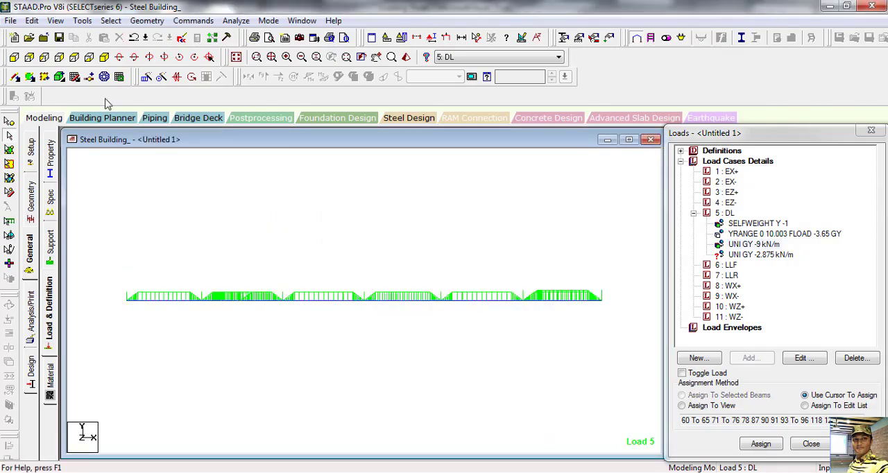
{"action": "left_click", "coordinate": [104, 57]}
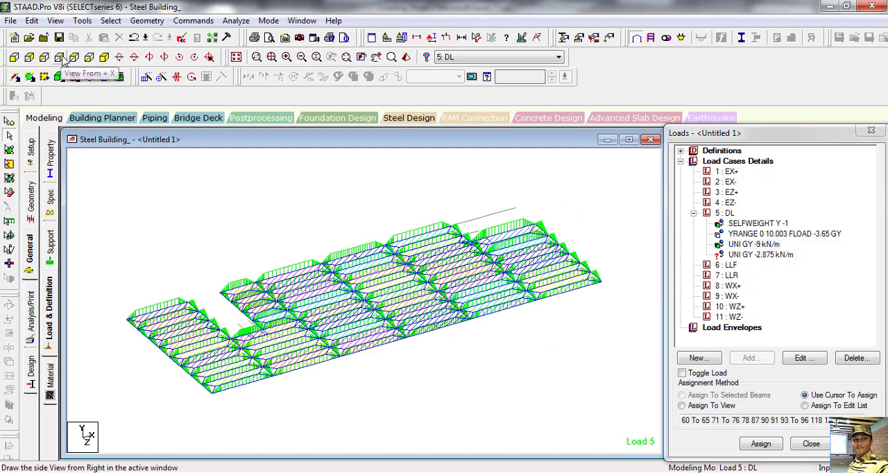
{"action": "left_click", "coordinate": [74, 58]}
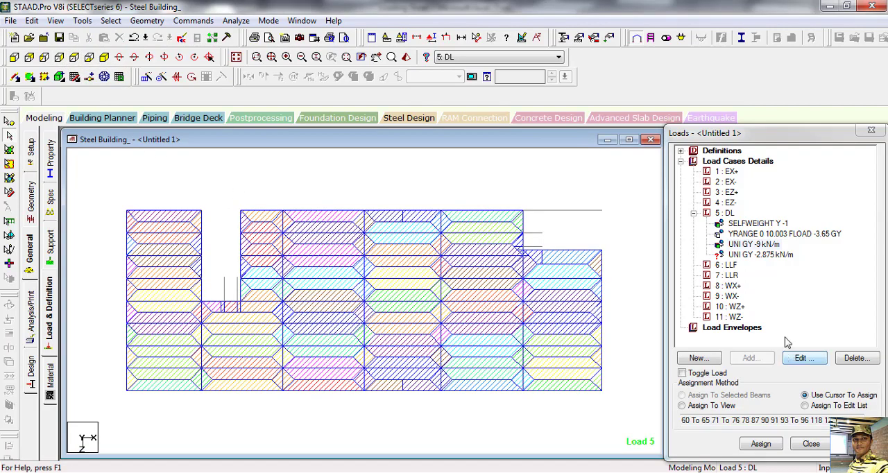
Step: Choose the -2.875 kN/m uniform load and select the second-level perimeter beams along the rear, -X, front and +X edges
{"action": "left_click", "coordinate": [760, 255]}
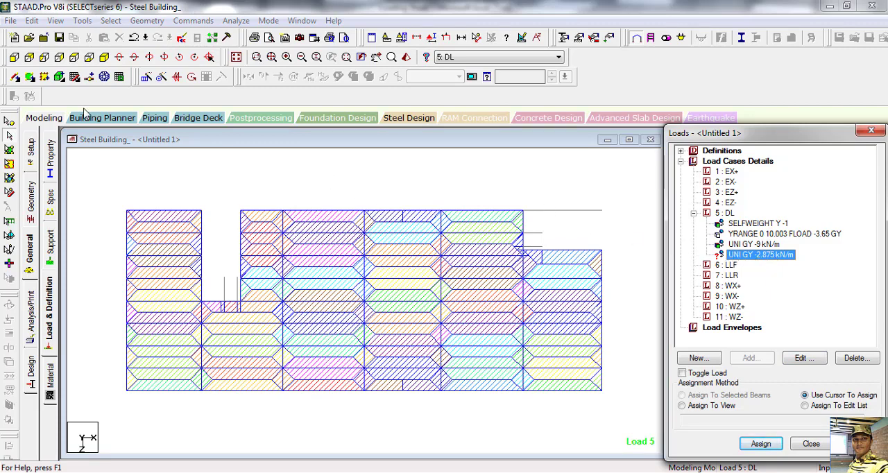
{"action": "left_click", "coordinate": [339, 221]}
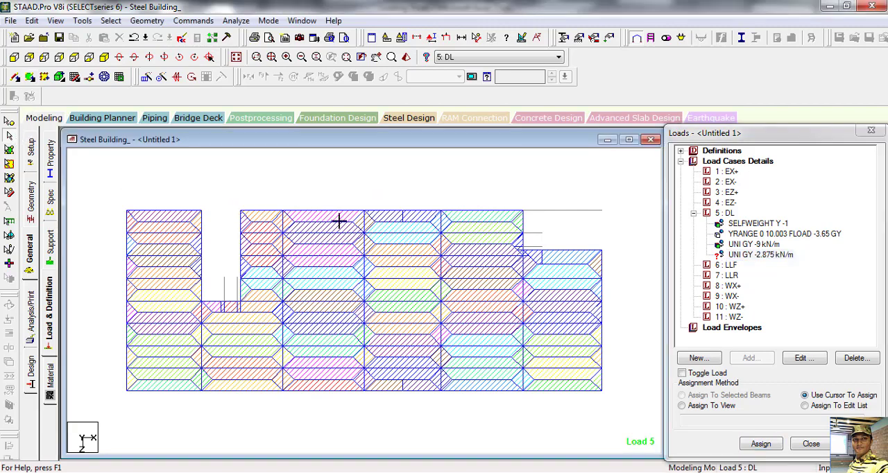
{"action": "left_click", "coordinate": [529, 214]}
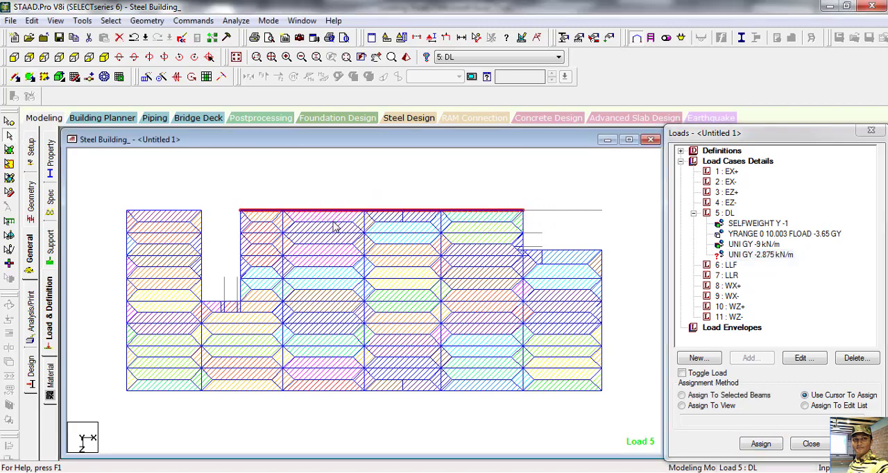
{"action": "left_click", "coordinate": [200, 211]}
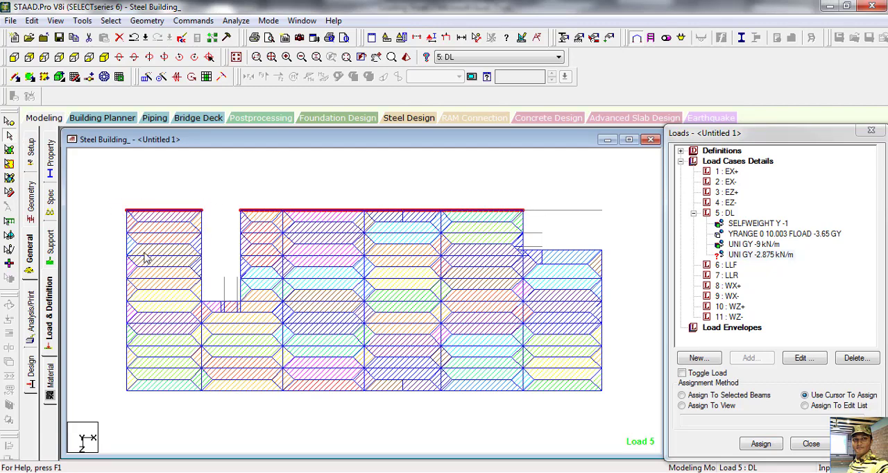
{"action": "left_click", "coordinate": [130, 390]}
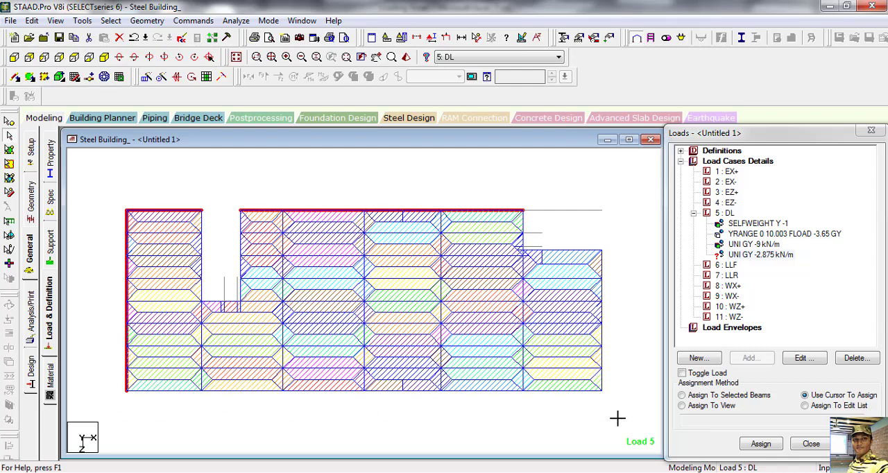
{"action": "left_click", "coordinate": [601, 390]}
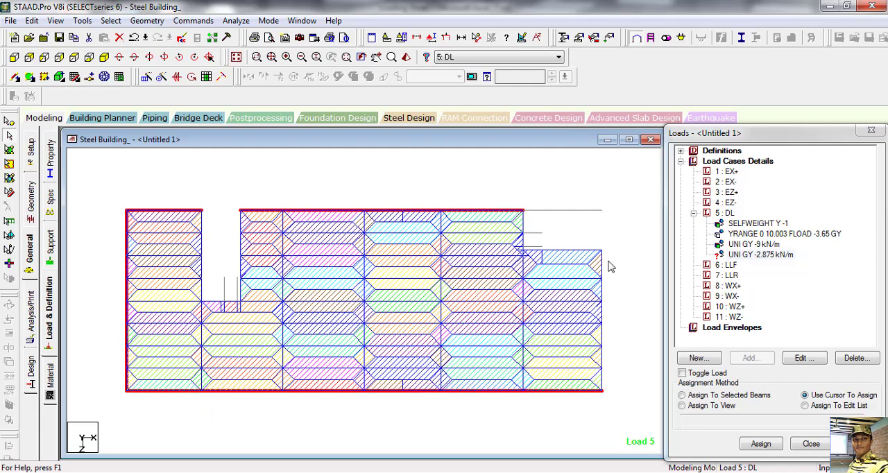
{"action": "left_click", "coordinate": [616, 401]}
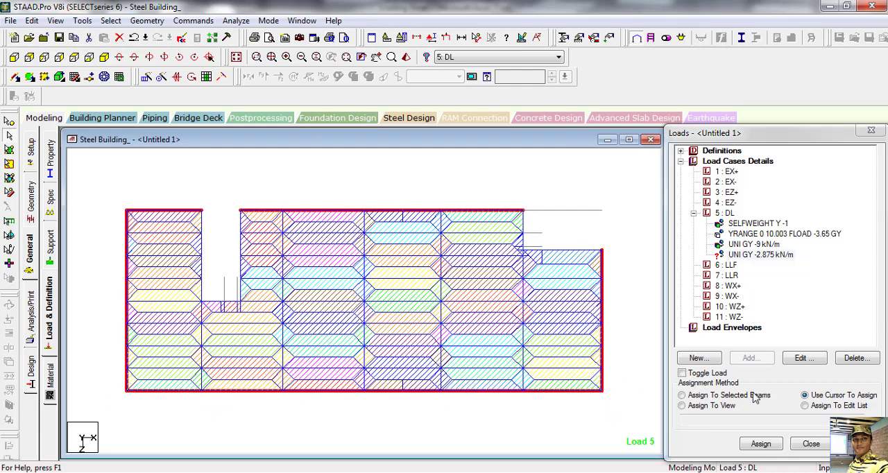
Step: Assign the -2.875 kN/m load to the selected second-level perimeter beams
{"action": "left_click", "coordinate": [761, 446]}
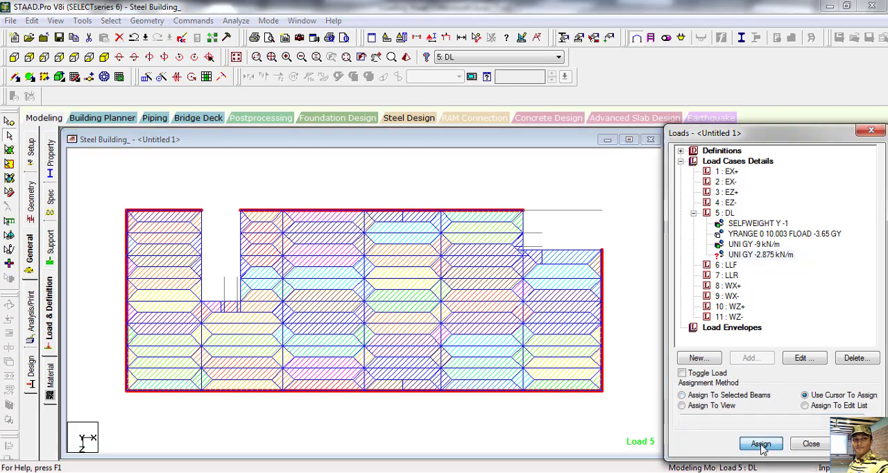
{"action": "left_click", "coordinate": [761, 446]}
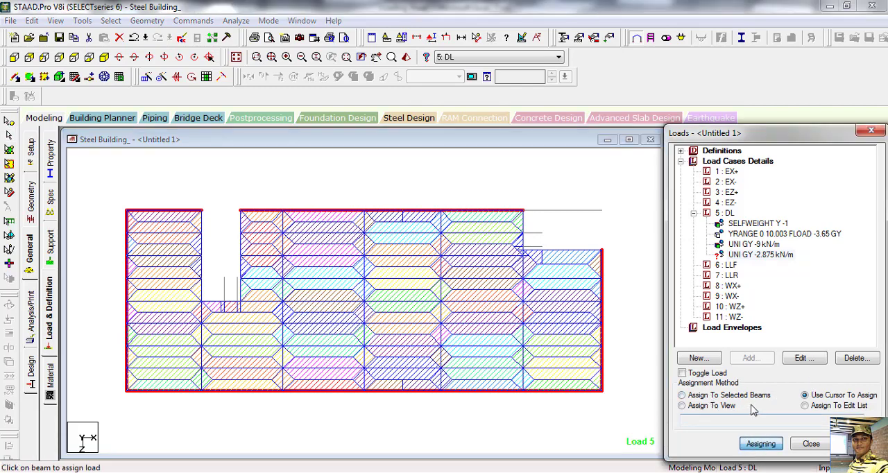
{"action": "left_click", "coordinate": [682, 395]}
{"action": "left_click", "coordinate": [761, 444]}
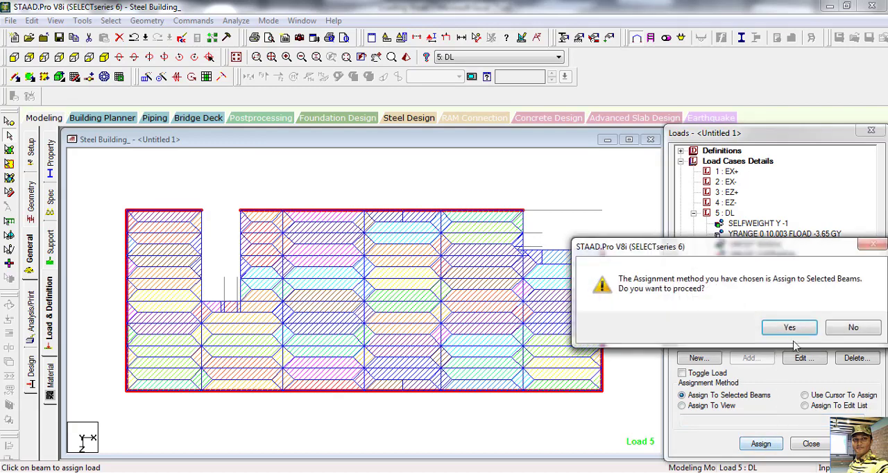
{"action": "left_click", "coordinate": [732, 324]}
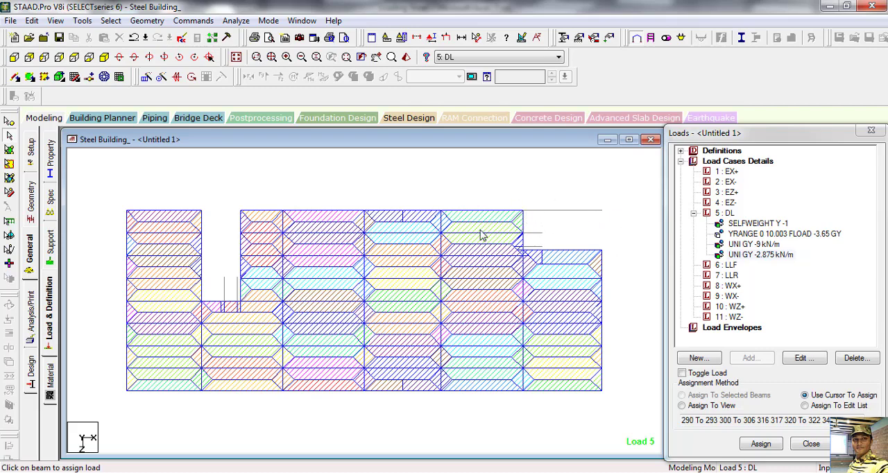
Step: Choose the -9 kN/m uniform load and select the second-level beams around the rear opening at the +X end
{"action": "left_click", "coordinate": [754, 247]}
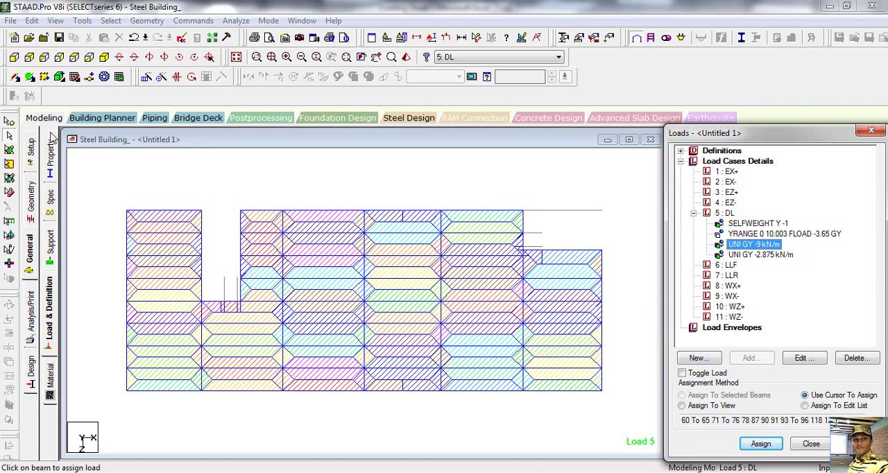
{"action": "left_click", "coordinate": [516, 208]}
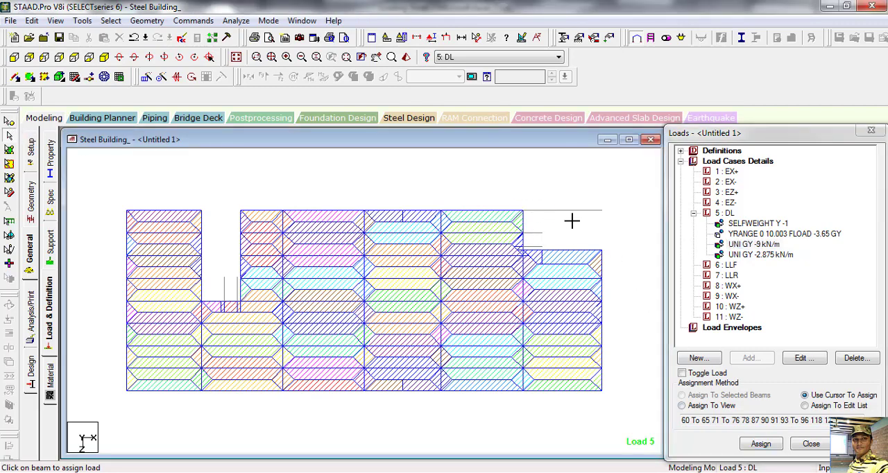
{"action": "left_click_drag", "start_coordinate": [617, 221], "coordinate": [617, 221]}
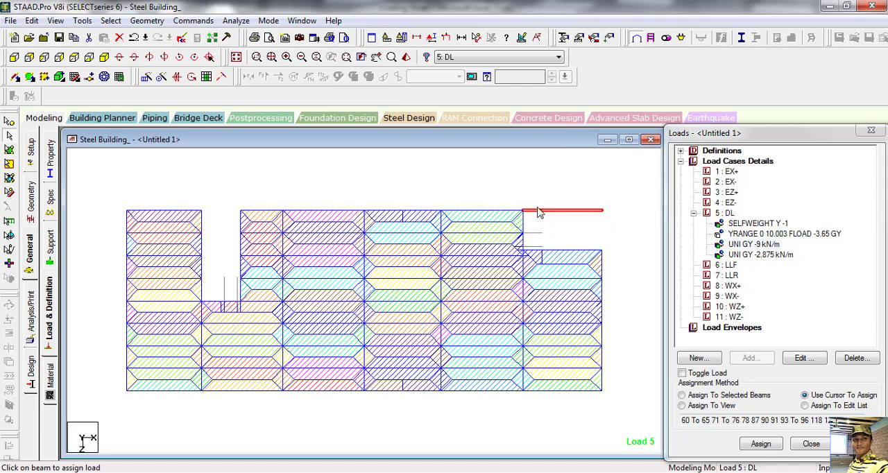
{"action": "left_click", "coordinate": [525, 248]}
{"action": "left_click", "coordinate": [571, 249]}
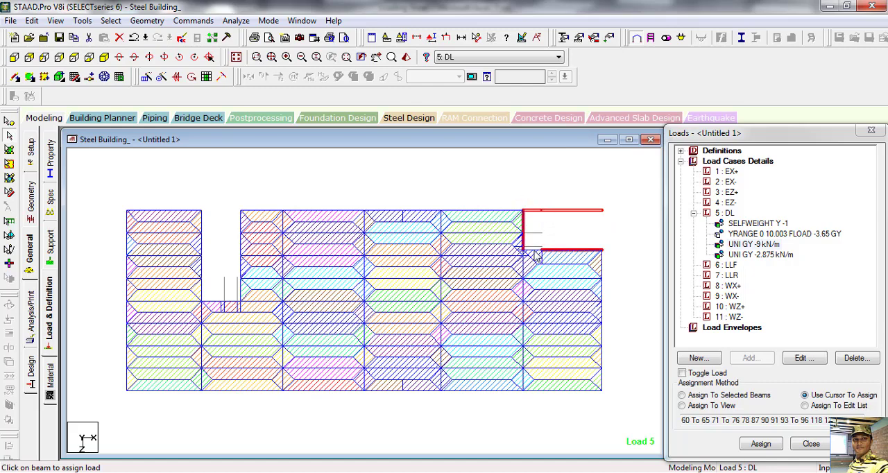
{"action": "left_click", "coordinate": [535, 250]}
Step: Add the beams around the rear opening near the -X end to the selection and assign the -9 kN/m load to the selected beams
{"action": "left_click", "coordinate": [202, 303]}
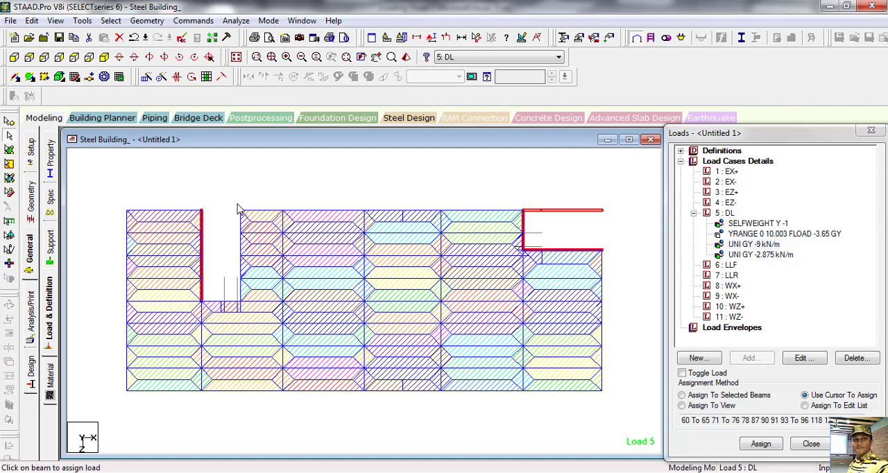
{"action": "left_click", "coordinate": [240, 306]}
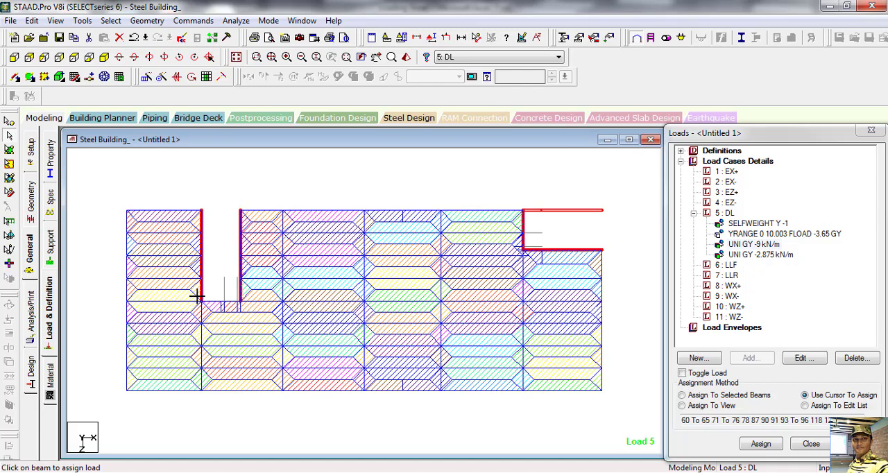
{"action": "left_click", "coordinate": [237, 302]}
{"action": "left_click", "coordinate": [701, 395]}
{"action": "left_click", "coordinate": [761, 444]}
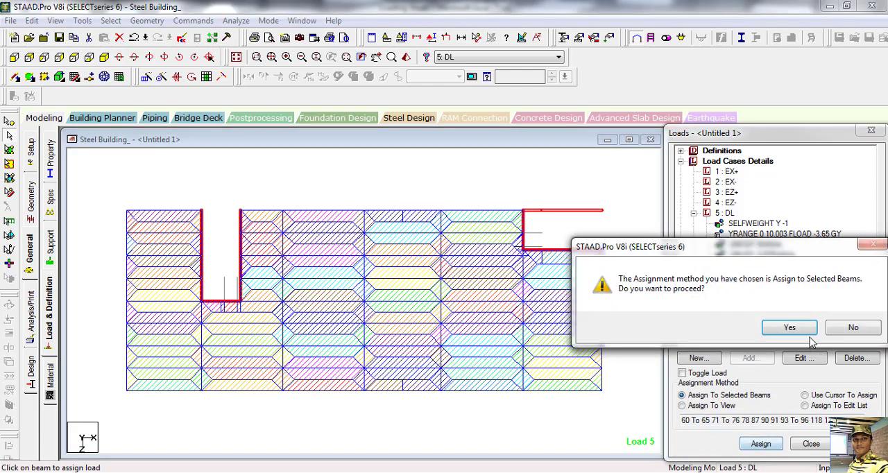
{"action": "left_click", "coordinate": [789, 327]}
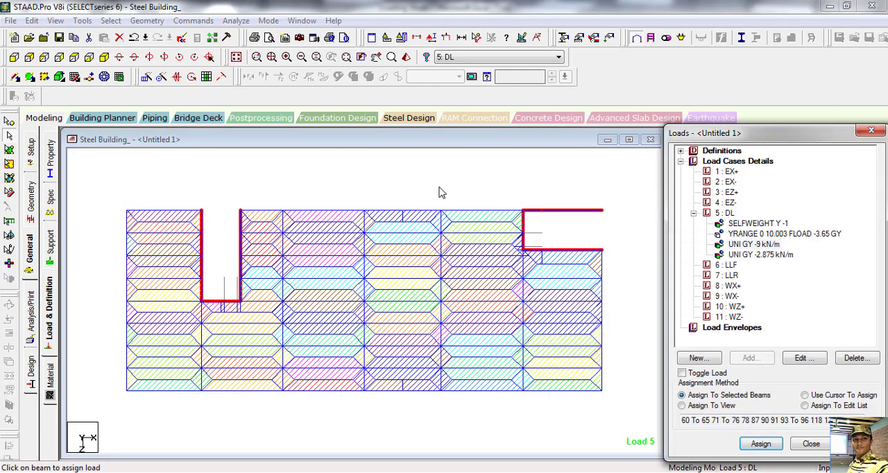
Step: Check the DL wall and parapet loads in isometric view on the whole structure, highlighting the -2.875 kN/m load
{"action": "left_click", "coordinate": [106, 58]}
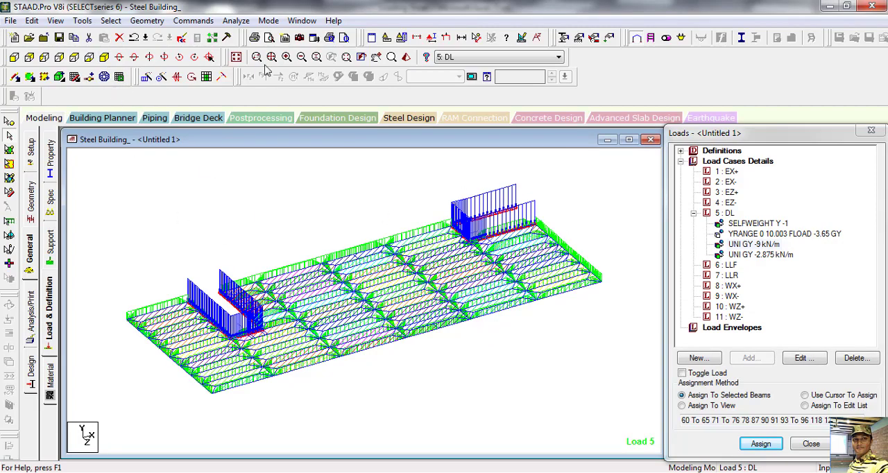
{"action": "left_click", "coordinate": [236, 57]}
{"action": "middle_click_drag", "start_coordinate": [477, 359], "coordinate": [453, 309]}
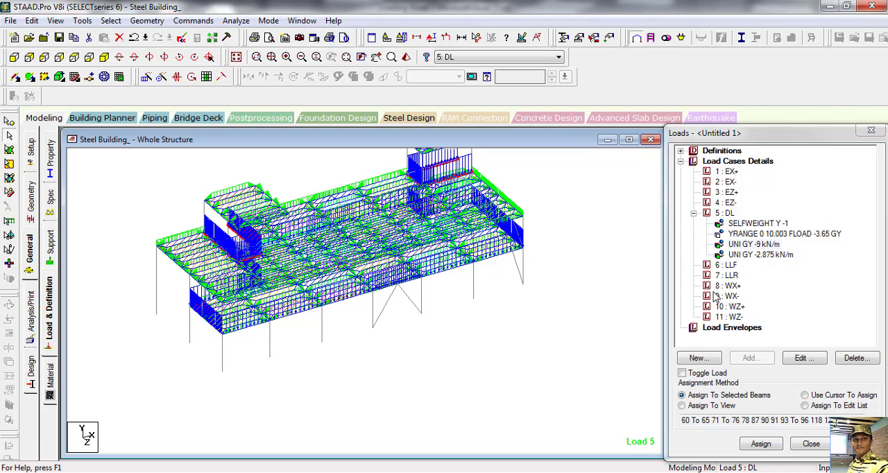
{"action": "left_click", "coordinate": [760, 254]}
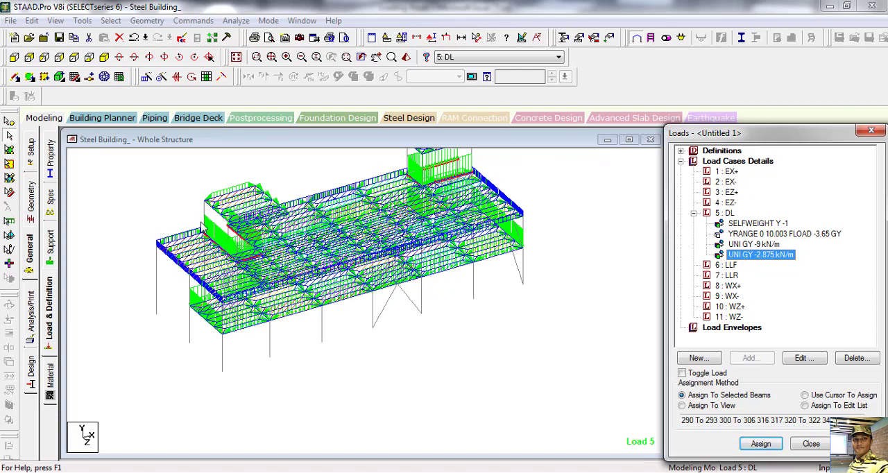
{"action": "left_click", "coordinate": [531, 347]}
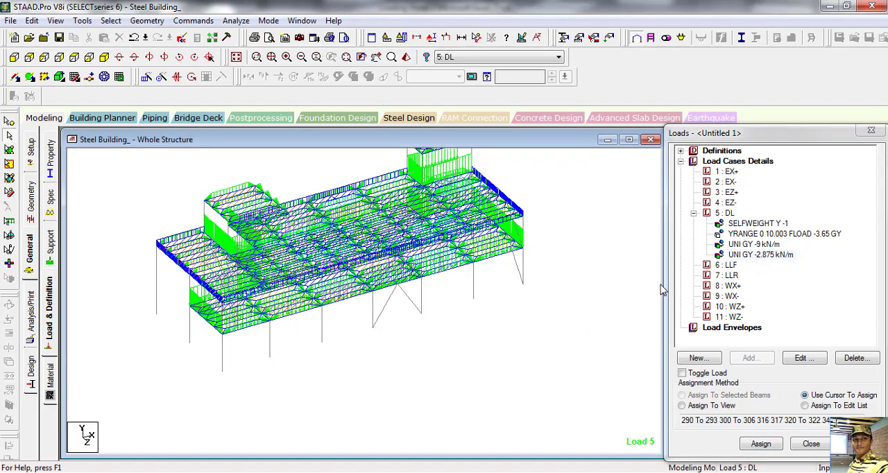
Step: Start a new load item for load case 6: LLF and review the LL and partition wall values in the Excel loading sheet
{"action": "left_click", "coordinate": [722, 267]}
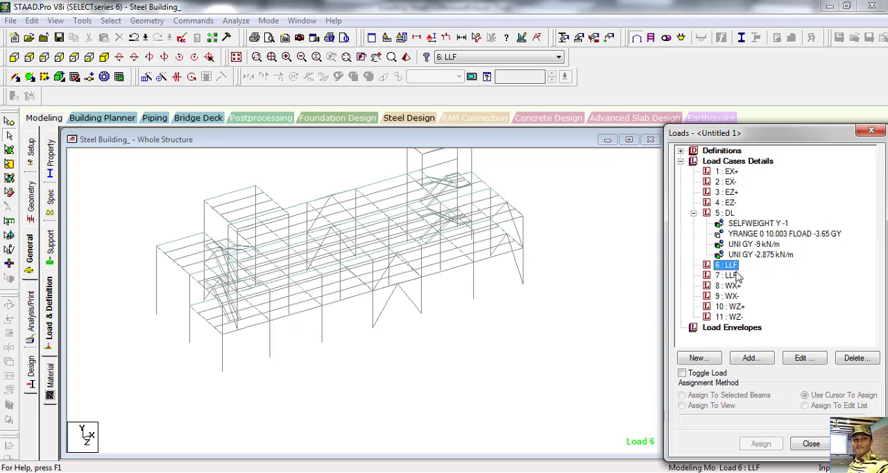
{"action": "left_click", "coordinate": [751, 358]}
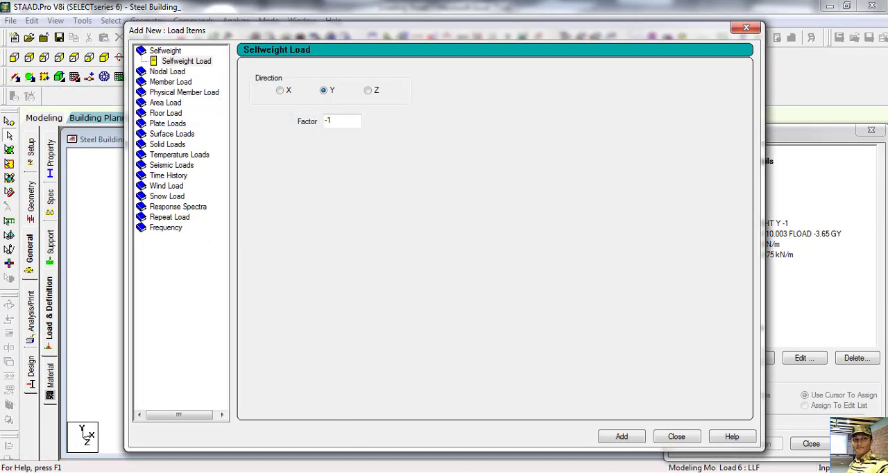
{"action": "left_click", "coordinate": [345, 413]}
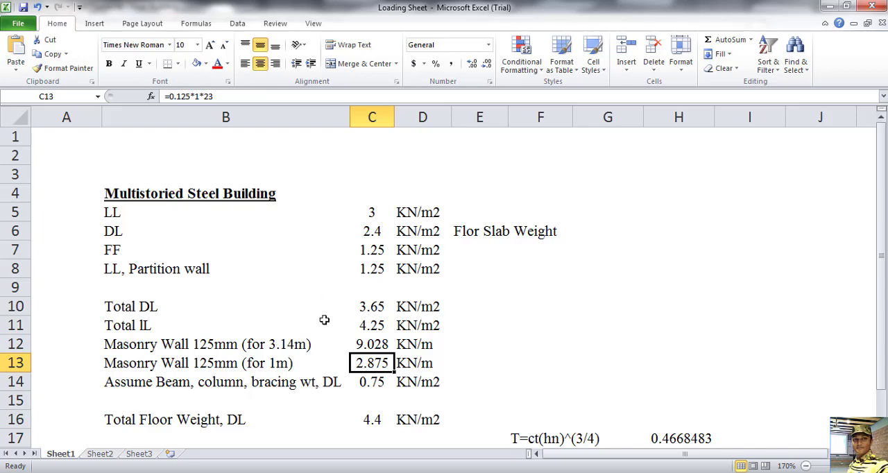
{"action": "left_click", "coordinate": [375, 272]}
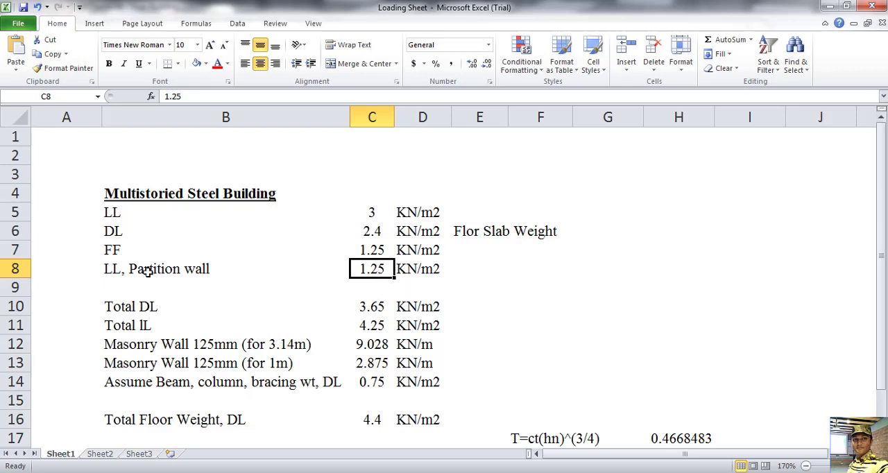
{"action": "left_click", "coordinate": [373, 210]}
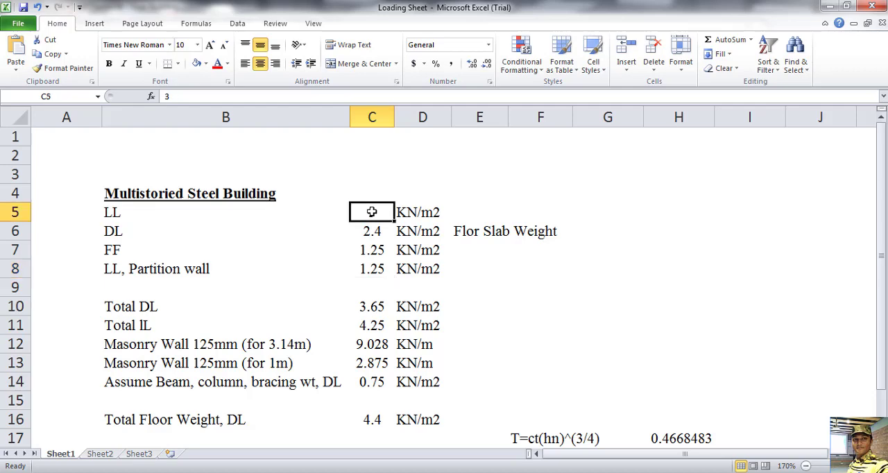
{"action": "left_click", "coordinate": [373, 269]}
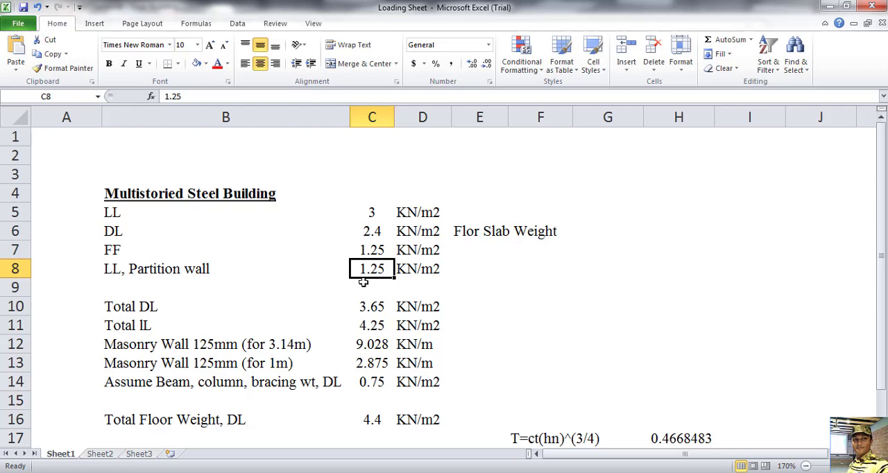
{"action": "left_click", "coordinate": [373, 213]}
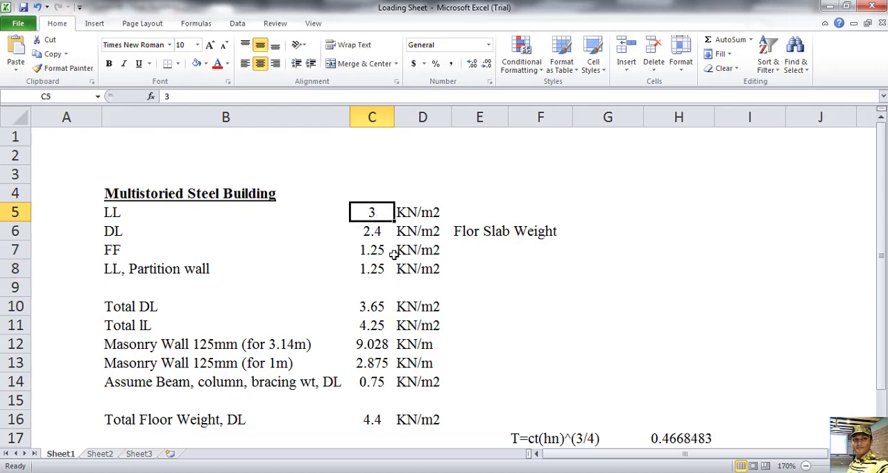
{"action": "left_click", "coordinate": [378, 268]}
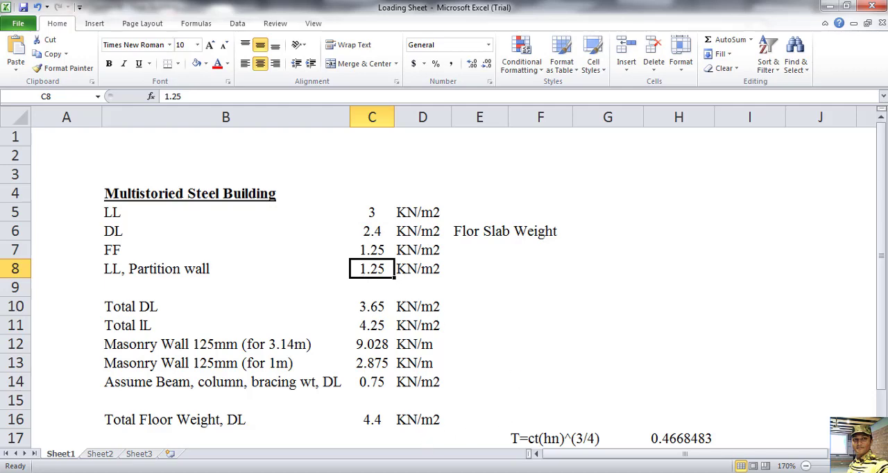
Step: Return to STAAD.Pro, accept the auto save, and set up a floor load with a pressure of -4.25 kN/m2
{"action": "key", "text": "alt+Tab"}
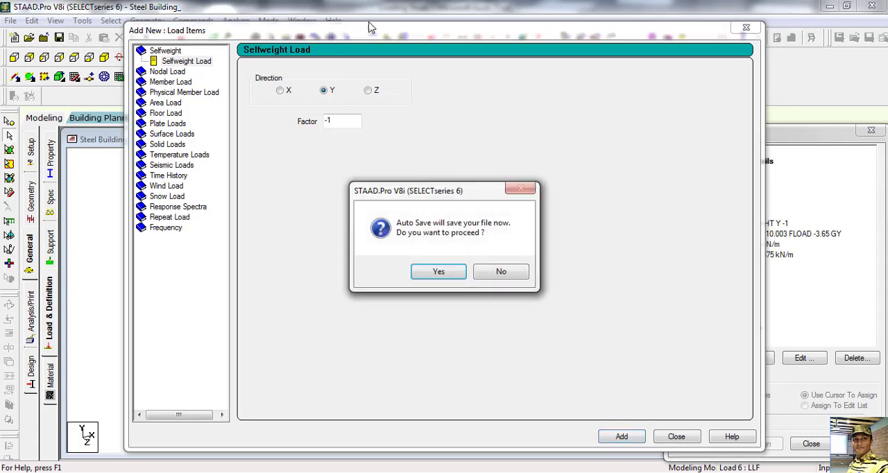
{"action": "left_click", "coordinate": [451, 272]}
{"action": "left_click", "coordinate": [383, 260]}
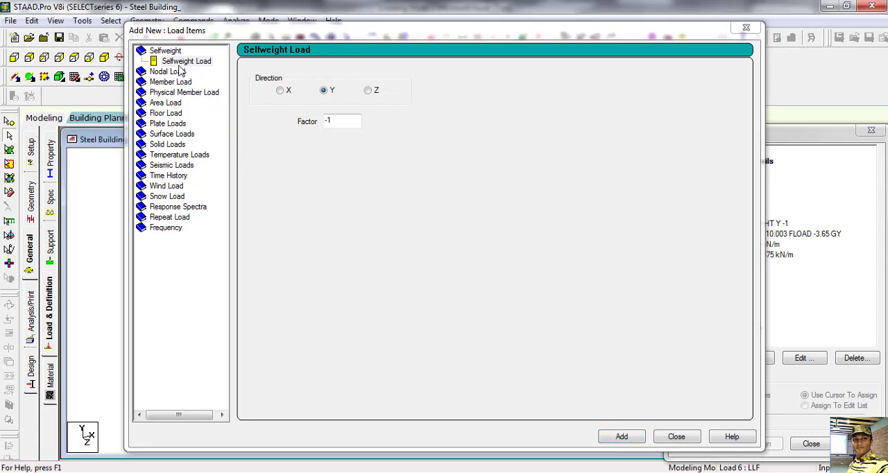
{"action": "left_click", "coordinate": [168, 115]}
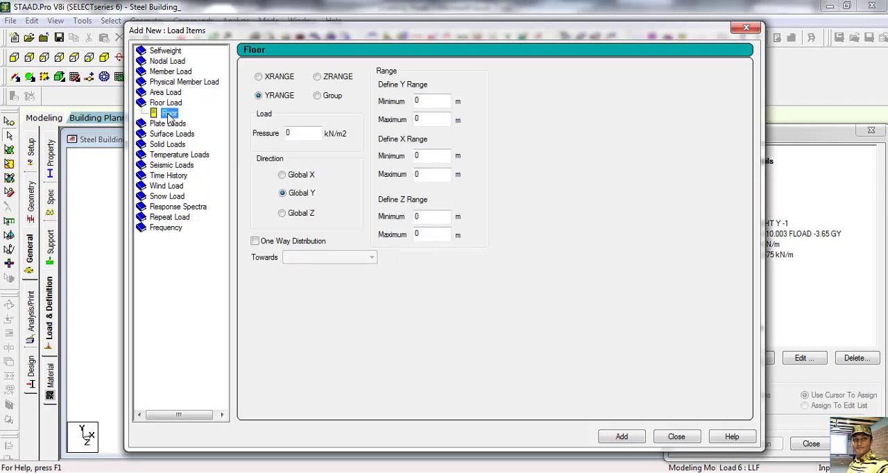
{"action": "left_click_drag", "start_coordinate": [401, 32], "coordinate": [501, 32]}
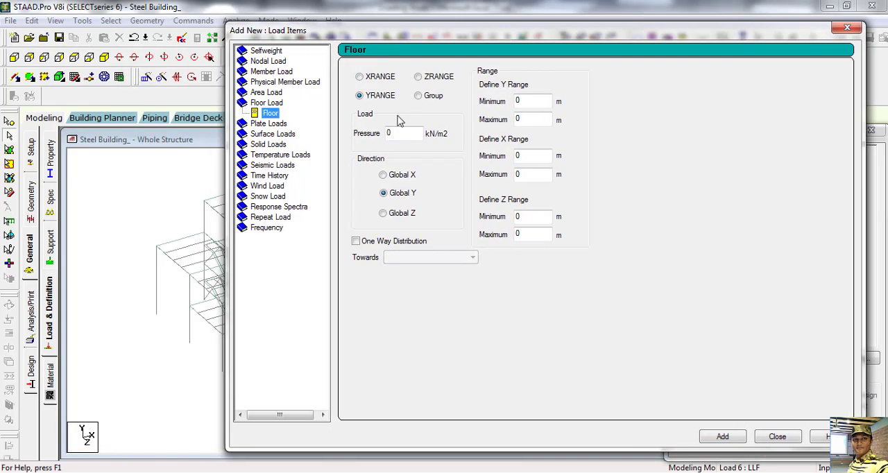
{"action": "left_click_drag", "start_coordinate": [409, 133], "coordinate": [354, 139]}
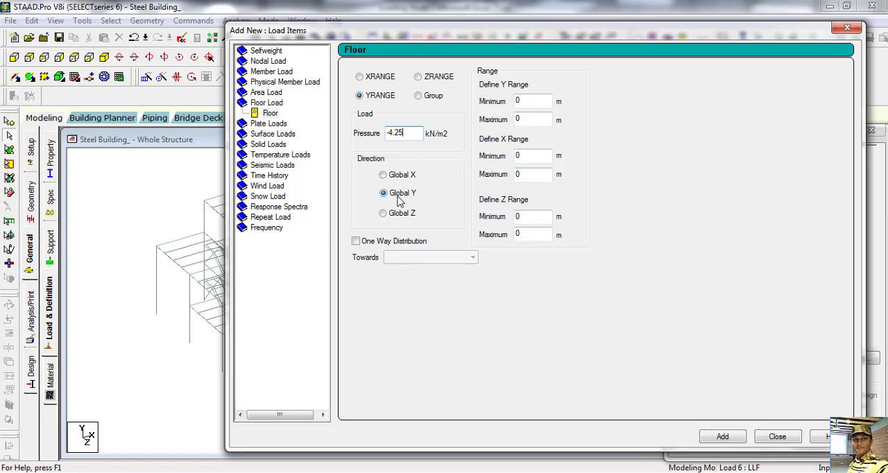
Step: Look up the coordinates of the first-level front corner node at the -X end of the building
{"action": "left_click_drag", "start_coordinate": [589, 37], "coordinate": [738, 56]}
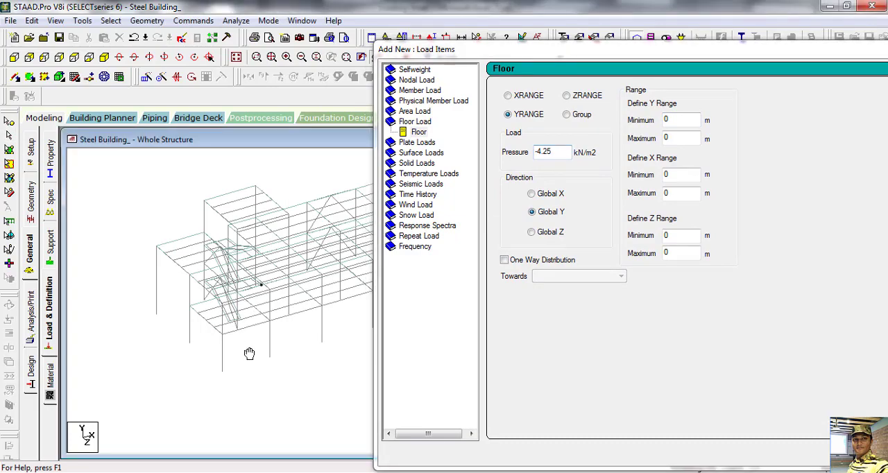
{"action": "left_click_drag", "start_coordinate": [249, 354], "coordinate": [228, 348]}
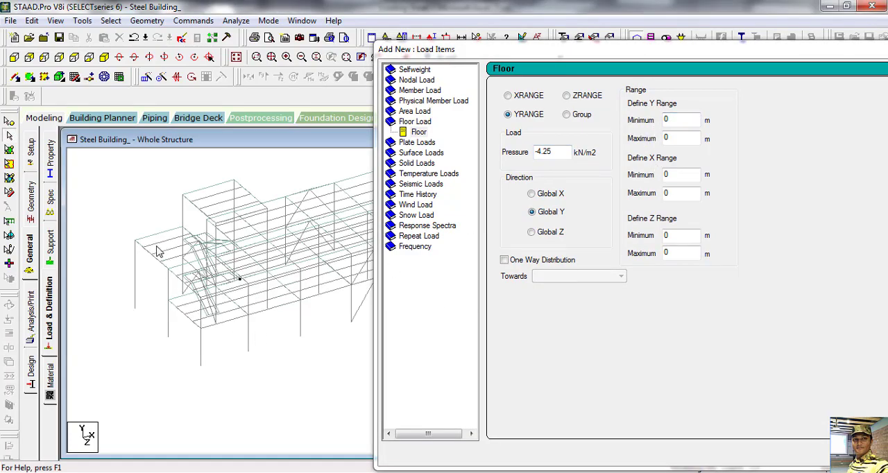
{"action": "left_click", "coordinate": [9, 121]}
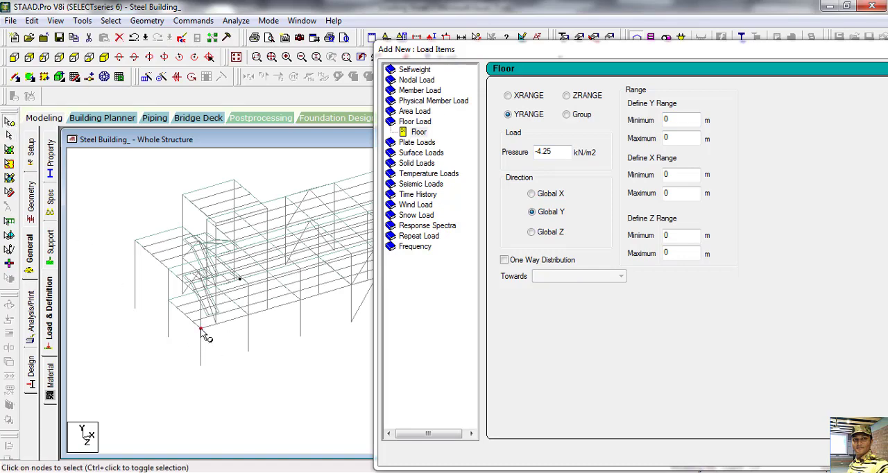
{"action": "double_click", "coordinate": [201, 328]}
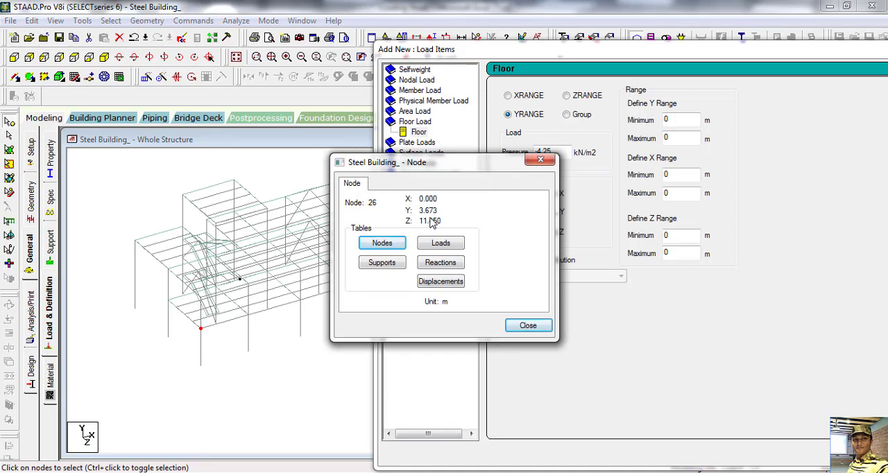
{"action": "left_click", "coordinate": [240, 307]}
{"action": "left_click_drag", "start_coordinate": [501, 159], "coordinate": [476, 200]}
Step: Set the floor load's Y range minimum and maximum both to 3.673 m, keeping the node coordinates in sight
{"action": "left_click", "coordinate": [681, 119]}
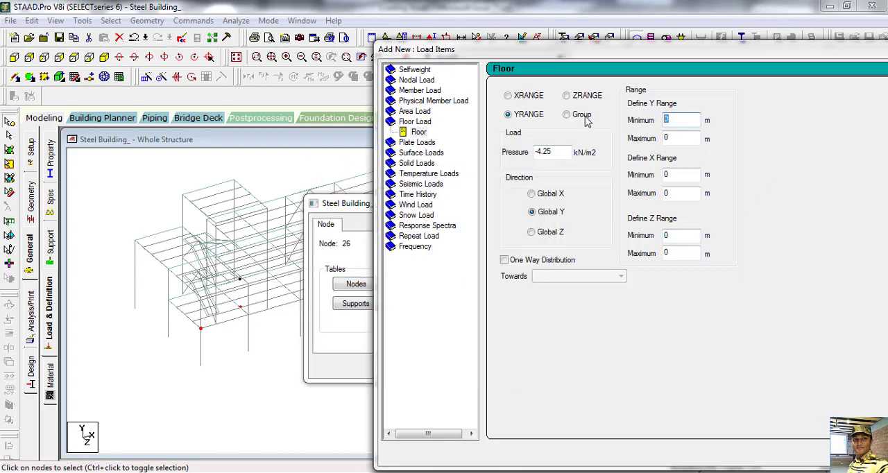
{"action": "left_click_drag", "start_coordinate": [339, 209], "coordinate": [321, 93]}
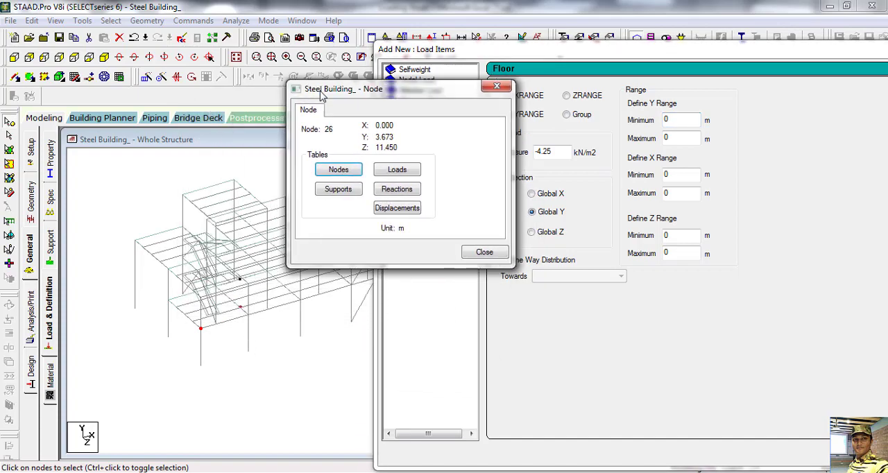
{"action": "left_click", "coordinate": [687, 119]}
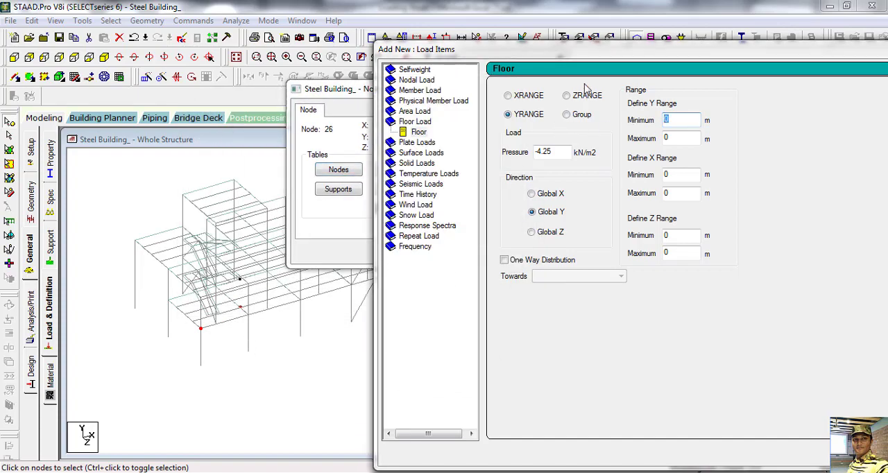
{"action": "left_click_drag", "start_coordinate": [614, 55], "coordinate": [489, 234]}
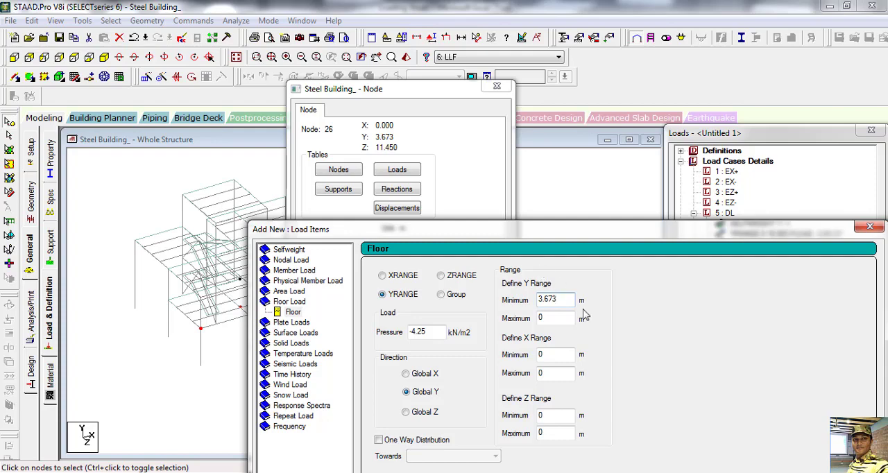
{"action": "left_click_drag", "start_coordinate": [560, 318], "coordinate": [508, 317]}
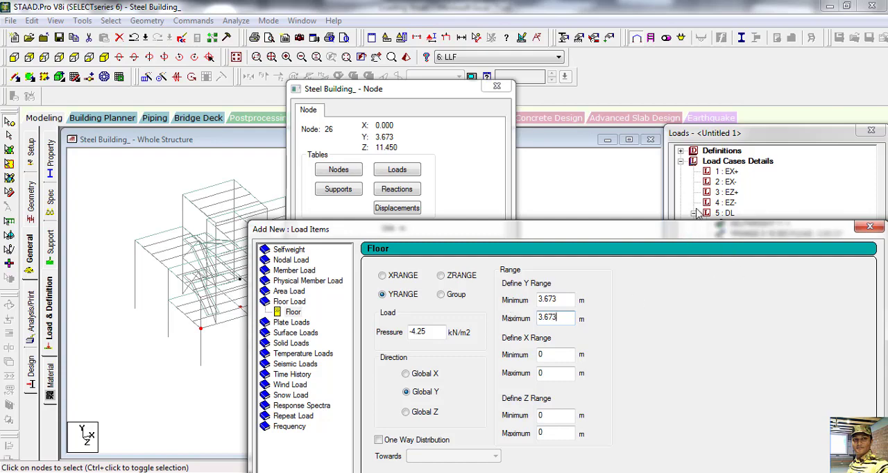
{"action": "left_click_drag", "start_coordinate": [694, 229], "coordinate": [802, 73]}
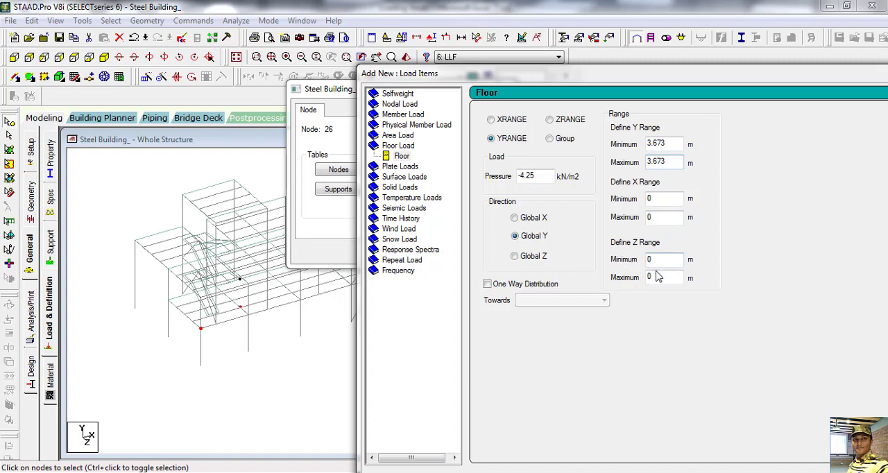
Step: Add the configured floor load to load case 6: LLF and close the load item and node information dialogs
{"action": "left_click_drag", "start_coordinate": [734, 76], "coordinate": [431, 10]}
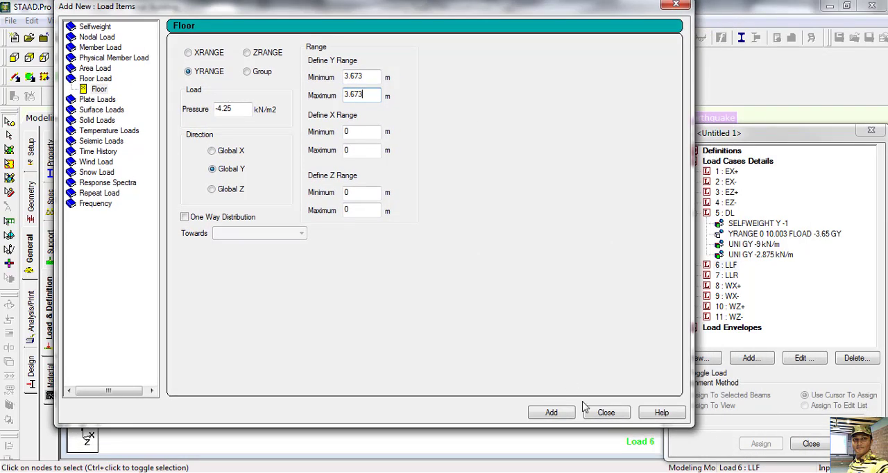
{"action": "left_click", "coordinate": [551, 412]}
{"action": "left_click", "coordinate": [603, 413]}
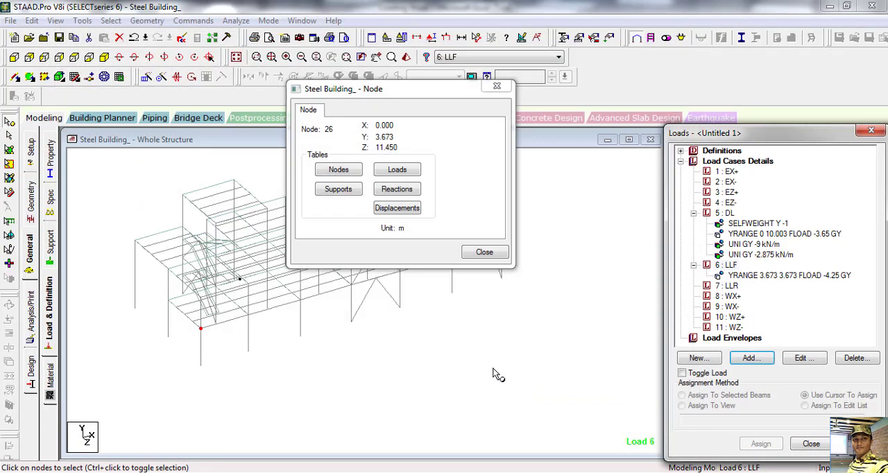
{"action": "left_click", "coordinate": [494, 254]}
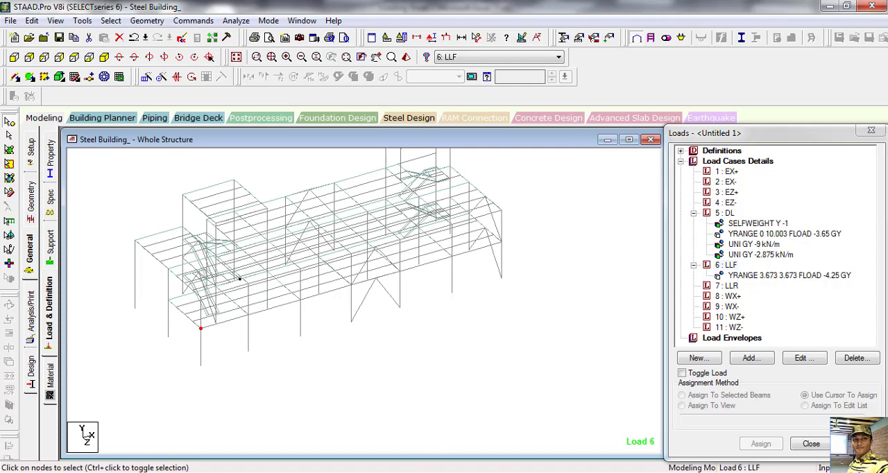
Step: Check the LL value in the Excel loading sheet, then return to STAAD.Pro and set up a -3 kN/m2 floor load for case 7: LLR
{"action": "left_click", "coordinate": [412, 451]}
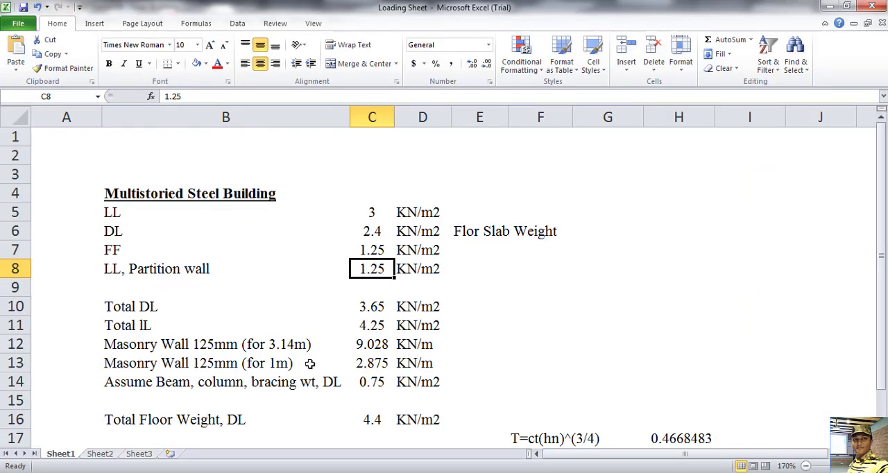
{"action": "left_click", "coordinate": [372, 212]}
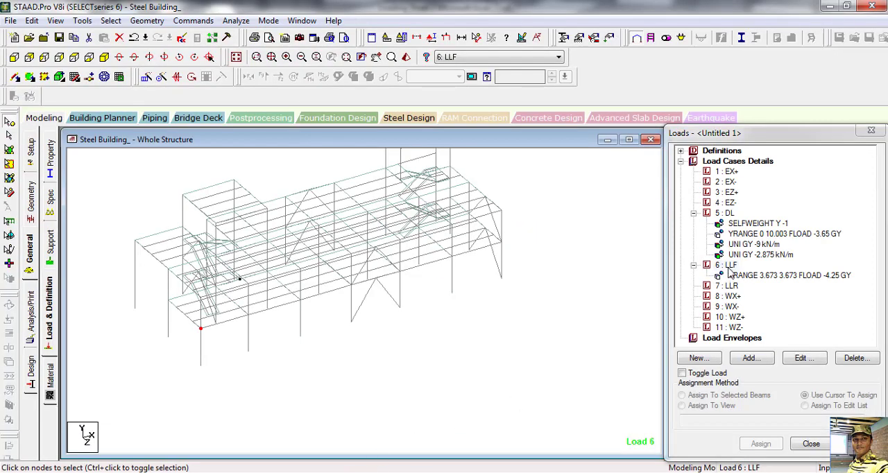
{"action": "left_click", "coordinate": [726, 265]}
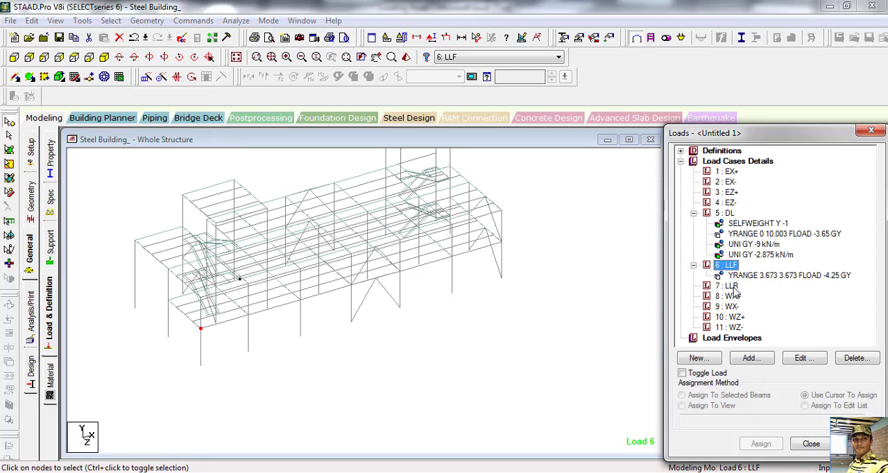
{"action": "left_click", "coordinate": [732, 287]}
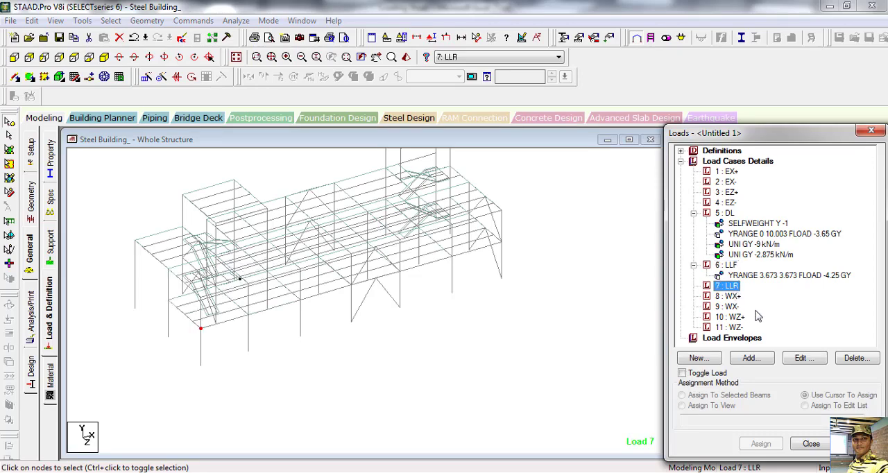
{"action": "left_click", "coordinate": [751, 358]}
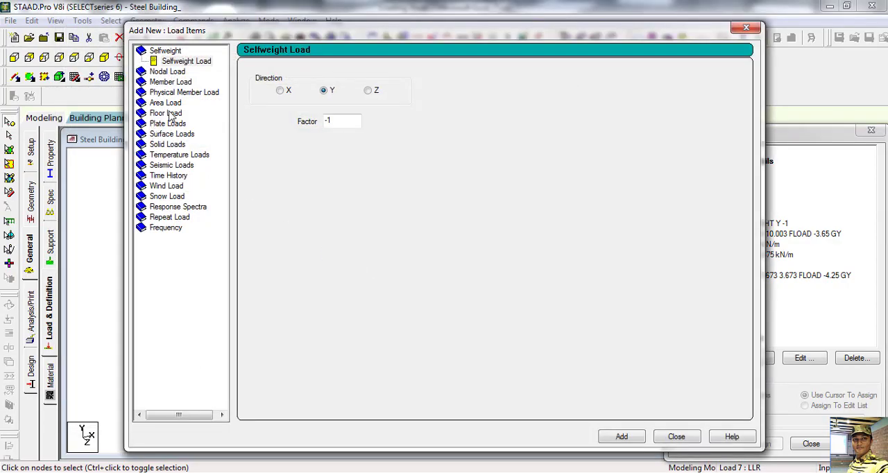
{"action": "left_click", "coordinate": [169, 113]}
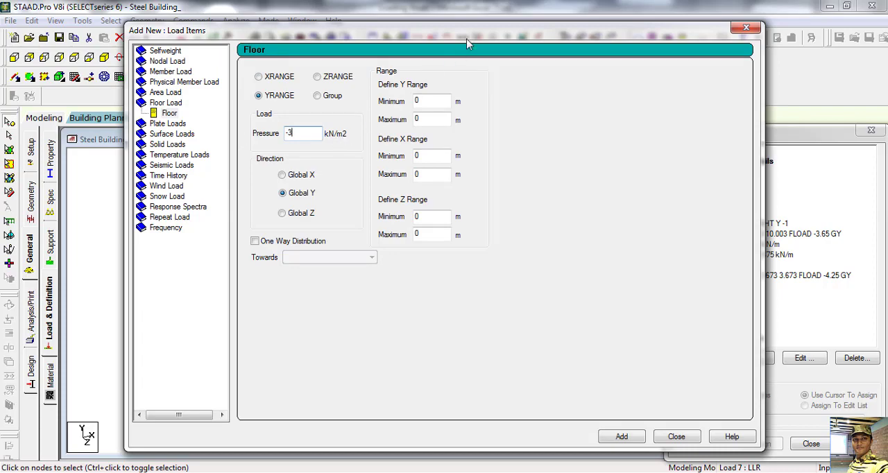
Step: Look up the main roof's back corner node at the -X end and set the floor load's Y range minimum and maximum to 6.813 m
{"action": "left_click_drag", "start_coordinate": [475, 37], "coordinate": [697, 82]}
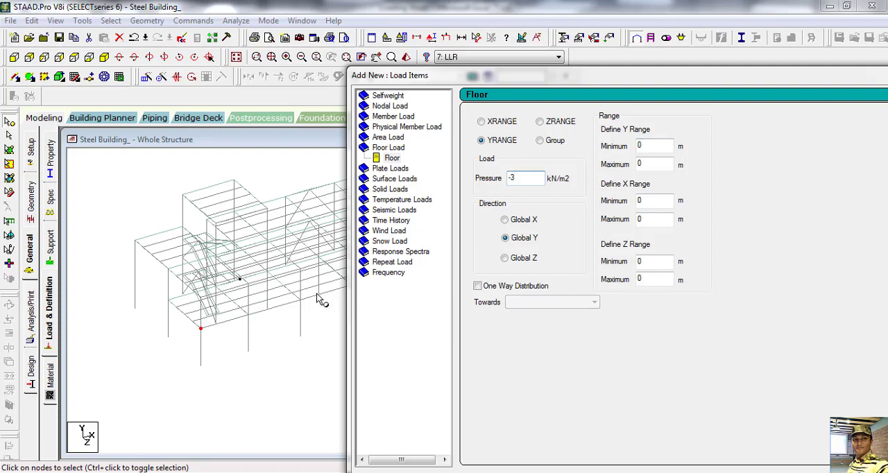
{"action": "double_click", "coordinate": [136, 241]}
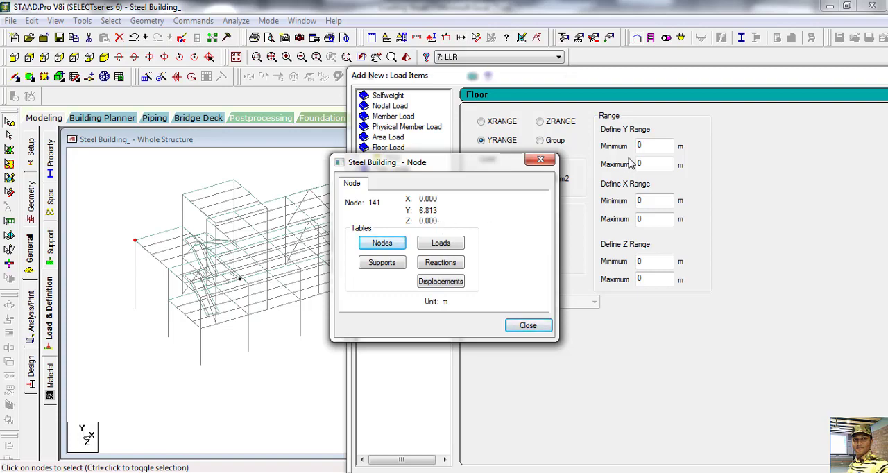
{"action": "left_click", "coordinate": [649, 147]}
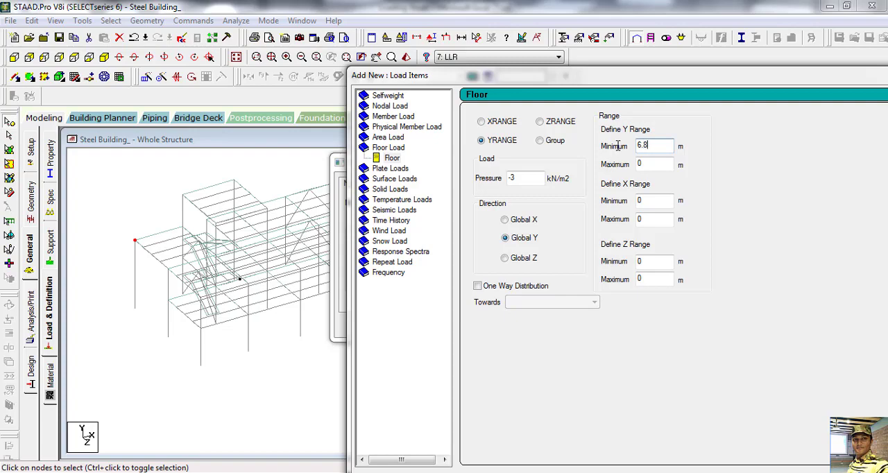
{"action": "type", "text": "13"}
{"action": "double_click", "coordinate": [651, 165]}
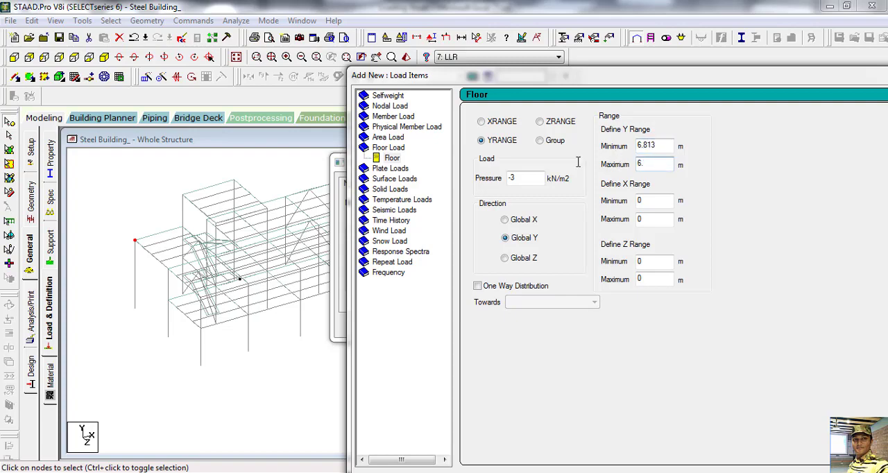
{"action": "type", "text": "6.813"}
Step: Add the main roof floor load to load case 7: LLR and close the load item and node information dialogs
{"action": "left_click_drag", "start_coordinate": [656, 75], "coordinate": [558, 61]}
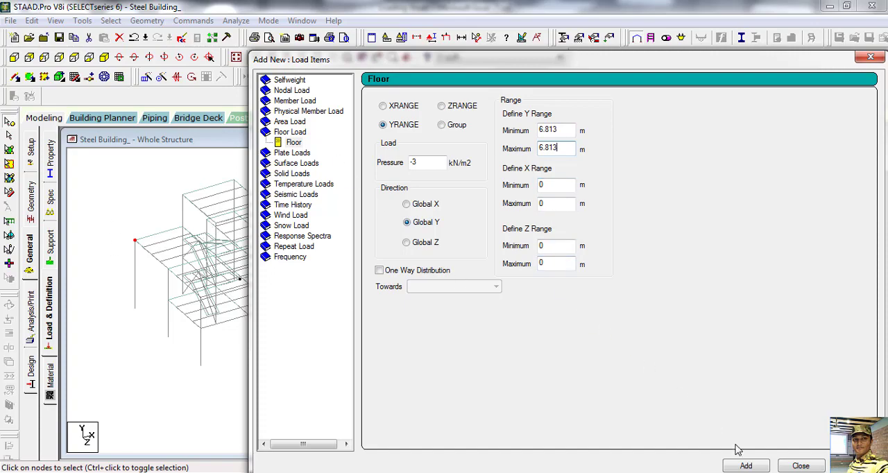
{"action": "left_click", "coordinate": [746, 466]}
{"action": "left_click", "coordinate": [800, 466]}
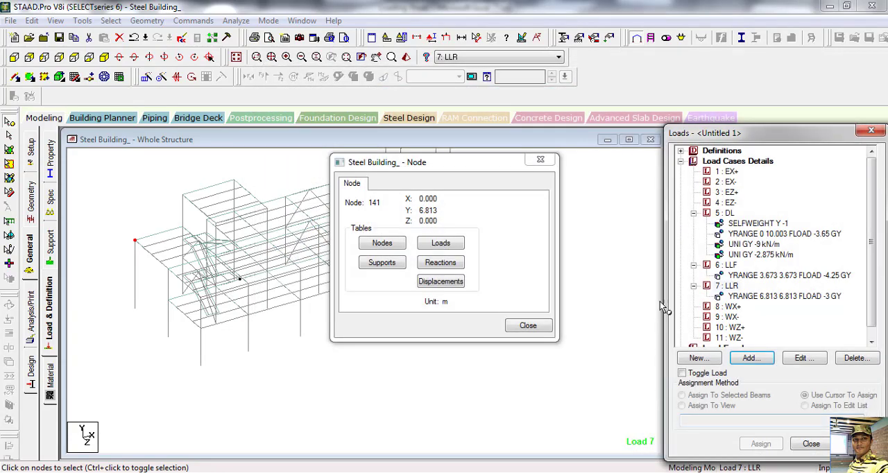
{"action": "left_click", "coordinate": [528, 326]}
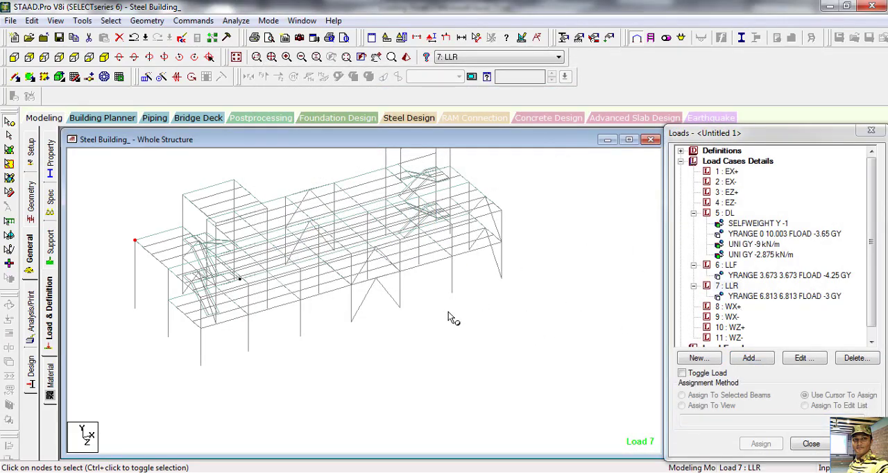
Step: Set up a second floor load under load case 7: LLR with a pressure of -1.6 kN/m2
{"action": "scroll", "coordinate": [448, 313], "scroll_direction": "up", "scroll_amount": 1}
{"action": "scroll", "coordinate": [449, 313], "scroll_direction": "down", "scroll_amount": 1}
{"action": "middle_click_drag", "start_coordinate": [510, 279], "coordinate": [505, 364]}
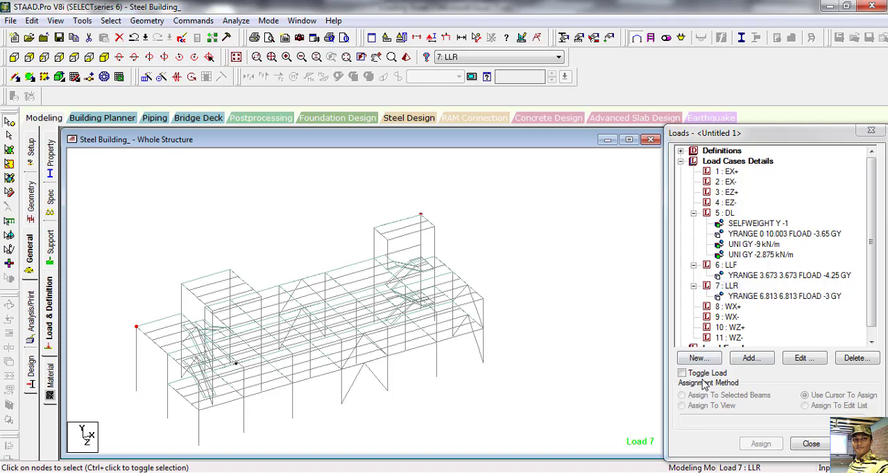
{"action": "left_click", "coordinate": [731, 288]}
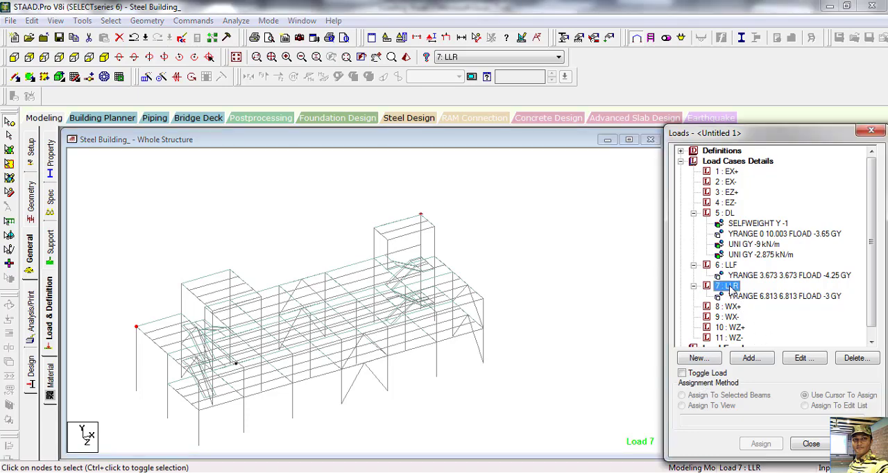
{"action": "left_click", "coordinate": [750, 358]}
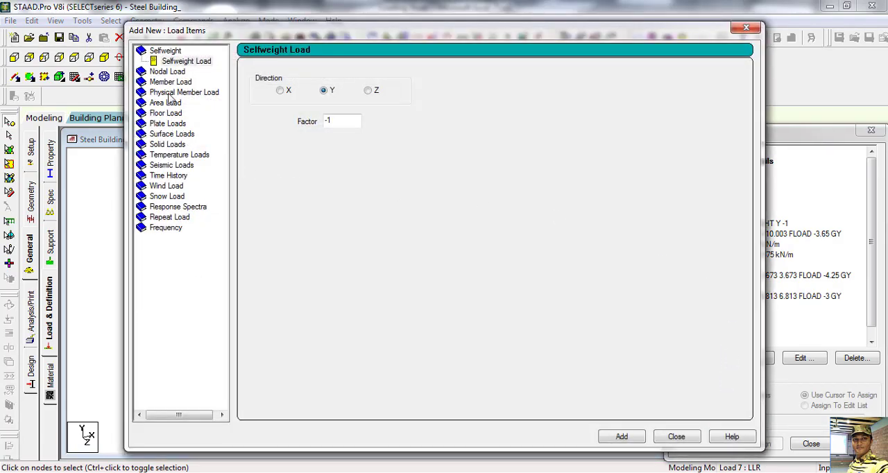
{"action": "left_click", "coordinate": [167, 113]}
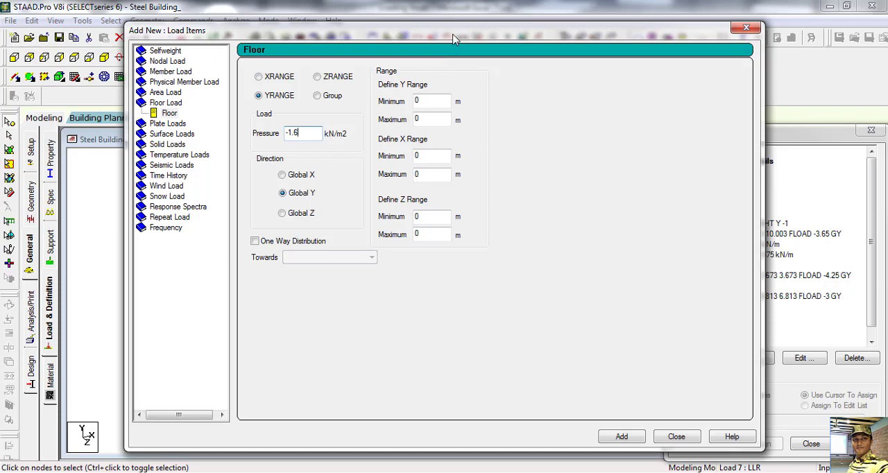
Step: Look up the near -X corner node of the +X stair tower roof and set the Y range minimum and maximum to 10.003 m
{"action": "left_click_drag", "start_coordinate": [455, 40], "coordinate": [828, 146]}
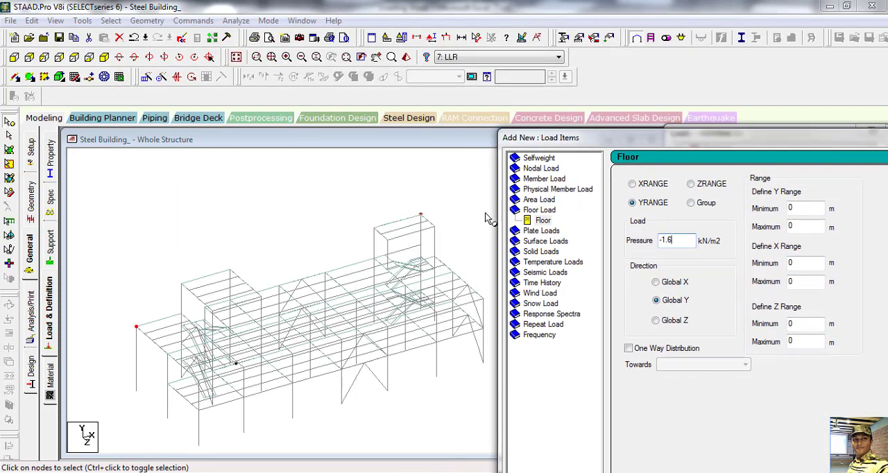
{"action": "double_click", "coordinate": [376, 232]}
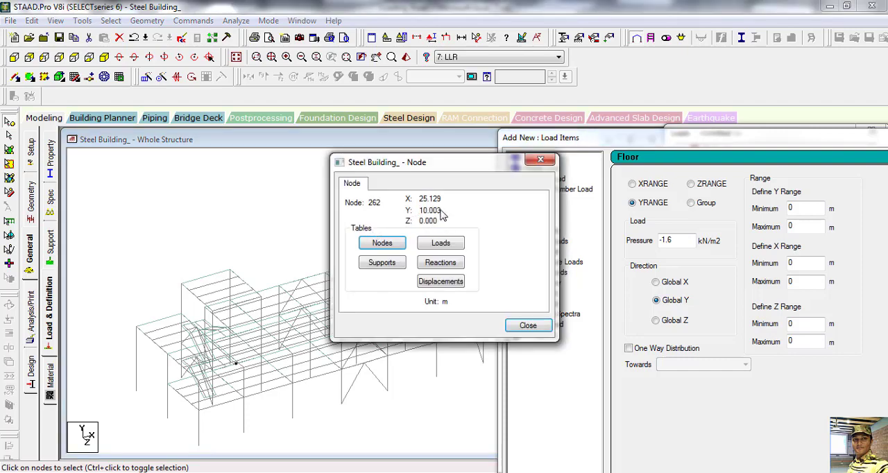
{"action": "left_click_drag", "start_coordinate": [457, 164], "coordinate": [300, 109]}
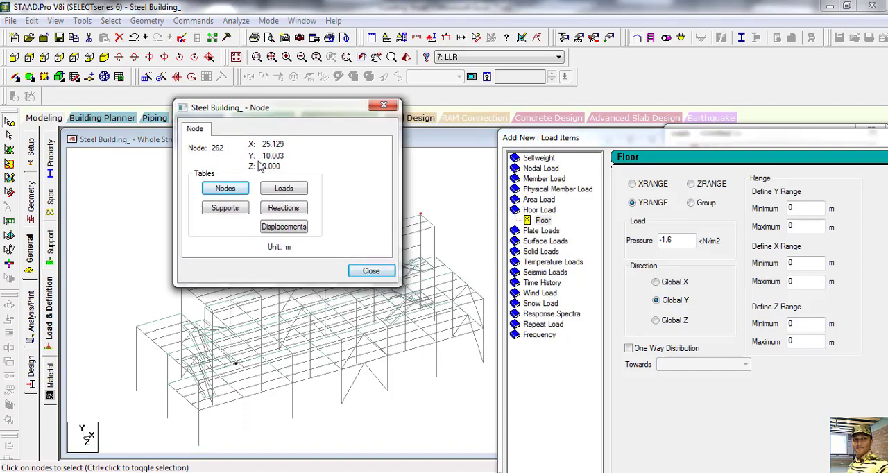
{"action": "double_click", "coordinate": [805, 209]}
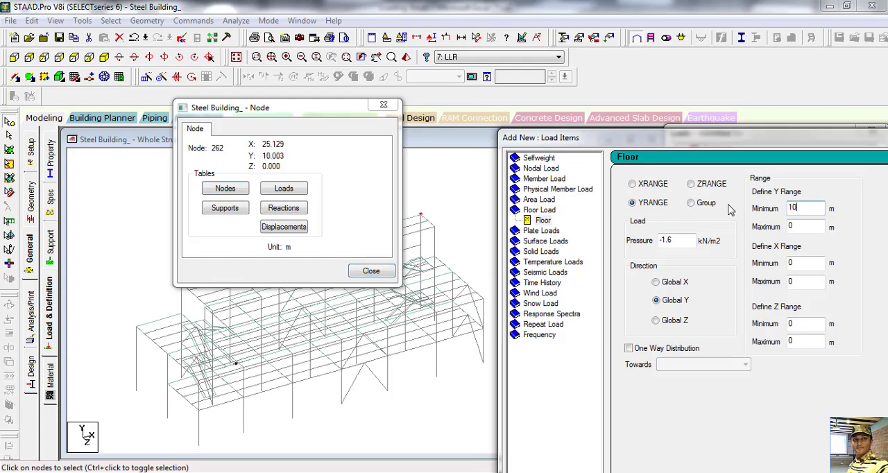
{"action": "double_click", "coordinate": [802, 226]}
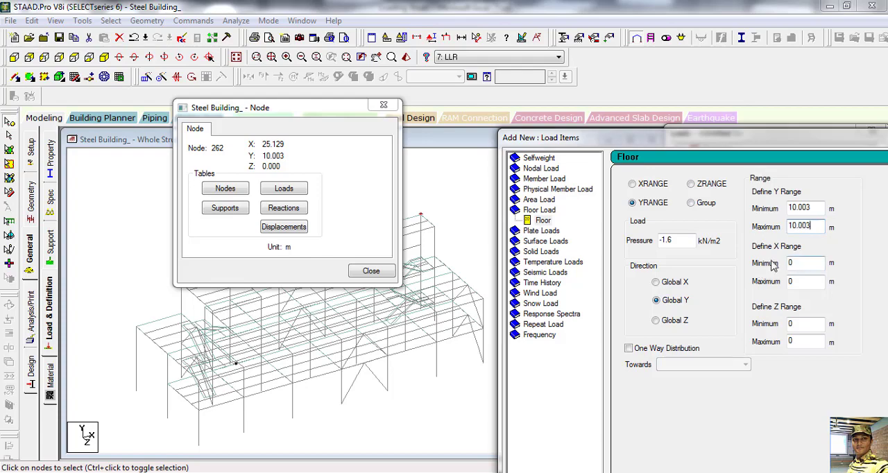
Step: Using the tower roof's corner nodes, set the X range from 25.129 to 30.110 m and the Z range maximum to 2.504 m
{"action": "left_click_drag", "start_coordinate": [321, 108], "coordinate": [190, 101]}
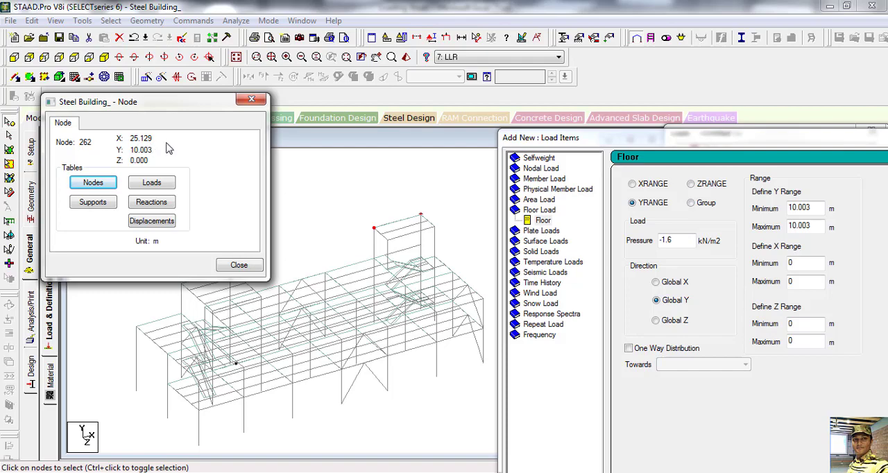
{"action": "double_click", "coordinate": [811, 262]}
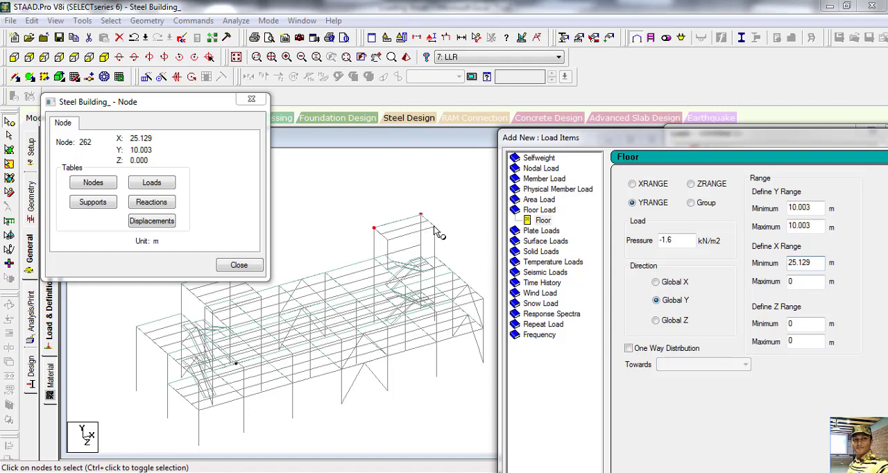
{"action": "left_click", "coordinate": [434, 226]}
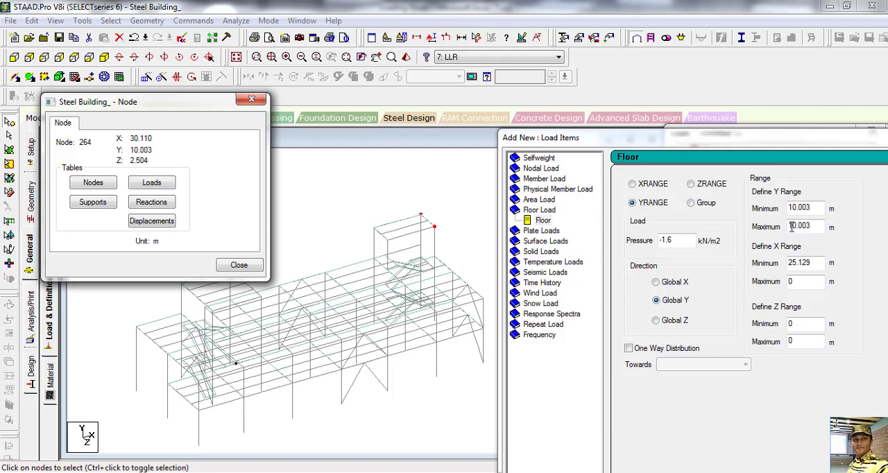
{"action": "key", "text": "Tab"}
{"action": "key", "text": "Tab"}
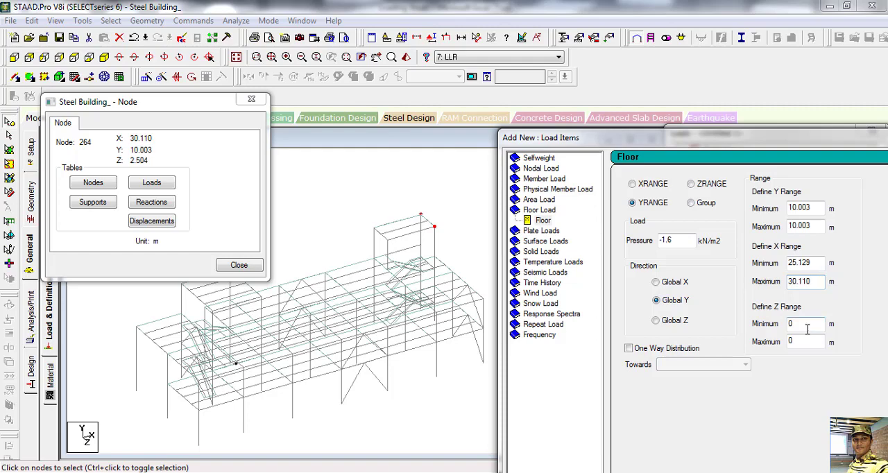
{"action": "left_click_drag", "start_coordinate": [172, 102], "coordinate": [194, 181]}
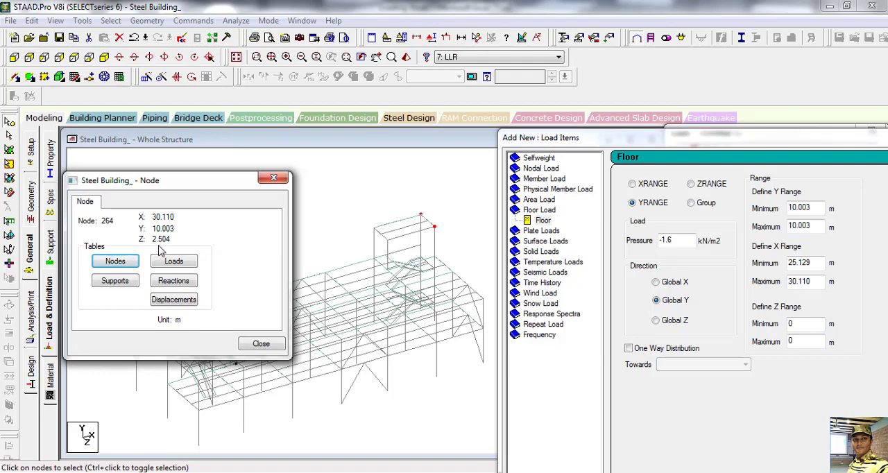
{"action": "double_click", "coordinate": [792, 341]}
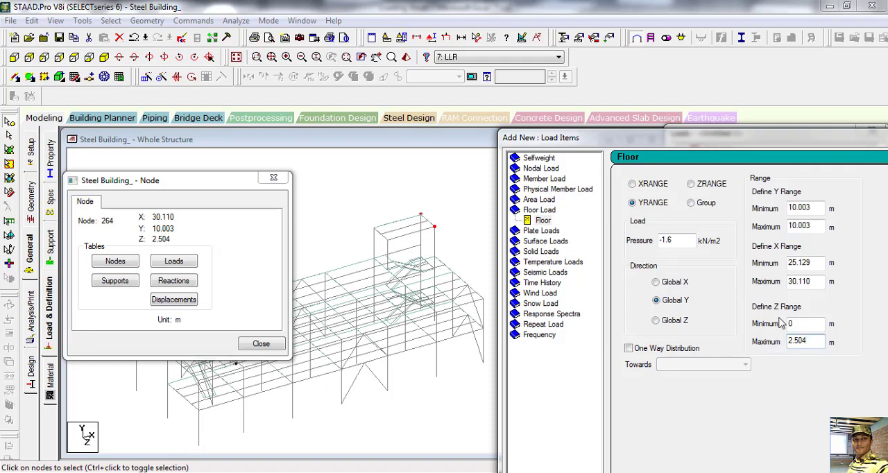
Step: Add the -1.6 kN/m2 tower roof load to load case 7: LLR and close the node information dialog
{"action": "left_click_drag", "start_coordinate": [761, 145], "coordinate": [529, 31]}
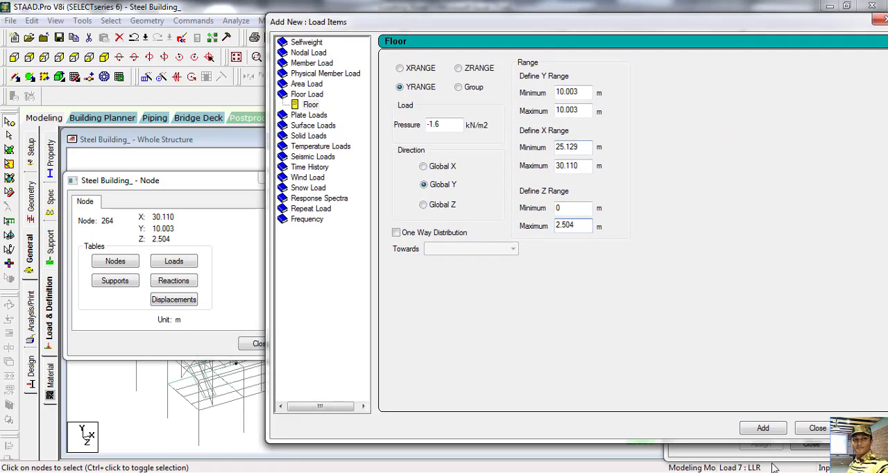
{"action": "left_click", "coordinate": [763, 427]}
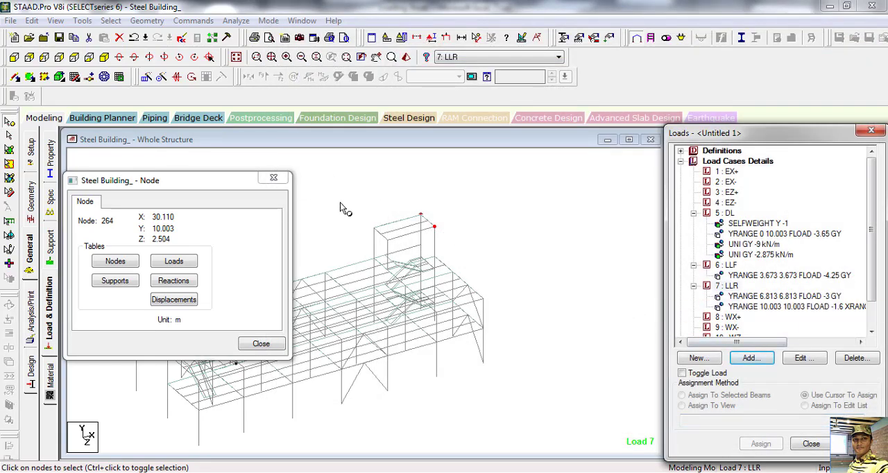
{"action": "left_click", "coordinate": [274, 177]}
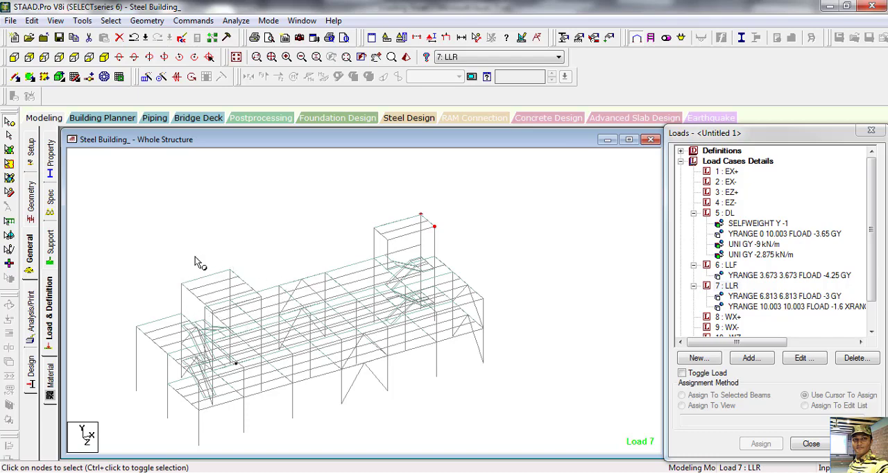
{"action": "left_click", "coordinate": [294, 299]}
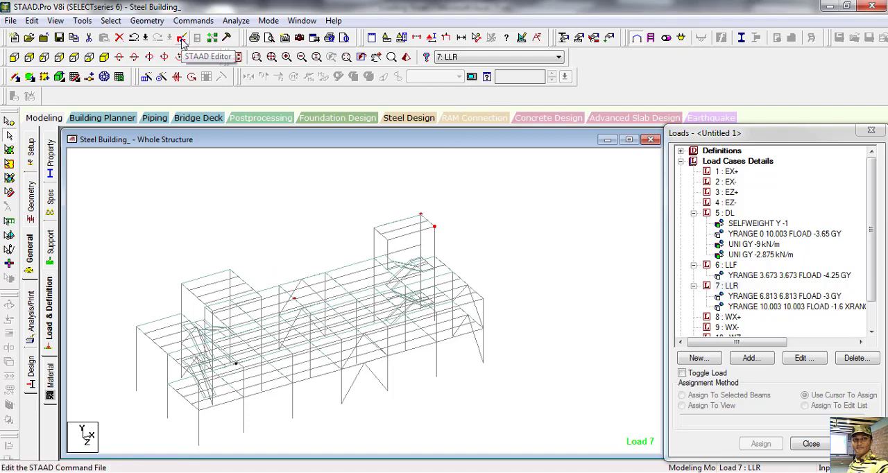
Step: Save the modified structure and open its command file in the STAAD Editor
{"action": "left_click", "coordinate": [182, 40]}
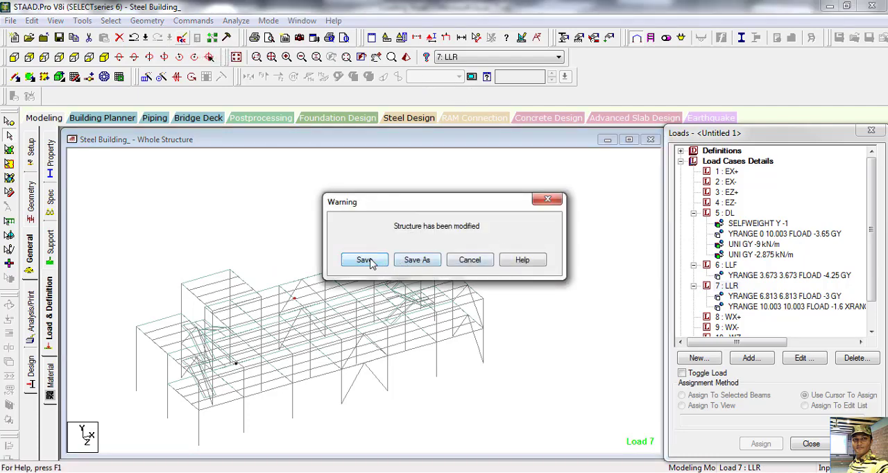
{"action": "left_click", "coordinate": [382, 262]}
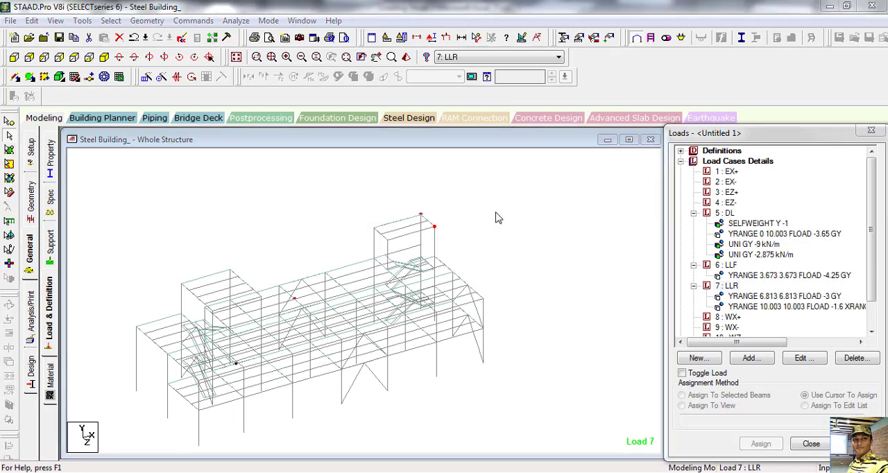
{"action": "left_click", "coordinate": [183, 39]}
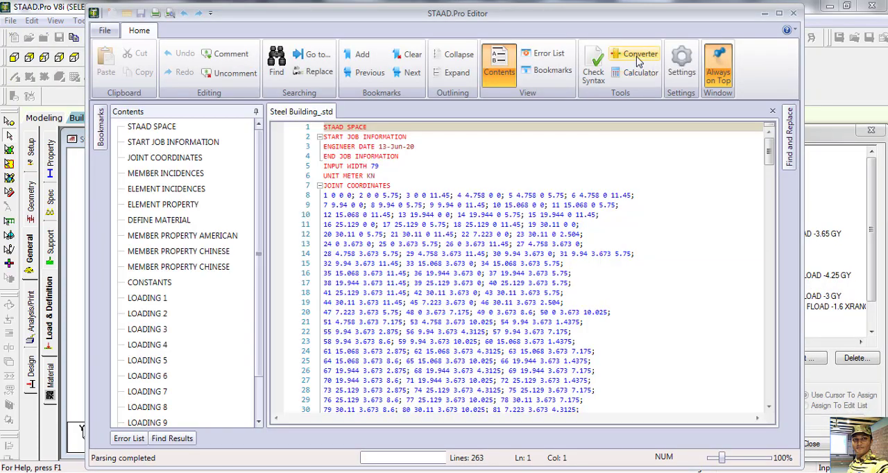
Step: Convert a force of 20000 kilograms to kilonewtons with the unit converter, closing the converter and the editor
{"action": "left_click", "coordinate": [635, 54]}
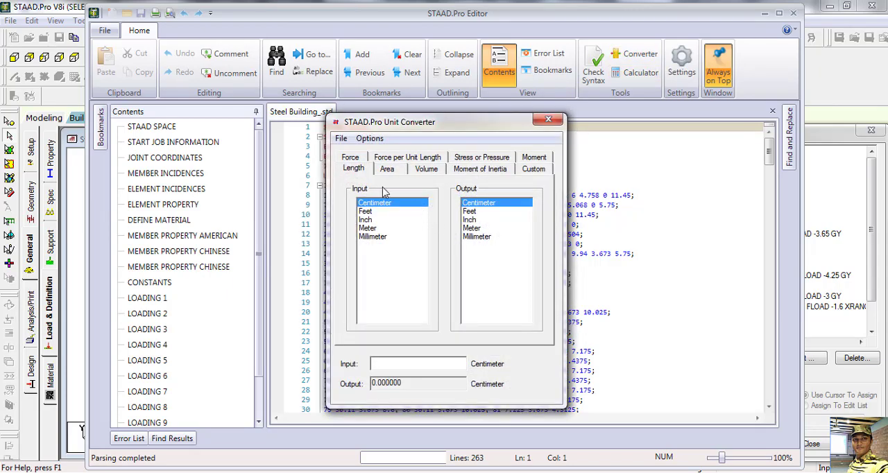
{"action": "left_click", "coordinate": [351, 158]}
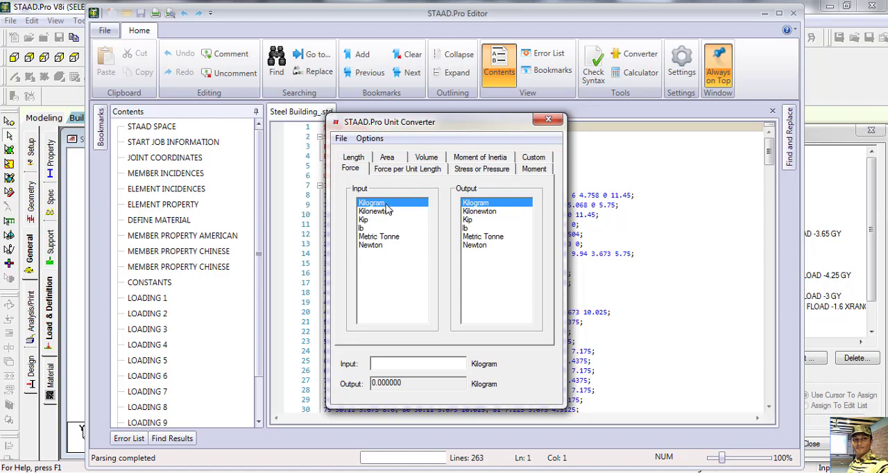
{"action": "left_click", "coordinate": [487, 212]}
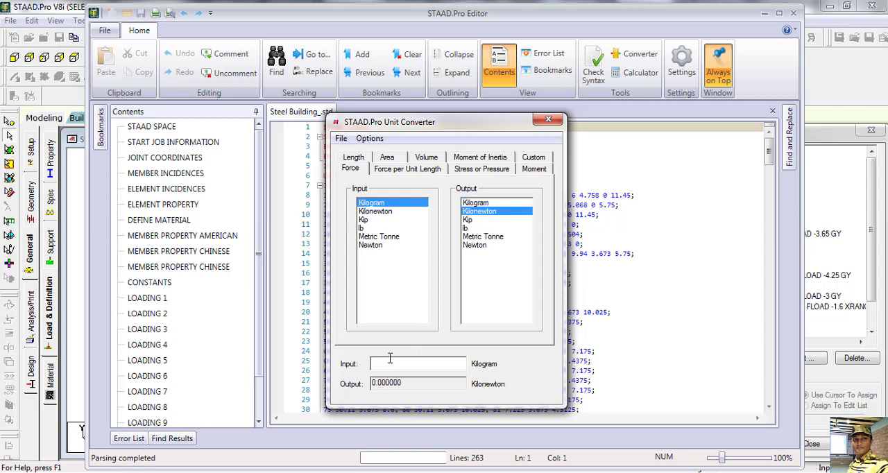
{"action": "type", "text": "20000"}
{"action": "left_click", "coordinate": [554, 122]}
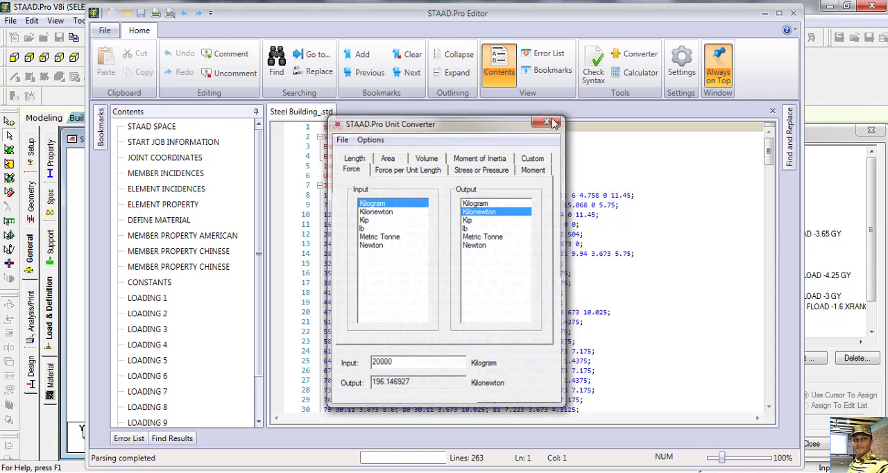
{"action": "left_click", "coordinate": [791, 14]}
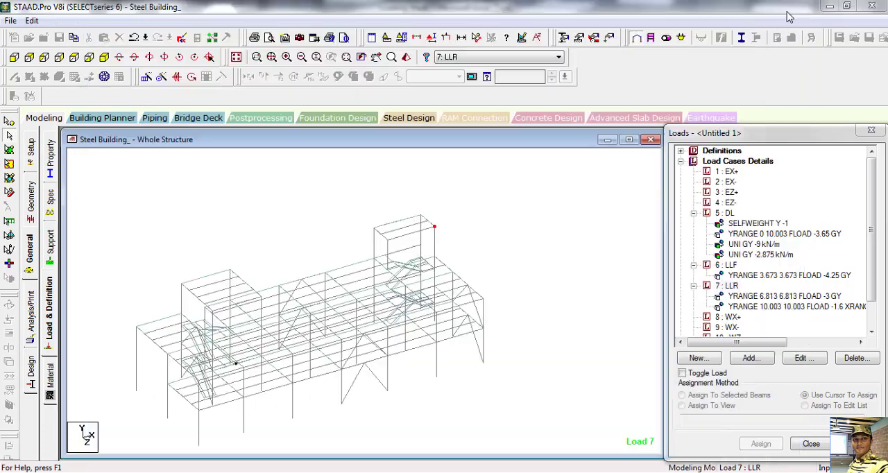
{"action": "middle_click_drag", "start_coordinate": [370, 311], "coordinate": [477, 265]}
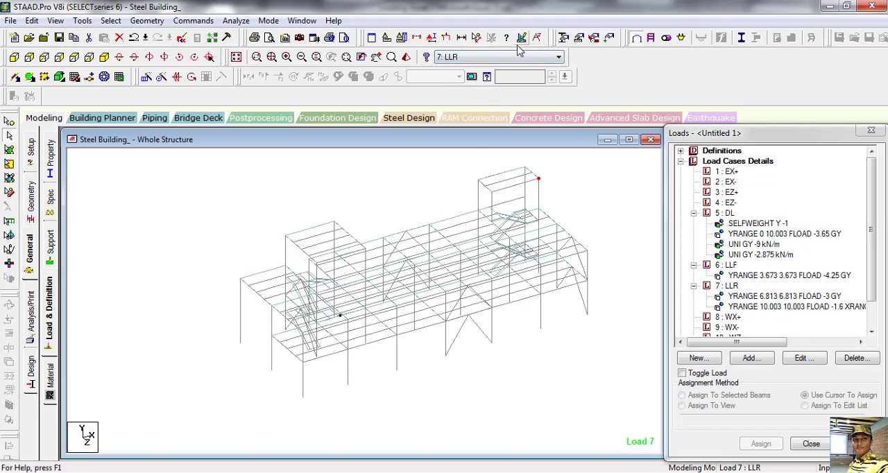
{"action": "left_click", "coordinate": [476, 37]}
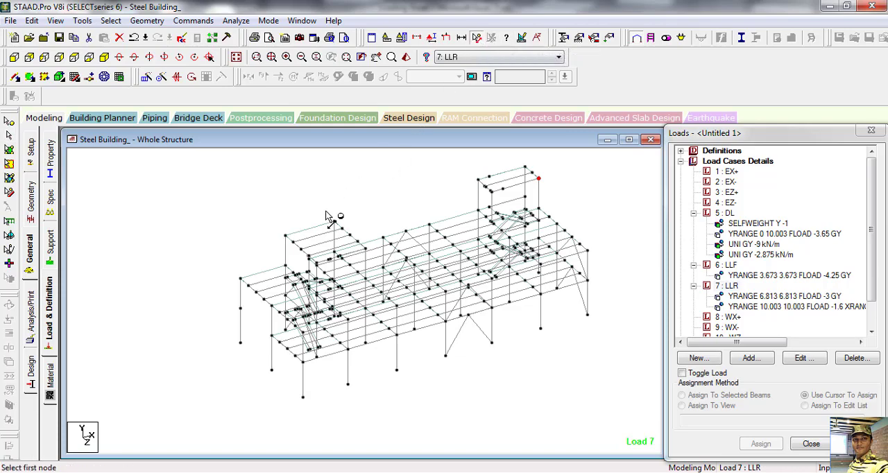
{"action": "left_click", "coordinate": [285, 236]}
{"action": "left_click", "coordinate": [333, 222]}
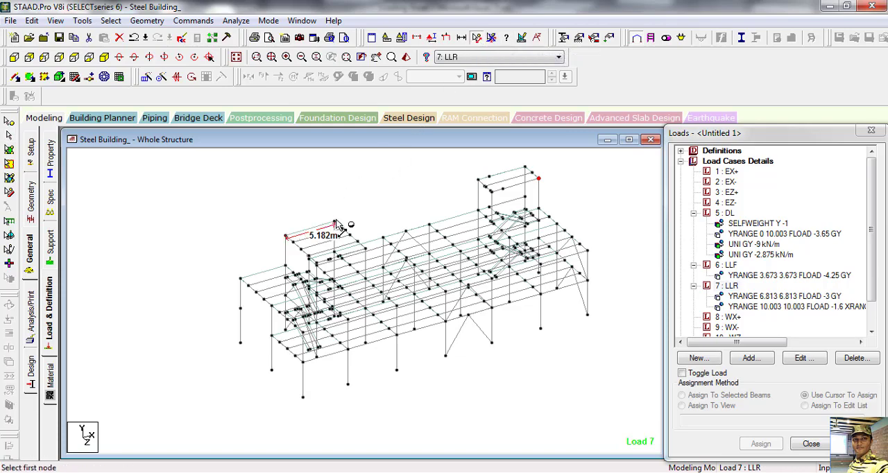
{"action": "left_click", "coordinate": [287, 238]}
{"action": "scroll", "coordinate": [319, 274], "scroll_direction": "up", "scroll_amount": 1}
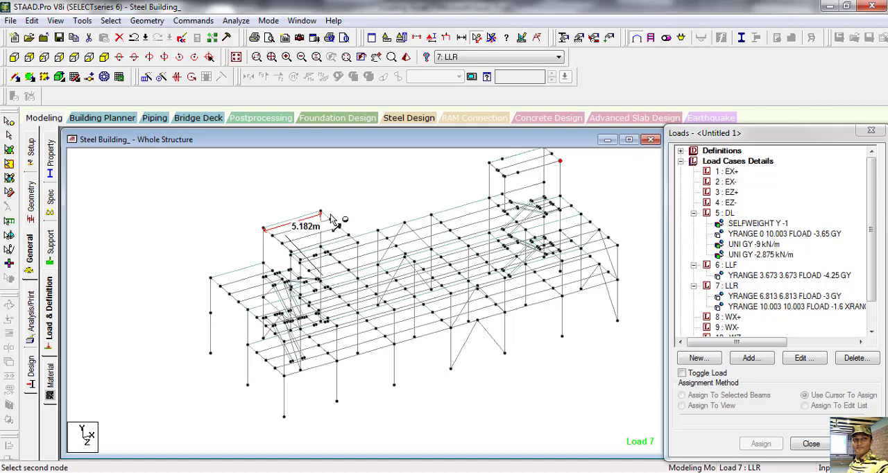
{"action": "key", "text": "Escape"}
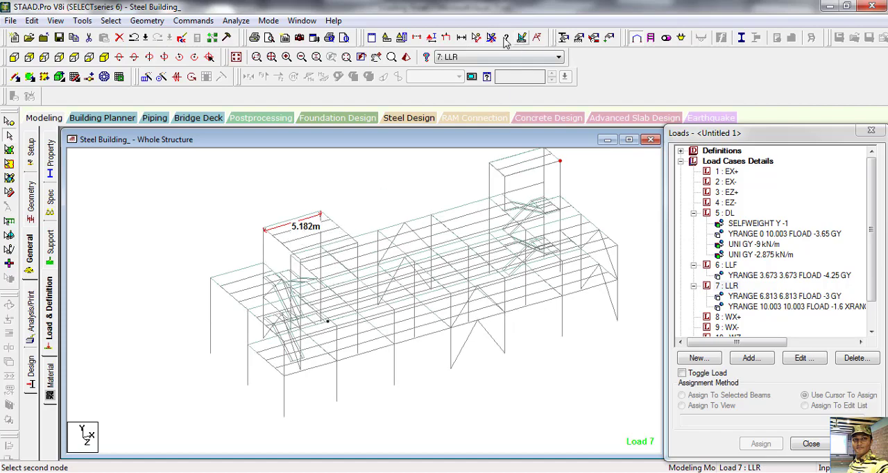
{"action": "left_click", "coordinate": [491, 37]}
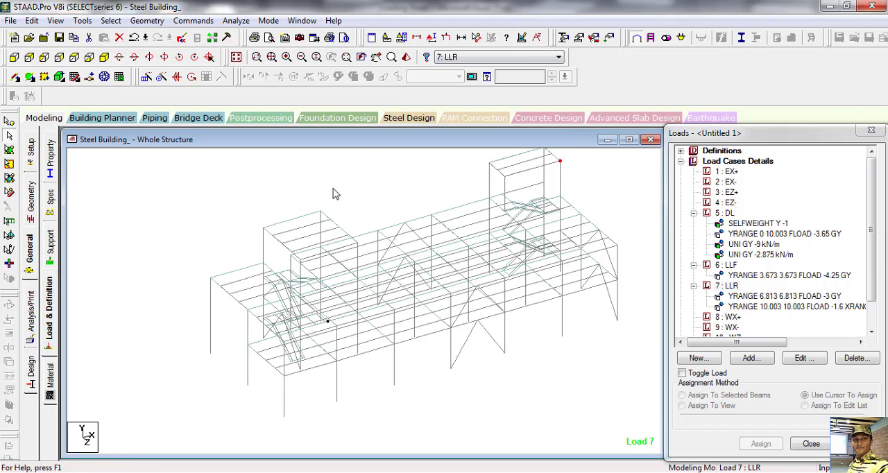
Step: Measure the node-to-node lengths of the -X stair tower roof's edges along X and along Z
{"action": "left_click", "coordinate": [476, 38]}
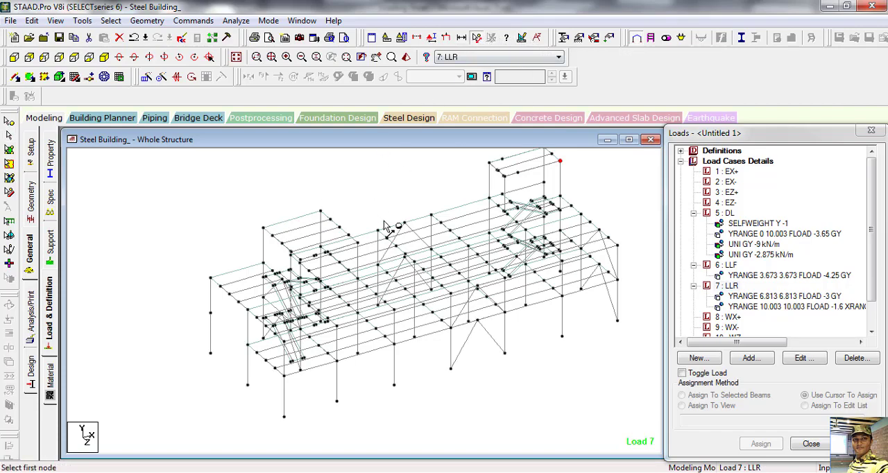
{"action": "left_click", "coordinate": [321, 210]}
{"action": "left_click", "coordinate": [263, 228]}
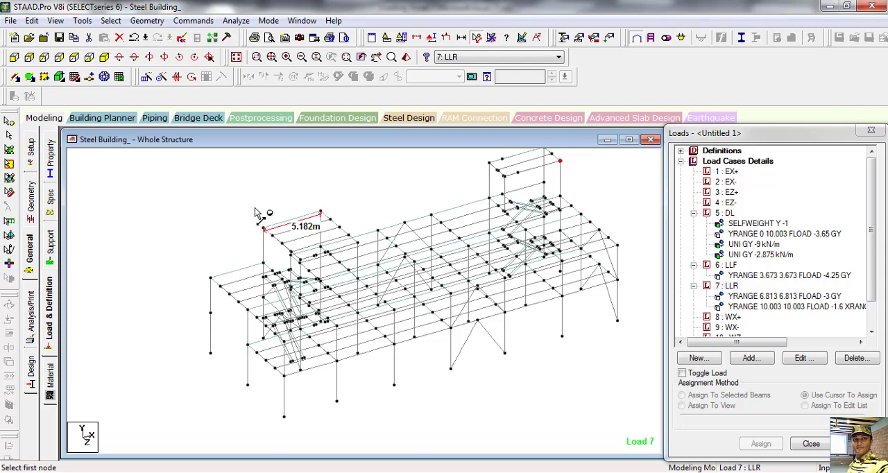
{"action": "left_click", "coordinate": [354, 242]}
{"action": "left_click", "coordinate": [321, 212]}
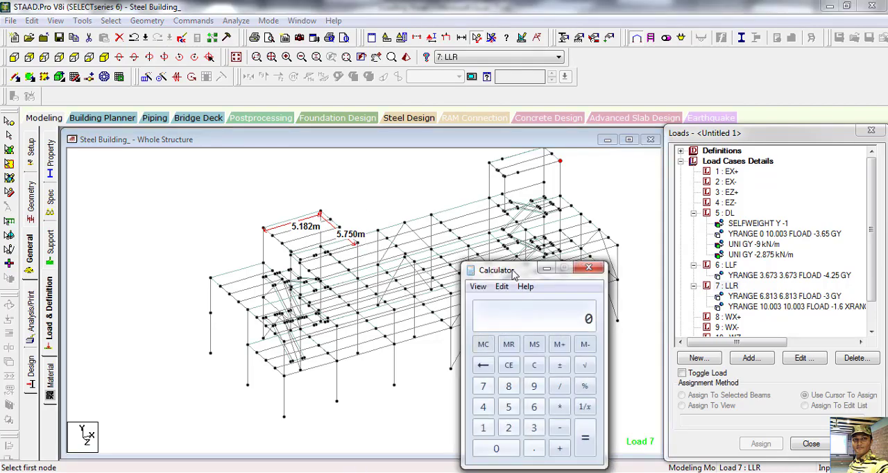
Step: In Calculator, compute the tower roof area by multiplying 5.182 by 5.75
{"action": "left_click_drag", "start_coordinate": [513, 273], "coordinate": [526, 259]}
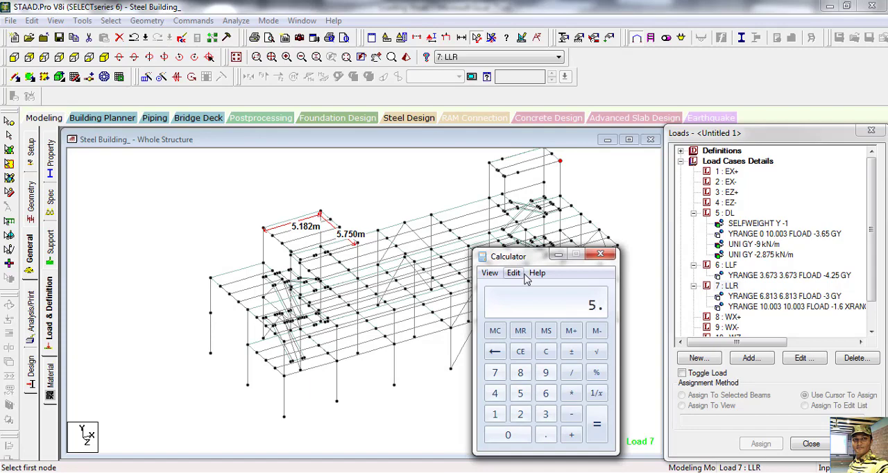
{"action": "type", "text": "182"}
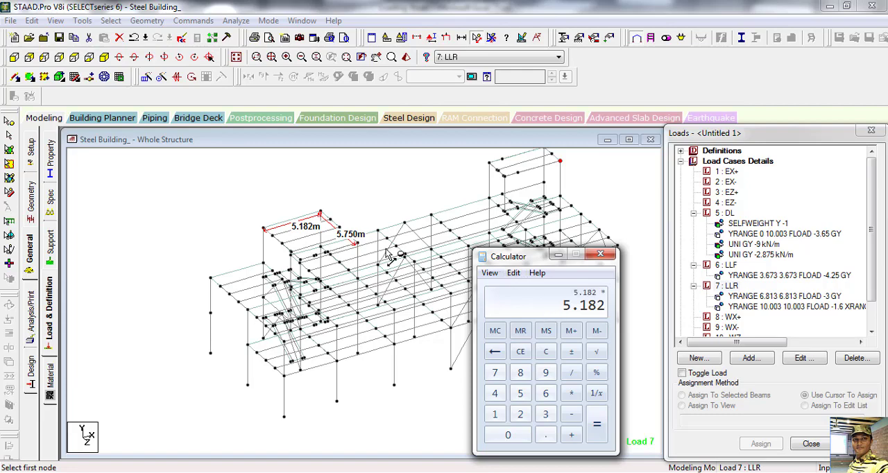
{"action": "type", "text": "5."}
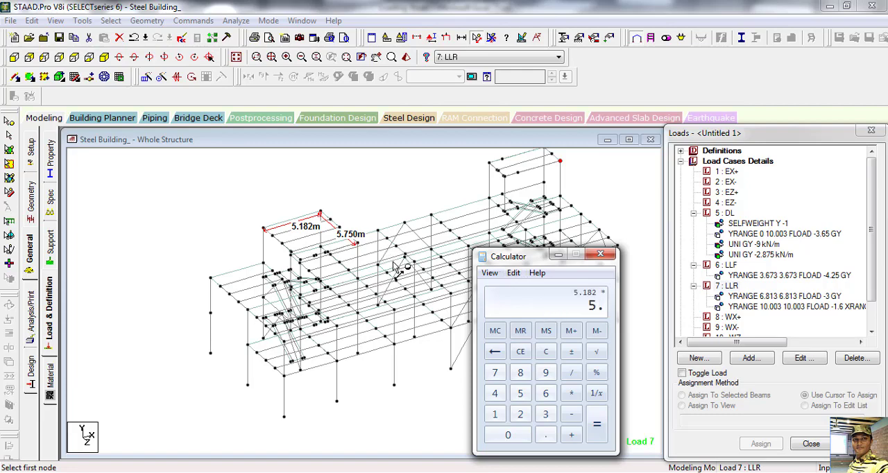
{"action": "type", "text": "75"}
{"action": "key", "text": "Return"}
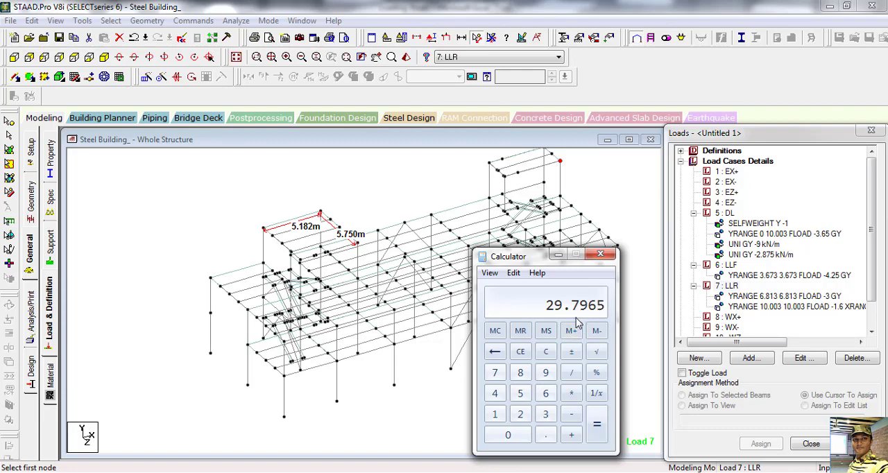
Step: Divide the 196 kN load by the rounded roof area of 29.8 in the calculator
{"action": "type", "text": "1"}
{"action": "type", "text": "96 / "}
{"action": "type", "text": "29"}
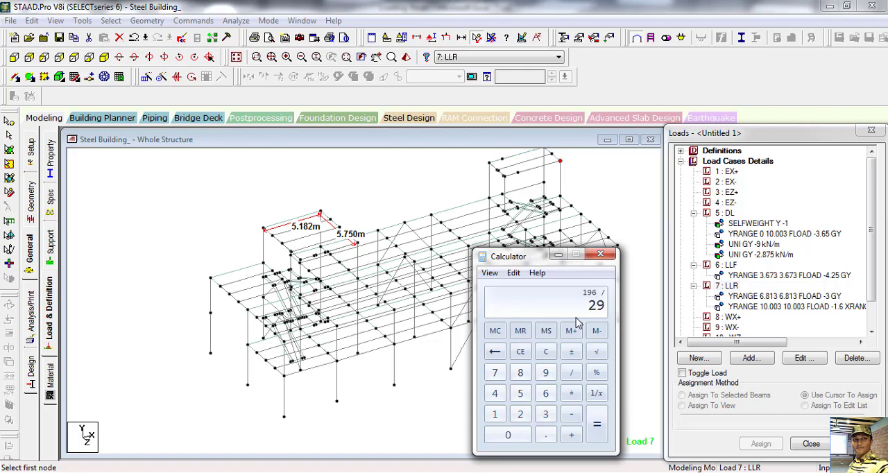
{"action": "type", "text": ".8"}
{"action": "key", "text": "Return"}
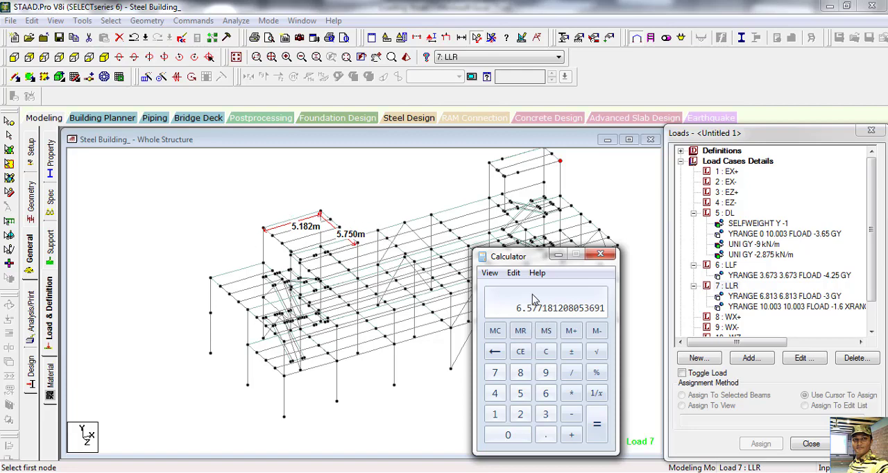
Step: Add 1.6 to the calculated pressure, closing the calculator and clearing the displayed node distances from the model
{"action": "left_click_drag", "start_coordinate": [522, 251], "coordinate": [518, 226]}
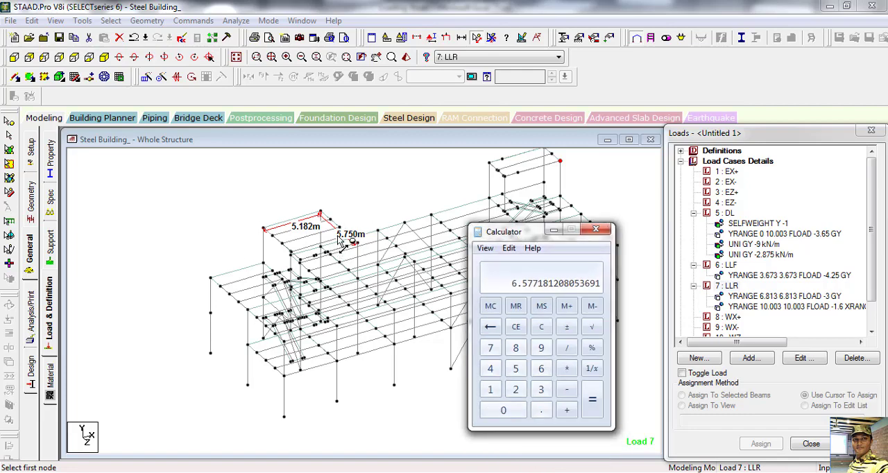
{"action": "left_click", "coordinate": [543, 308]}
{"action": "key", "text": "plus"}
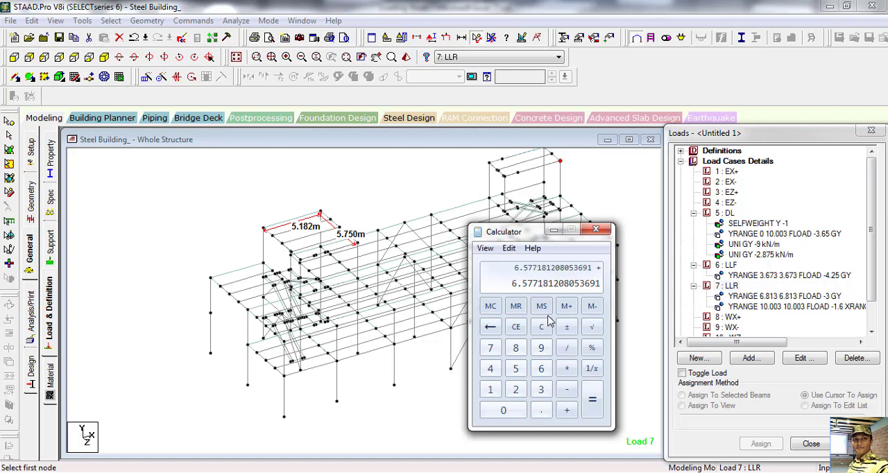
{"action": "type", "text": "1.6"}
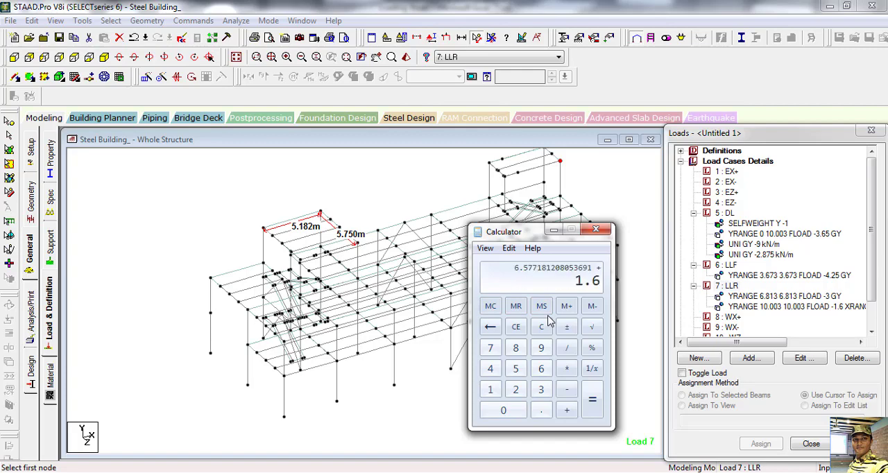
{"action": "key", "text": "Return"}
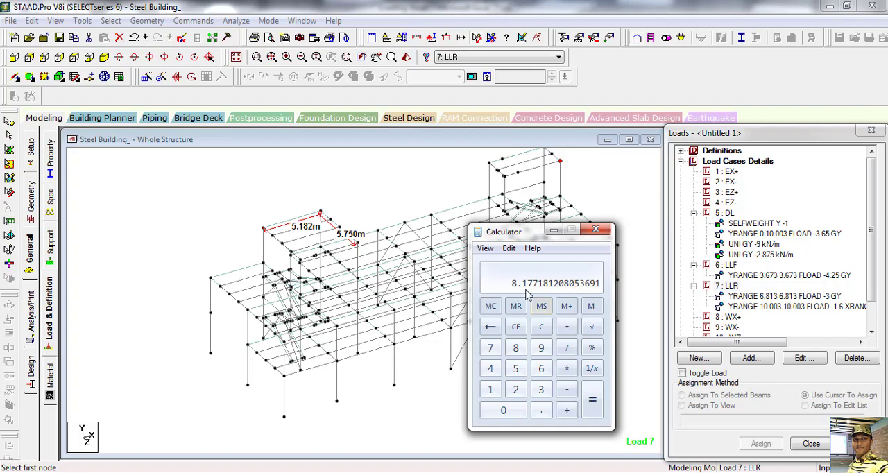
{"action": "left_click", "coordinate": [596, 230]}
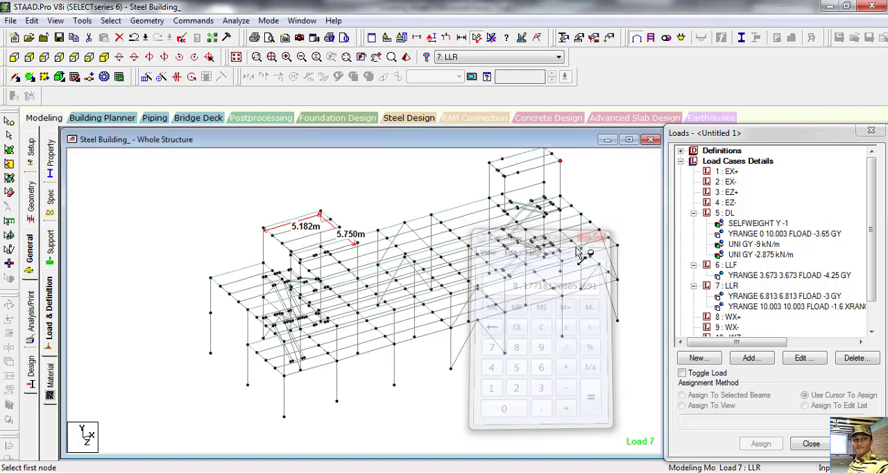
{"action": "left_click", "coordinate": [490, 38]}
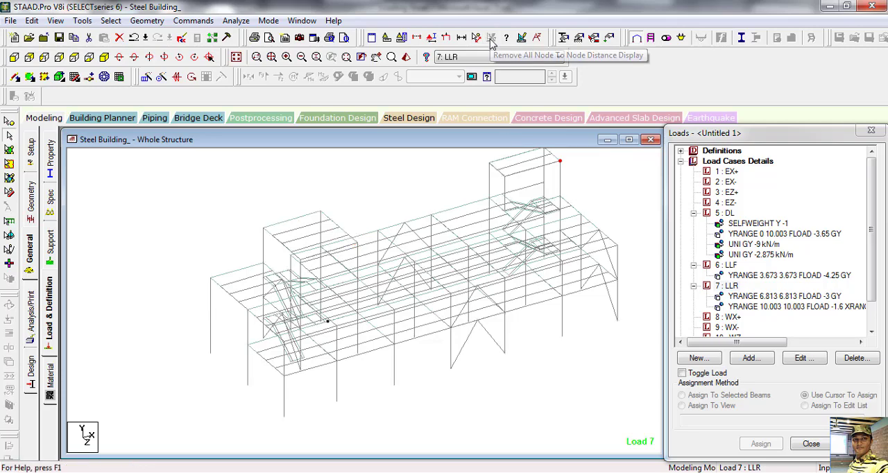
Step: Set up another floor load under load case 7: LLR with a pressure of -8.2 kN/m2
{"action": "left_click", "coordinate": [730, 287]}
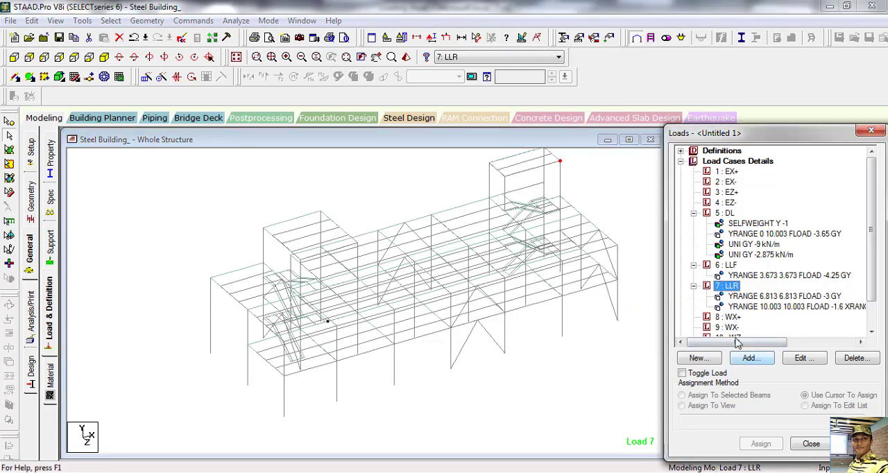
{"action": "left_click", "coordinate": [748, 358]}
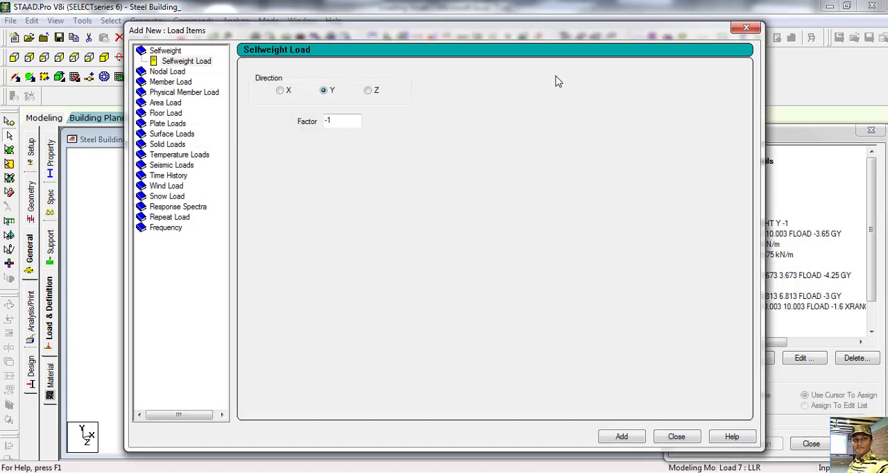
{"action": "left_click", "coordinate": [166, 114]}
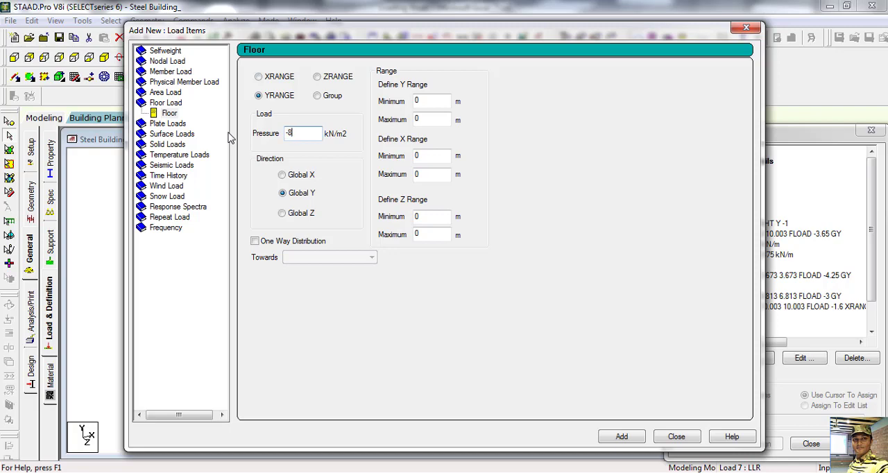
{"action": "type", "text": "-8.2"}
Step: Look up the coordinates of the stair tower roof's outer corner node and set the floor load's Y range minimum and maximum to 10.003 m
{"action": "left_click_drag", "start_coordinate": [469, 32], "coordinate": [812, 73]}
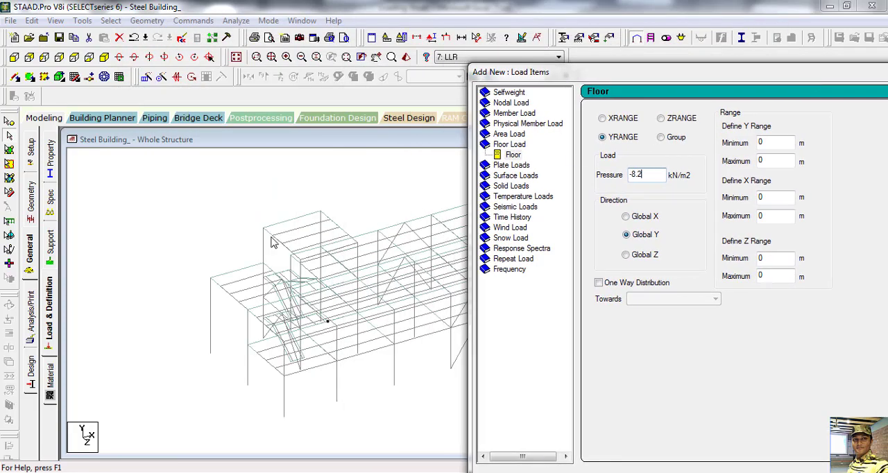
{"action": "left_click", "coordinate": [9, 122]}
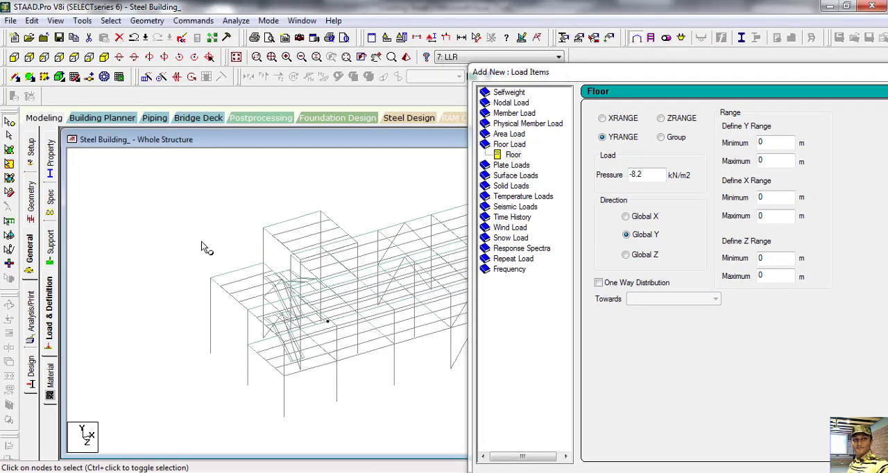
{"action": "double_click", "coordinate": [264, 229]}
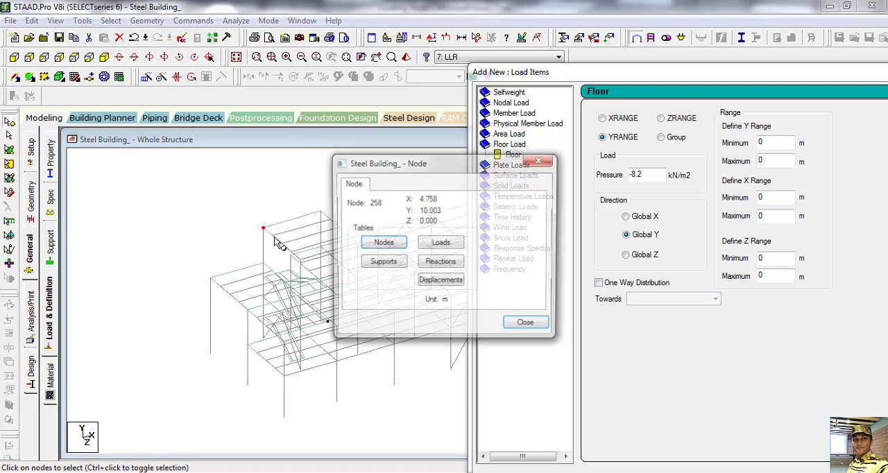
{"action": "left_click_drag", "start_coordinate": [455, 165], "coordinate": [388, 130]}
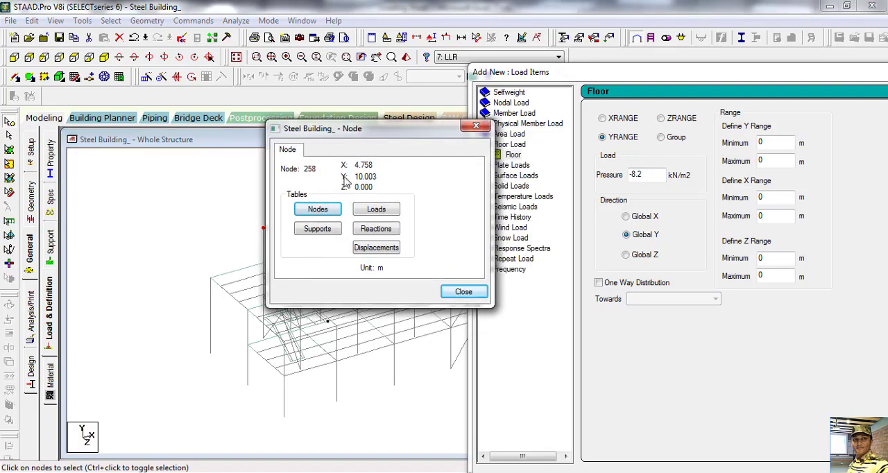
{"action": "left_click", "coordinate": [771, 142]}
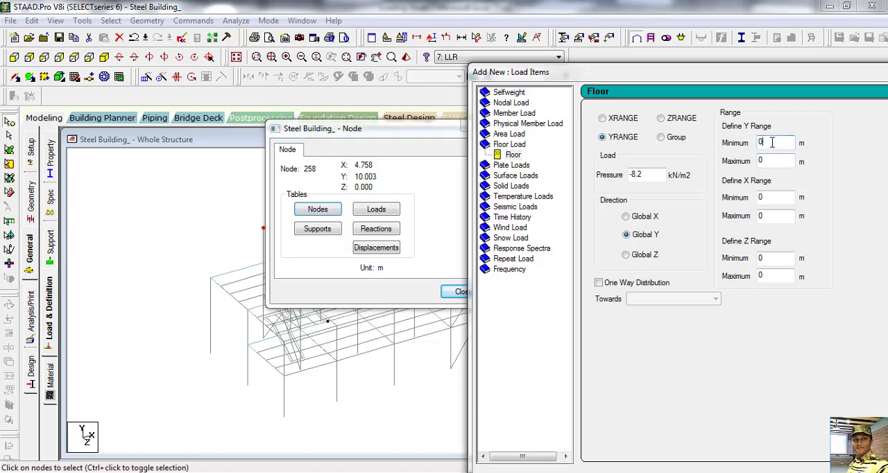
{"action": "left_click_drag", "start_coordinate": [771, 142], "coordinate": [725, 142]}
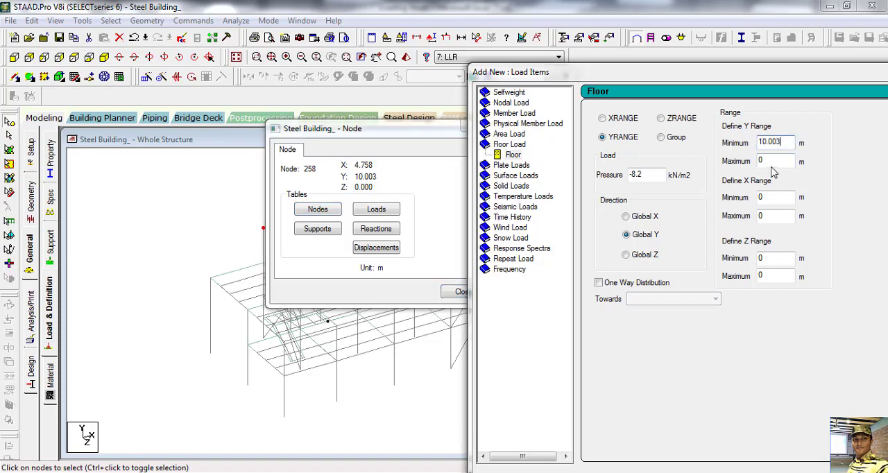
{"action": "key", "text": "Tab"}
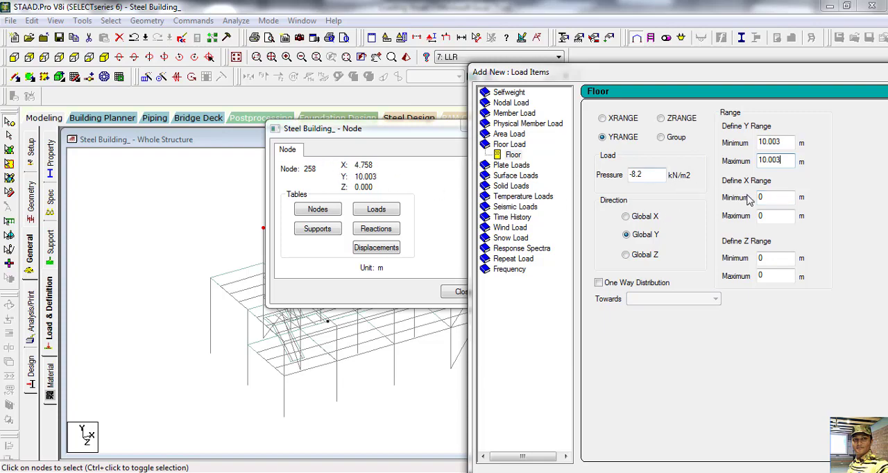
Step: Set the X range minimum to 4.758 m from the corner node's coordinates and close the node information
{"action": "double_click", "coordinate": [768, 197]}
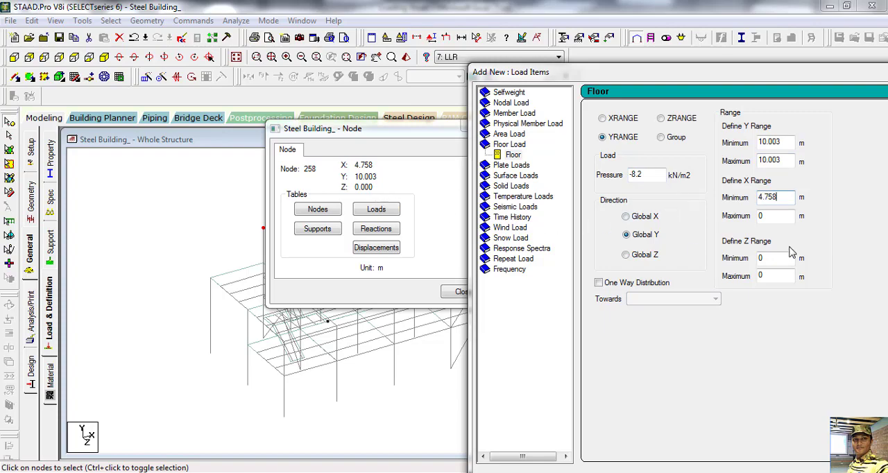
{"action": "left_click", "coordinate": [436, 132]}
{"action": "left_click_drag", "start_coordinate": [436, 132], "coordinate": [116, 124]}
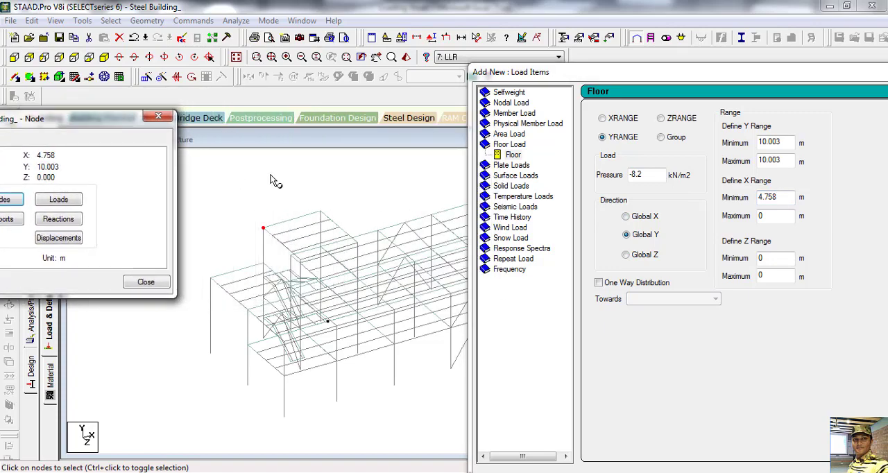
{"action": "left_click", "coordinate": [163, 120]}
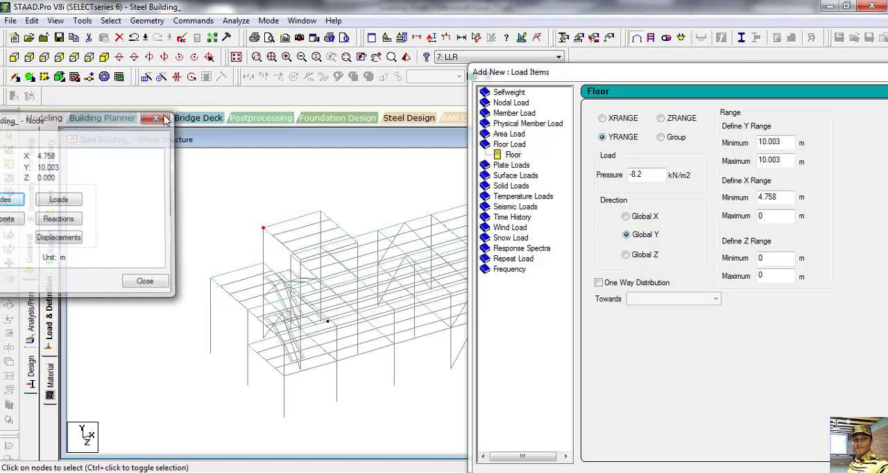
Step: Look up the diagonally opposite tower roof corner node and set the X range maximum to 9.940 m and the Z range maximum to 5.750 m
{"action": "double_click", "coordinate": [360, 250]}
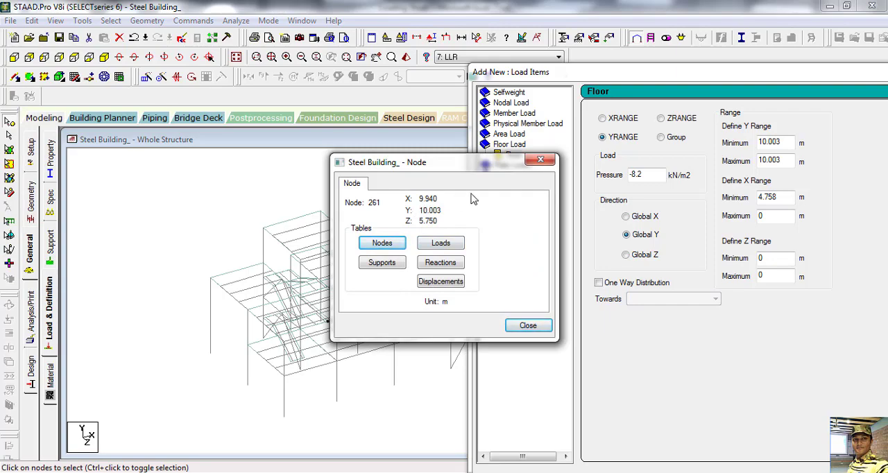
{"action": "left_click", "coordinate": [541, 160]}
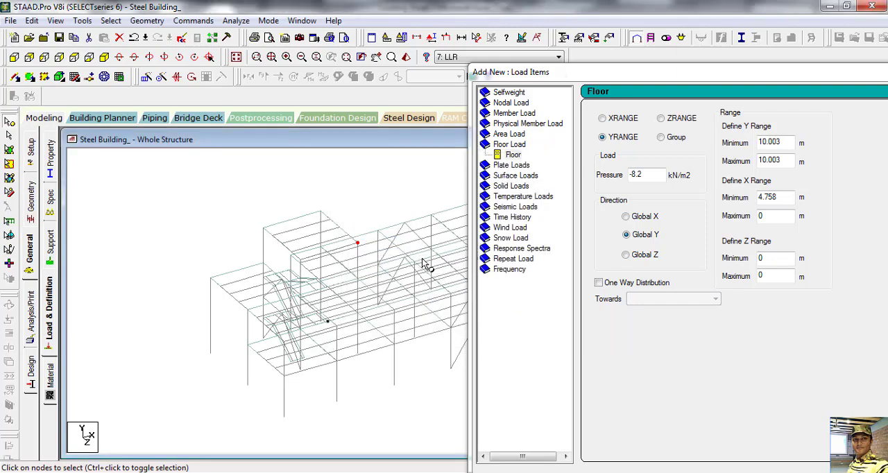
{"action": "scroll", "coordinate": [297, 255], "scroll_direction": "up", "scroll_amount": 2}
{"action": "scroll", "coordinate": [293, 251], "scroll_direction": "up", "scroll_amount": 1}
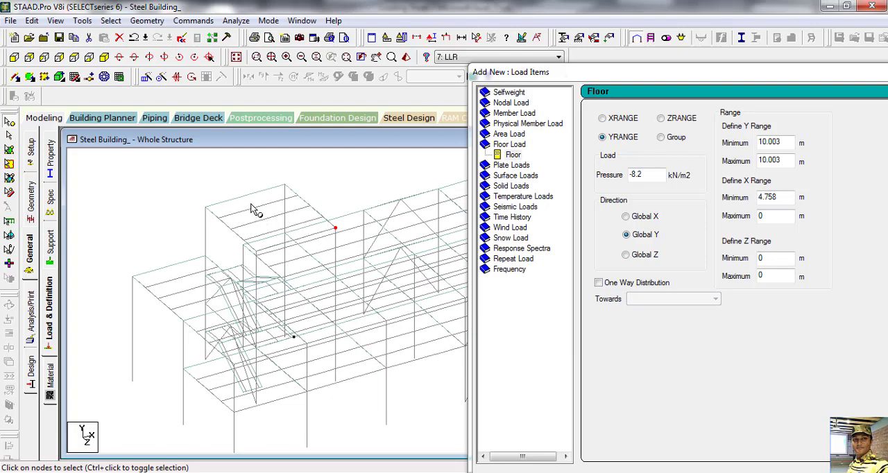
{"action": "double_click", "coordinate": [336, 230]}
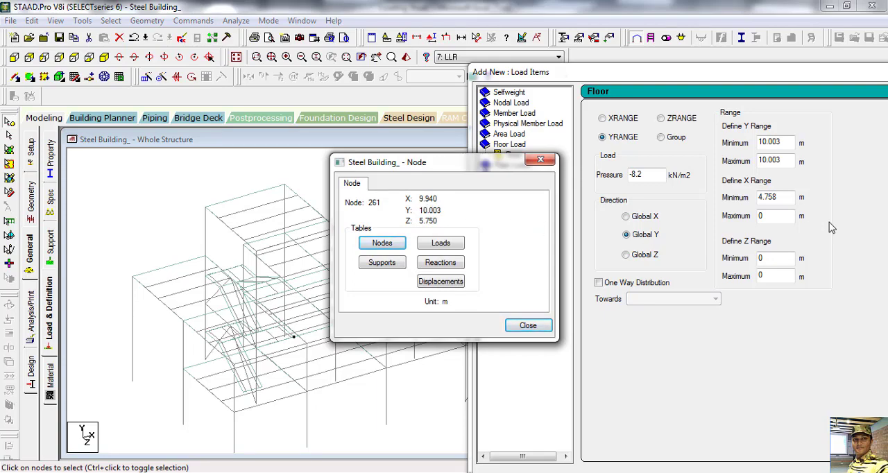
{"action": "left_click", "coordinate": [764, 217]}
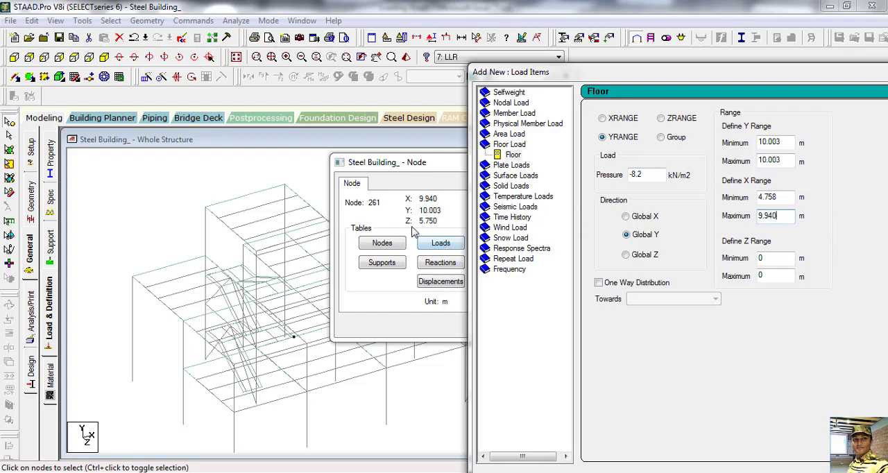
{"action": "left_click", "coordinate": [759, 276]}
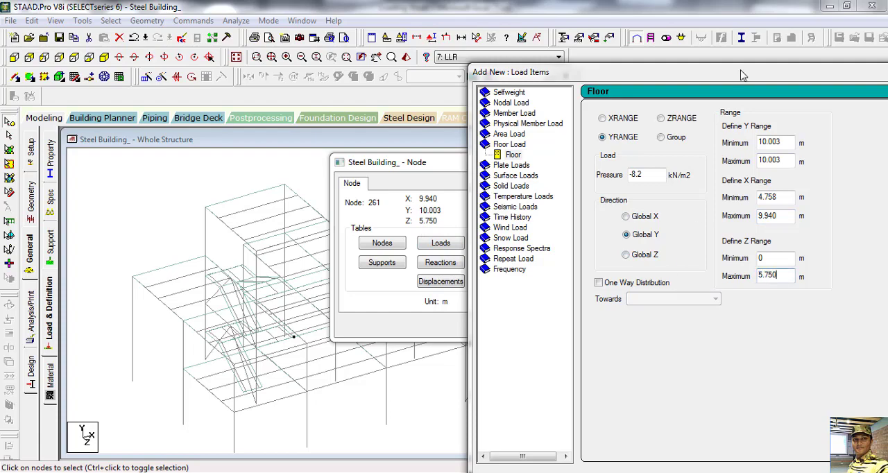
Step: Add the tower roof floor load to load case 7: LLR, closing the load item and node information dialogs
{"action": "left_click_drag", "start_coordinate": [741, 71], "coordinate": [371, 21]}
{"action": "left_click", "coordinate": [596, 428]}
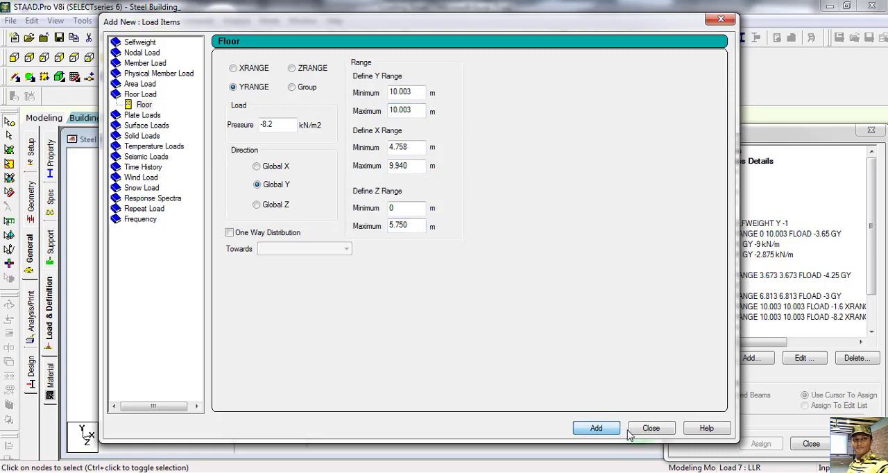
{"action": "left_click", "coordinate": [651, 428]}
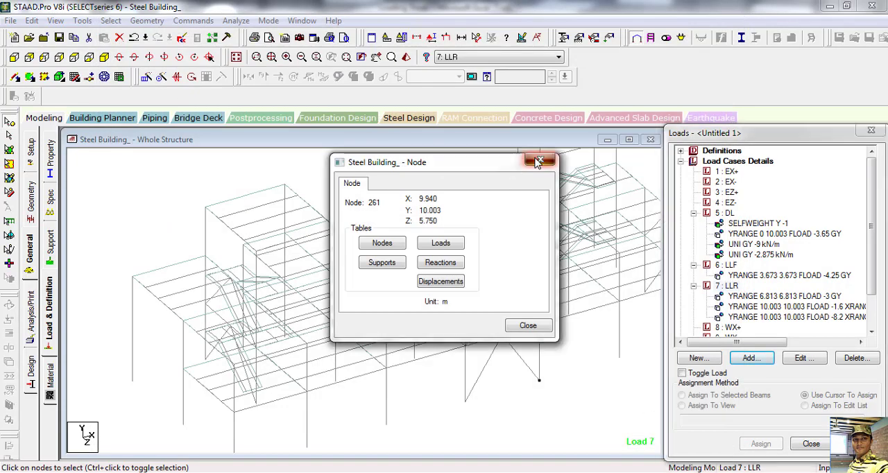
{"action": "left_click", "coordinate": [540, 159]}
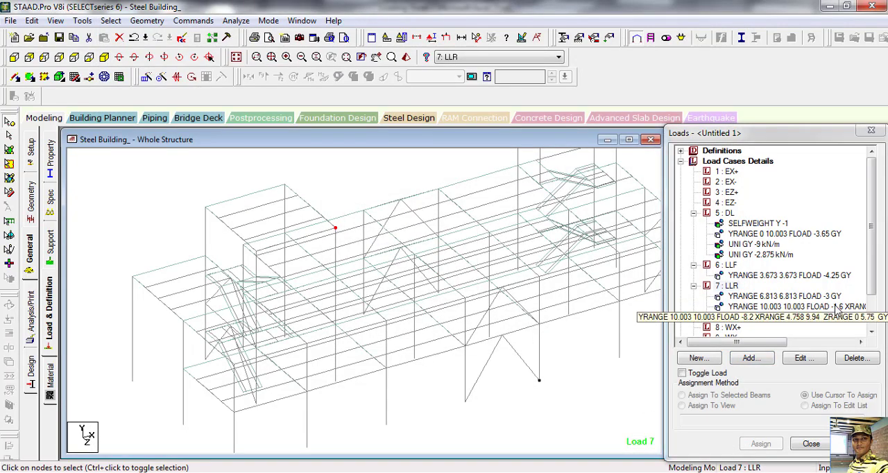
Step: Reopen the load definitions and expand the load case details down to the items of load case 7: LLR
{"action": "left_click_drag", "start_coordinate": [872, 244], "coordinate": [883, 278]}
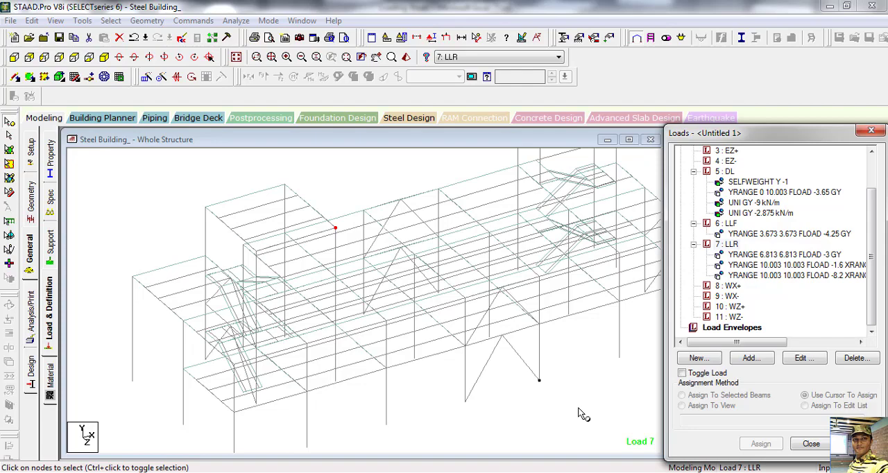
{"action": "key", "text": "Escape"}
{"action": "left_click", "coordinate": [51, 326]}
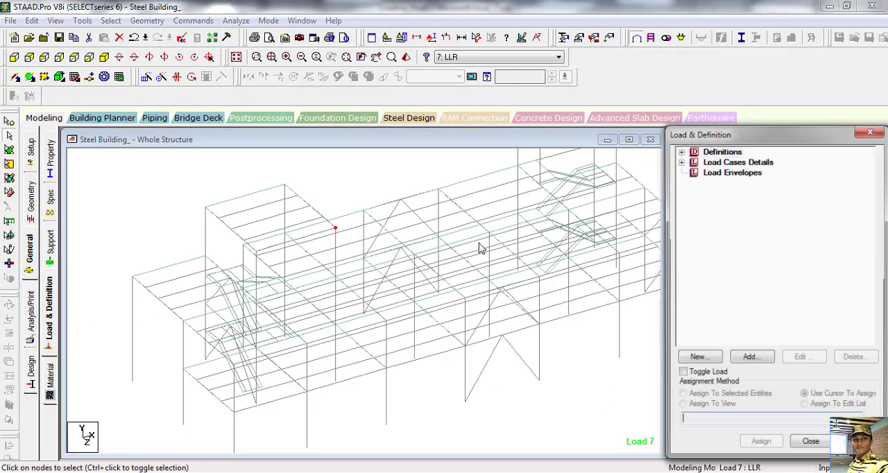
{"action": "left_click", "coordinate": [681, 162]}
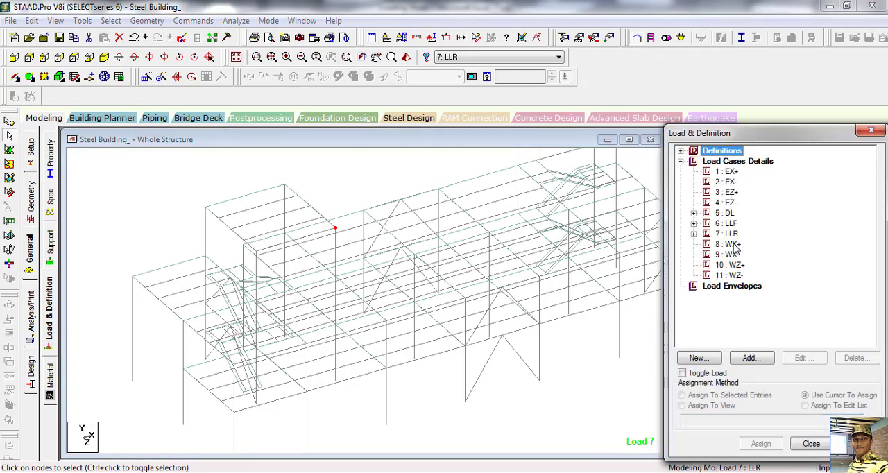
{"action": "left_click", "coordinate": [694, 235]}
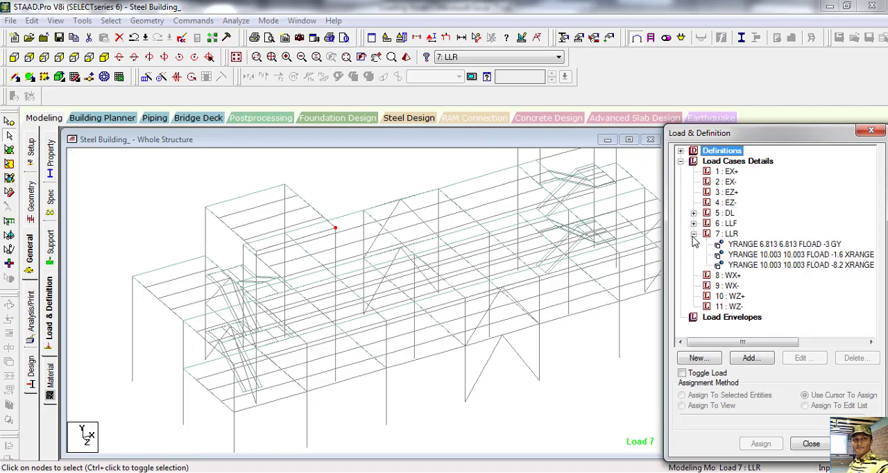
Step: Examine in the model which roof areas each of the three LLR floor loads (-3, -1.6 and -8.2) covers
{"action": "left_click", "coordinate": [790, 246]}
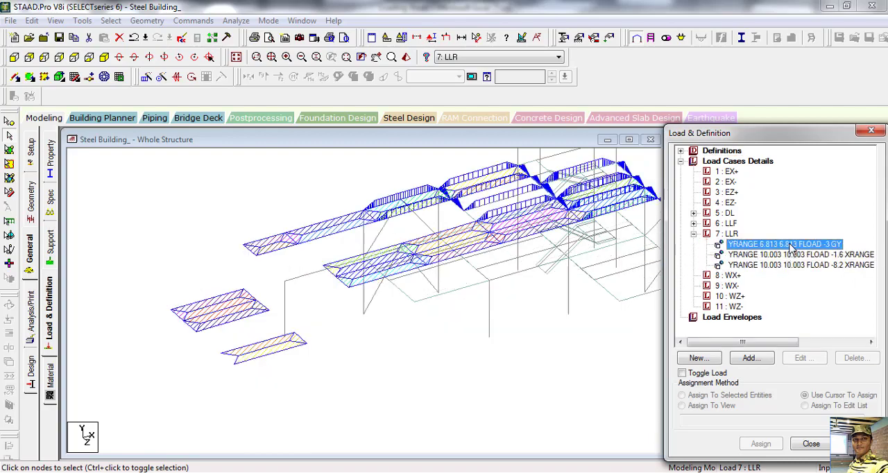
{"action": "middle_click_drag", "start_coordinate": [549, 323], "coordinate": [482, 355]}
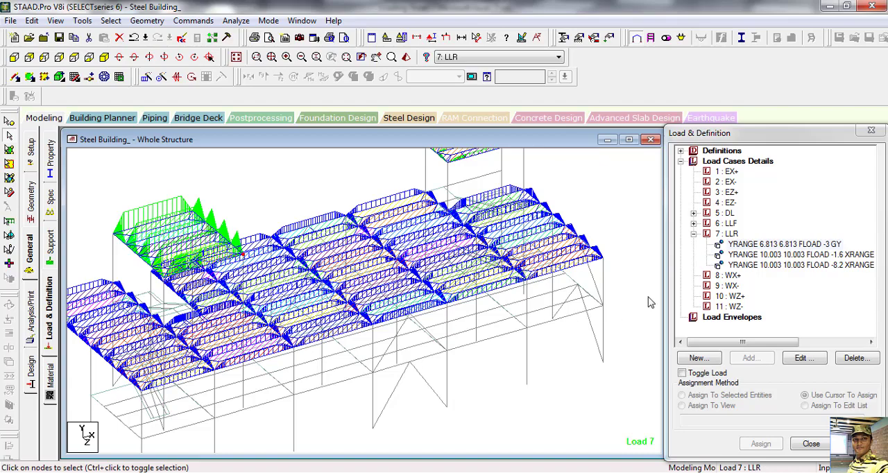
{"action": "left_click", "coordinate": [752, 255]}
{"action": "middle_click_drag", "start_coordinate": [557, 323], "coordinate": [558, 370]}
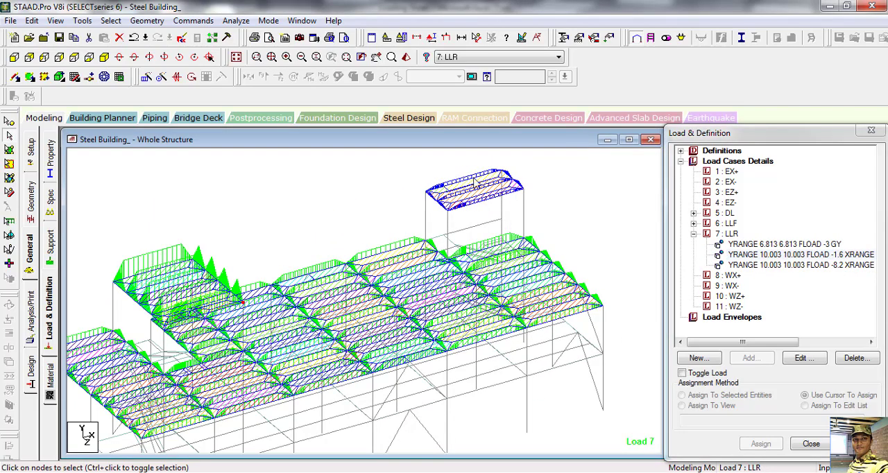
{"action": "left_click", "coordinate": [757, 265]}
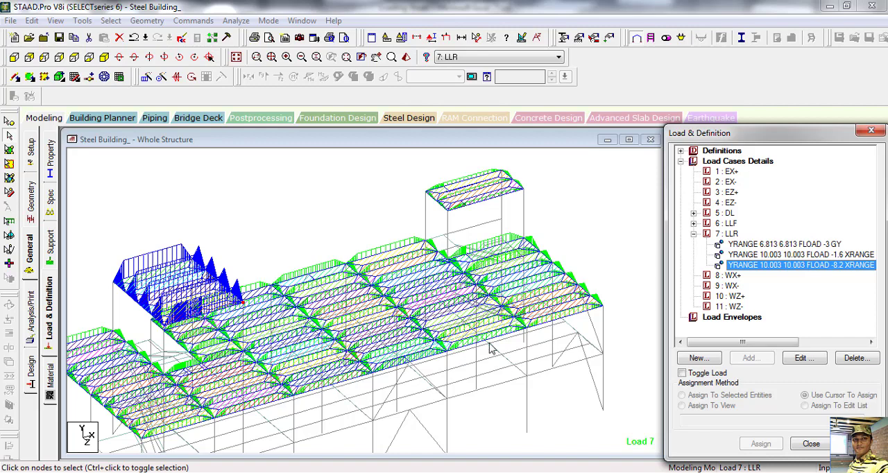
{"action": "left_click", "coordinate": [784, 245]}
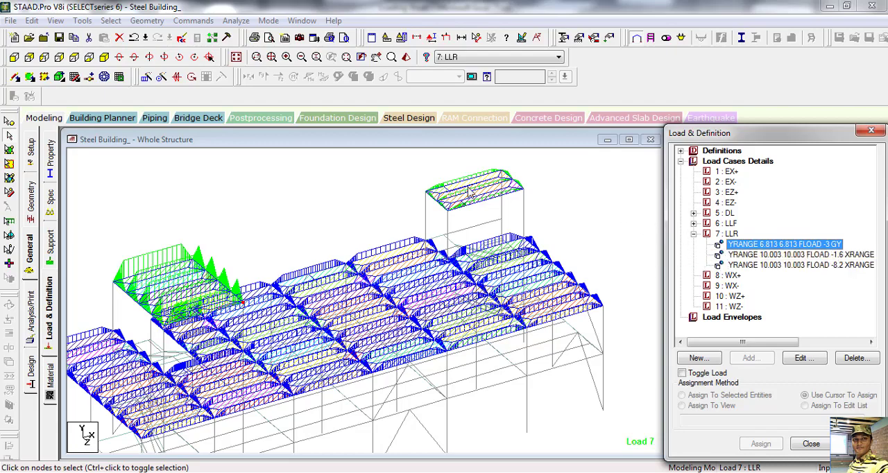
{"action": "left_click", "coordinate": [732, 255]}
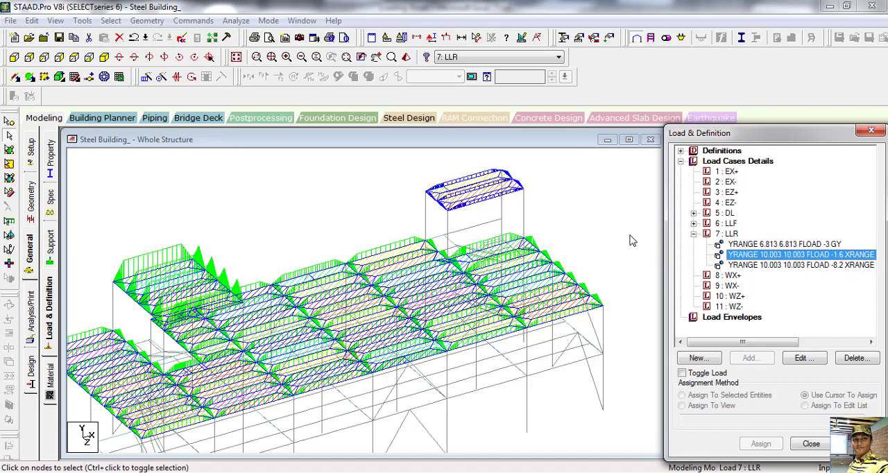
{"action": "left_click", "coordinate": [777, 267]}
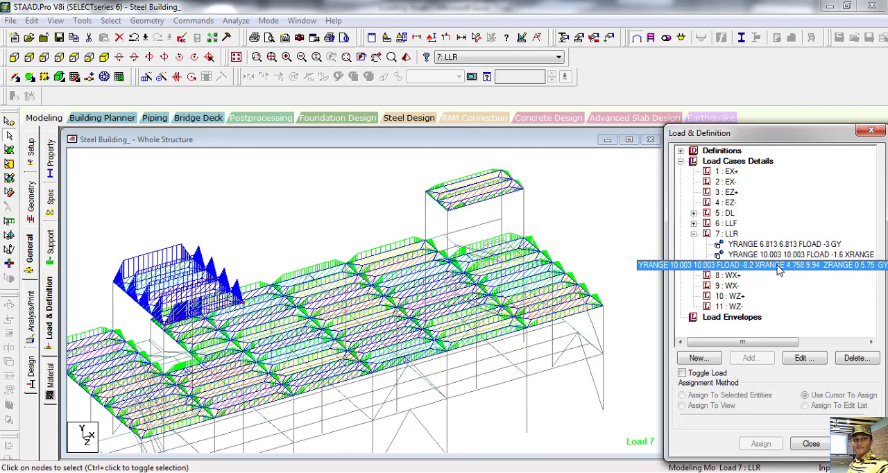
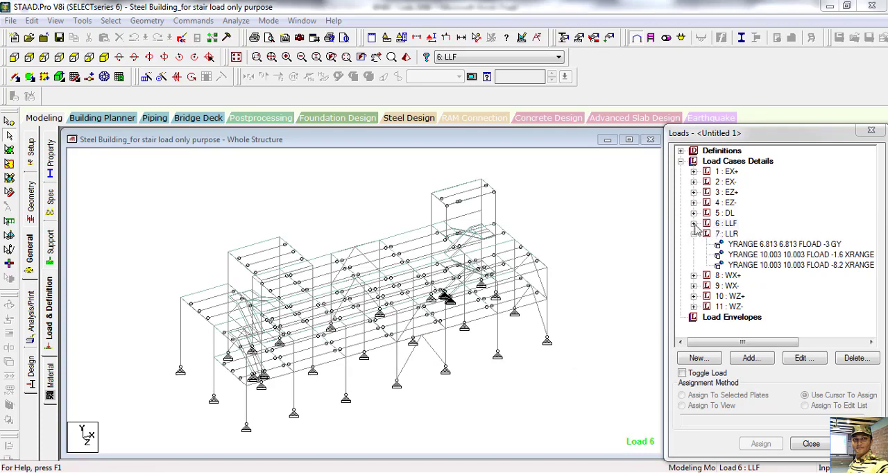
Step: Add a full-plate pressure load of -4 kN/m2 in the GY direction to load case 6: LLF
{"action": "left_click", "coordinate": [693, 225]}
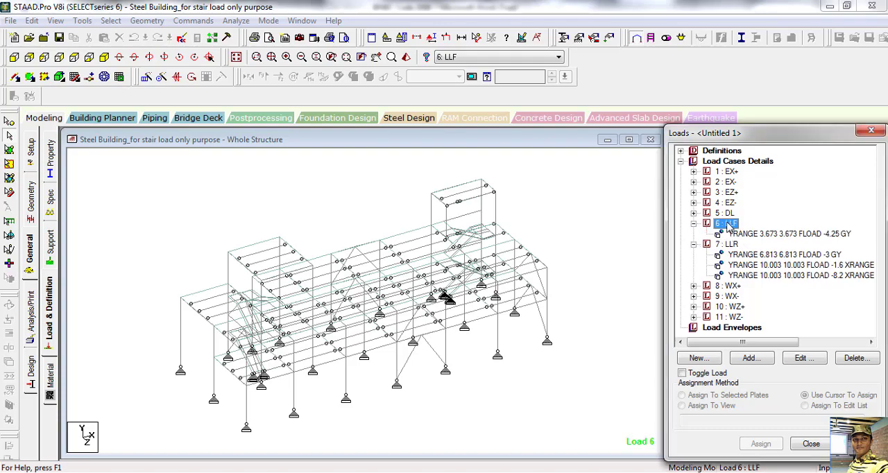
{"action": "left_click", "coordinate": [750, 358]}
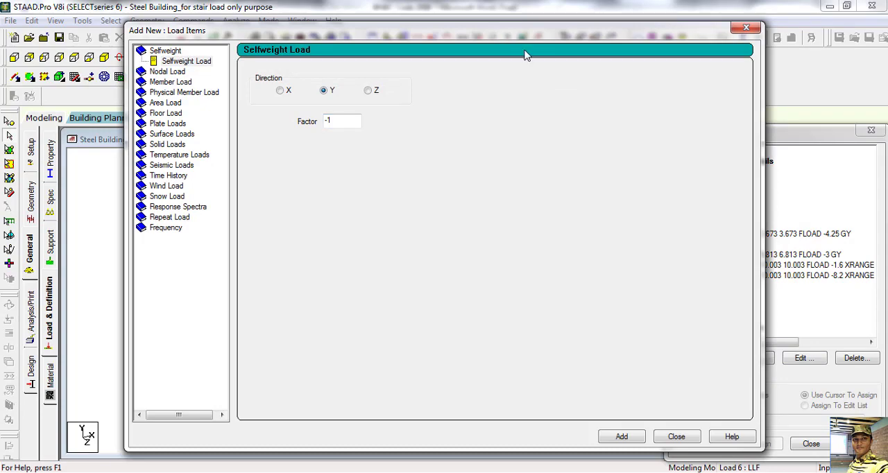
{"action": "left_click_drag", "start_coordinate": [497, 34], "coordinate": [515, 77]}
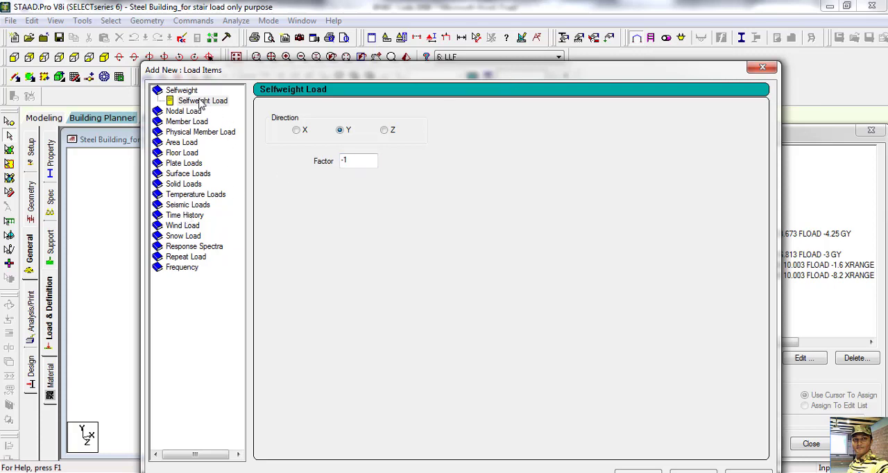
{"action": "left_click", "coordinate": [186, 165]}
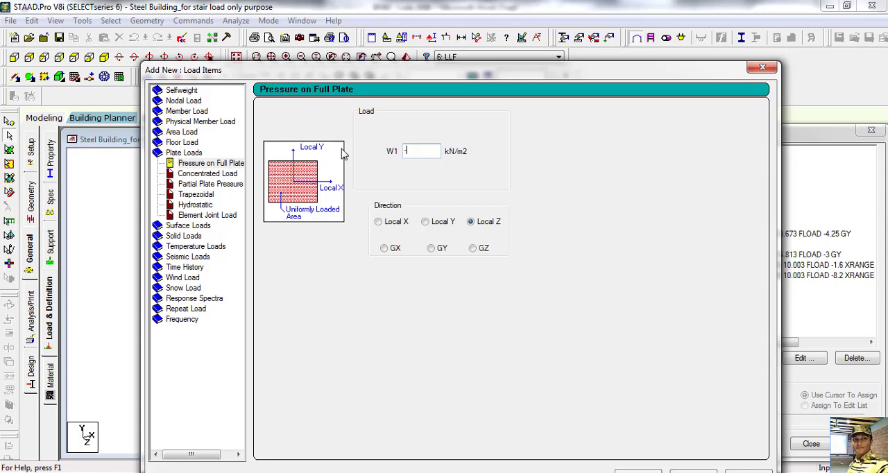
{"action": "type", "text": "-4"}
{"action": "left_click", "coordinate": [430, 249]}
{"action": "left_click_drag", "start_coordinate": [617, 75], "coordinate": [500, 18]}
{"action": "left_click", "coordinate": [515, 421]}
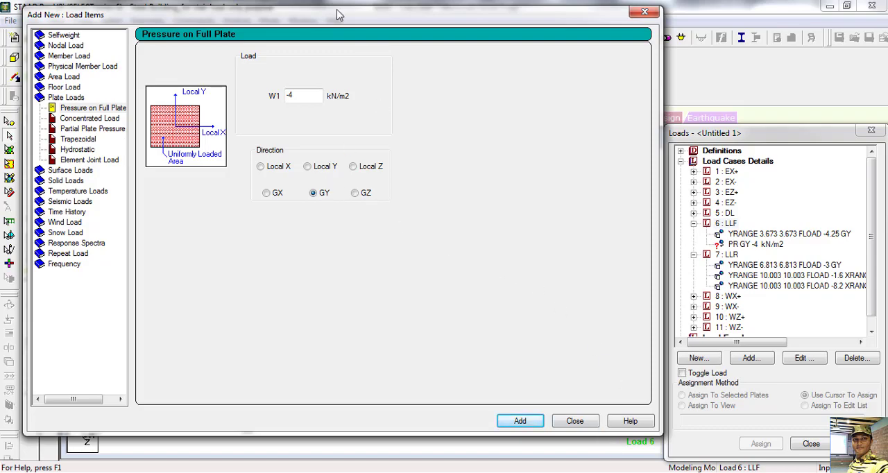
Step: Add a second full-plate pressure load of -1.25 kN/m2 in the Local Z direction to load case 6: LLF, then close the load items dialog
{"action": "left_click_drag", "start_coordinate": [337, 12], "coordinate": [390, 49]}
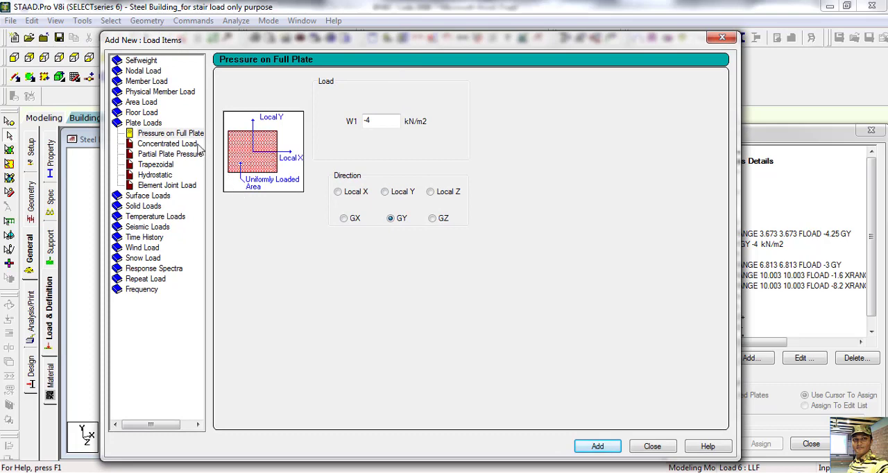
{"action": "left_click", "coordinate": [380, 121]}
{"action": "left_click_drag", "start_coordinate": [380, 121], "coordinate": [332, 121]}
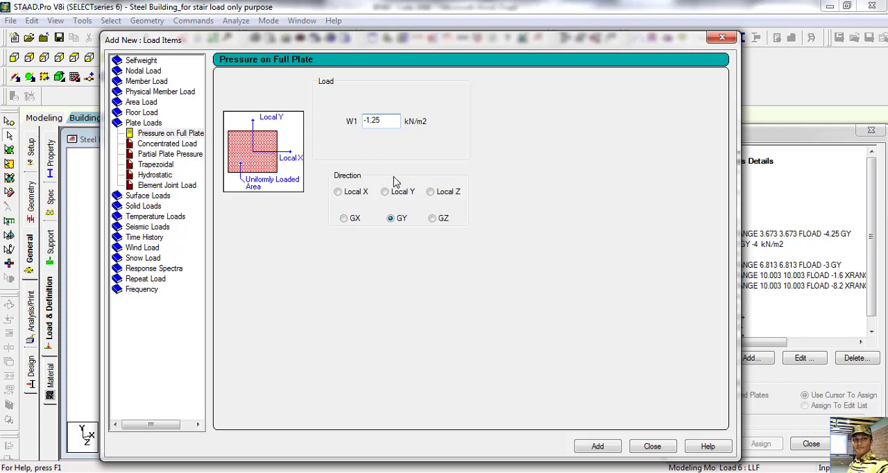
{"action": "left_click", "coordinate": [430, 192]}
{"action": "left_click", "coordinate": [598, 449]}
{"action": "left_click", "coordinate": [655, 449]}
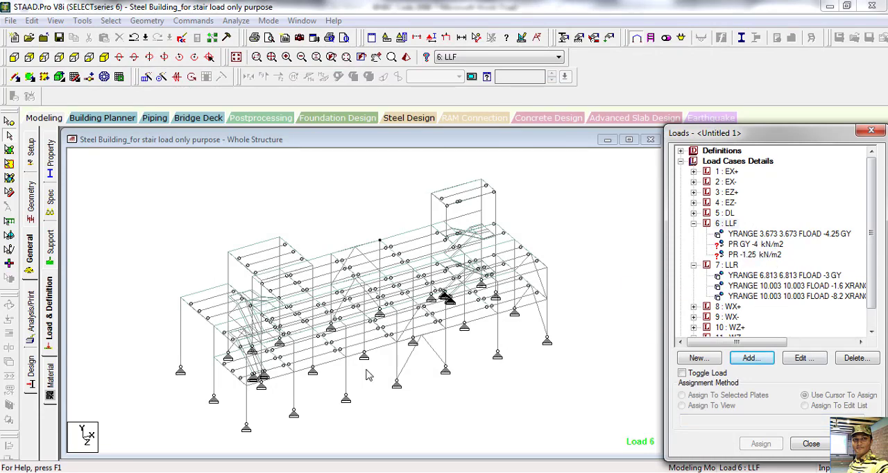
Step: In the view from +Z, select all the plates of both stair towers up to the upper floor level
{"action": "middle_click_drag", "start_coordinate": [481, 440], "coordinate": [481, 412]}
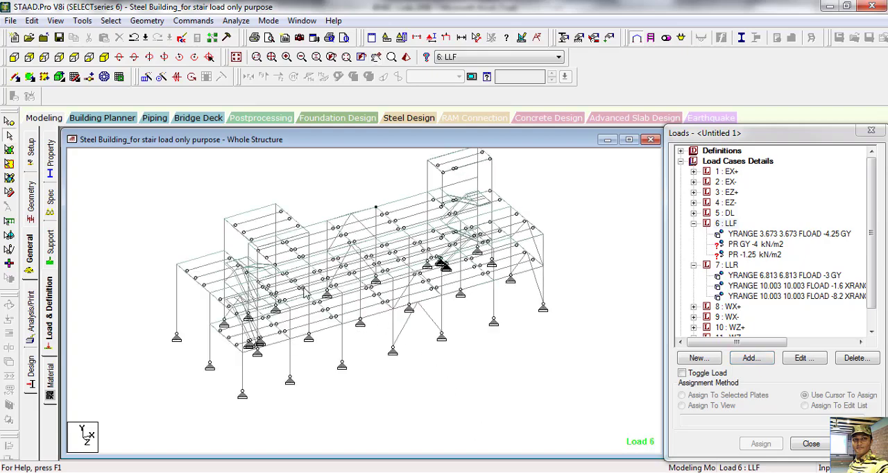
{"action": "left_click", "coordinate": [14, 57]}
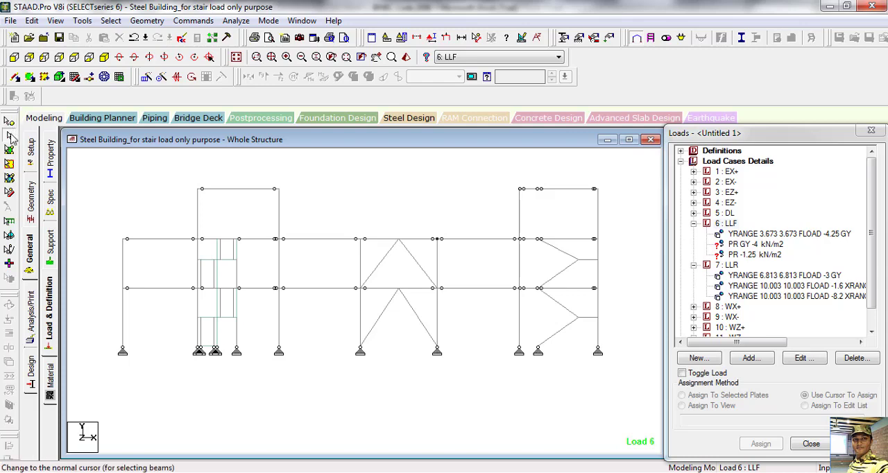
{"action": "left_click", "coordinate": [9, 149]}
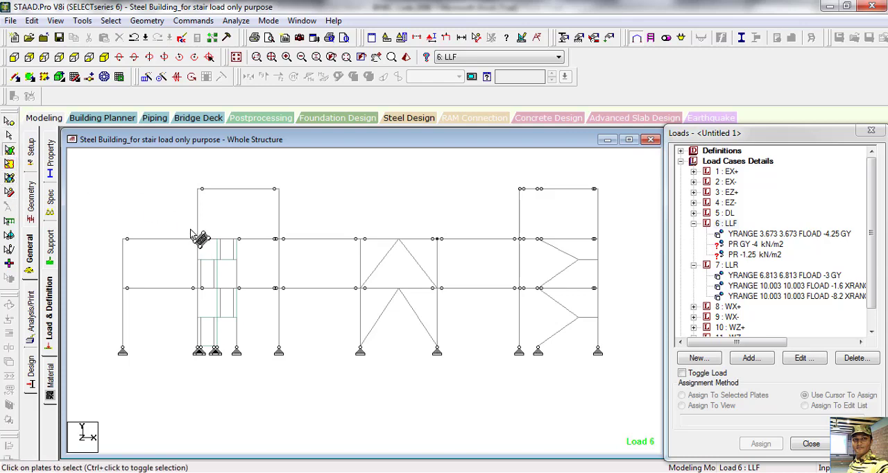
{"action": "left_click_drag", "start_coordinate": [200, 236], "coordinate": [250, 355]}
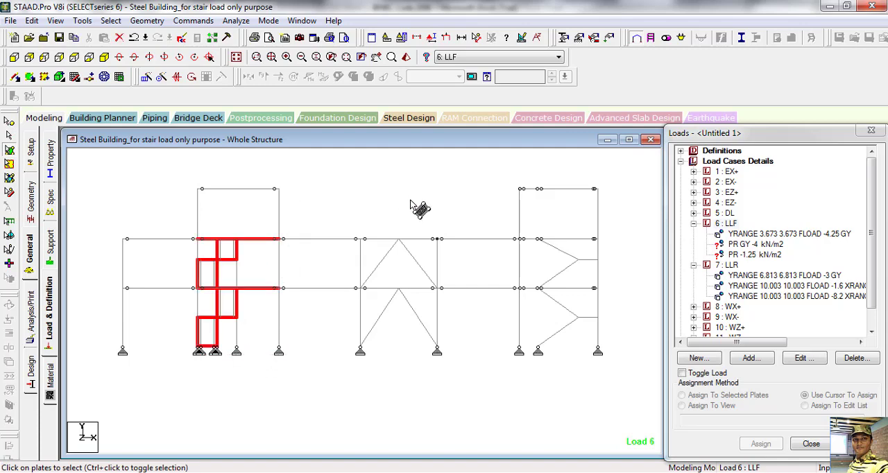
{"action": "left_click", "coordinate": [531, 243]}
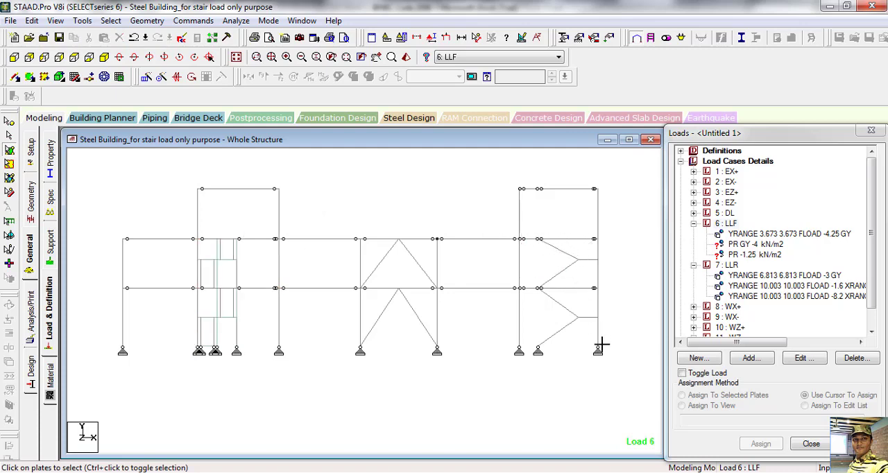
{"action": "left_click_drag", "start_coordinate": [602, 344], "coordinate": [595, 357]}
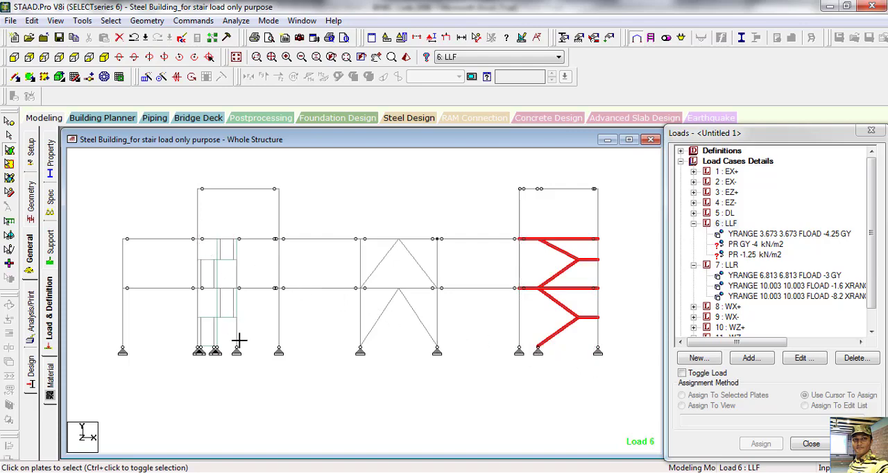
{"action": "left_click_drag", "start_coordinate": [239, 340], "coordinate": [249, 366]}
Step: Display only the selected tower plates in the active window and show them in isometric view
{"action": "right_click", "coordinate": [396, 178]}
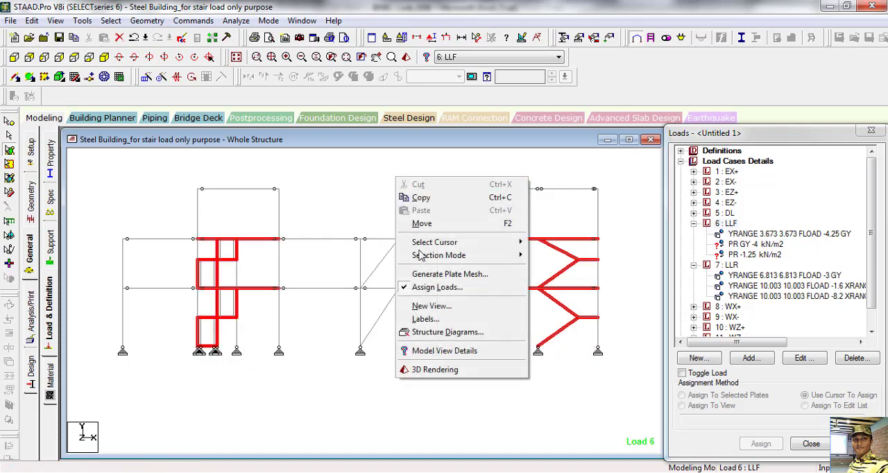
{"action": "left_click", "coordinate": [431, 306]}
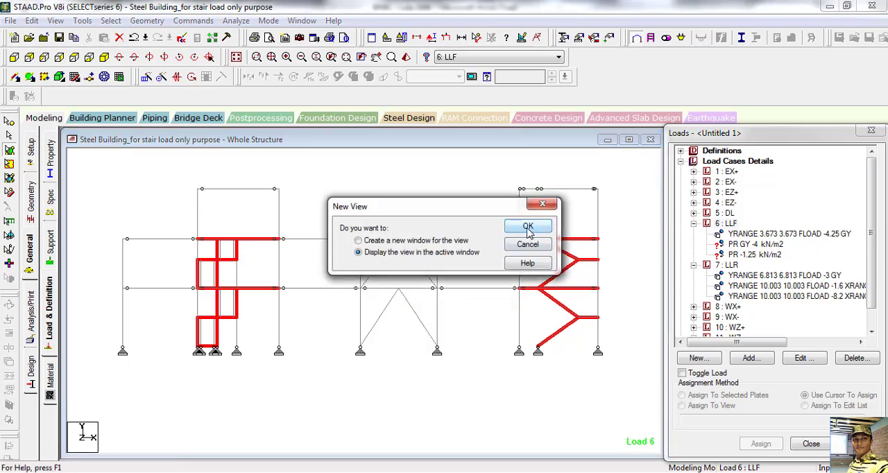
{"action": "left_click", "coordinate": [529, 227]}
{"action": "left_click", "coordinate": [104, 59]}
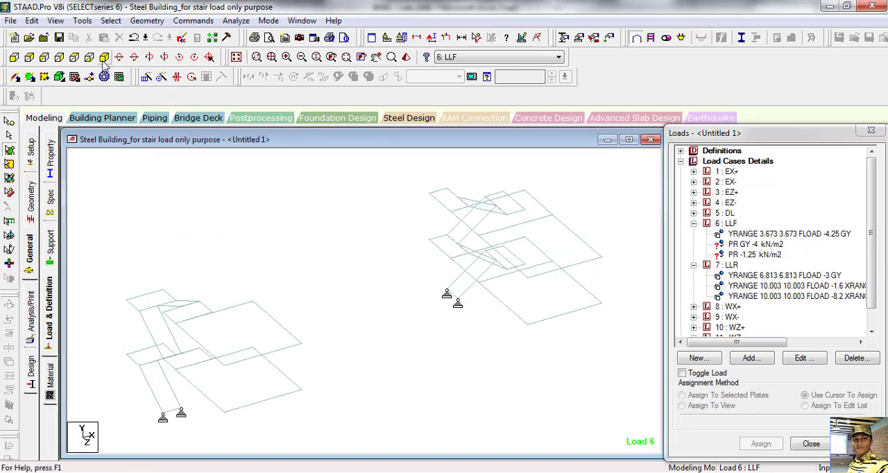
Step: Select the flight and landing plates of the near stair, leaving out its large floor plates
{"action": "middle_click_drag", "start_coordinate": [345, 381], "coordinate": [378, 344]}
{"action": "scroll", "coordinate": [217, 333], "scroll_direction": "up", "scroll_amount": 1}
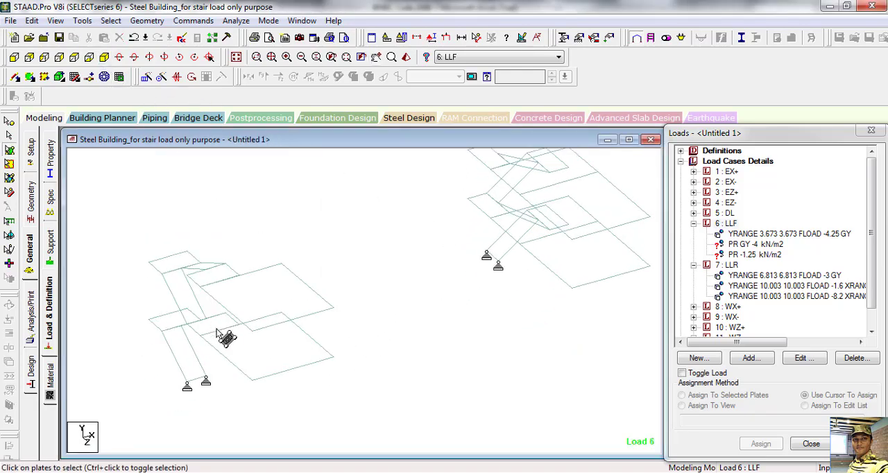
{"action": "middle_click_drag", "start_coordinate": [218, 333], "coordinate": [319, 339]}
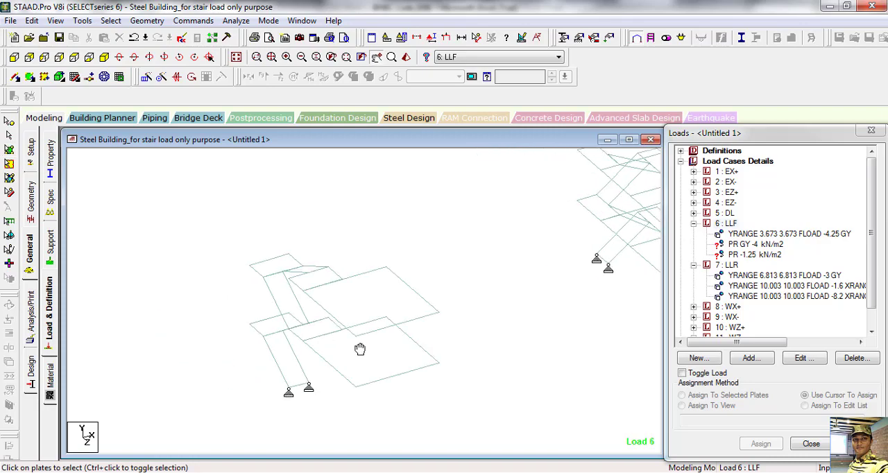
{"action": "left_click", "coordinate": [397, 304]}
{"action": "left_click", "coordinate": [408, 363], "text": "ctrl"}
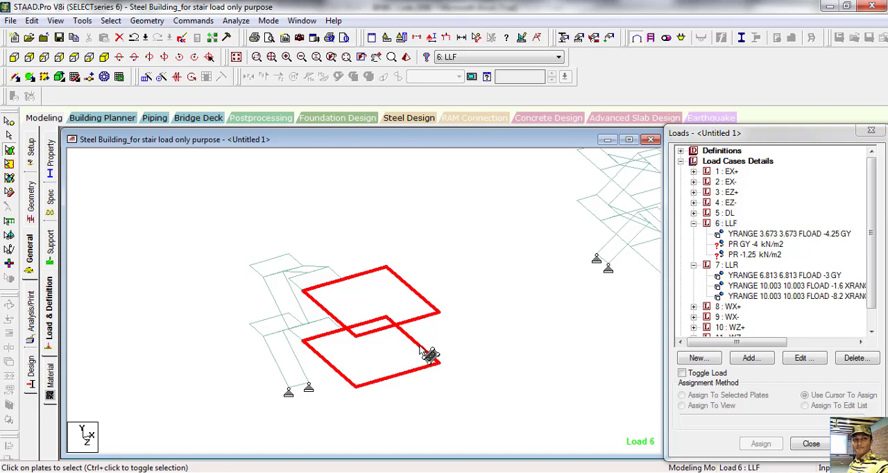
{"action": "left_click", "coordinate": [202, 276]}
{"action": "left_click_drag", "start_coordinate": [279, 280], "coordinate": [347, 414]}
{"action": "middle_click_drag", "start_coordinate": [348, 414], "coordinate": [160, 418]}
Step: Add the far stair's plates to the selection and deselect its floor plates so only flights and landings are included
{"action": "middle_click_drag", "start_coordinate": [457, 326], "coordinate": [390, 468]}
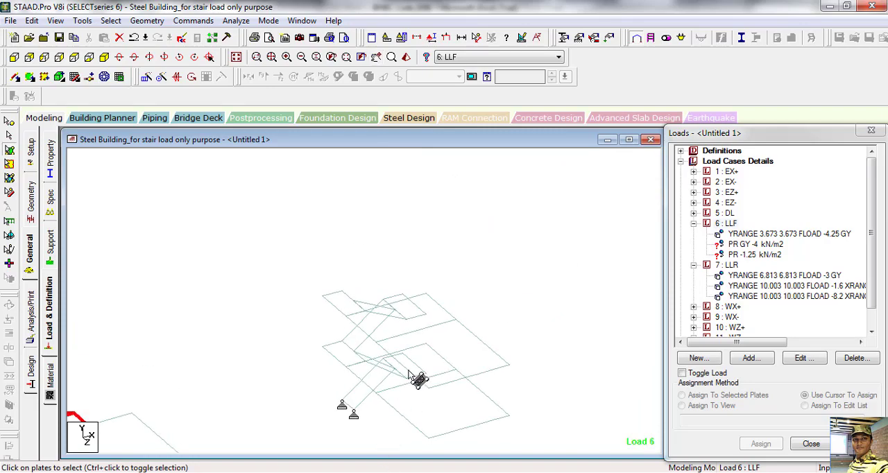
{"action": "left_click_drag", "start_coordinate": [254, 252], "coordinate": [545, 441]}
{"action": "left_click", "coordinate": [479, 357], "text": "ctrl"}
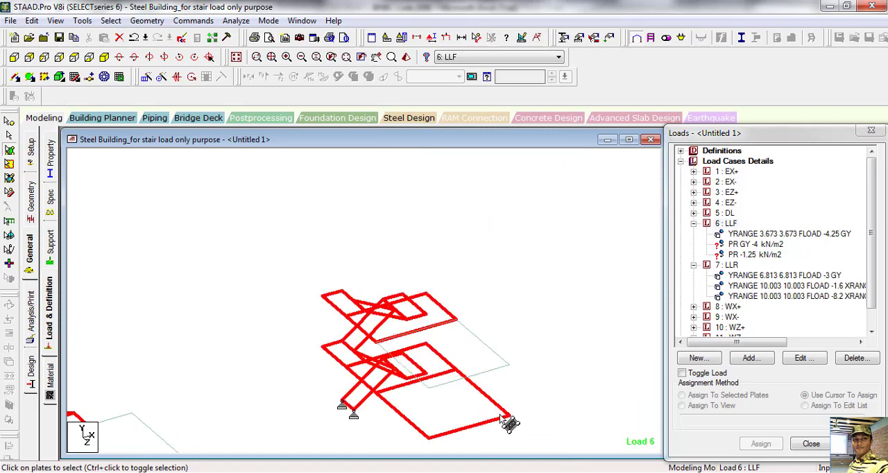
{"action": "left_click", "coordinate": [474, 420], "text": "ctrl"}
{"action": "middle_click_drag", "start_coordinate": [511, 428], "coordinate": [544, 396]}
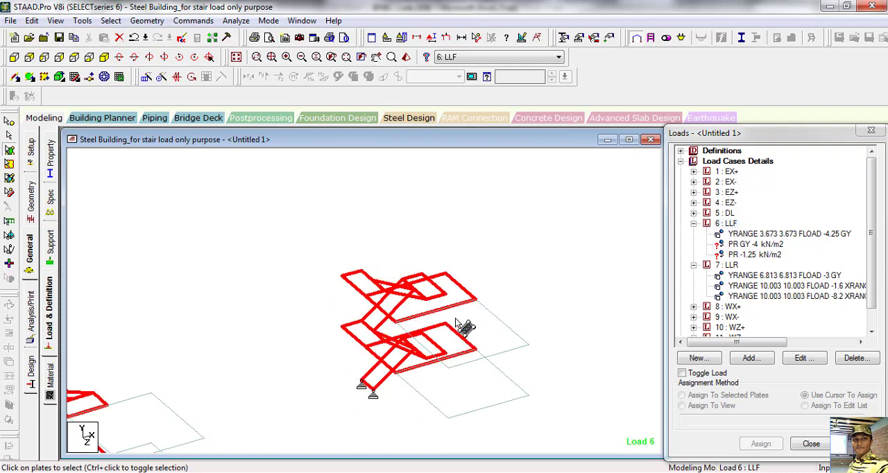
{"action": "left_click", "coordinate": [459, 346], "text": "ctrl"}
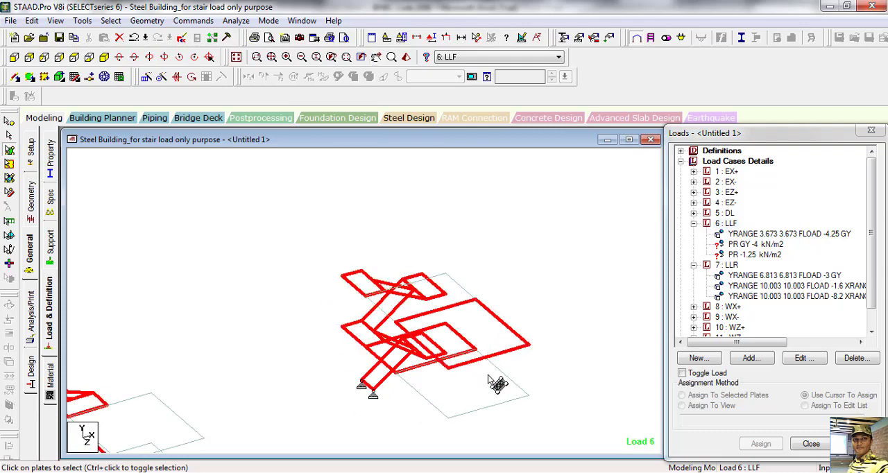
{"action": "left_click", "coordinate": [457, 343], "text": "ctrl"}
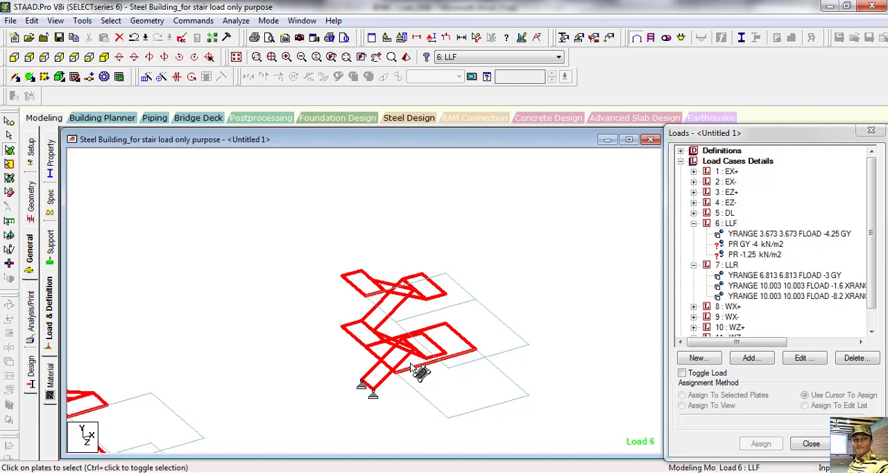
{"action": "middle_click_drag", "start_coordinate": [432, 403], "coordinate": [501, 327]}
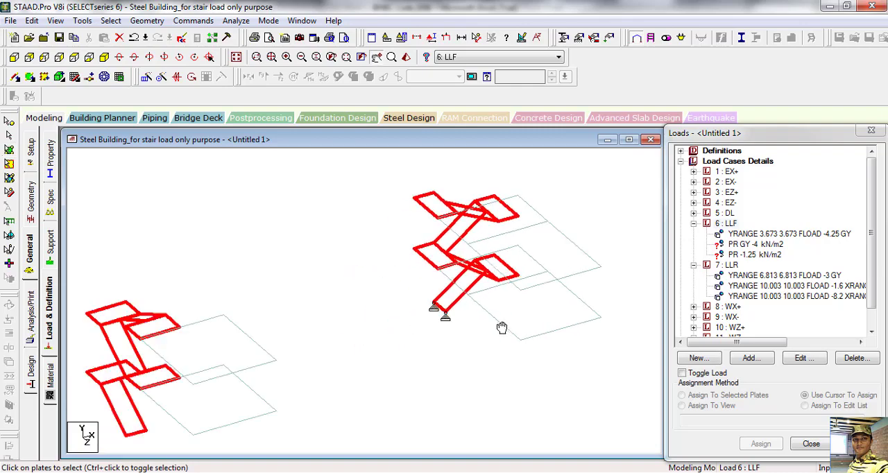
Step: Display only the selected stair flights and landings of both towers in the active window
{"action": "right_click", "coordinate": [275, 268]}
{"action": "left_click", "coordinate": [313, 394]}
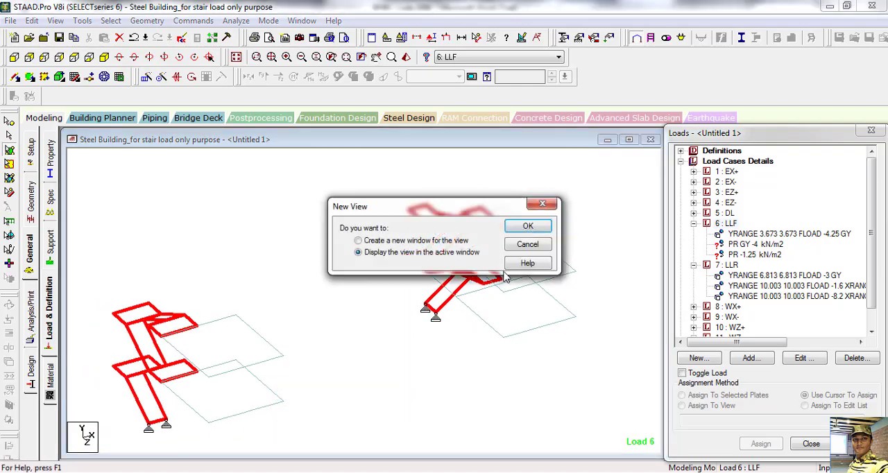
{"action": "left_click", "coordinate": [526, 228]}
{"action": "middle_click_drag", "start_coordinate": [343, 390], "coordinate": [343, 363]}
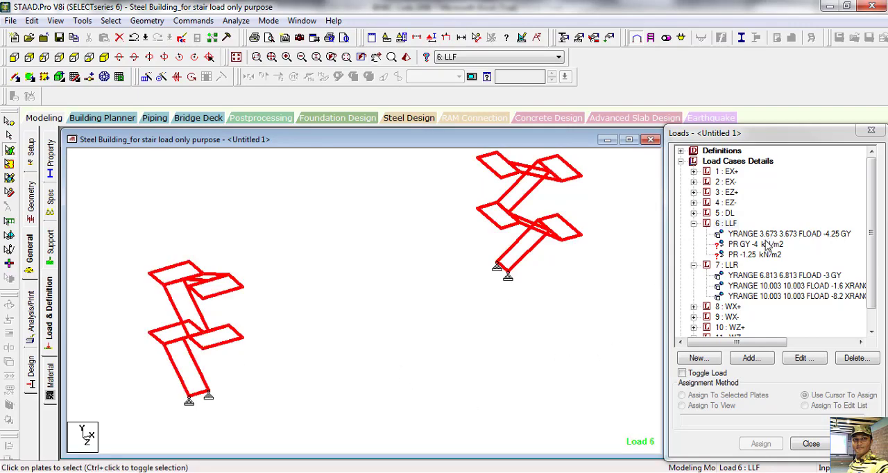
{"action": "middle_click_drag", "start_coordinate": [381, 325], "coordinate": [382, 329]}
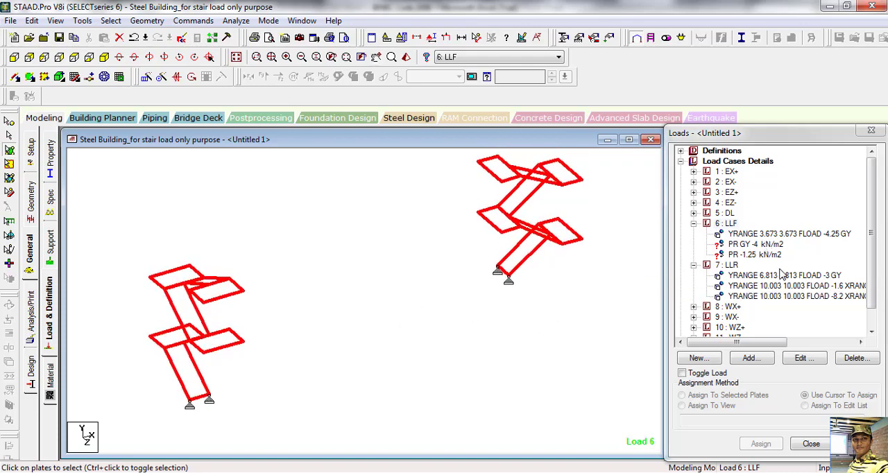
Step: Assign the PR GY -4 kN/m2 pressure load of case 6: LLF to the selected stair plates
{"action": "left_click", "coordinate": [756, 246]}
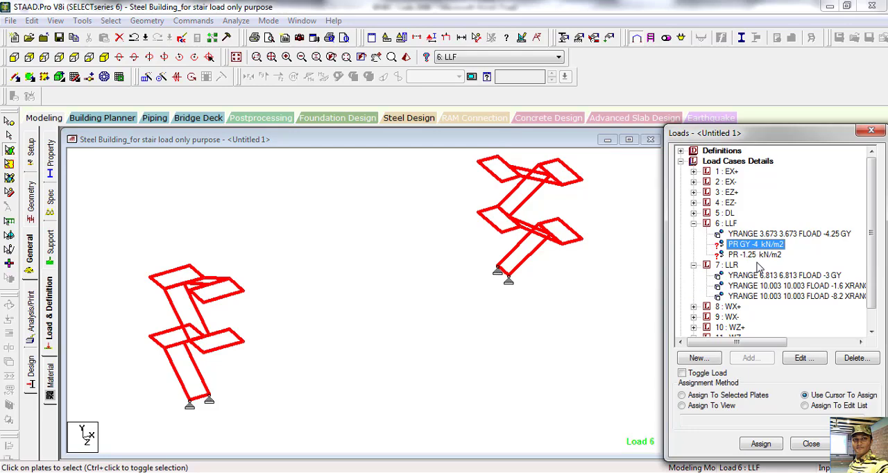
{"action": "left_click", "coordinate": [704, 396]}
{"action": "left_click", "coordinate": [763, 444]}
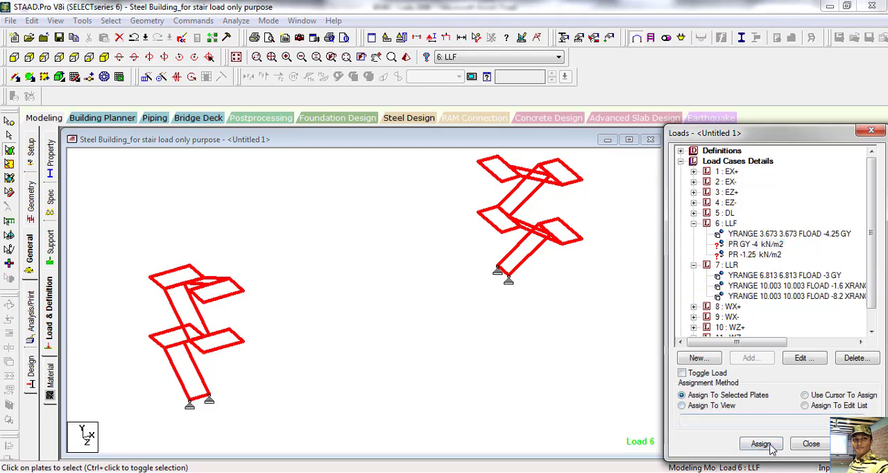
{"action": "left_click", "coordinate": [787, 329]}
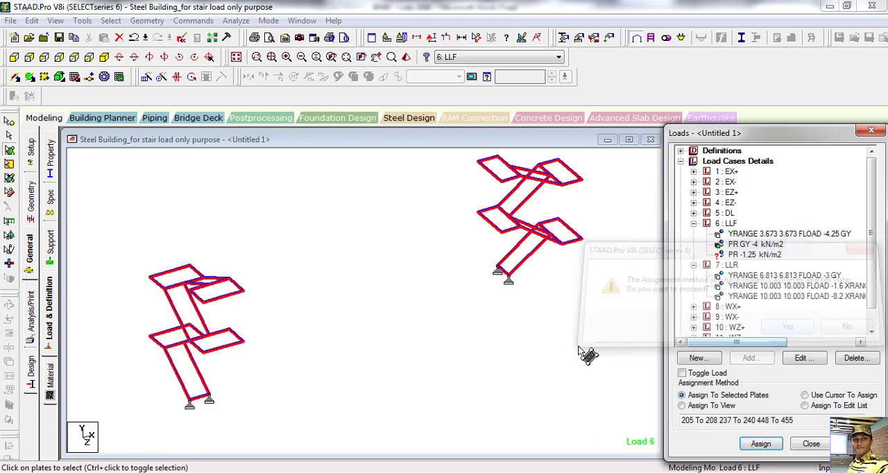
Step: Examine up close how the assigned pressure load is drawn on the near stair's flights and landings
{"action": "middle_click_drag", "start_coordinate": [408, 362], "coordinate": [420, 359]}
{"action": "scroll", "coordinate": [262, 308], "scroll_direction": "up", "scroll_amount": 2}
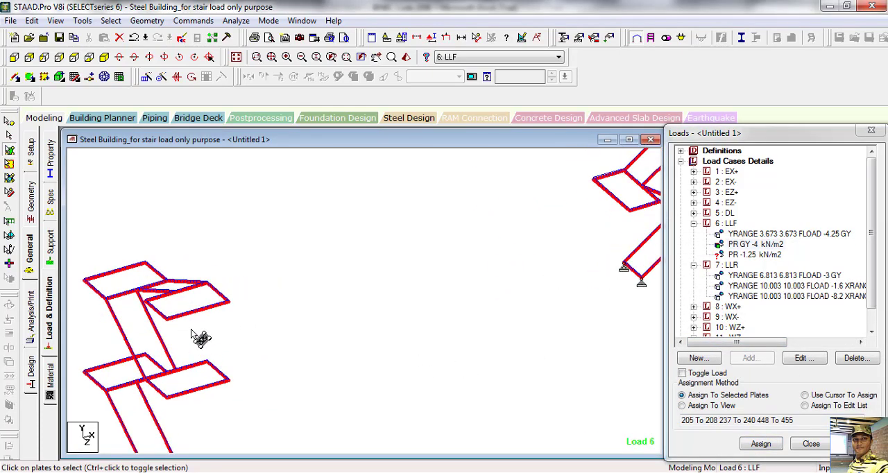
{"action": "middle_click_drag", "start_coordinate": [191, 329], "coordinate": [439, 321]}
{"action": "scroll", "coordinate": [439, 322], "scroll_direction": "up", "scroll_amount": 3}
{"action": "scroll", "coordinate": [350, 334], "scroll_direction": "up", "scroll_amount": 3}
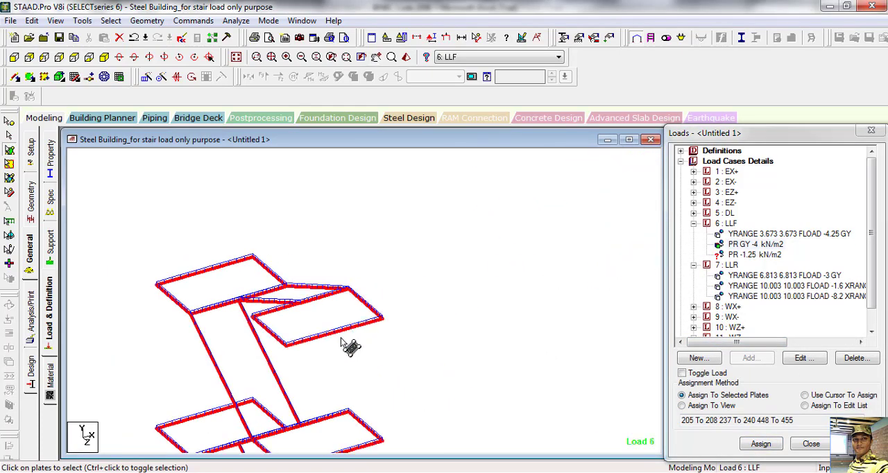
{"action": "middle_click_drag", "start_coordinate": [314, 370], "coordinate": [434, 306]}
{"action": "scroll", "coordinate": [384, 272], "scroll_direction": "up", "scroll_amount": 2}
{"action": "scroll", "coordinate": [259, 227], "scroll_direction": "up", "scroll_amount": 6}
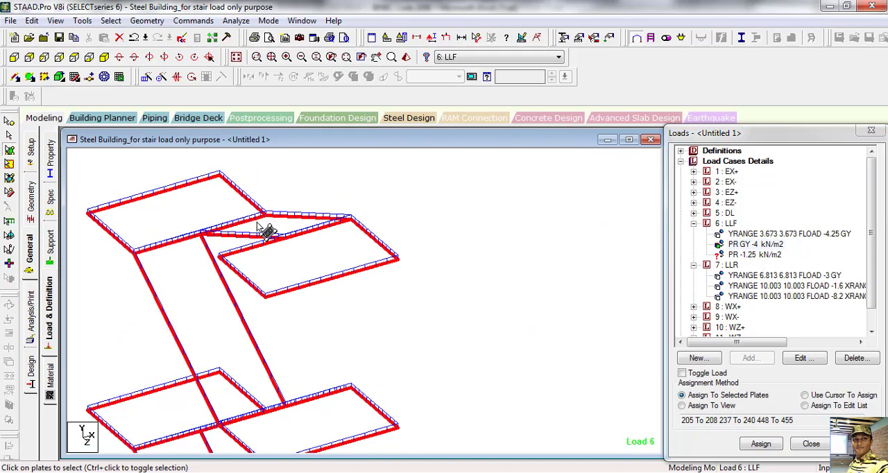
Step: Choose the PR -1.25 kN/m2 load of case 6: LLF and select the near stair's two landing plates closest to the far stair
{"action": "middle_click_drag", "start_coordinate": [171, 256], "coordinate": [393, 270]}
{"action": "scroll", "coordinate": [334, 247], "scroll_direction": "up", "scroll_amount": 3}
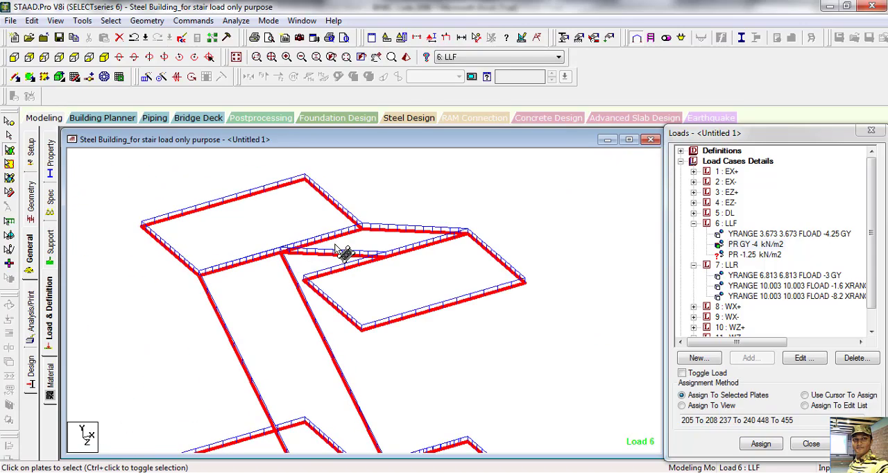
{"action": "scroll", "coordinate": [334, 247], "scroll_direction": "down", "scroll_amount": 2}
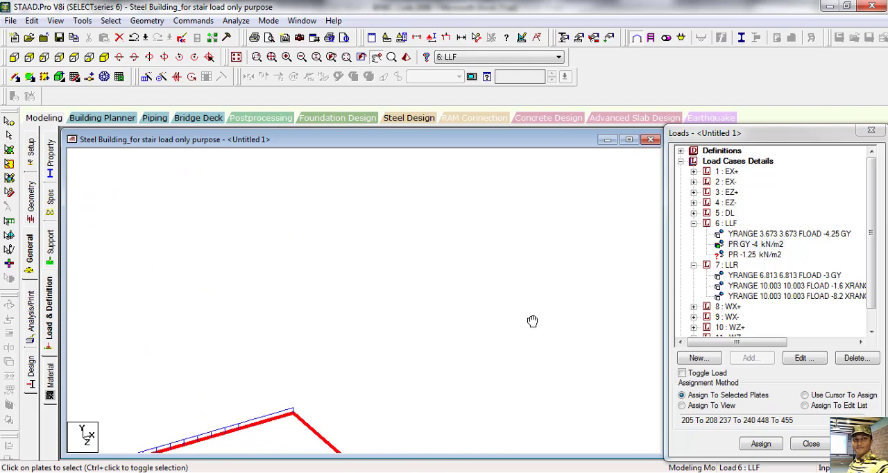
{"action": "left_click", "coordinate": [755, 256]}
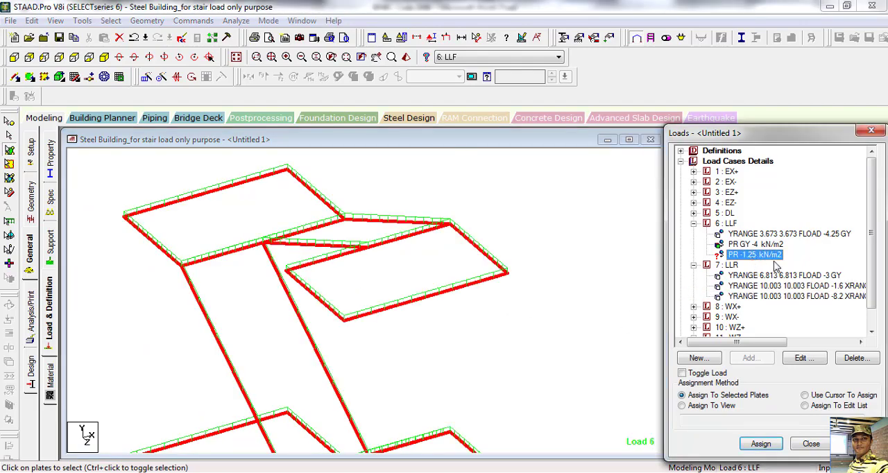
{"action": "middle_click_drag", "start_coordinate": [539, 375], "coordinate": [537, 346]}
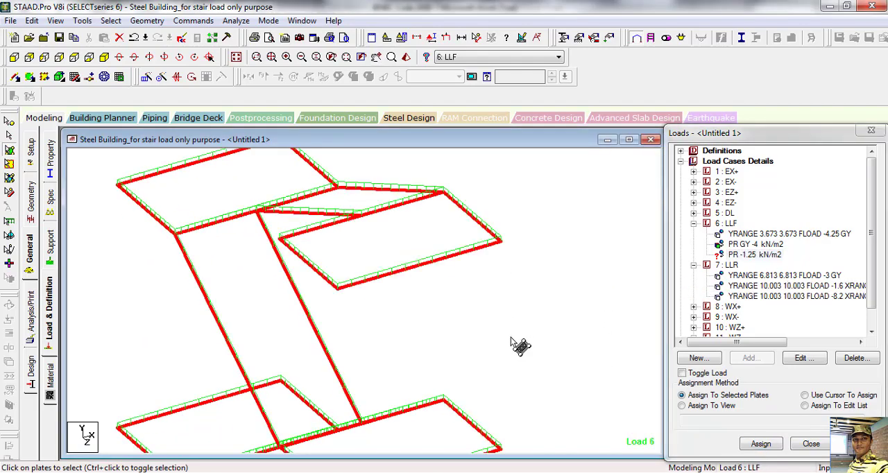
{"action": "middle_click_drag", "start_coordinate": [444, 372], "coordinate": [428, 305]}
{"action": "scroll", "coordinate": [390, 327], "scroll_direction": "down", "scroll_amount": 1}
{"action": "middle_click_drag", "start_coordinate": [266, 266], "coordinate": [307, 363]}
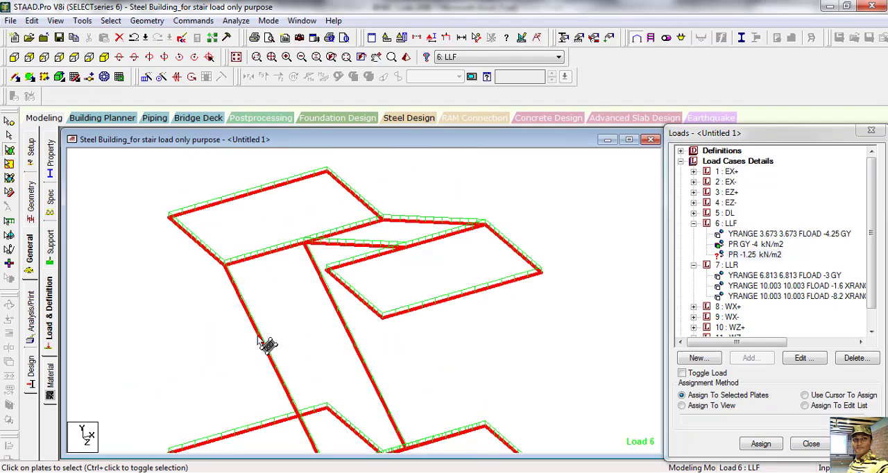
{"action": "middle_click_drag", "start_coordinate": [333, 359], "coordinate": [326, 310]}
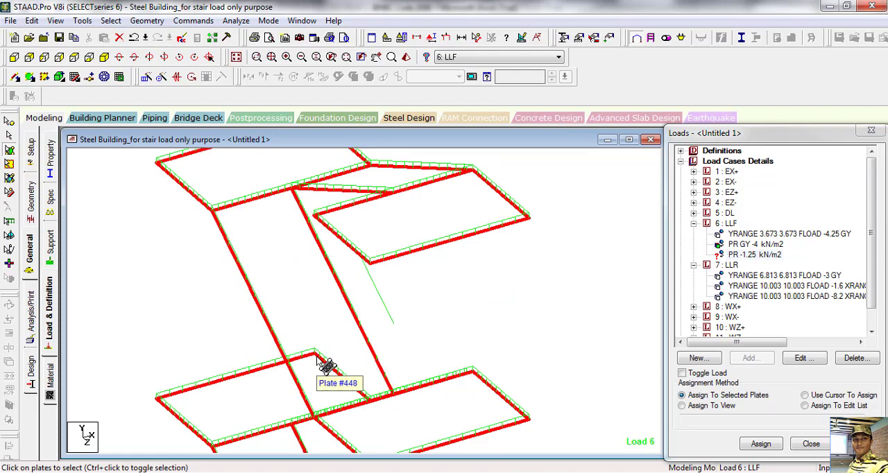
{"action": "middle_click_drag", "start_coordinate": [452, 327], "coordinate": [458, 387]}
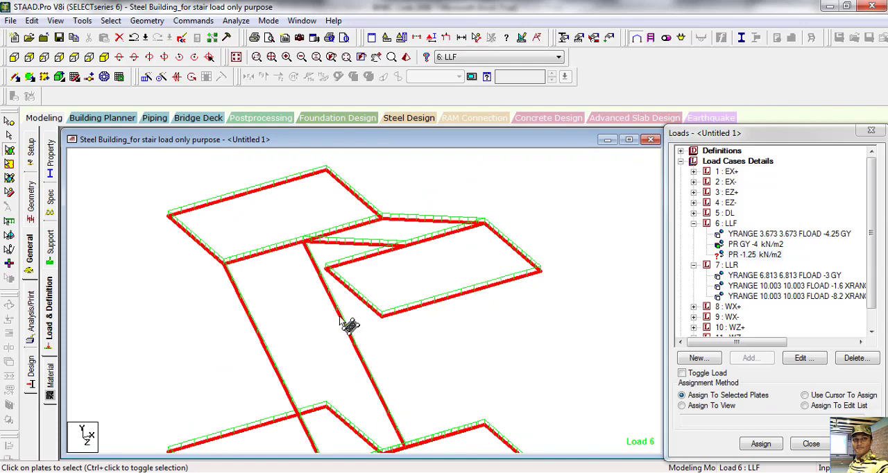
{"action": "middle_click_drag", "start_coordinate": [509, 364], "coordinate": [419, 288]}
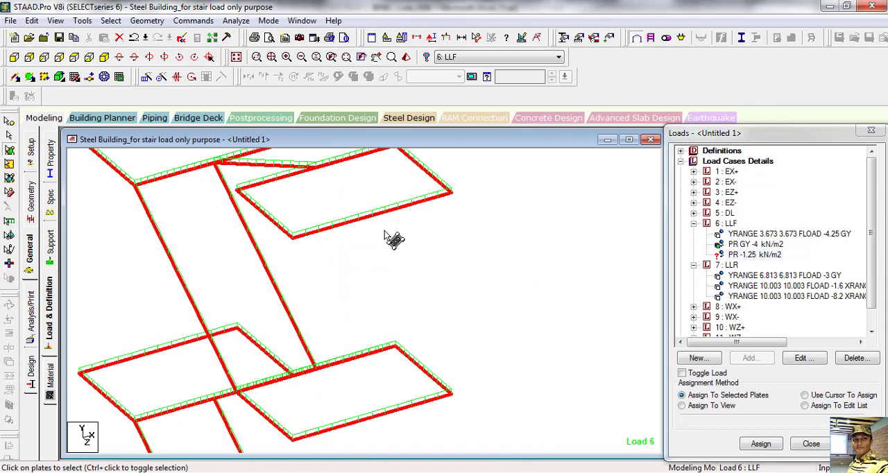
{"action": "left_click", "coordinate": [363, 204]}
{"action": "left_click", "coordinate": [375, 370], "text": "ctrl"}
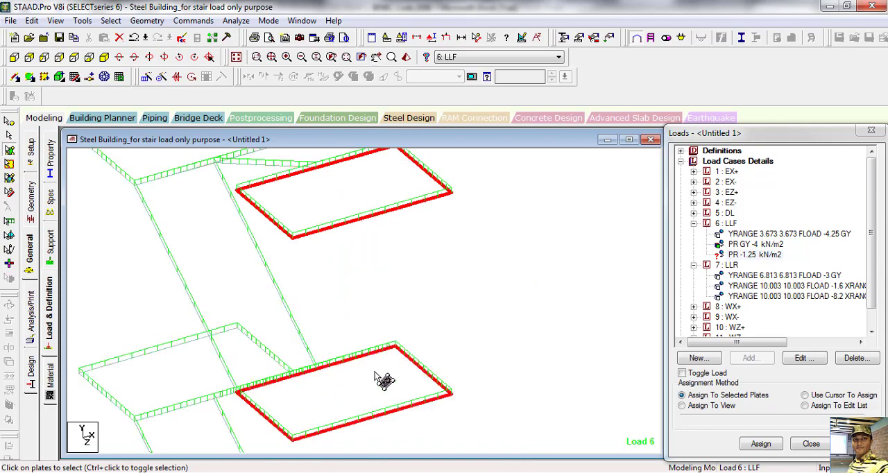
Step: Add the far stair's two landing plates closest to the near stair and assign the PR -1.25 kN/m2 load to all four selected plates
{"action": "scroll", "coordinate": [221, 381], "scroll_direction": "down", "scroll_amount": 4}
{"action": "middle_click_drag", "start_coordinate": [507, 316], "coordinate": [203, 392]}
{"action": "scroll", "coordinate": [270, 397], "scroll_direction": "down", "scroll_amount": 2}
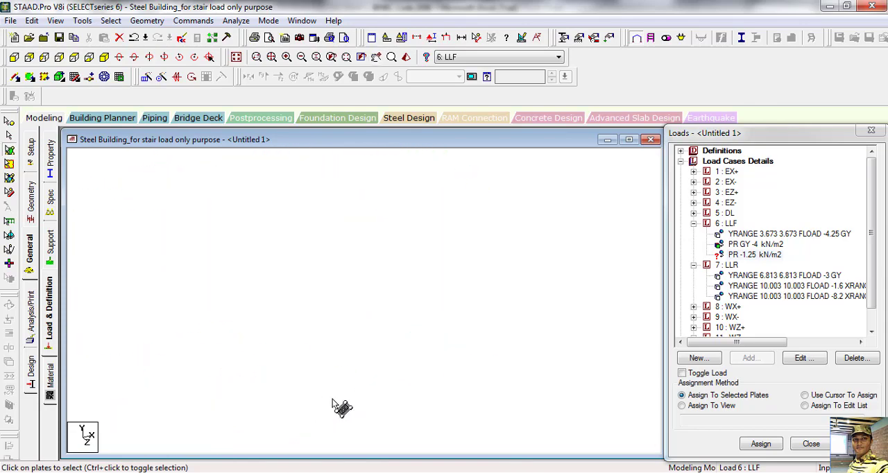
{"action": "mouse_move", "coordinate": [479, 375]}
{"action": "middle_mouse_down"}
{"action": "mouse_move", "coordinate": [308, 422]}
{"action": "mouse_move", "coordinate": [288, 414]}
{"action": "middle_mouse_up"}
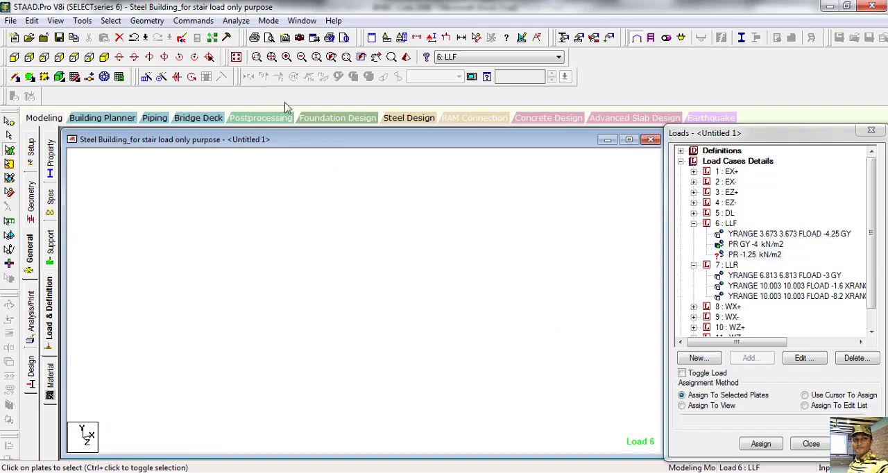
{"action": "left_click", "coordinate": [271, 57]}
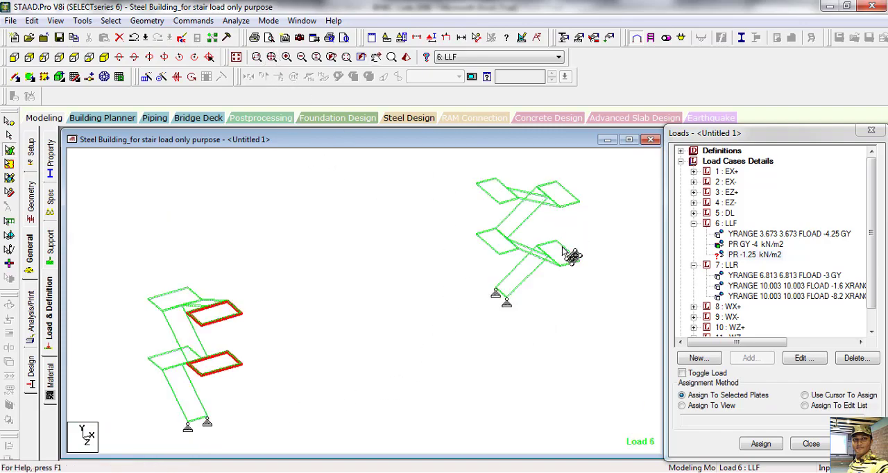
{"action": "left_click", "coordinate": [505, 245]}
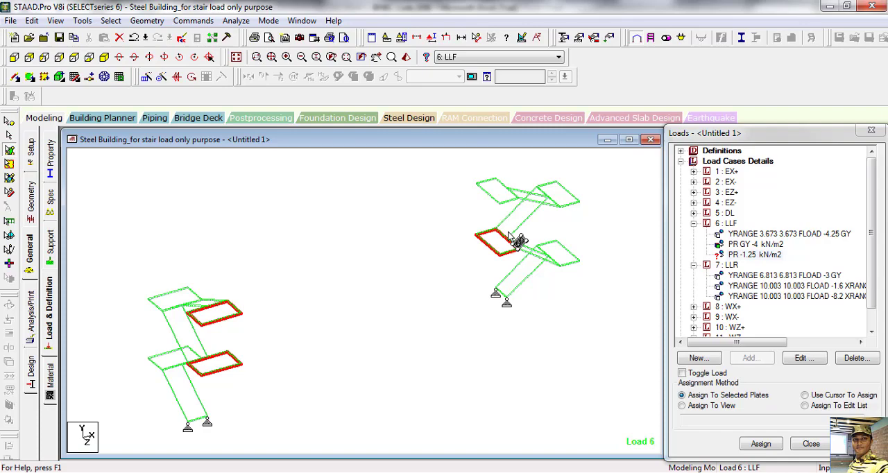
{"action": "left_click", "coordinate": [502, 190], "text": "ctrl"}
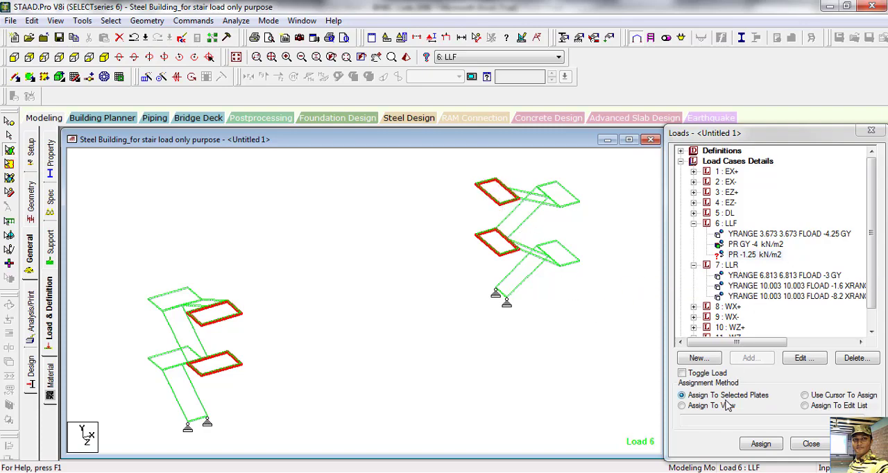
{"action": "left_click", "coordinate": [761, 444]}
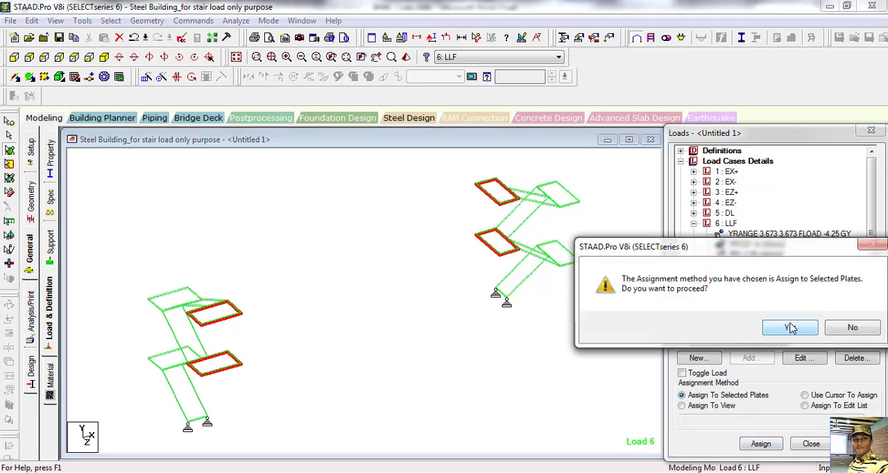
{"action": "left_click", "coordinate": [788, 330]}
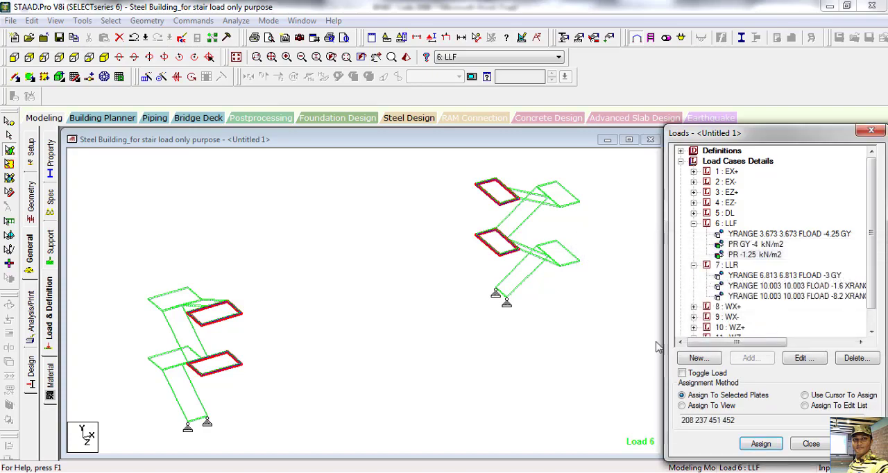
Step: Examine up close how the two pressure loads are drawn together on the near stair's upper selected landing
{"action": "left_click_drag", "start_coordinate": [239, 342], "coordinate": [306, 277]}
{"action": "scroll", "coordinate": [288, 280], "scroll_direction": "up", "scroll_amount": 6}
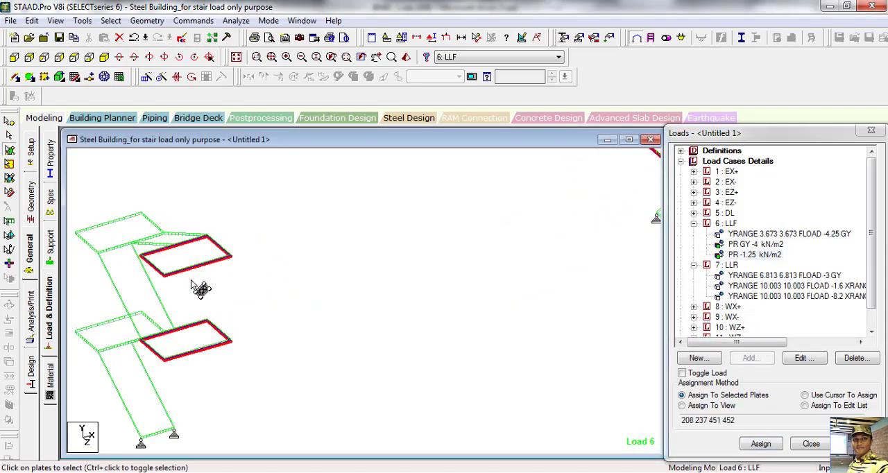
{"action": "middle_click_drag", "start_coordinate": [244, 295], "coordinate": [420, 300]}
{"action": "scroll", "coordinate": [316, 283], "scroll_direction": "up", "scroll_amount": 5}
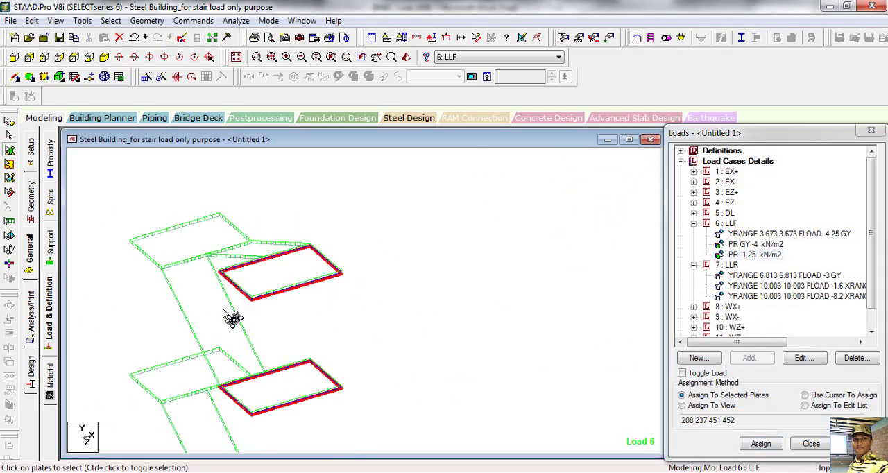
{"action": "scroll", "coordinate": [223, 310], "scroll_direction": "up", "scroll_amount": 2}
{"action": "middle_click_drag", "start_coordinate": [224, 310], "coordinate": [375, 312]}
{"action": "scroll", "coordinate": [278, 329], "scroll_direction": "up", "scroll_amount": 4}
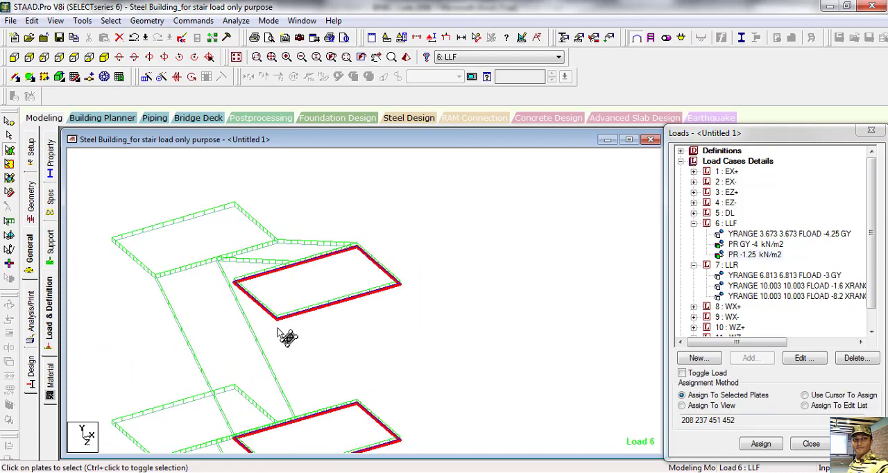
{"action": "scroll", "coordinate": [255, 313], "scroll_direction": "up", "scroll_amount": 3}
{"action": "middle_click_drag", "start_coordinate": [244, 317], "coordinate": [408, 310]}
{"action": "scroll", "coordinate": [398, 305], "scroll_direction": "up", "scroll_amount": 4}
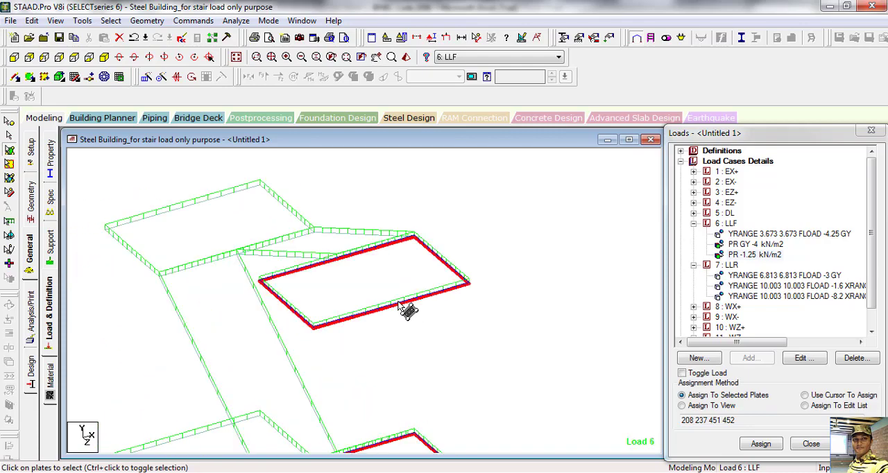
{"action": "scroll", "coordinate": [346, 325], "scroll_direction": "up", "scroll_amount": 4}
{"action": "middle_click_drag", "start_coordinate": [258, 340], "coordinate": [440, 303]}
{"action": "scroll", "coordinate": [388, 297], "scroll_direction": "up", "scroll_amount": 2}
{"action": "scroll", "coordinate": [386, 298], "scroll_direction": "up", "scroll_amount": 8}
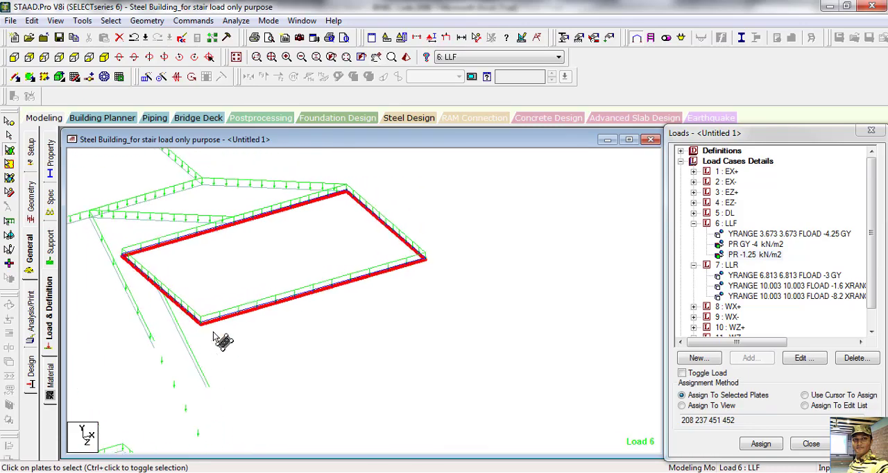
{"action": "scroll", "coordinate": [213, 324], "scroll_direction": "up", "scroll_amount": 1}
{"action": "middle_click_drag", "start_coordinate": [214, 319], "coordinate": [444, 325]}
{"action": "scroll", "coordinate": [408, 324], "scroll_direction": "up", "scroll_amount": 4}
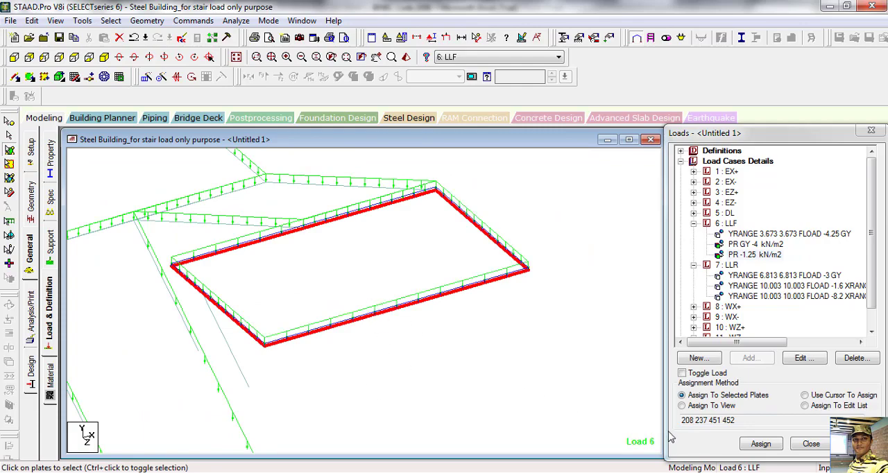
{"action": "middle_click_drag", "start_coordinate": [543, 392], "coordinate": [542, 373]}
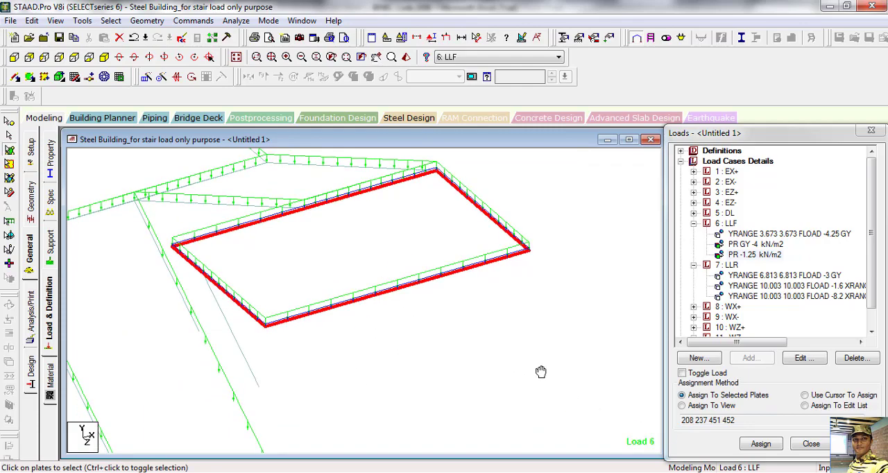
Step: Collapse the 6: LLF and 7: LLR load entries and start a new seismic definition in the complete Steel Building_ model
{"action": "left_click", "coordinate": [694, 223]}
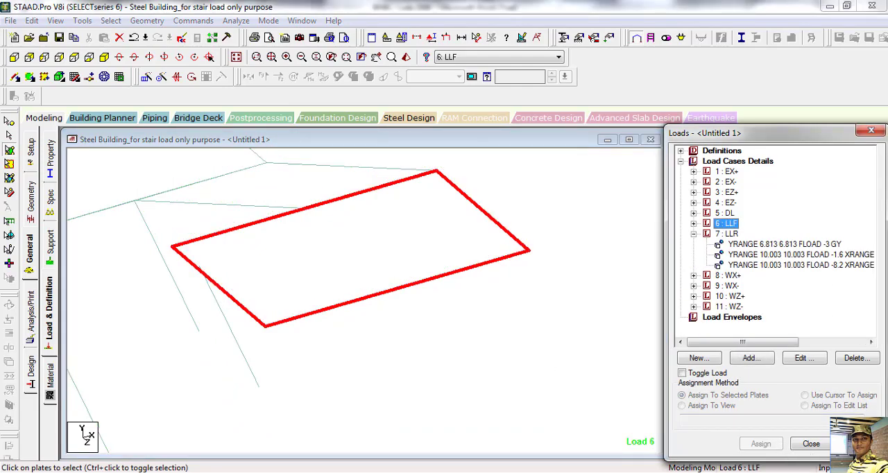
{"action": "left_click", "coordinate": [693, 234]}
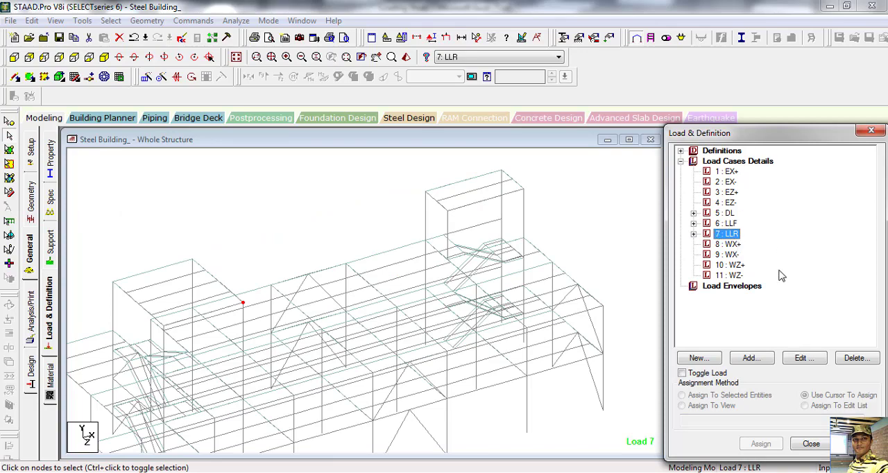
{"action": "left_click", "coordinate": [680, 151]}
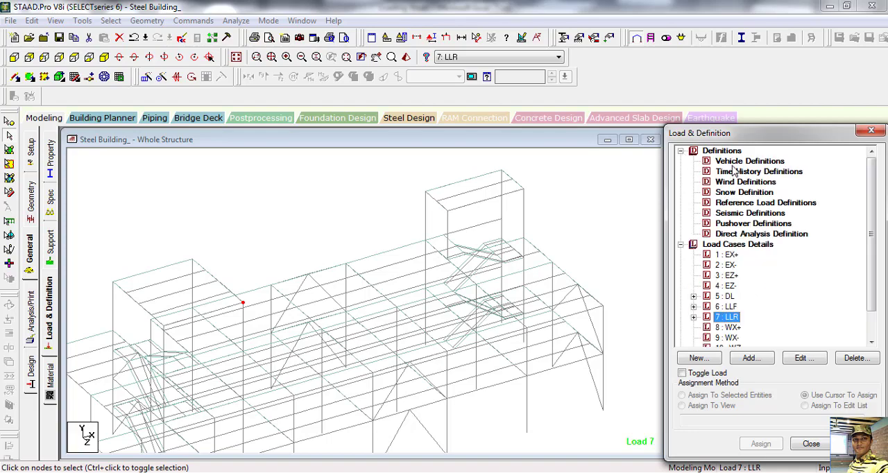
{"action": "left_click", "coordinate": [727, 217]}
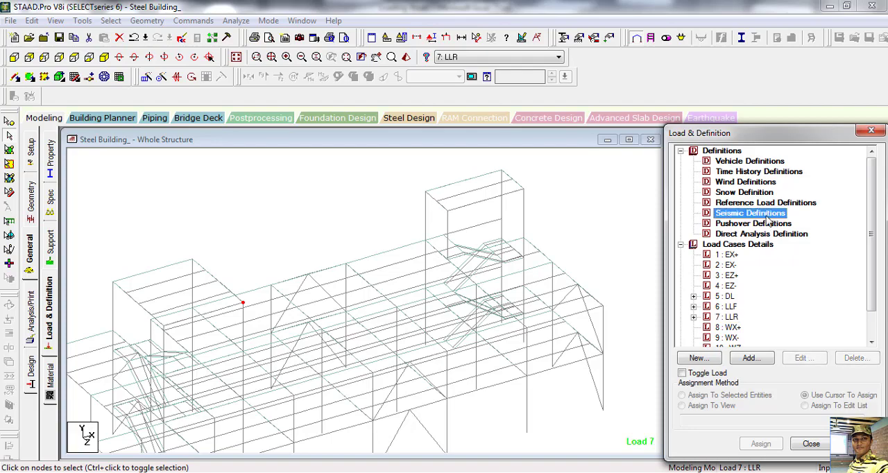
{"action": "left_click", "coordinate": [752, 358]}
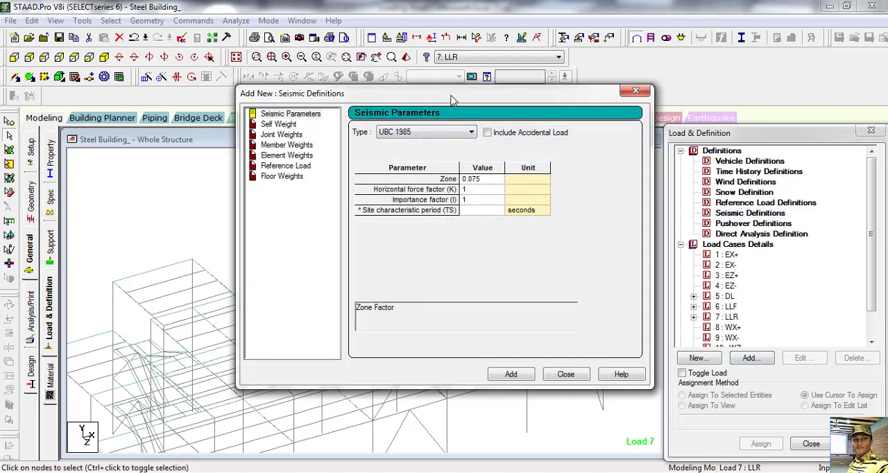
{"action": "left_click_drag", "start_coordinate": [453, 100], "coordinate": [524, 143]}
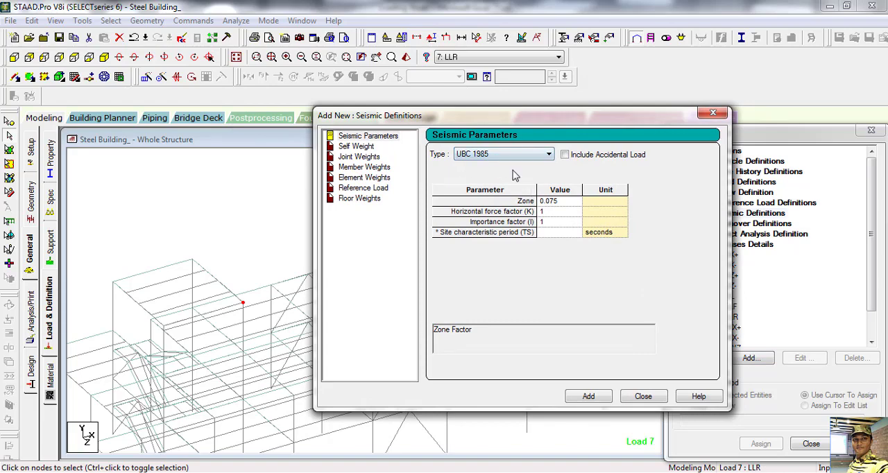
Step: Save the modified structure and set the seismic definition type to UBC 1994
{"action": "left_click", "coordinate": [516, 295]}
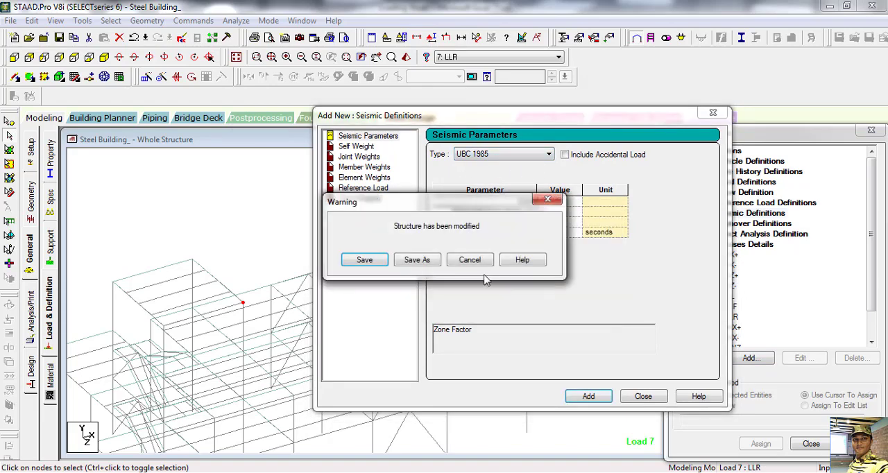
{"action": "left_click", "coordinate": [369, 258]}
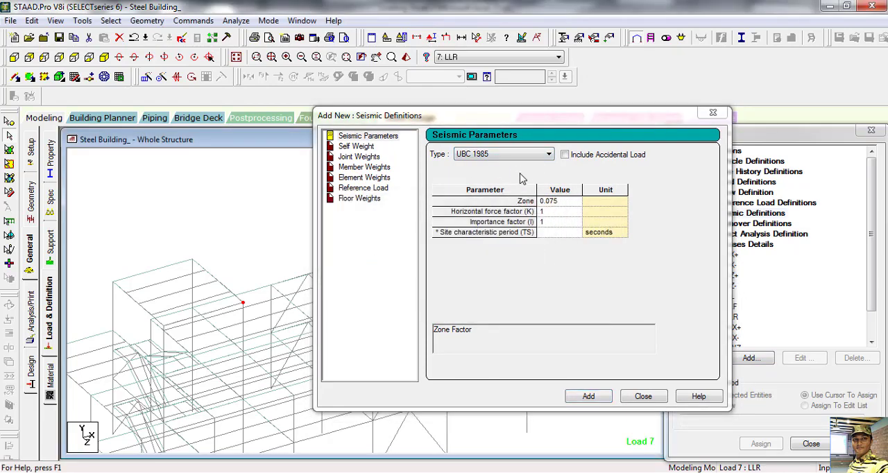
{"action": "left_click", "coordinate": [512, 154]}
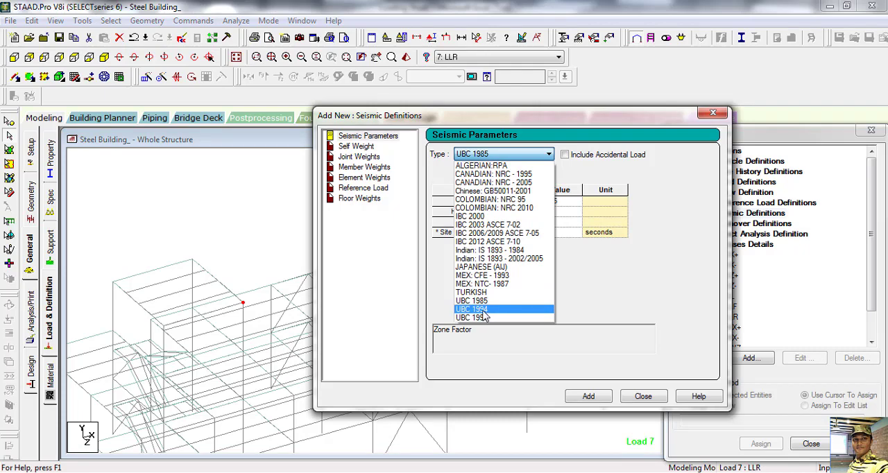
{"action": "left_click", "coordinate": [478, 309]}
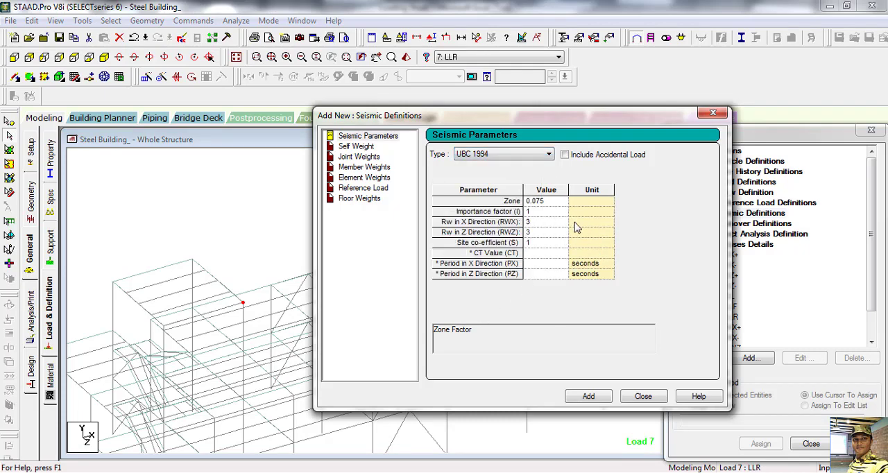
Step: Set the seismic zone factor to 0.15
{"action": "left_click", "coordinate": [551, 203]}
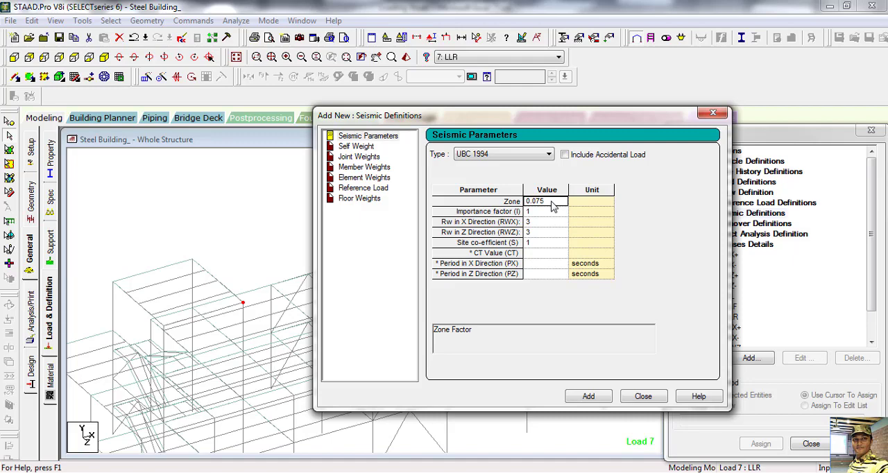
{"action": "key", "text": "BackSpace"}
{"action": "key", "text": "BackSpace"}
{"action": "key", "text": "BackSpace"}
{"action": "key", "text": "BackSpace"}
{"action": "left_click", "coordinate": [541, 212]}
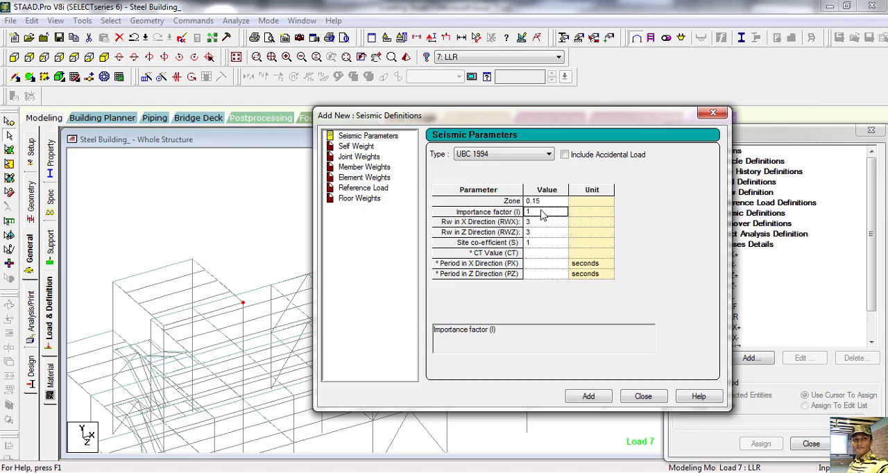
Step: Set the Rw values in both the X and Z directions to 6
{"action": "left_click", "coordinate": [541, 222]}
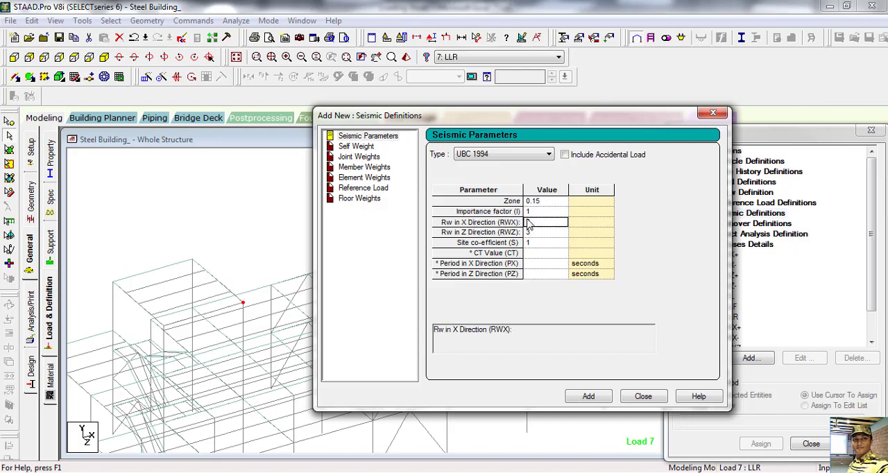
{"action": "key", "text": "BackSpace"}
{"action": "type", "text": "6"}
{"action": "left_click", "coordinate": [547, 233]}
{"action": "key", "text": "BackSpace"}
{"action": "type", "text": "6"}
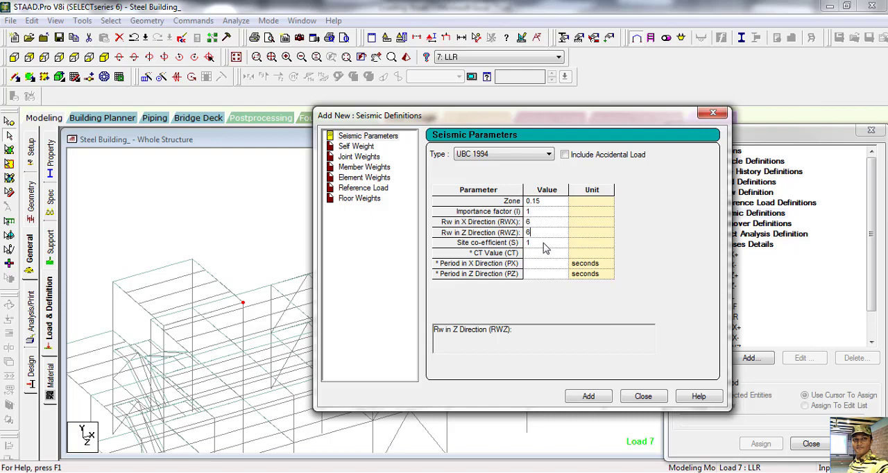
Step: Set the site coefficient to 1.5 and the CT value to 0.083
{"action": "left_click", "coordinate": [545, 244]}
{"action": "type", "text": "1"}
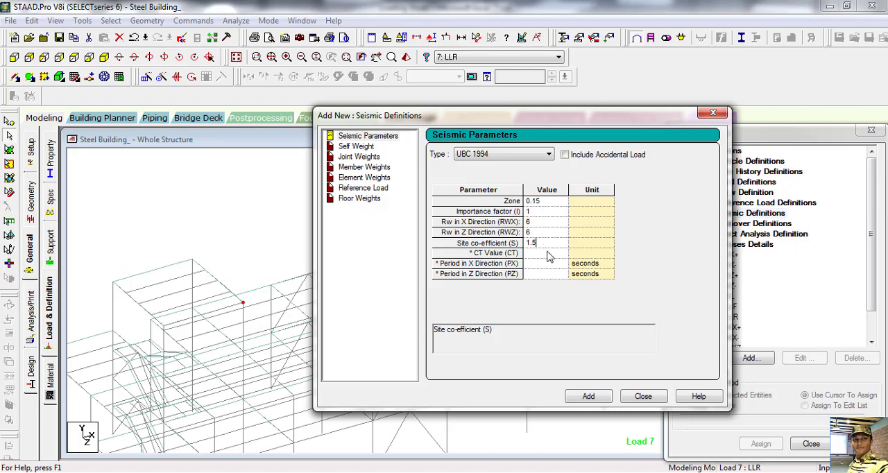
{"action": "left_click", "coordinate": [547, 255]}
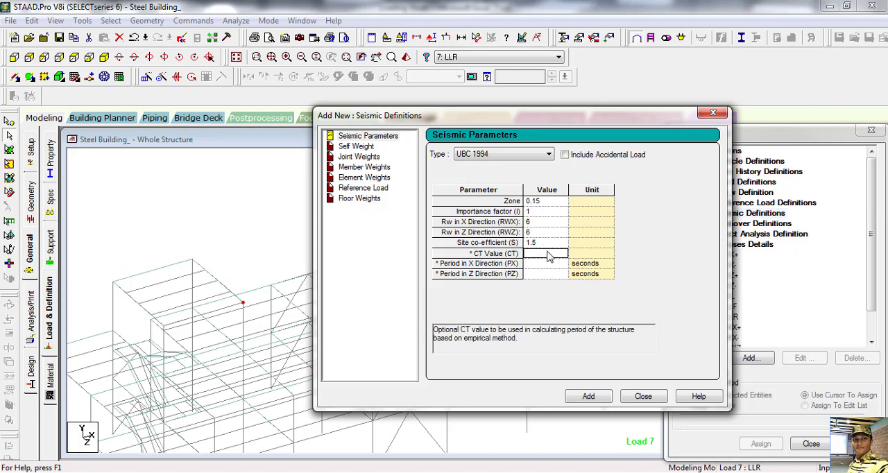
{"action": "type", "text": "0.083"}
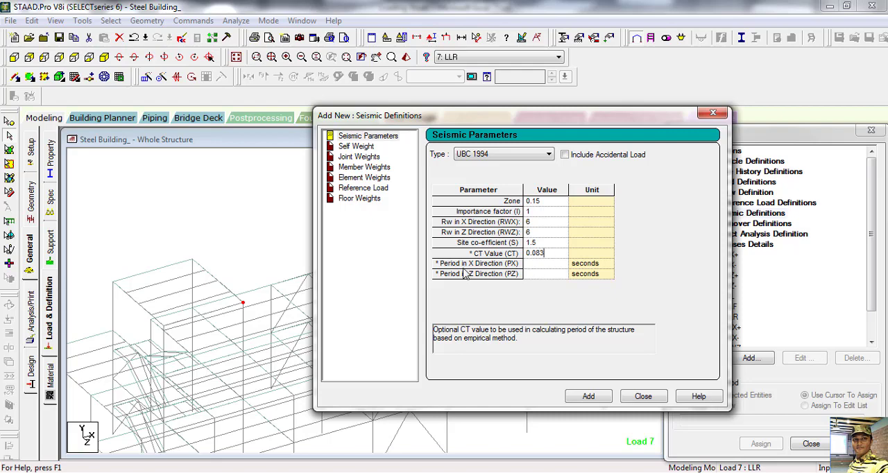
Step: Switch to the Loading Sheet workbook in Excel and check the period formula T=ct(hn)^(3/4) and its calculated result
{"action": "left_click", "coordinate": [533, 265]}
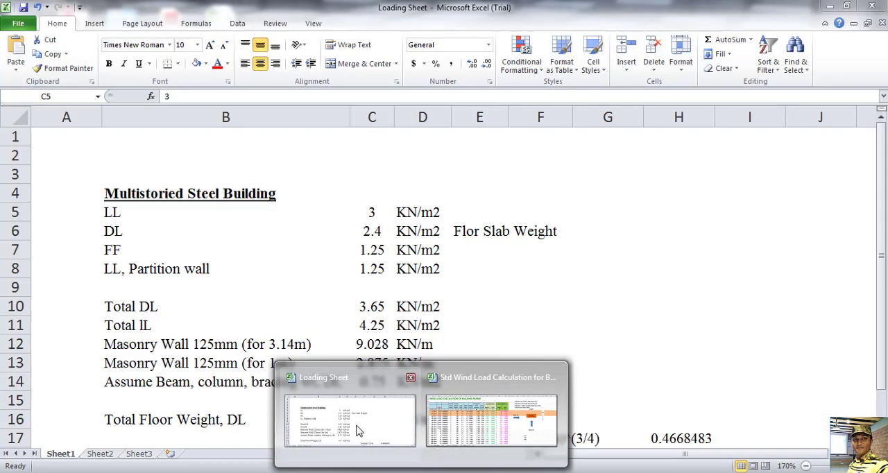
{"action": "left_click", "coordinate": [358, 430]}
{"action": "scroll", "coordinate": [506, 303], "scroll_direction": "down", "scroll_amount": 2}
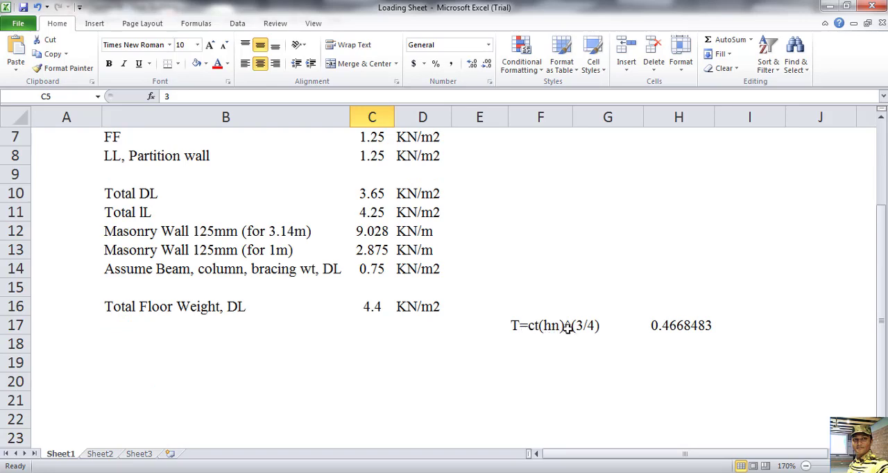
{"action": "left_click", "coordinate": [532, 326]}
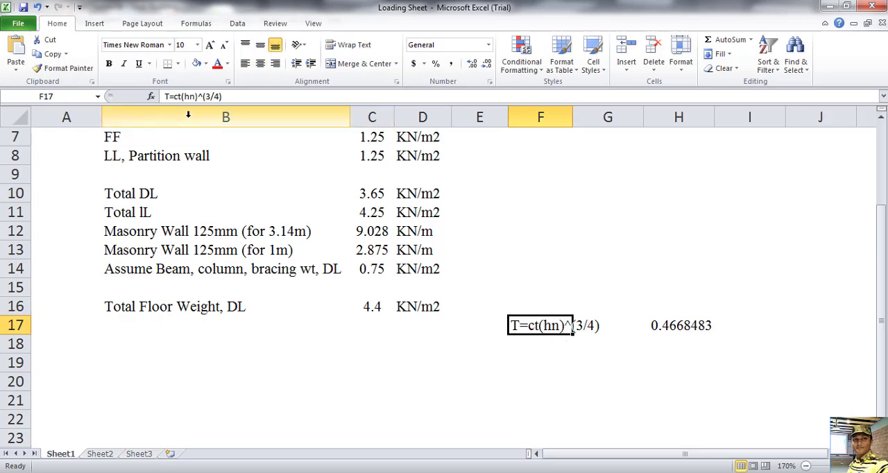
{"action": "left_click", "coordinate": [666, 325]}
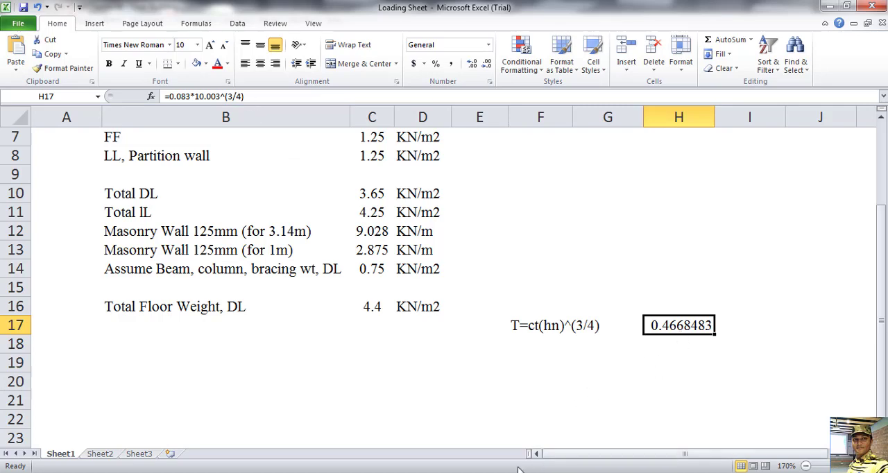
Step: Return to STAAD.Pro and set the periods in the X and Z directions to 0.466 seconds
{"action": "key", "text": "alt+Tab"}
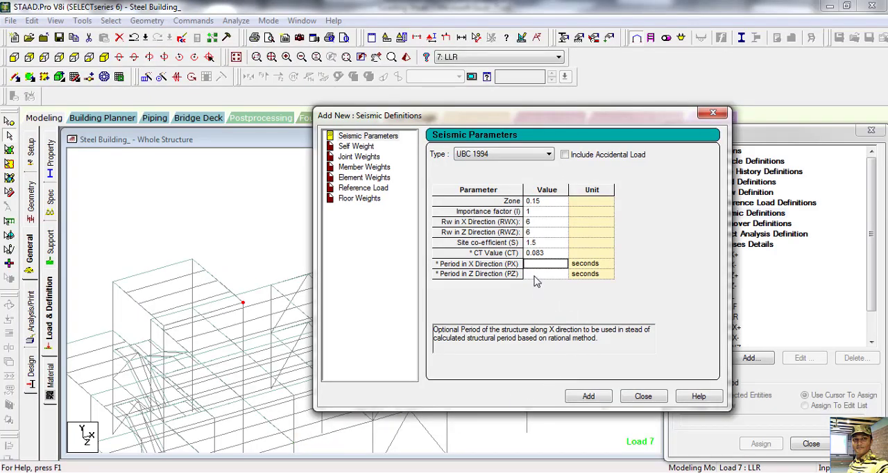
{"action": "type", "text": "0.466"}
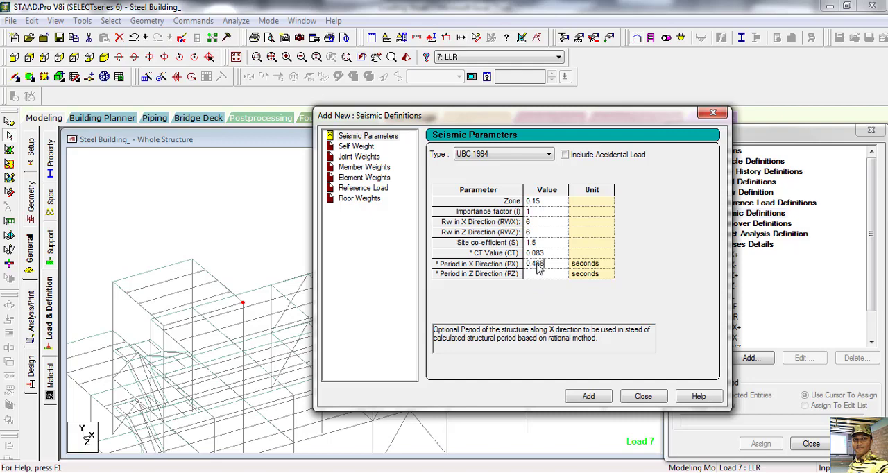
{"action": "left_click", "coordinate": [539, 275]}
{"action": "type", "text": "0.466"}
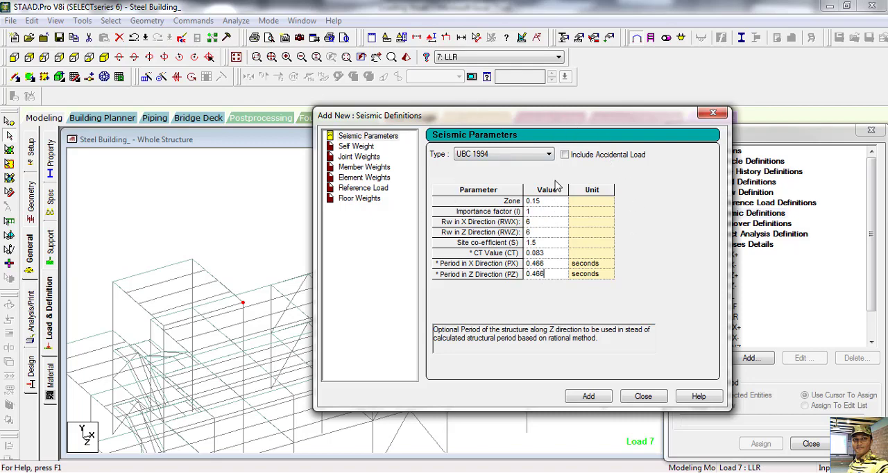
Step: Keep the UBC 1994 type, add the seismic parameters to the model, and start adding a weight item under the new definition
{"action": "left_click", "coordinate": [525, 154]}
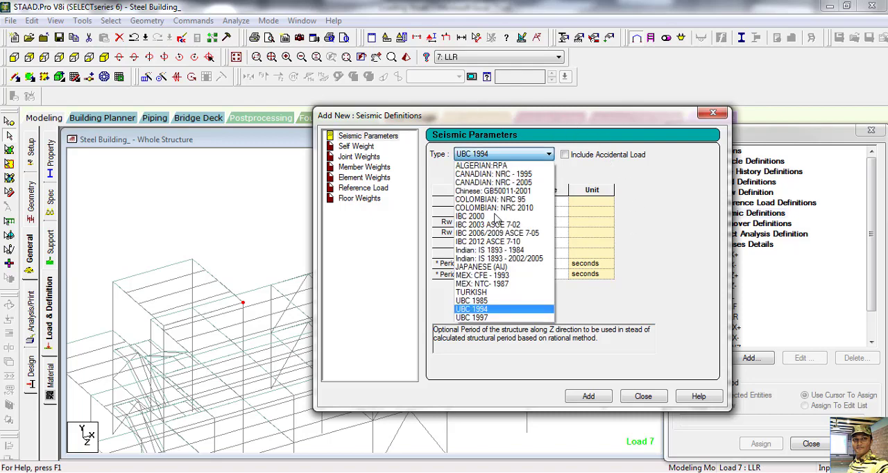
{"action": "left_click", "coordinate": [651, 231]}
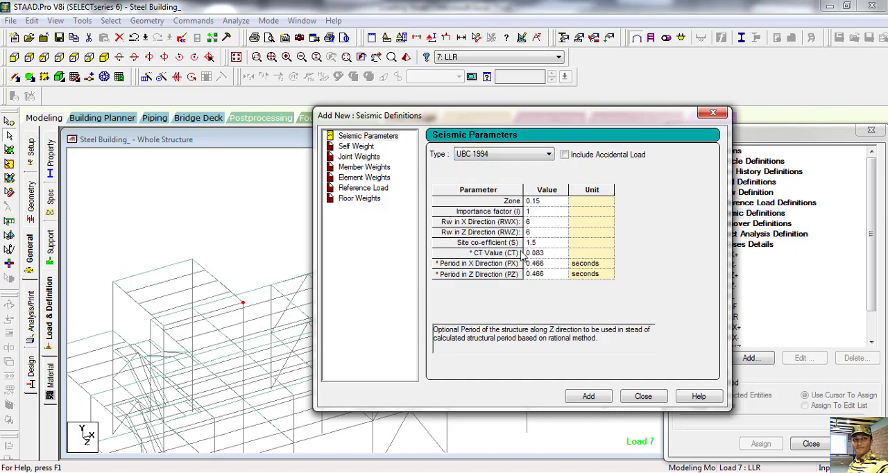
{"action": "left_click", "coordinate": [588, 397]}
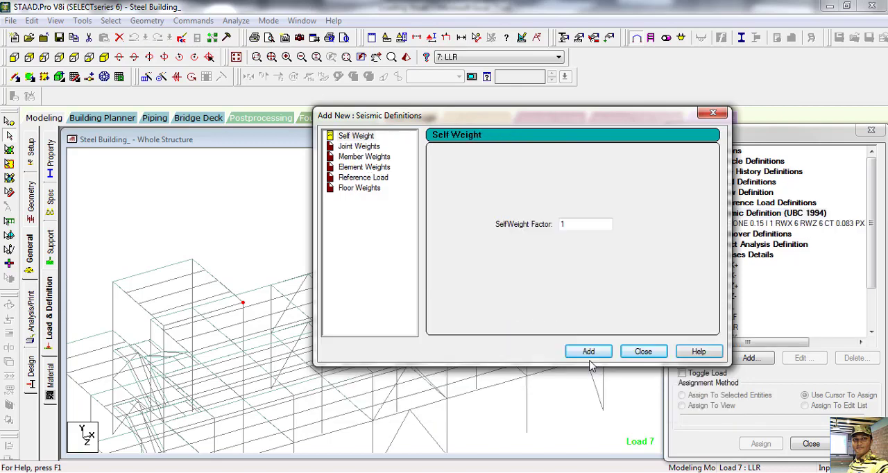
{"action": "left_click", "coordinate": [642, 352]}
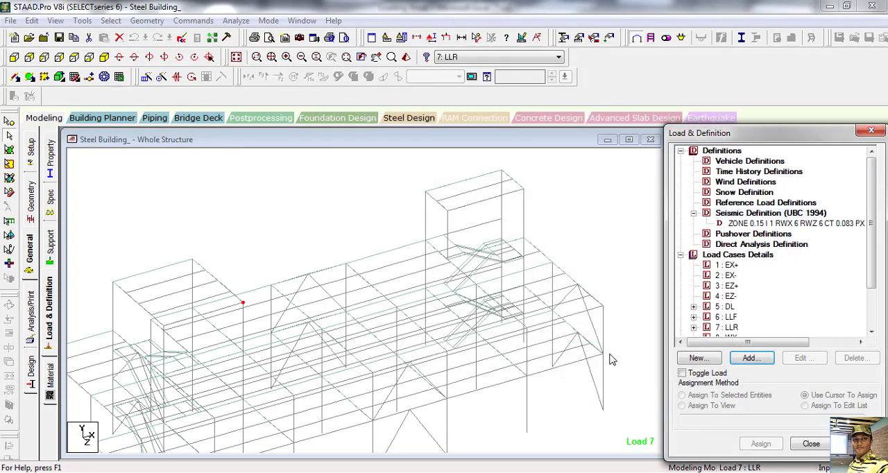
{"action": "left_click", "coordinate": [798, 224]}
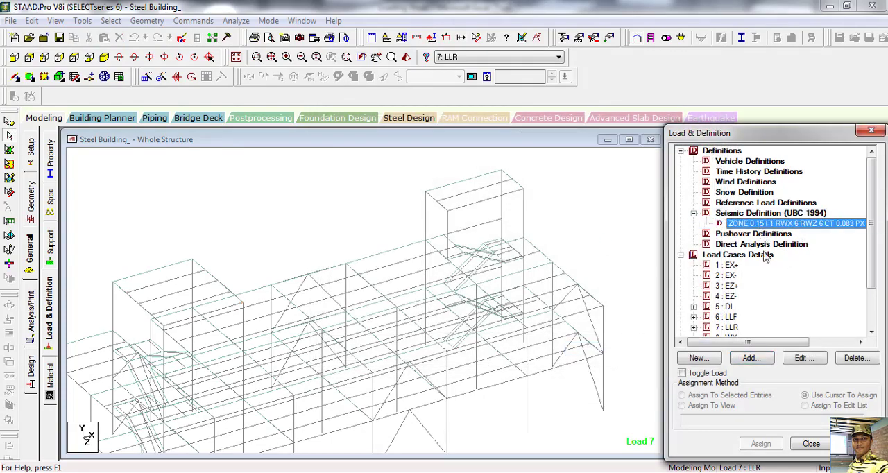
{"action": "left_click", "coordinate": [751, 358]}
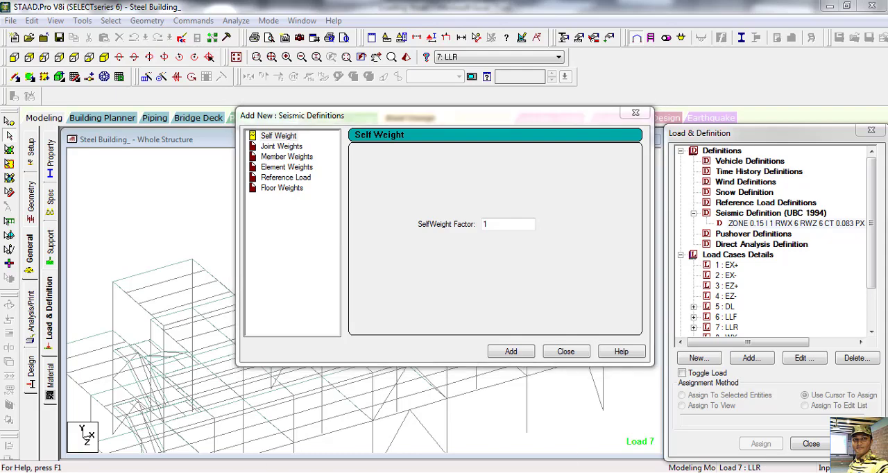
Step: Check the Total Floor Weight, DL value and the cells its formula sums in the Excel Loading Sheet
{"action": "left_click", "coordinate": [376, 424]}
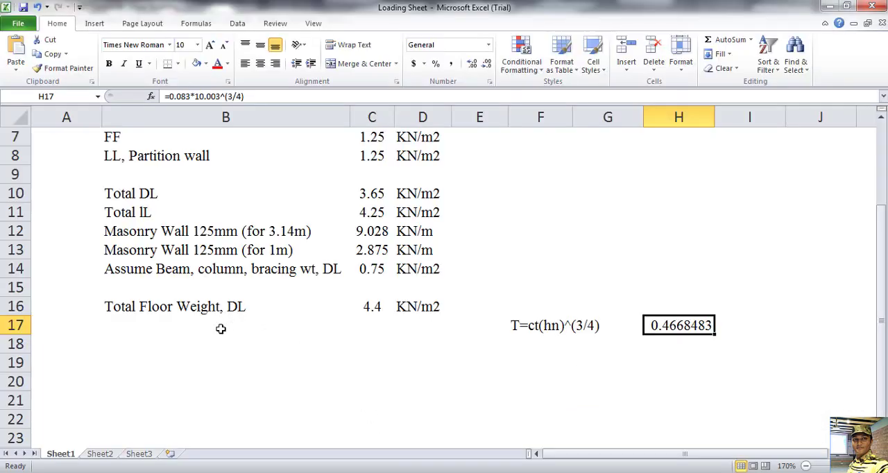
{"action": "scroll", "coordinate": [220, 329], "scroll_direction": "up", "scroll_amount": 2}
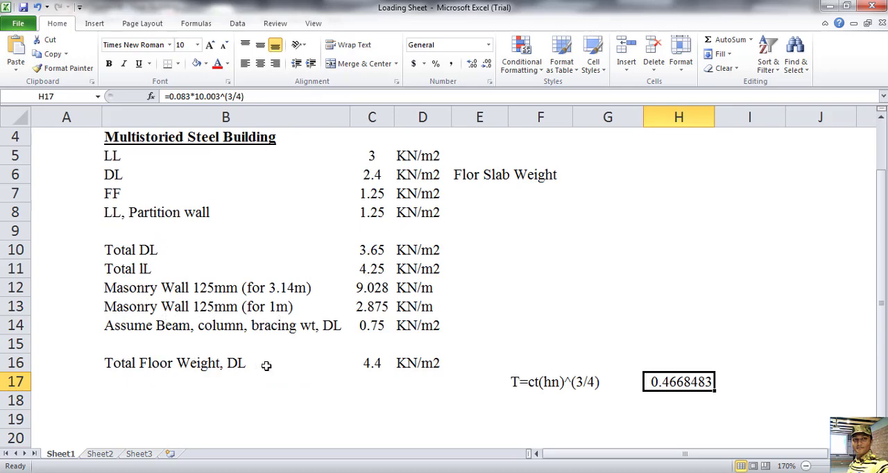
{"action": "left_click", "coordinate": [369, 363]}
{"action": "double_click", "coordinate": [372, 363]}
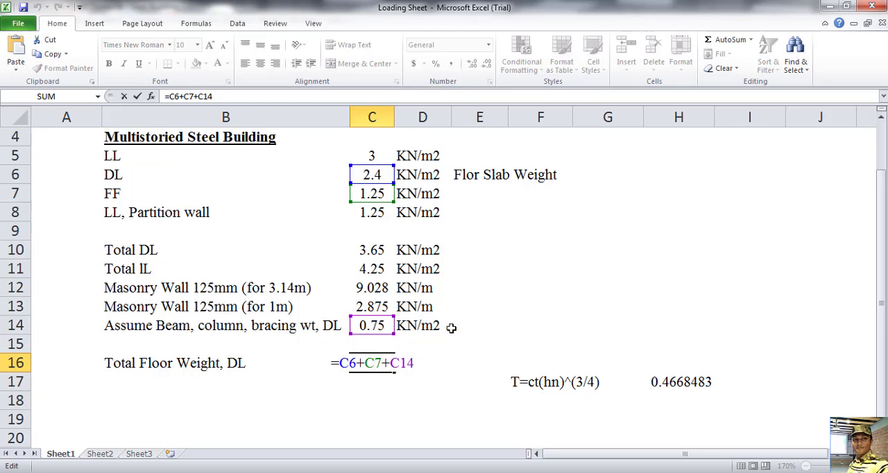
{"action": "key", "text": "ctrl+Return"}
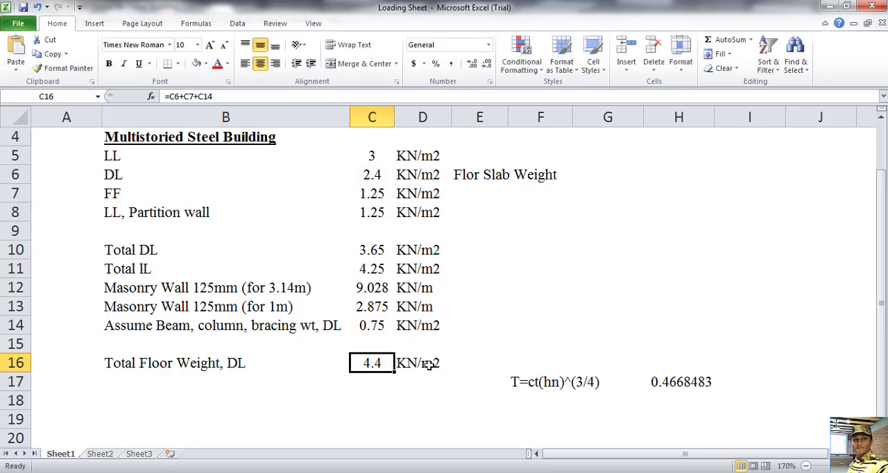
Step: Back in STAAD.Pro, add a seismic floor weight of -4.4 kN/m2 over the Y range 0 to 10.003 m
{"action": "key", "text": "alt+Tab"}
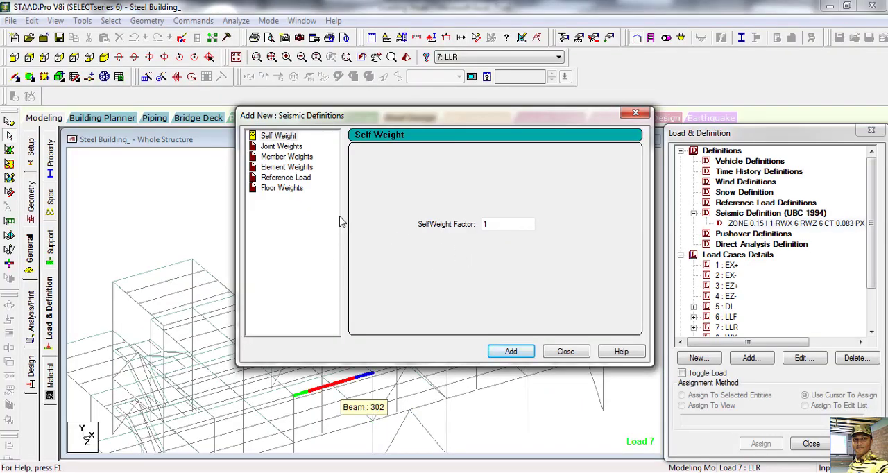
{"action": "left_click", "coordinate": [283, 189]}
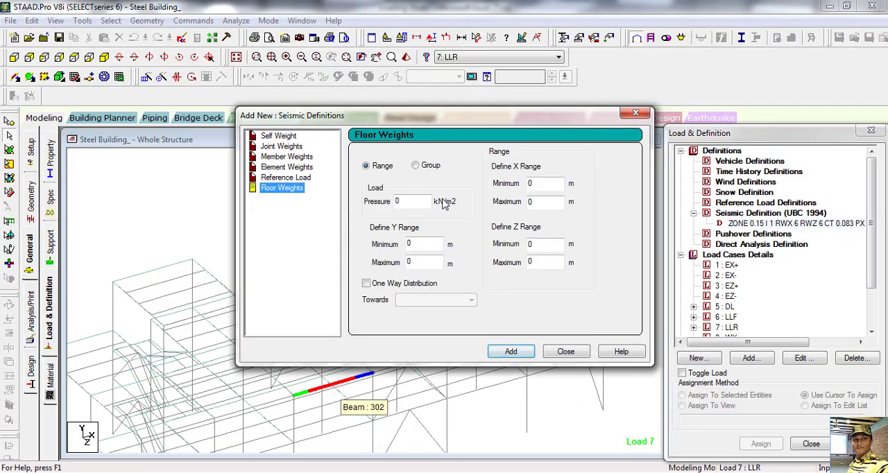
{"action": "double_click", "coordinate": [406, 201]}
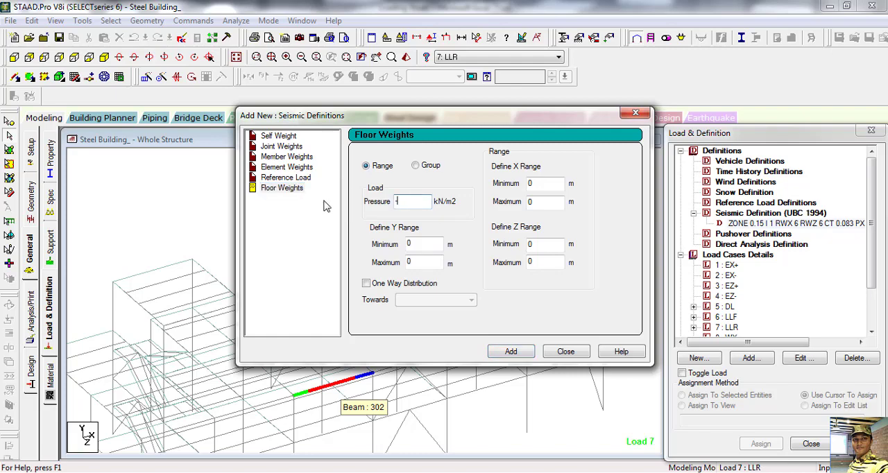
{"action": "type", "text": "-4.4"}
{"action": "double_click", "coordinate": [418, 262]}
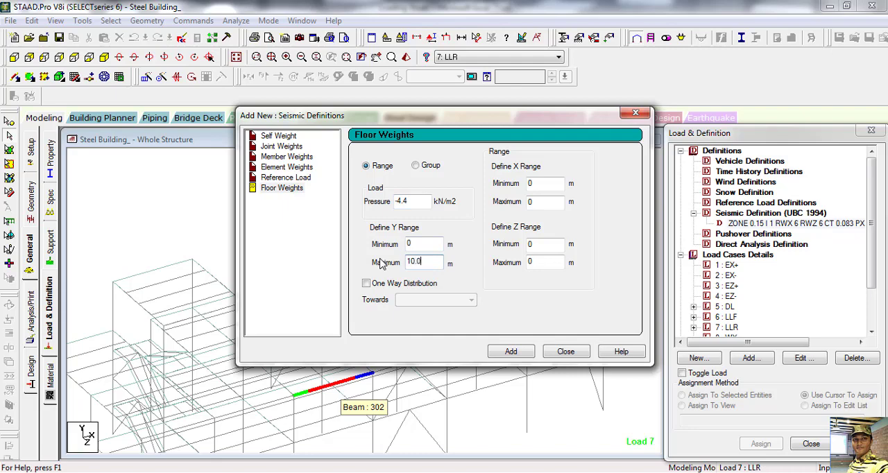
{"action": "type", "text": "10.003"}
{"action": "left_click", "coordinate": [514, 354]}
{"action": "left_click", "coordinate": [566, 352]}
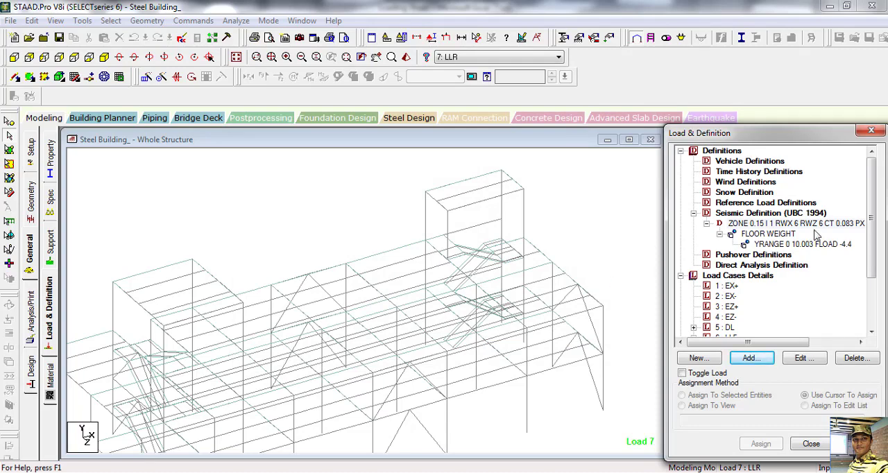
Step: Add a seismic load in the X direction with factor 1 to load case 1: EX+
{"action": "left_click_drag", "start_coordinate": [871, 201], "coordinate": [871, 236]}
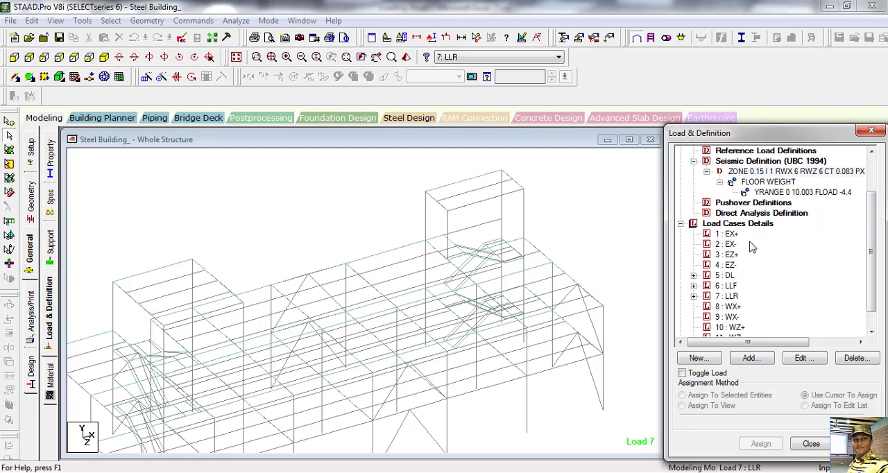
{"action": "left_click", "coordinate": [725, 233]}
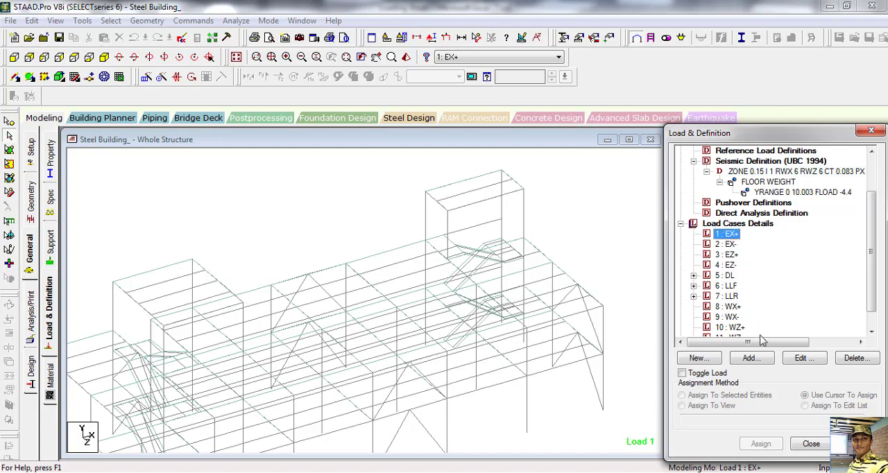
{"action": "left_click", "coordinate": [751, 360]}
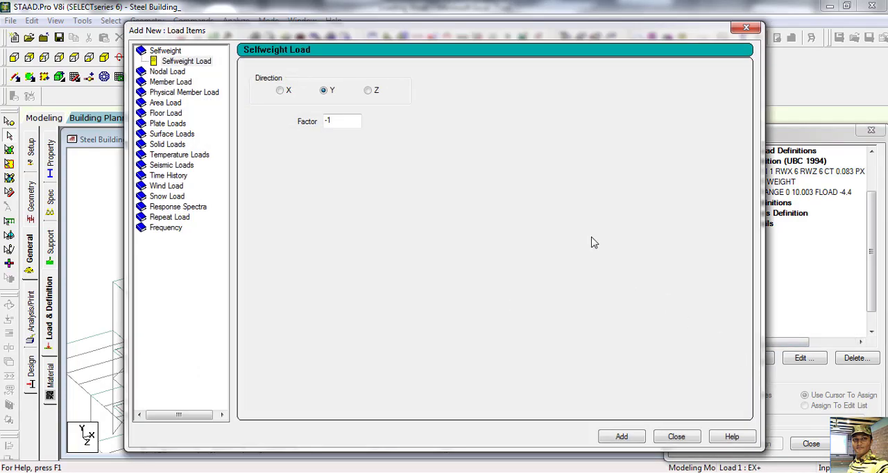
{"action": "left_click_drag", "start_coordinate": [584, 32], "coordinate": [520, 85]}
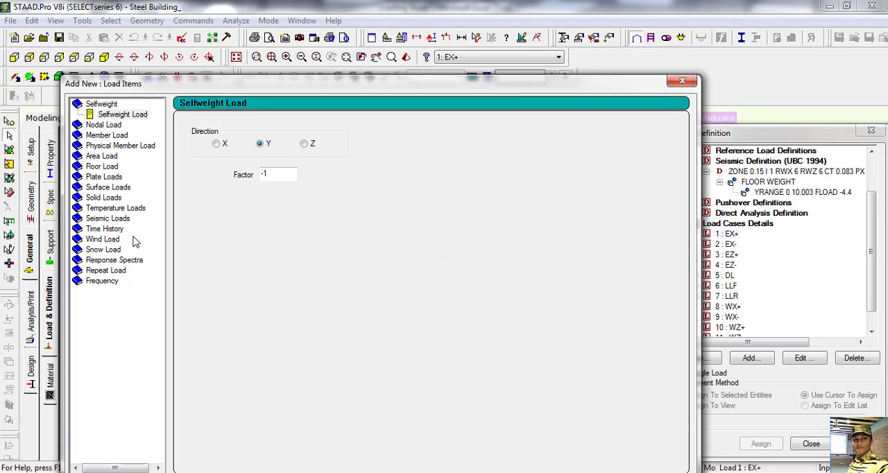
{"action": "left_click", "coordinate": [112, 218]}
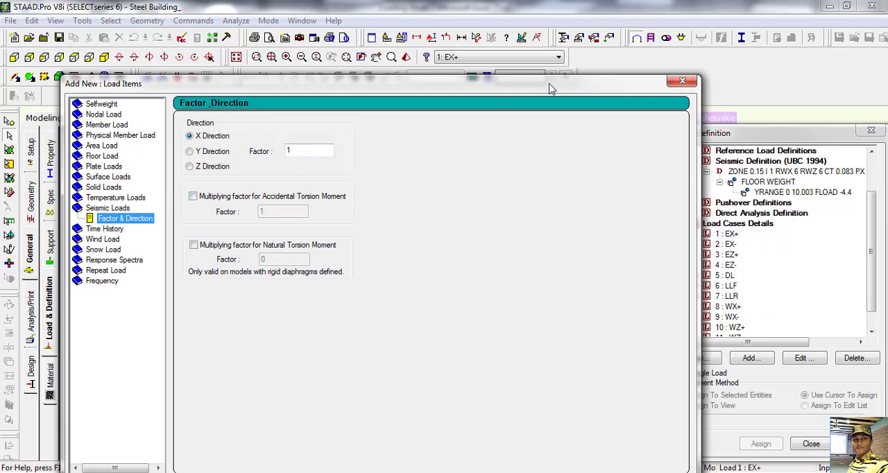
{"action": "left_click_drag", "start_coordinate": [549, 84], "coordinate": [516, 22]}
{"action": "left_click", "coordinate": [525, 429]}
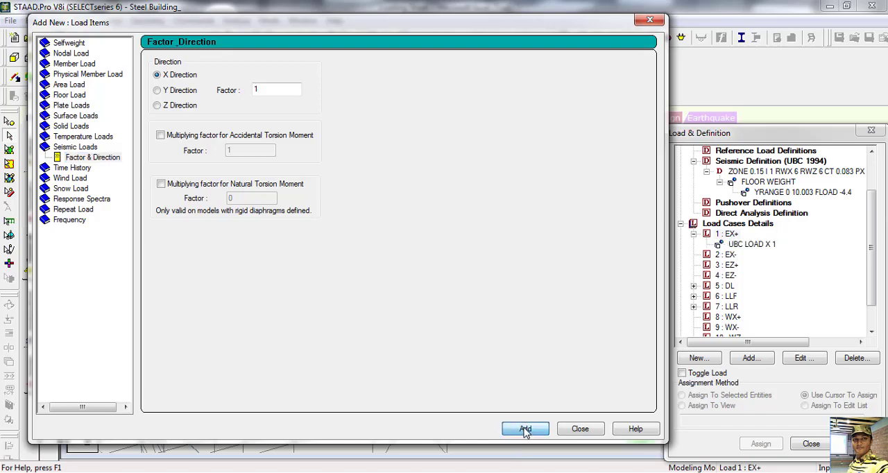
{"action": "left_click", "coordinate": [580, 429]}
Step: Add a seismic load in the X direction with factor -1 to load case 2: EX-
{"action": "left_click", "coordinate": [727, 255]}
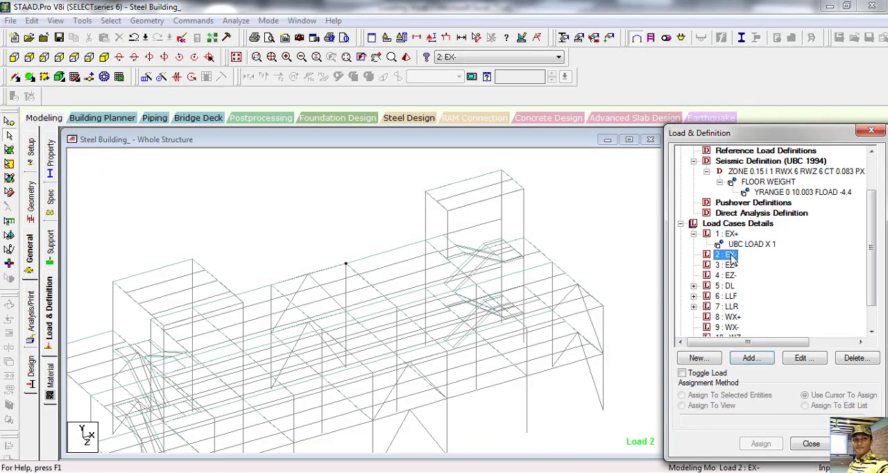
{"action": "left_click", "coordinate": [757, 361]}
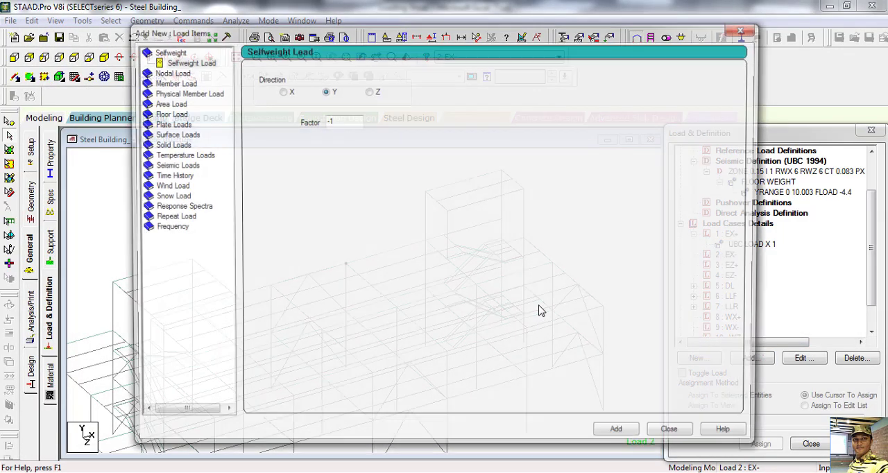
{"action": "left_click", "coordinate": [170, 165]}
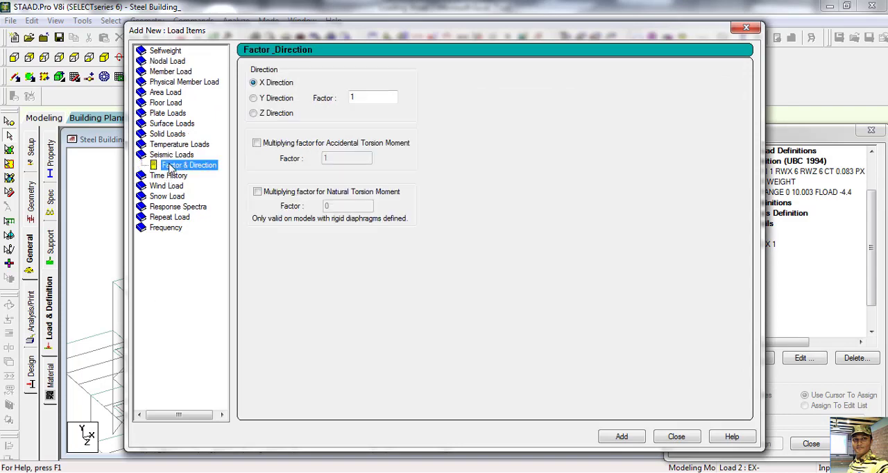
{"action": "double_click", "coordinate": [354, 97]}
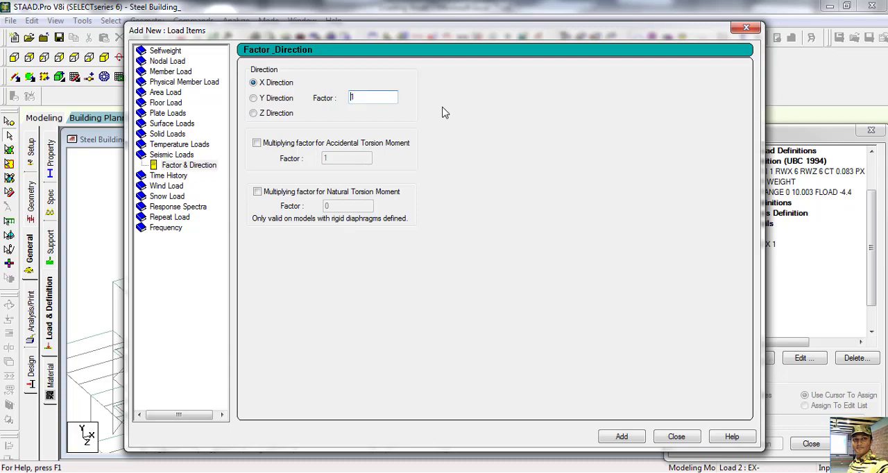
{"action": "type", "text": "-1"}
{"action": "left_click", "coordinate": [620, 436]}
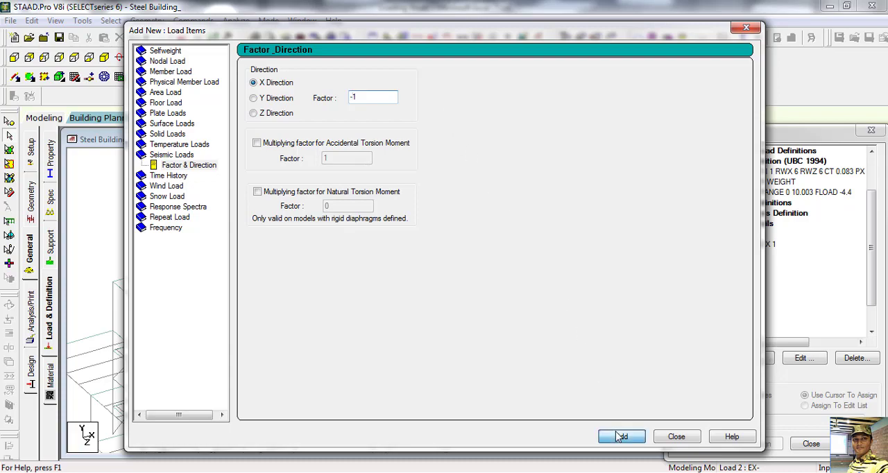
{"action": "left_click", "coordinate": [673, 436]}
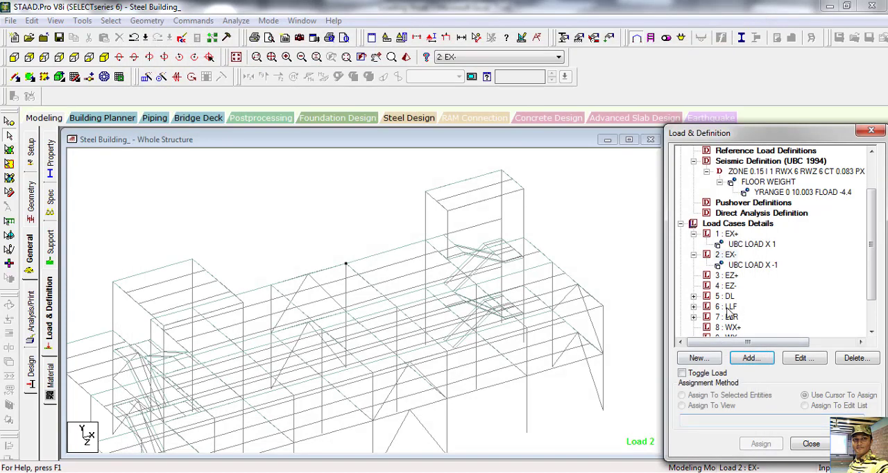
Step: Add a seismic load in the Z direction with factor 1 to load case 3: EZ+
{"action": "left_click", "coordinate": [728, 276]}
{"action": "left_click", "coordinate": [750, 358]}
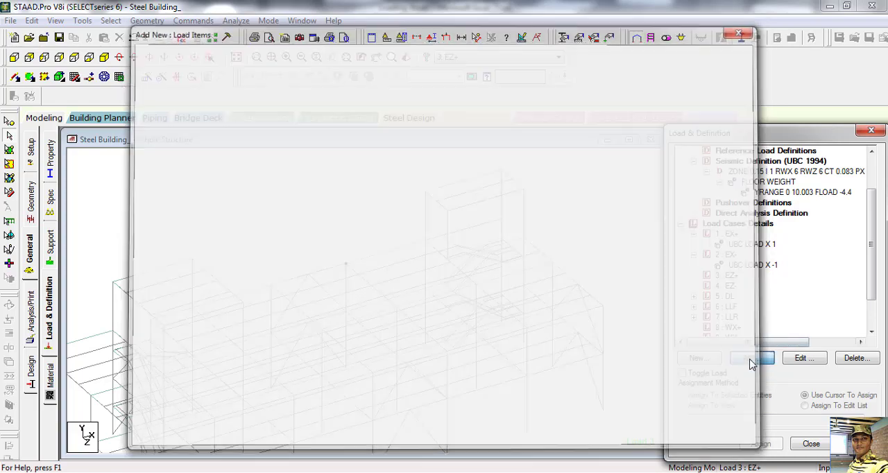
{"action": "left_click", "coordinate": [170, 165]}
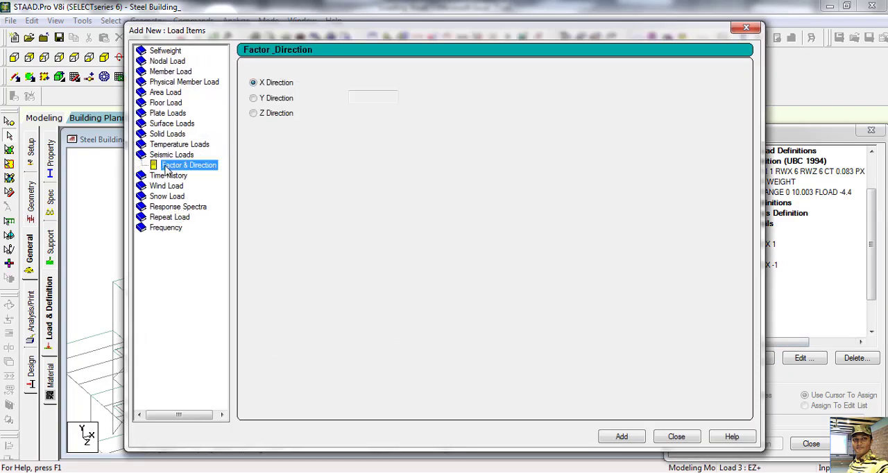
{"action": "left_click", "coordinate": [253, 114]}
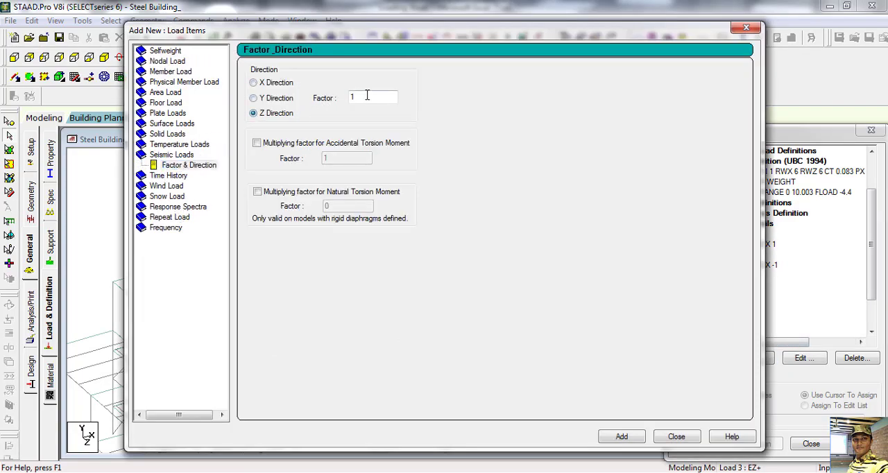
{"action": "left_click", "coordinate": [620, 438]}
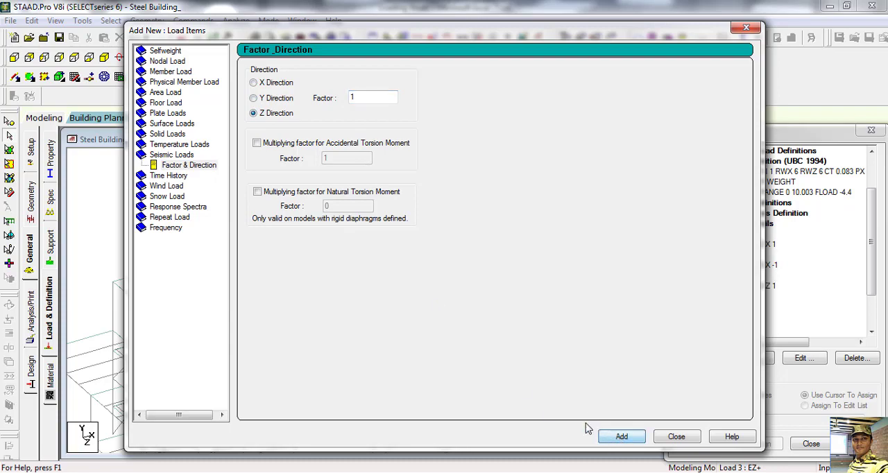
{"action": "left_click", "coordinate": [675, 437]}
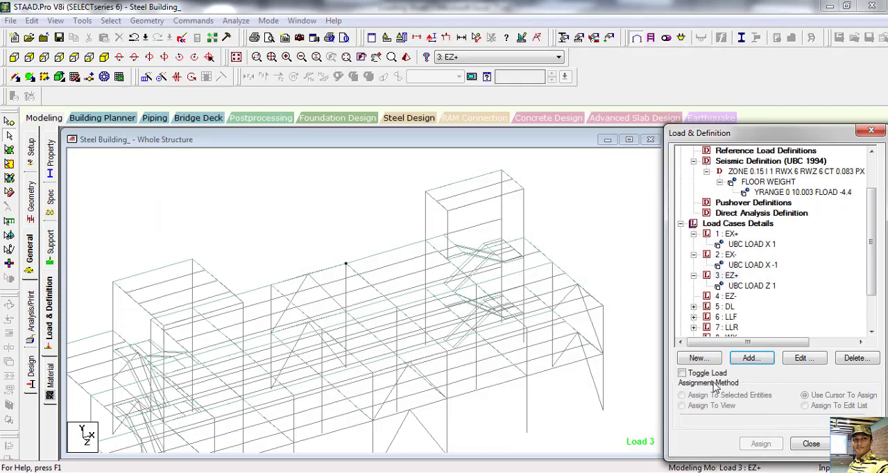
Step: Add a seismic load in the Z direction with factor -1 to load case 4: EZ-
{"action": "left_click", "coordinate": [728, 297]}
{"action": "left_click", "coordinate": [752, 358]}
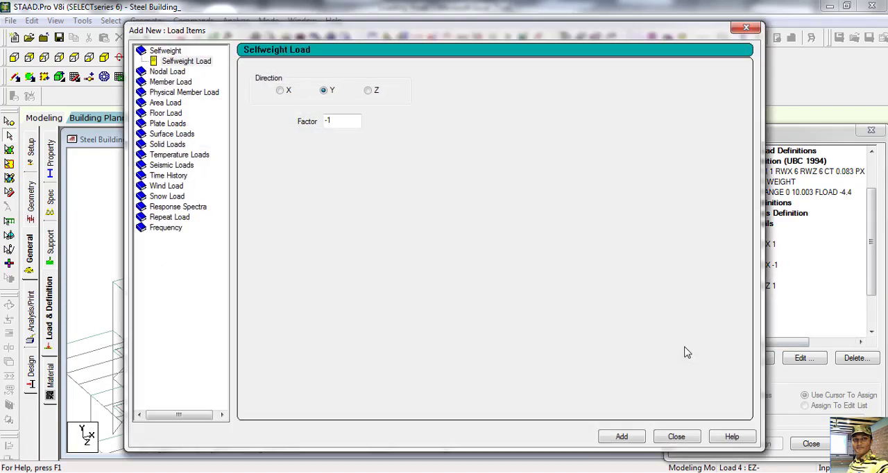
{"action": "left_click", "coordinate": [173, 197]}
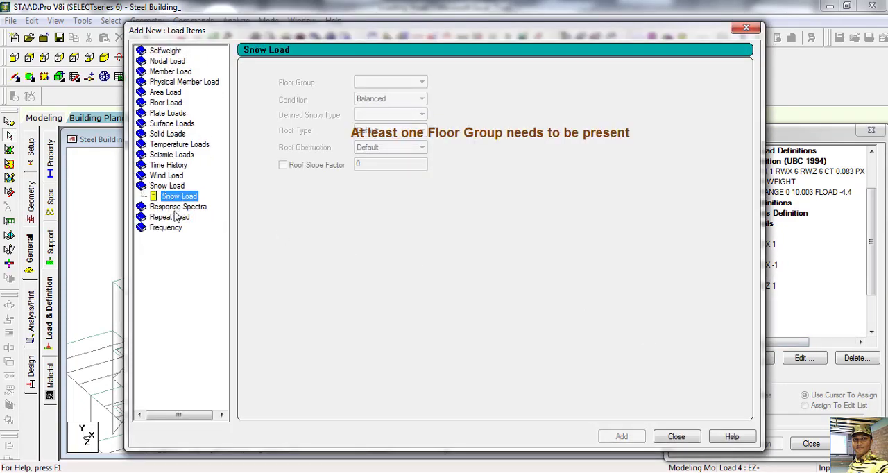
{"action": "left_click", "coordinate": [174, 155]}
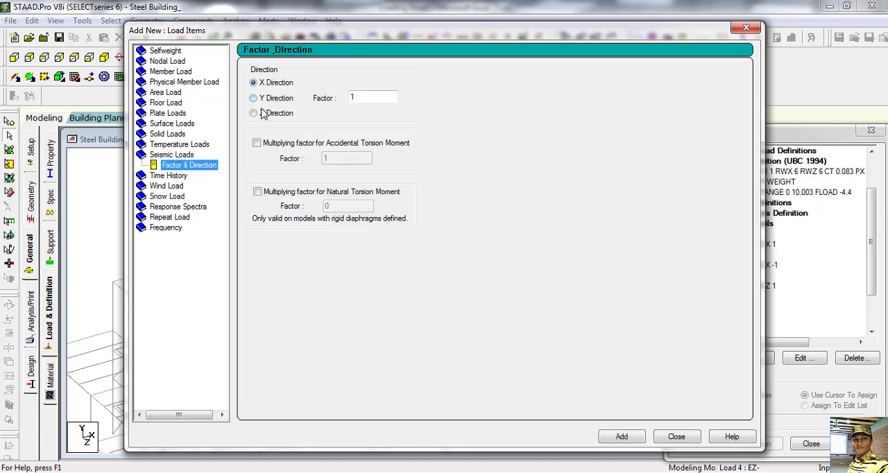
{"action": "left_click", "coordinate": [255, 114]}
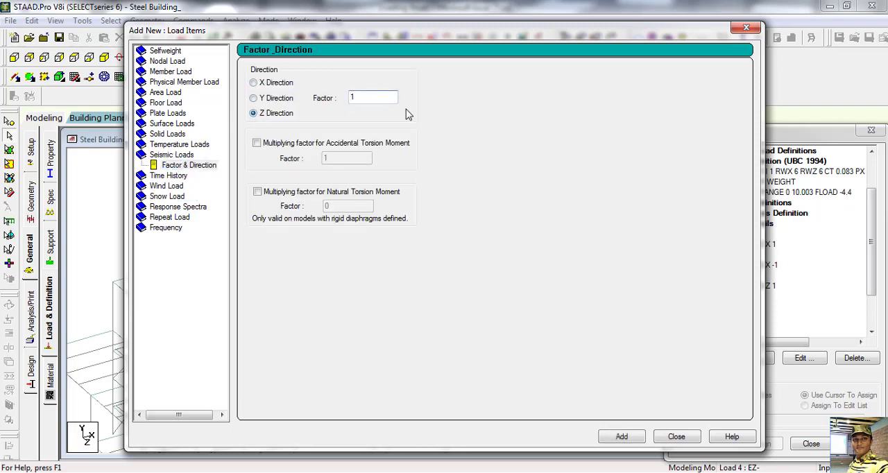
{"action": "type", "text": "-"}
{"action": "left_click", "coordinate": [622, 437]}
{"action": "left_click", "coordinate": [672, 438]}
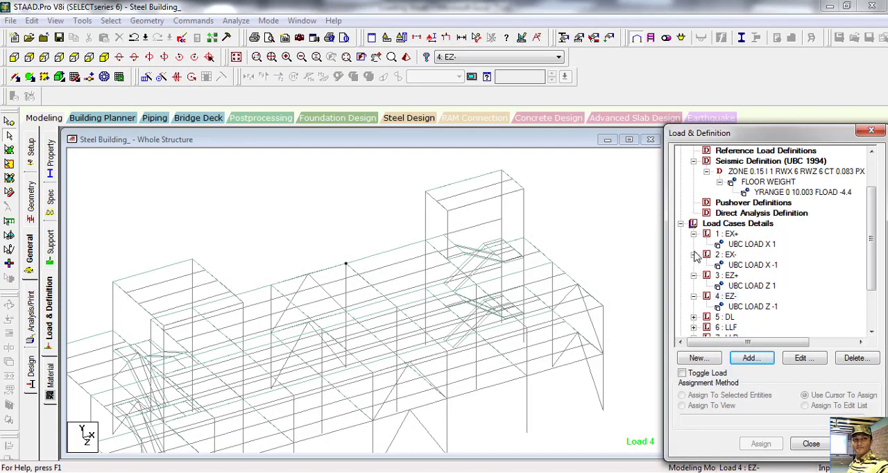
Step: Collapse load cases 1: EX+ to 4: EZ- in the load tree
{"action": "left_click", "coordinate": [693, 233]}
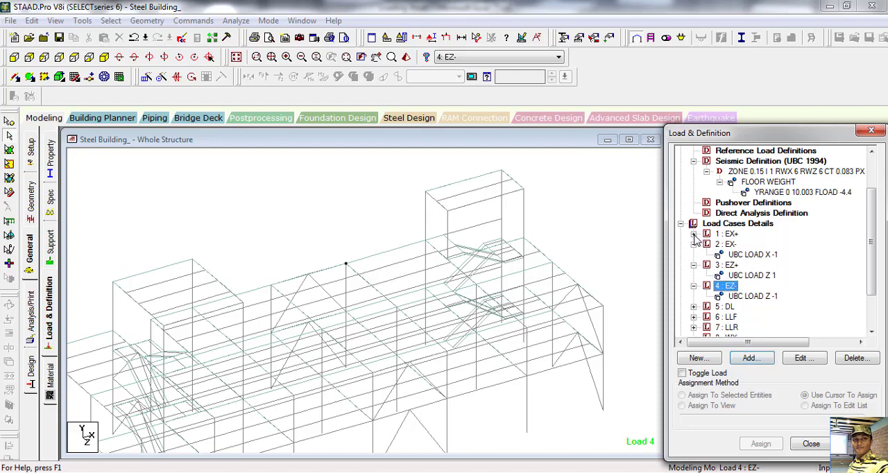
{"action": "left_click", "coordinate": [693, 244]}
{"action": "left_click", "coordinate": [694, 255]}
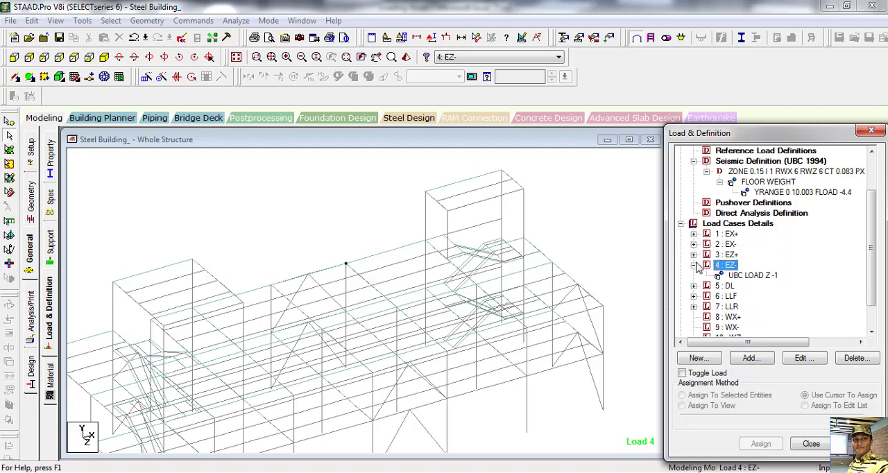
{"action": "left_click", "coordinate": [693, 266]}
Step: Add two wind definitions, type 1 commented WIND Short and type 2 commented WIND Long
{"action": "scroll", "coordinate": [744, 294], "scroll_direction": "up", "scroll_amount": 3}
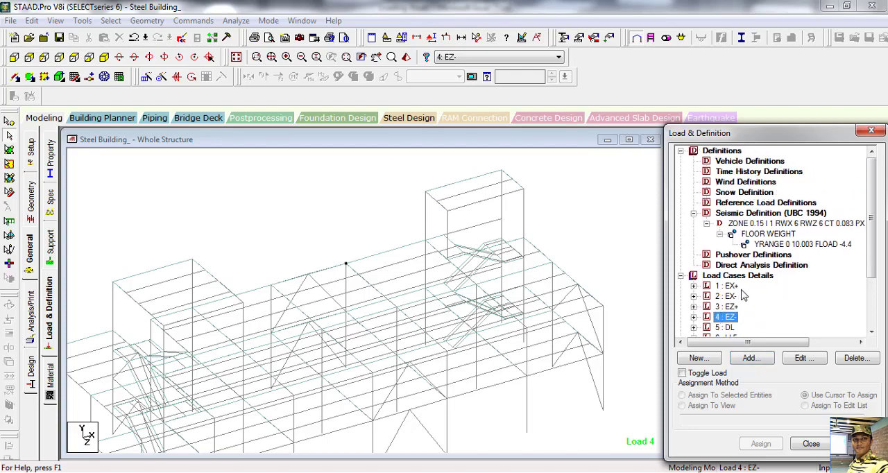
{"action": "left_click", "coordinate": [719, 183]}
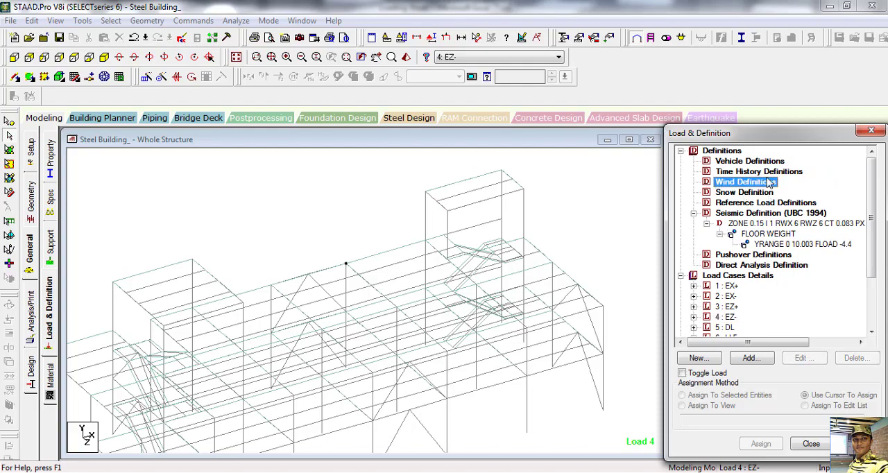
{"action": "left_click", "coordinate": [752, 358]}
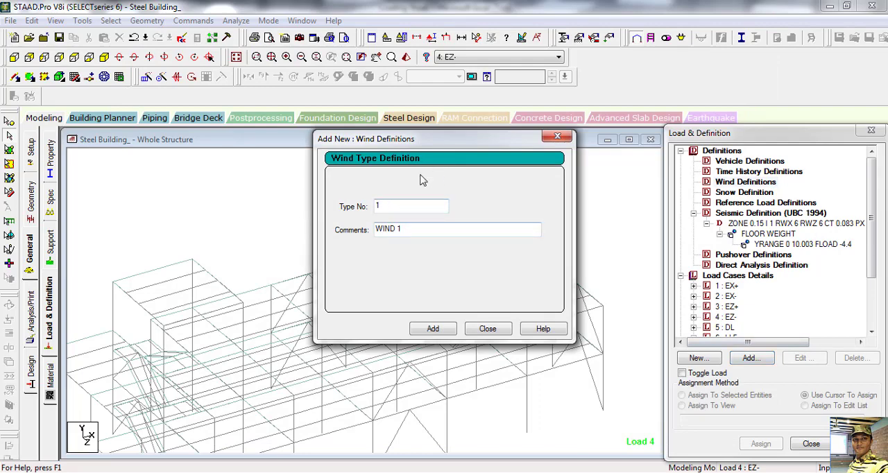
{"action": "left_click", "coordinate": [420, 226]}
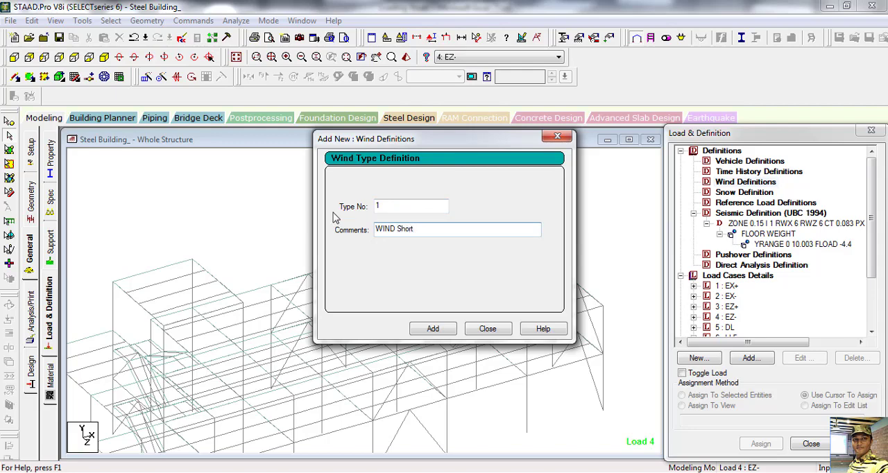
{"action": "left_click", "coordinate": [431, 329]}
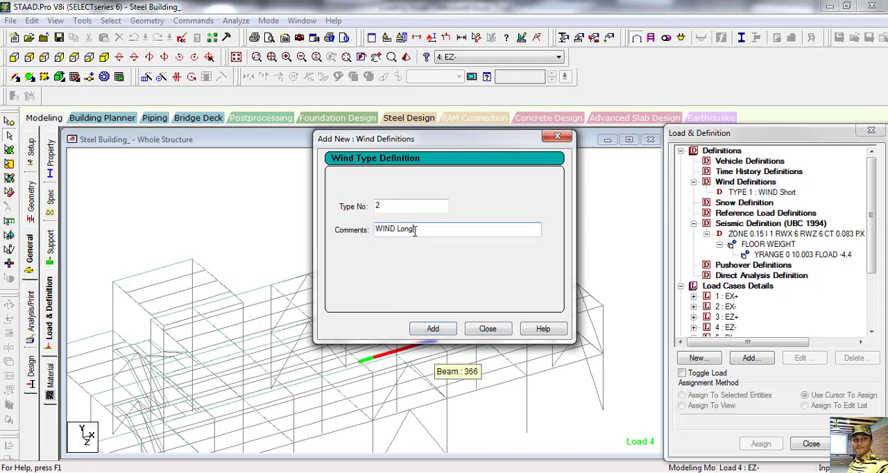
{"action": "left_click", "coordinate": [431, 329]}
{"action": "left_click", "coordinate": [487, 329]}
Step: Select wind definition TYPE 1: WIND Short and save the modified structure
{"action": "left_click", "coordinate": [742, 183]}
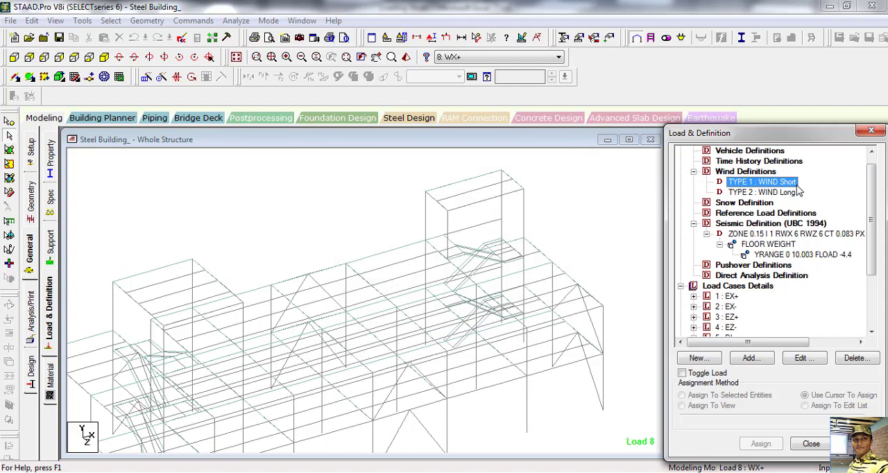
{"action": "left_click", "coordinate": [777, 329]}
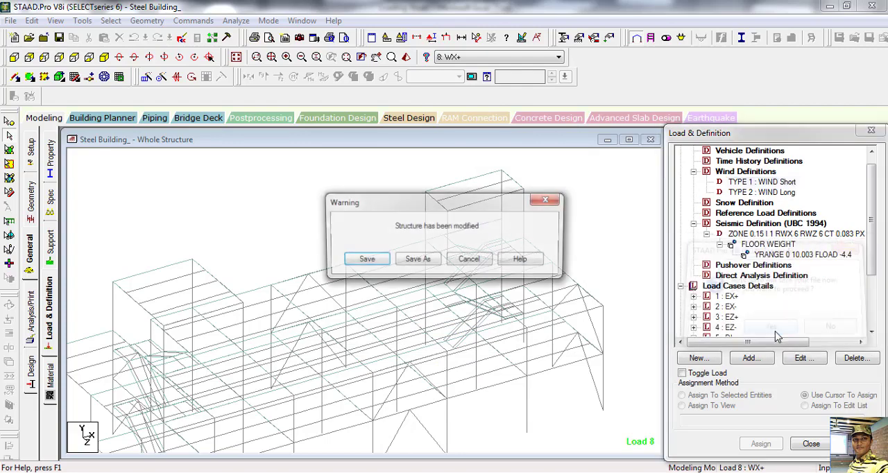
{"action": "left_click", "coordinate": [383, 261]}
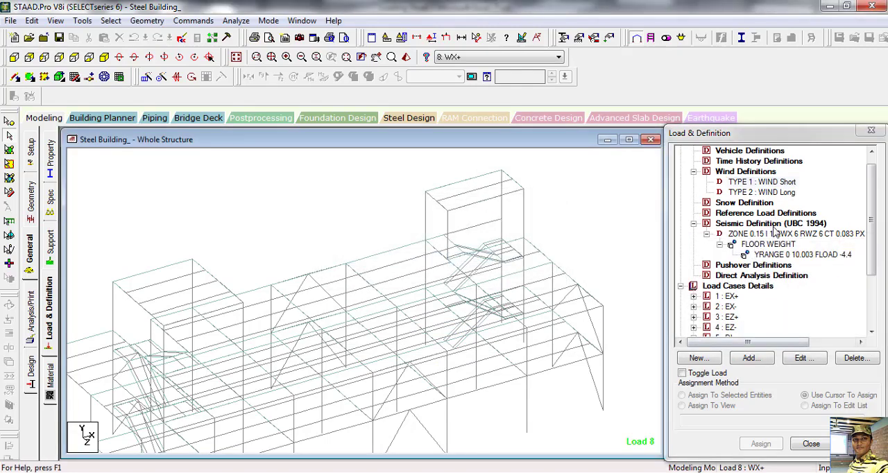
Step: Start a custom wind intensity for TYPE 1: WIND Short and fill in the height of the first row
{"action": "left_click", "coordinate": [751, 359]}
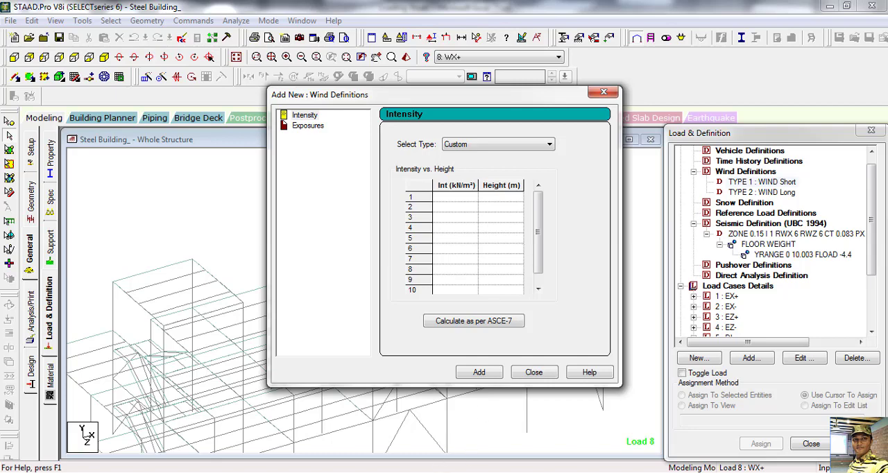
{"action": "mouse_move", "coordinate": [421, 472]}
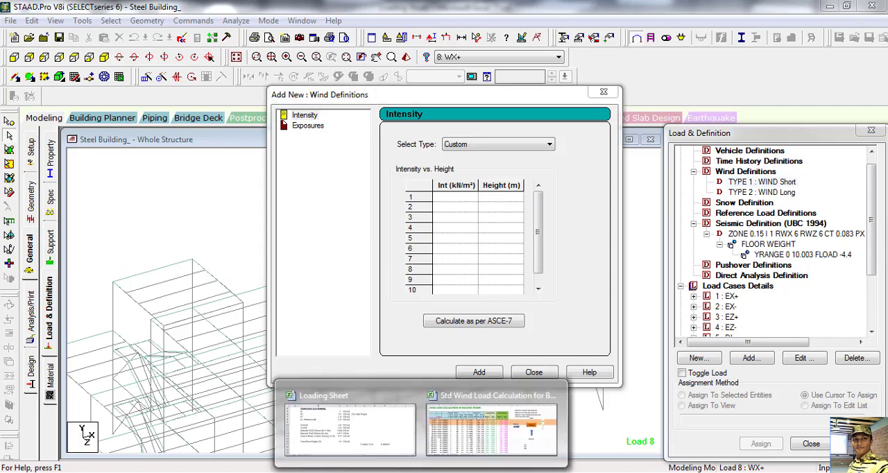
{"action": "left_click", "coordinate": [502, 199]}
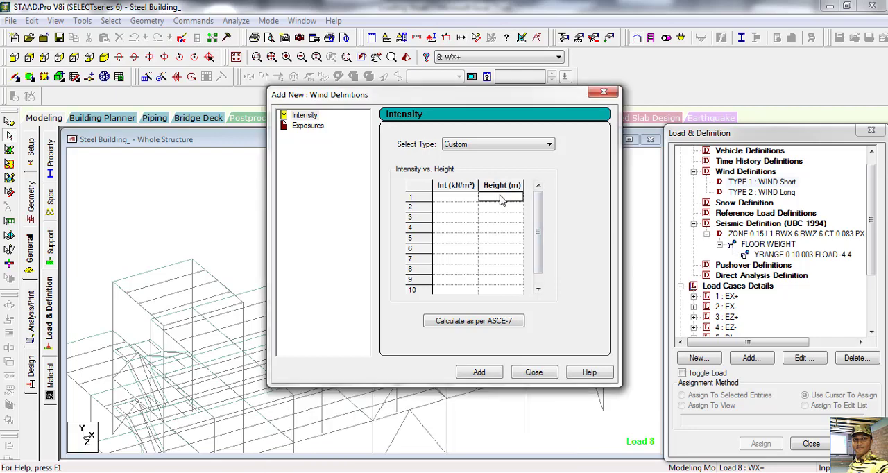
{"action": "type", "text": "3.673"}
Step: Switch to the Excel wind load calculation workbook and check the 1st floor's height, wind speed, height coefficient, sustained pressure formula and gust coefficient
{"action": "left_click", "coordinate": [470, 423]}
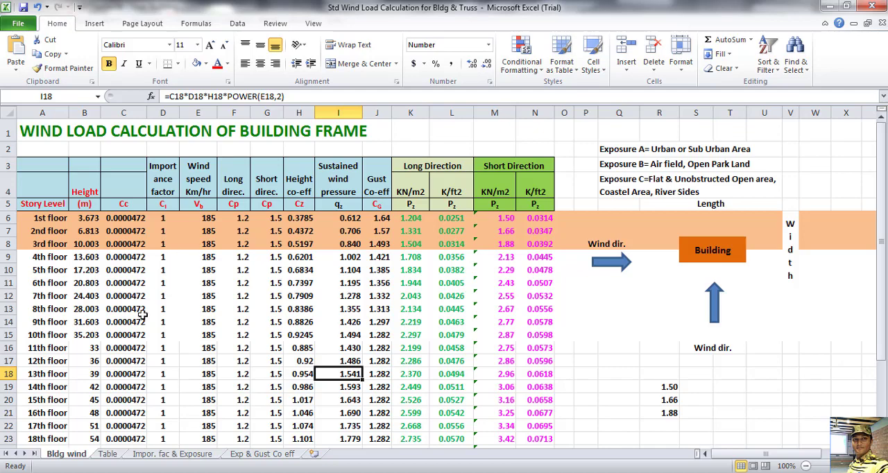
{"action": "left_click", "coordinate": [94, 217]}
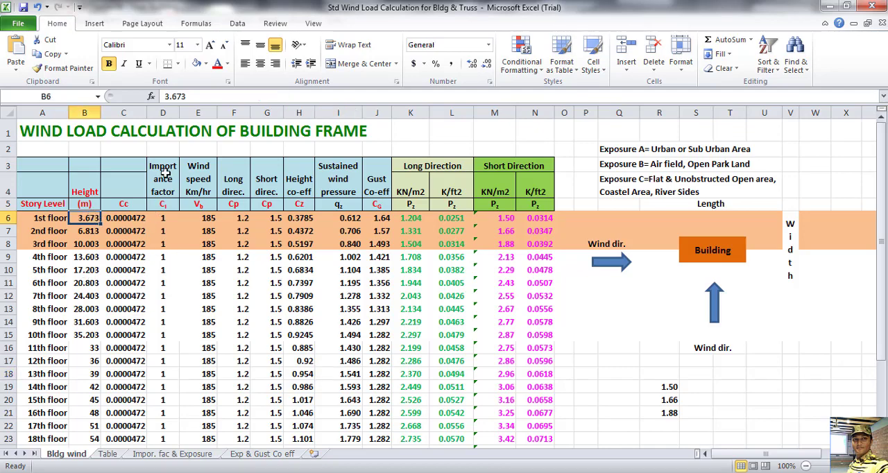
{"action": "left_click", "coordinate": [201, 219]}
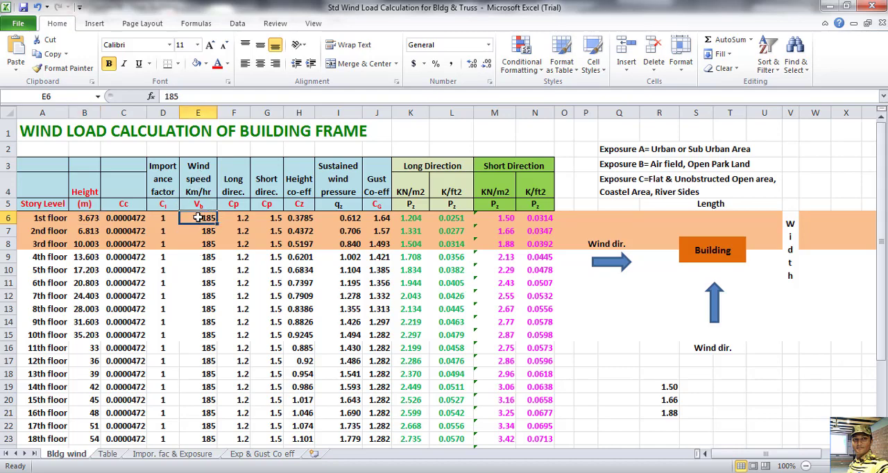
{"action": "left_click", "coordinate": [294, 220]}
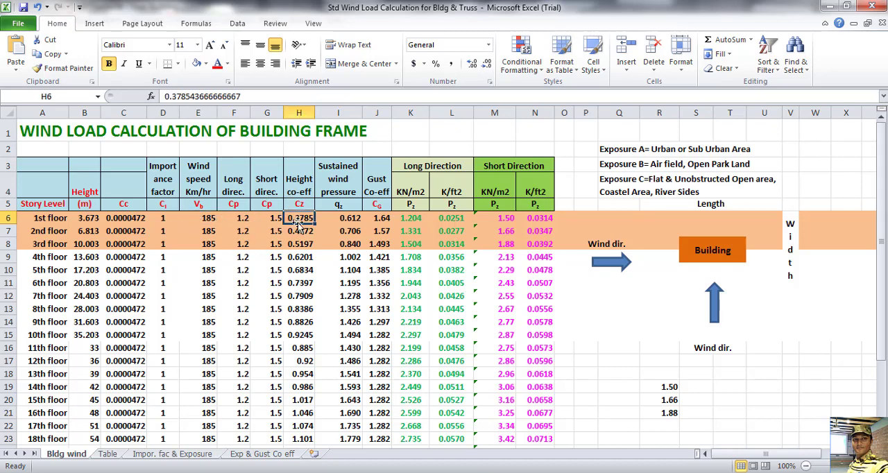
{"action": "left_click", "coordinate": [347, 221]}
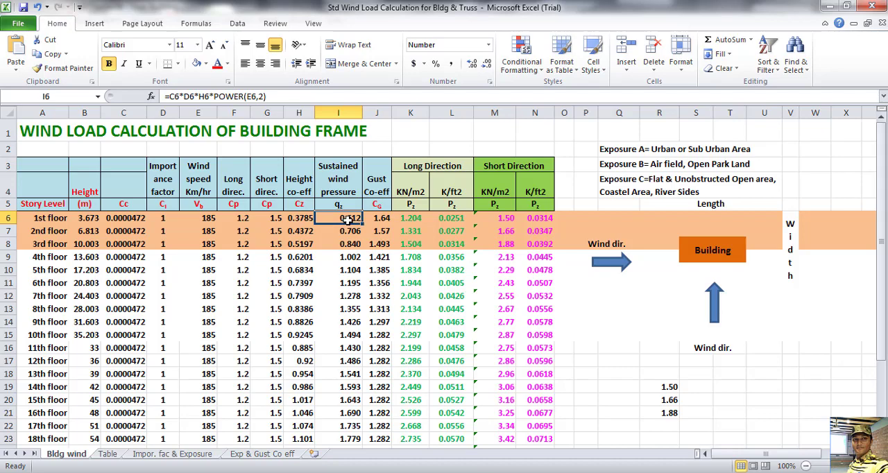
{"action": "double_click", "coordinate": [349, 220]}
{"action": "key", "text": "Escape"}
{"action": "left_click", "coordinate": [381, 220]}
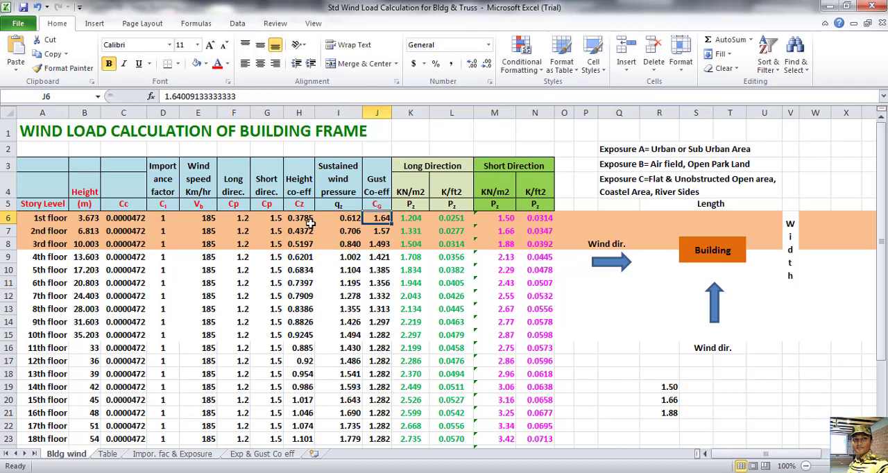
Step: Examine the linear interpolation of the Exposure A gust coefficient for the three floor heights on the Exp & Gust Co eff sheet
{"action": "left_click", "coordinate": [307, 219]}
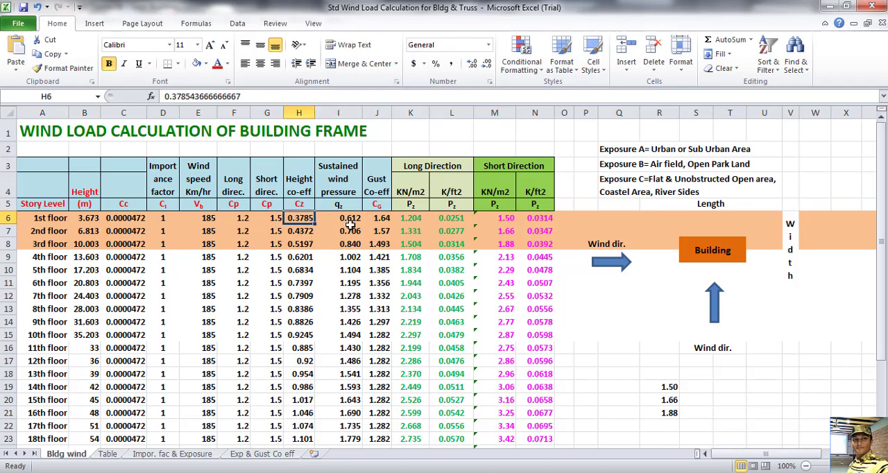
{"action": "left_click", "coordinate": [264, 454]}
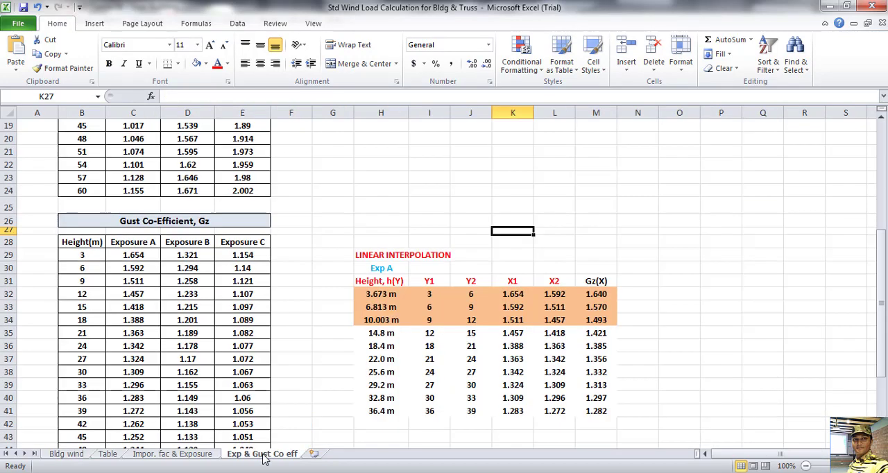
{"action": "left_click", "coordinate": [363, 293]}
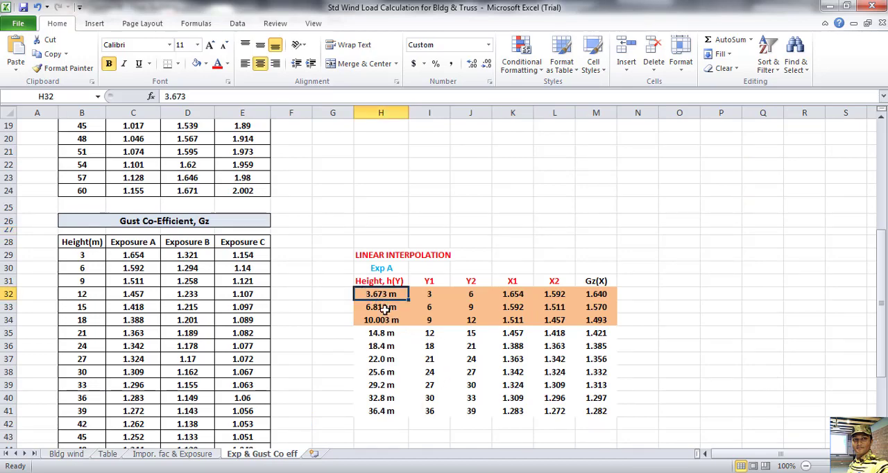
{"action": "left_click", "coordinate": [380, 308]}
{"action": "left_click", "coordinate": [381, 320]}
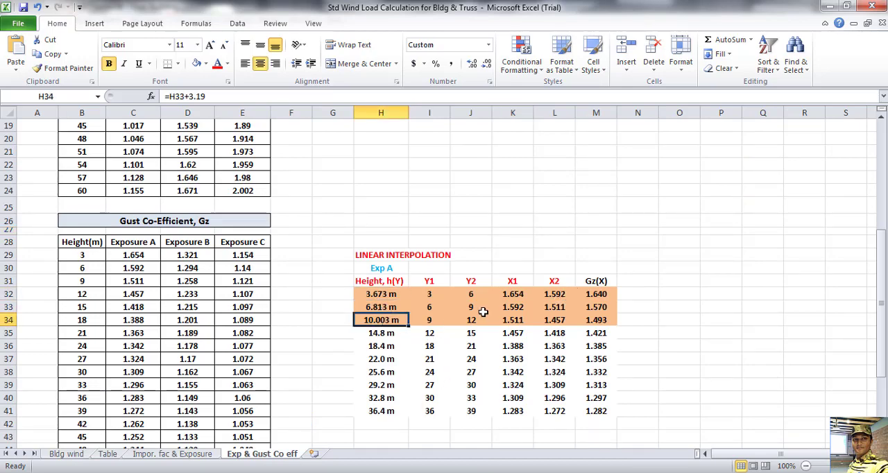
{"action": "left_click", "coordinate": [600, 295]}
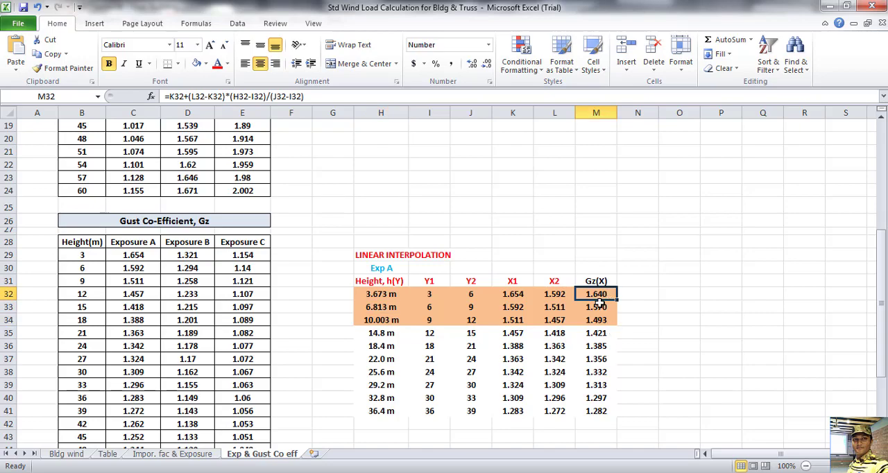
{"action": "scroll", "coordinate": [582, 288], "scroll_direction": "down", "scroll_amount": 1}
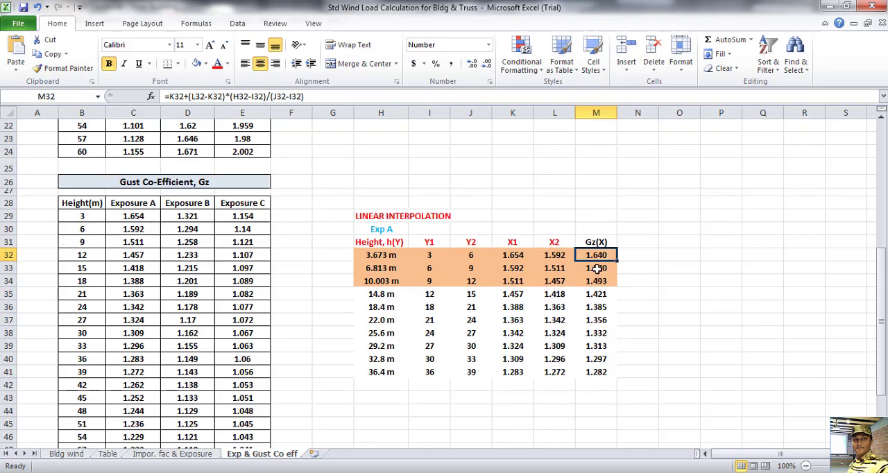
{"action": "scroll", "coordinate": [601, 253], "scroll_direction": "down", "scroll_amount": 3}
{"action": "scroll", "coordinate": [601, 244], "scroll_direction": "up", "scroll_amount": 1}
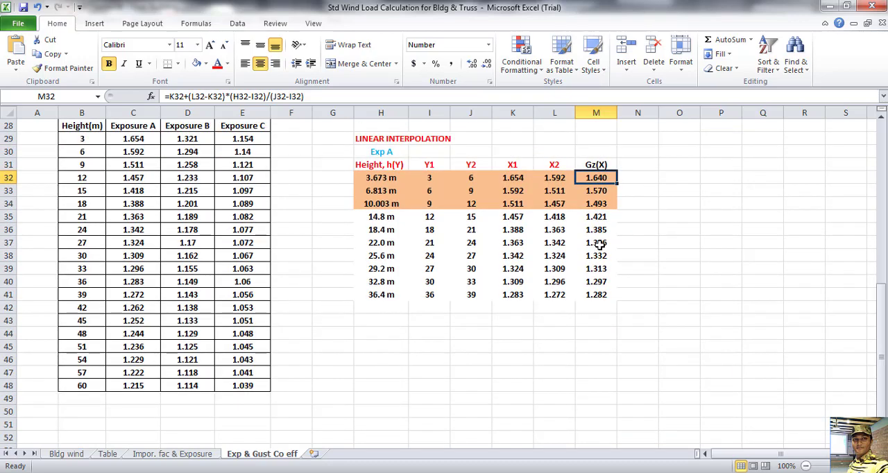
{"action": "scroll", "coordinate": [599, 239], "scroll_direction": "down", "scroll_amount": 10}
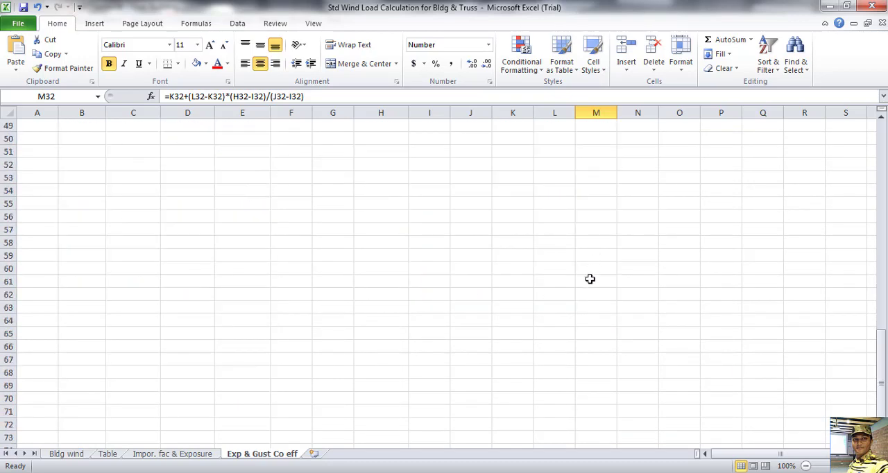
Step: Check the interpolation formula for the Exposure A height coefficient Cz at the first floor's height
{"action": "scroll", "coordinate": [589, 280], "scroll_direction": "up", "scroll_amount": 17}
{"action": "scroll", "coordinate": [590, 280], "scroll_direction": "up", "scroll_amount": 2}
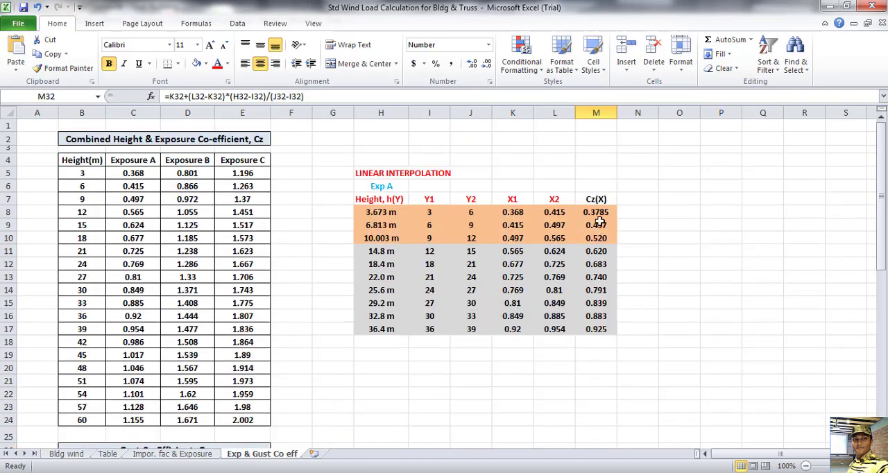
{"action": "left_click", "coordinate": [374, 215]}
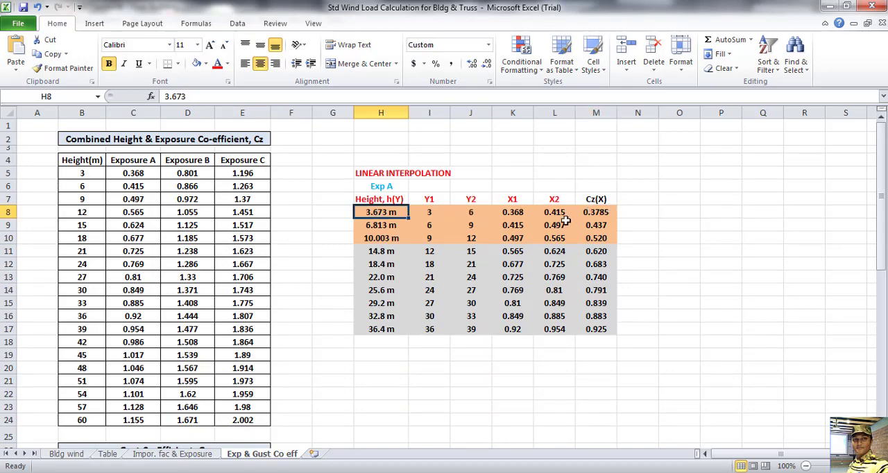
{"action": "double_click", "coordinate": [591, 213]}
{"action": "key", "text": "Escape"}
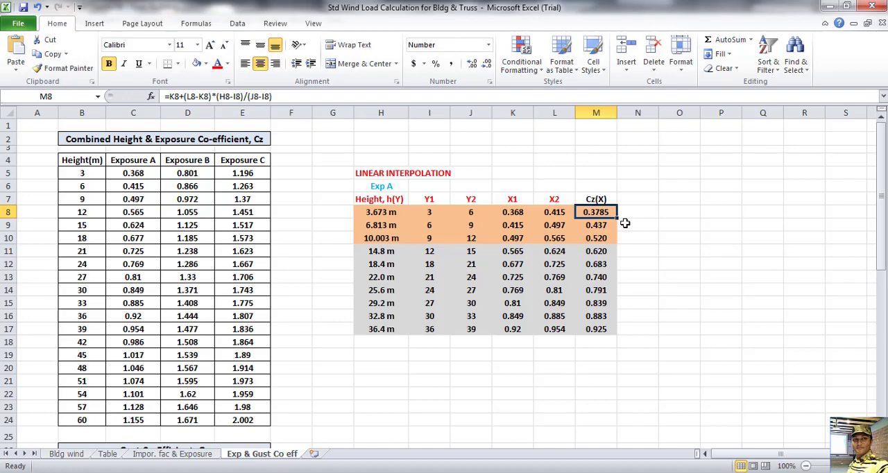
Step: Return to the Bldg wind sheet and check the first three floor heights and the 1st floor's short-direction pressure formula
{"action": "left_click", "coordinate": [69, 454]}
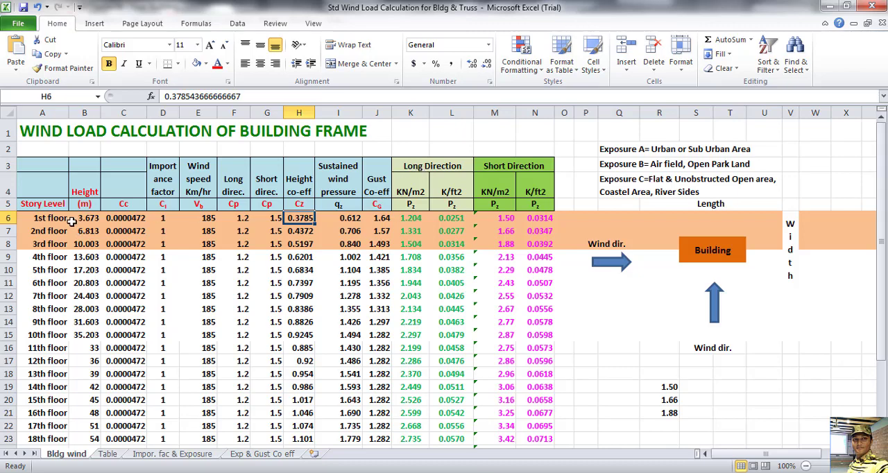
{"action": "left_click", "coordinate": [93, 221]}
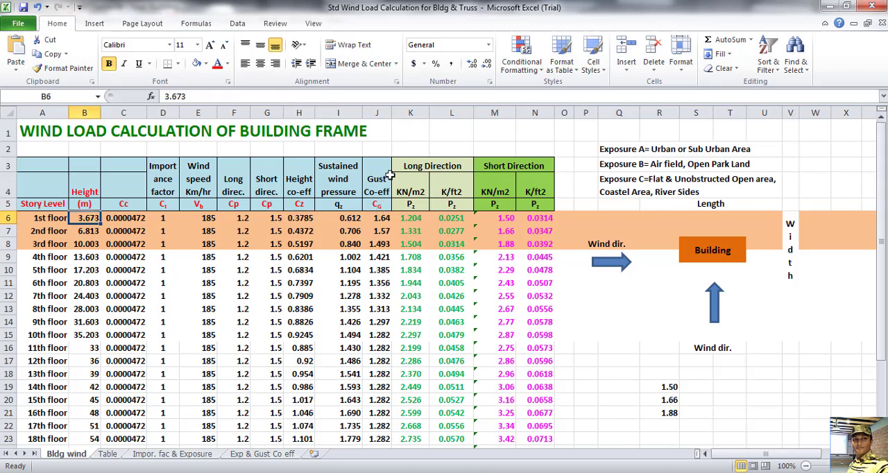
{"action": "left_click", "coordinate": [505, 218]}
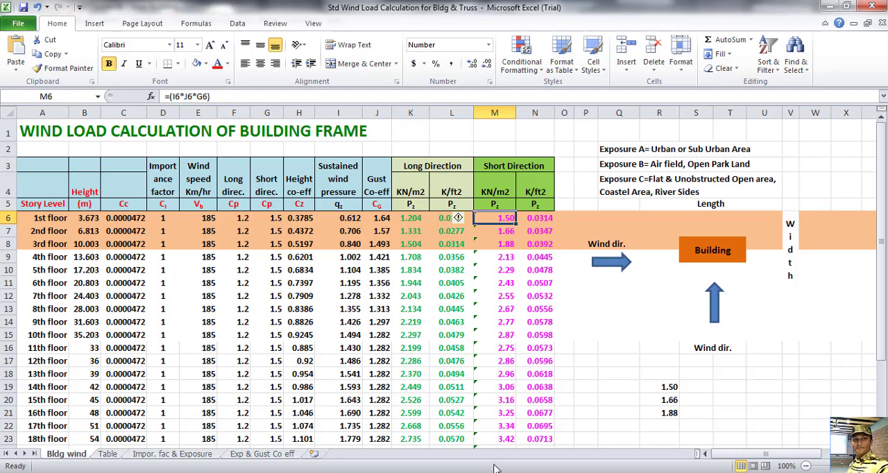
{"action": "left_click", "coordinate": [96, 218]}
{"action": "left_click", "coordinate": [88, 231]}
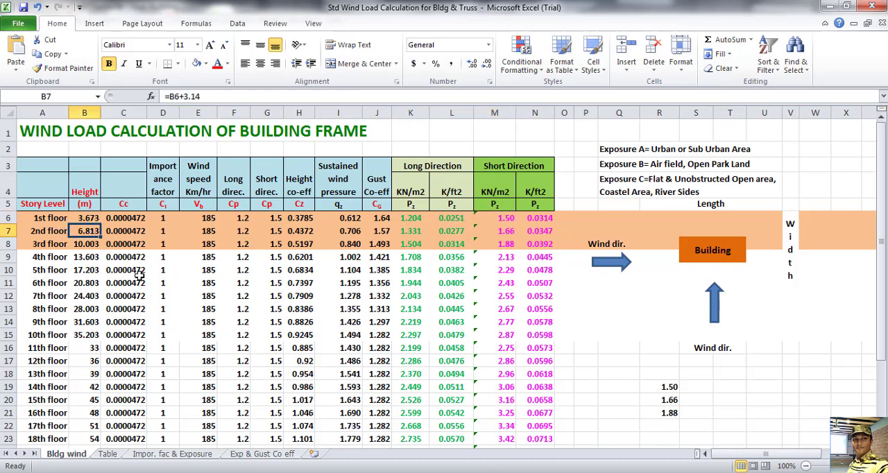
{"action": "left_click", "coordinate": [84, 243]}
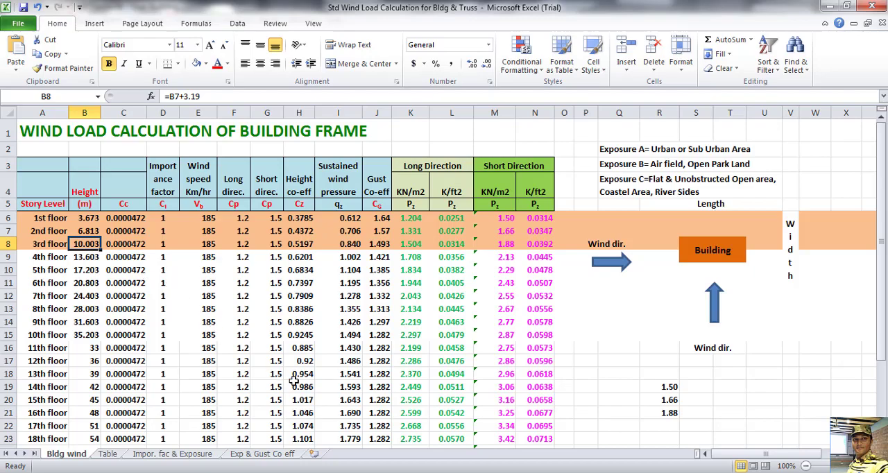
Step: Switch to STAAD.Pro and set the heights of rows 2 and 3 of the WIND Short intensity to 6.813 and 10.003 m
{"action": "key", "text": "alt+Tab"}
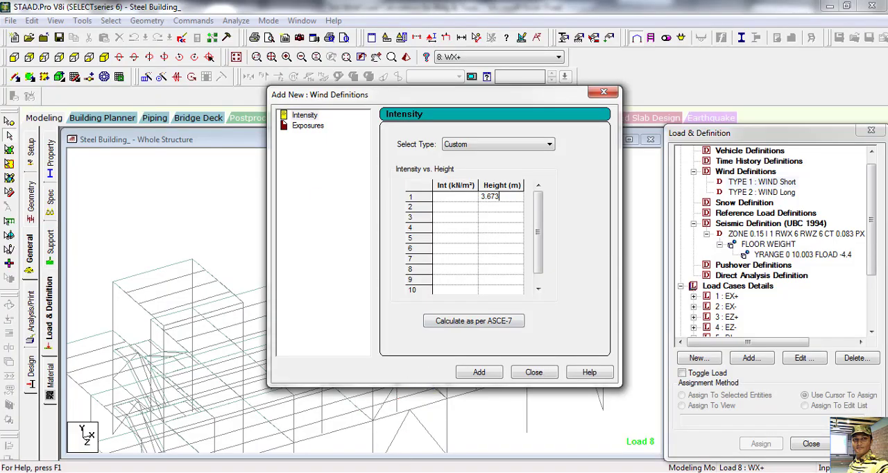
{"action": "left_click", "coordinate": [421, 472]}
{"action": "left_click", "coordinate": [491, 425]}
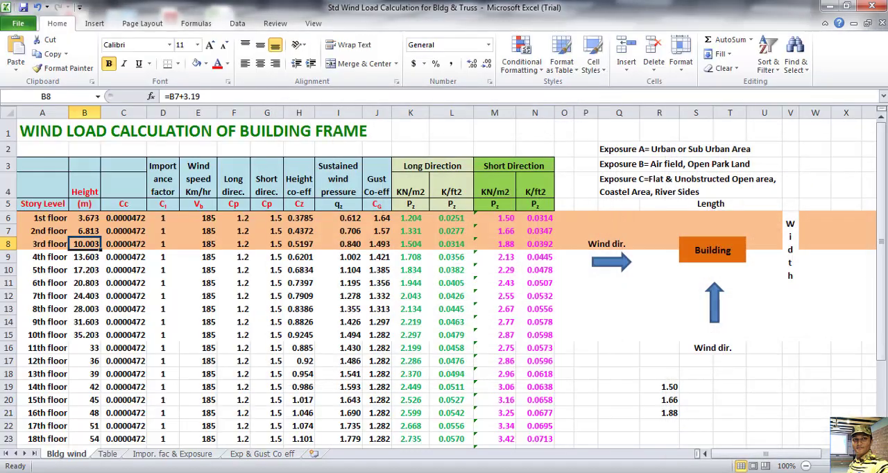
{"action": "key", "text": "alt+Tab"}
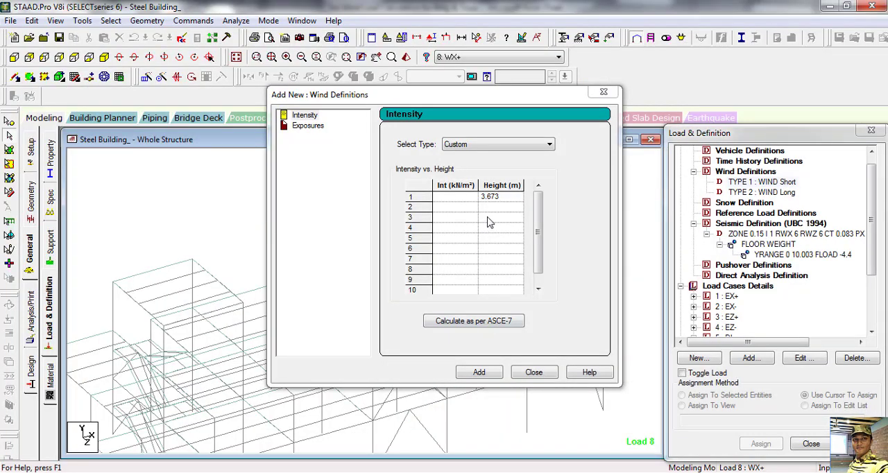
{"action": "type", "text": "6.813"}
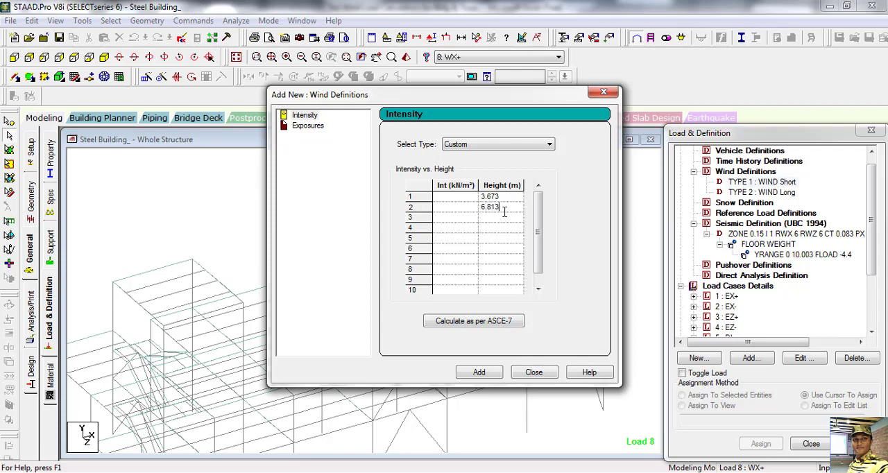
{"action": "left_click", "coordinate": [507, 220]}
{"action": "type", "text": "10.003"}
Step: Fill in the short-direction intensities 1.5, 1.66 and 1.88 kN/m² from the Excel sheet and add the intensity to TYPE 1: WIND Short
{"action": "left_click", "coordinate": [459, 198]}
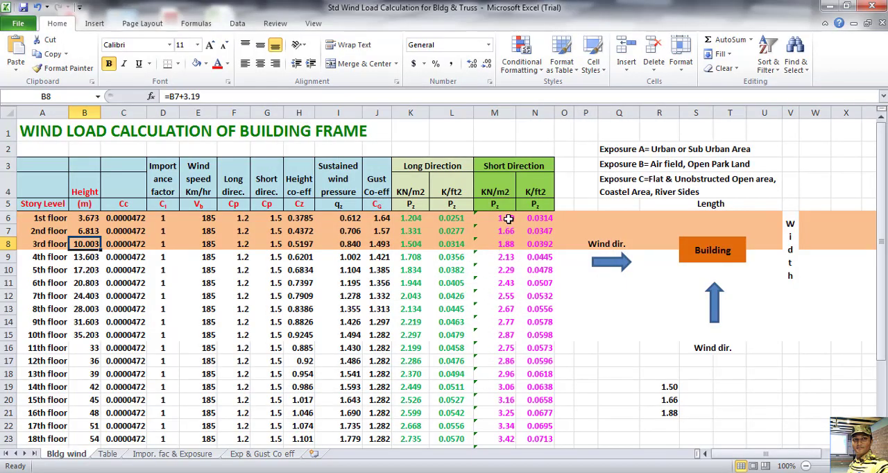
{"action": "left_click", "coordinate": [508, 217]}
{"action": "left_click", "coordinate": [506, 234]}
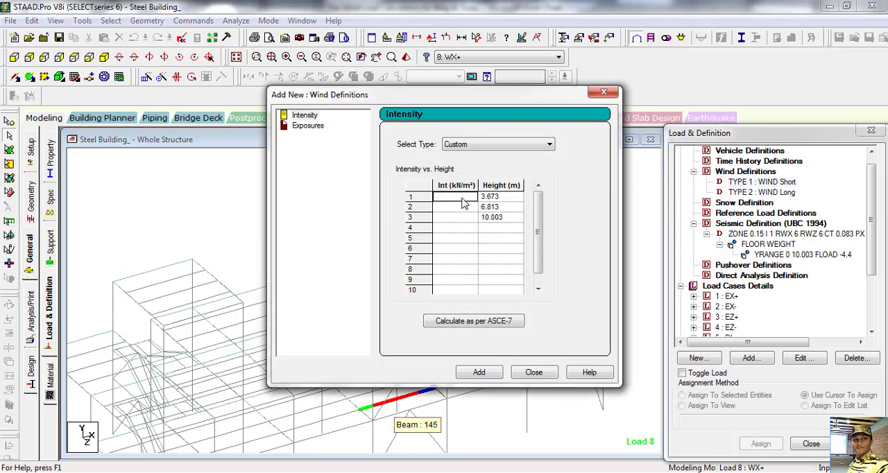
{"action": "left_click", "coordinate": [462, 197]}
{"action": "type", "text": "1.5"}
{"action": "left_click", "coordinate": [464, 209]}
{"action": "type", "text": "1"}
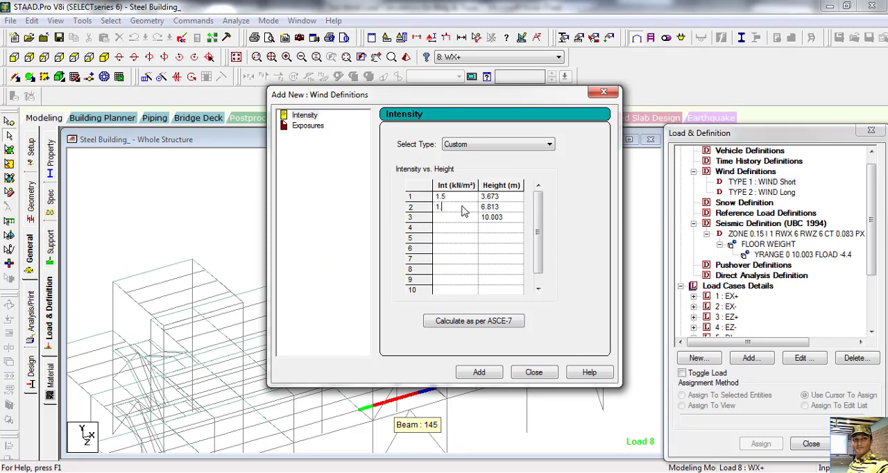
{"action": "left_click", "coordinate": [458, 220]}
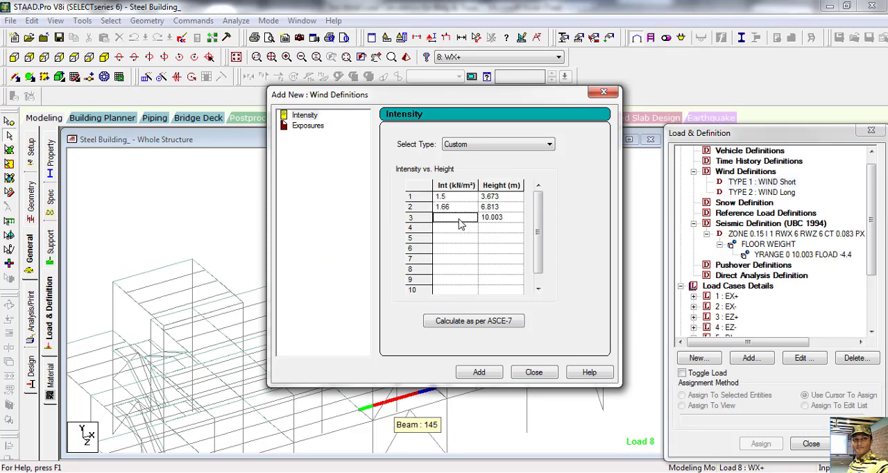
{"action": "type", "text": "1.88"}
{"action": "left_click", "coordinate": [482, 373]}
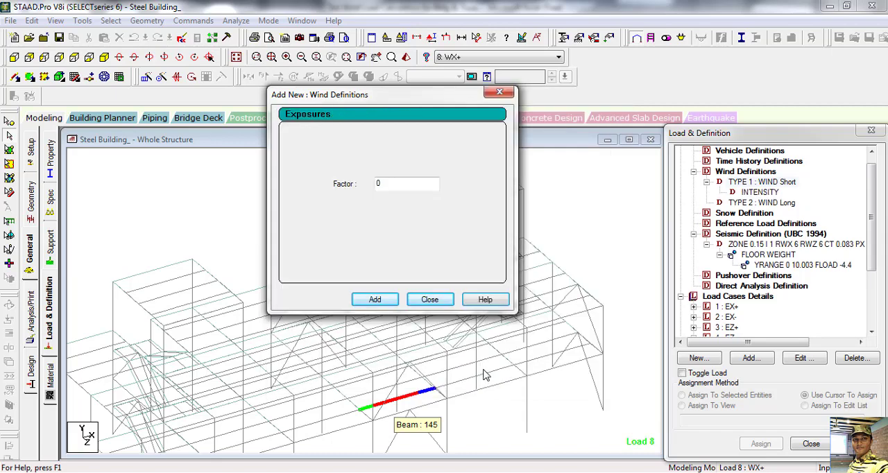
Step: Add an exposure with factor 1 to TYPE 1: WIND Short and close the wind definition dialog
{"action": "left_click_drag", "start_coordinate": [398, 185], "coordinate": [319, 186]}
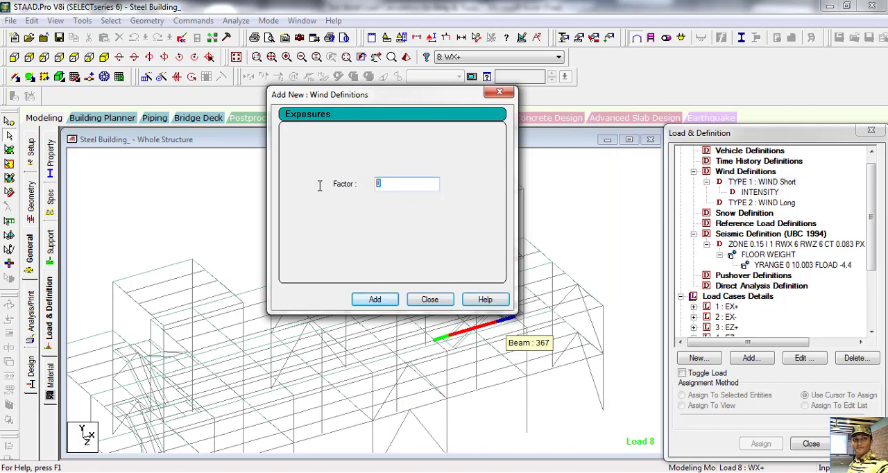
{"action": "type", "text": "1"}
{"action": "left_click", "coordinate": [375, 299]}
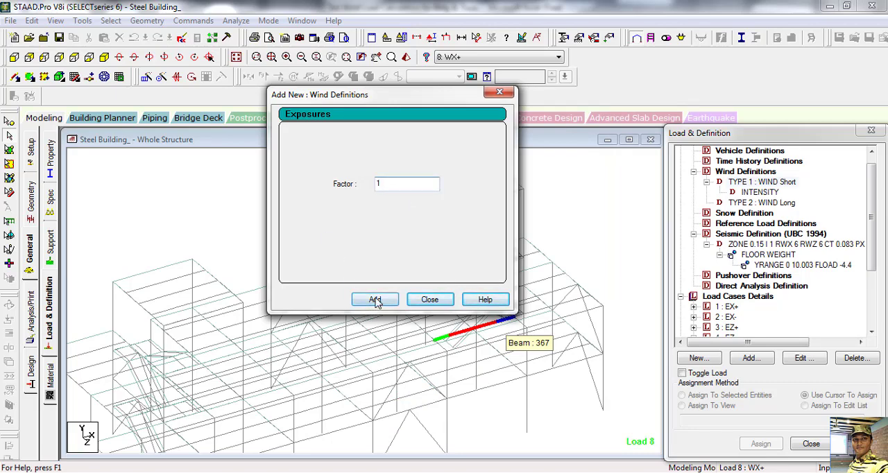
{"action": "left_click", "coordinate": [427, 303]}
Step: Start a custom wind intensity for TYPE 2: WIND Long and fill in the heights 3.673, 6.813 and 10.003 m
{"action": "left_click", "coordinate": [752, 213]}
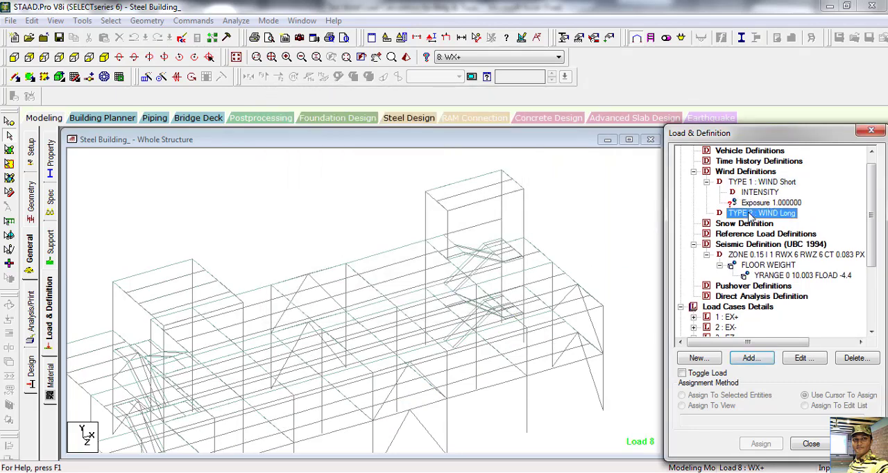
{"action": "left_click", "coordinate": [752, 359]}
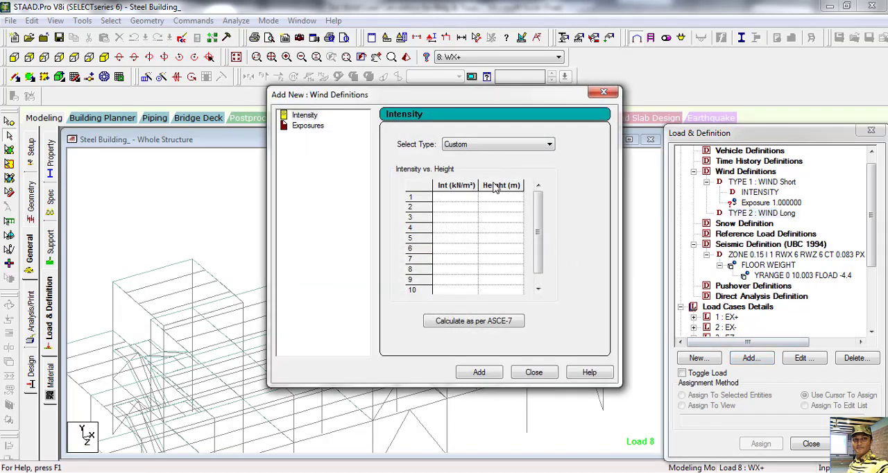
{"action": "left_click", "coordinate": [505, 199]}
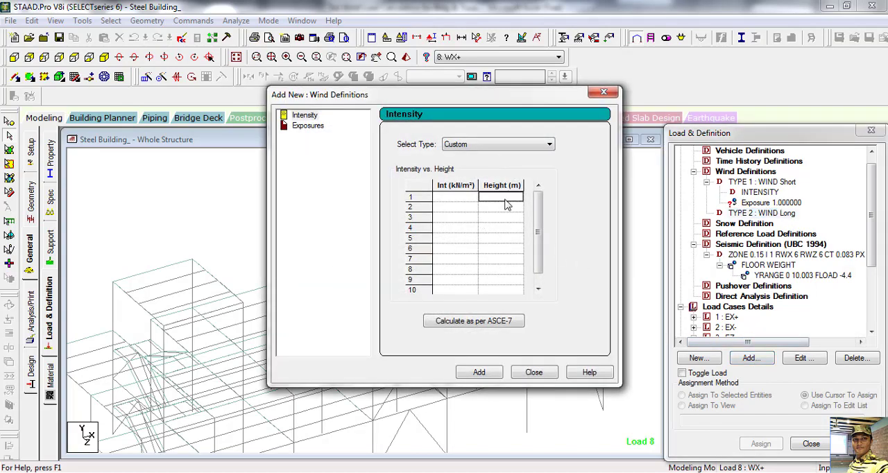
{"action": "type", "text": "3.673"}
{"action": "left_click", "coordinate": [509, 210]}
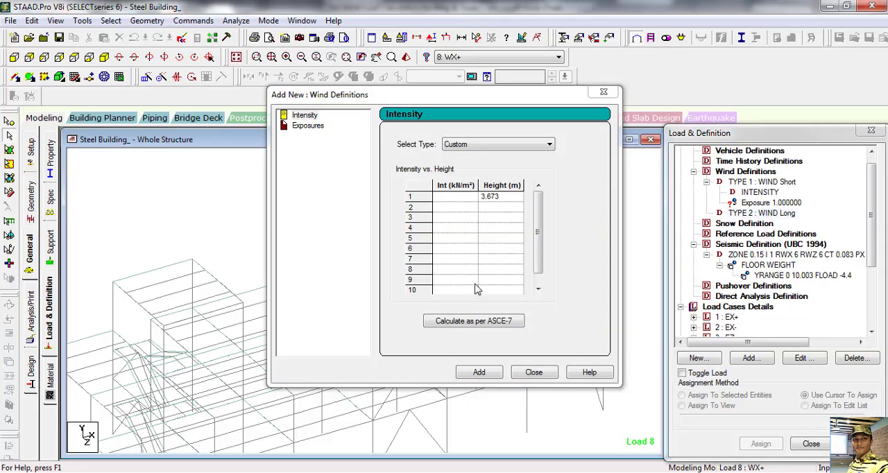
{"action": "left_click", "coordinate": [496, 207]}
{"action": "type", "text": "6.813"}
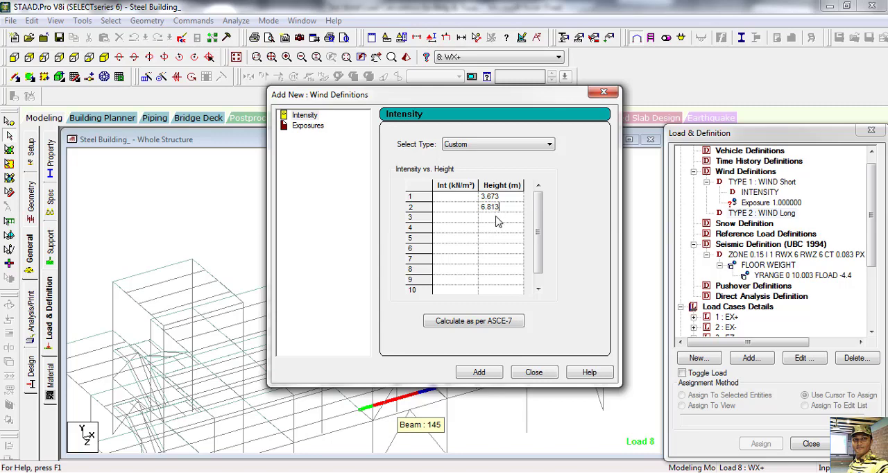
{"action": "left_click", "coordinate": [496, 219]}
{"action": "type", "text": "10.003"}
Step: Look up the 1st floor long-direction pressure in the Excel wind sheet and enter 1.204 kN/m² as the first WIND Long intensity in STAAD.Pro
{"action": "left_click", "coordinate": [463, 200]}
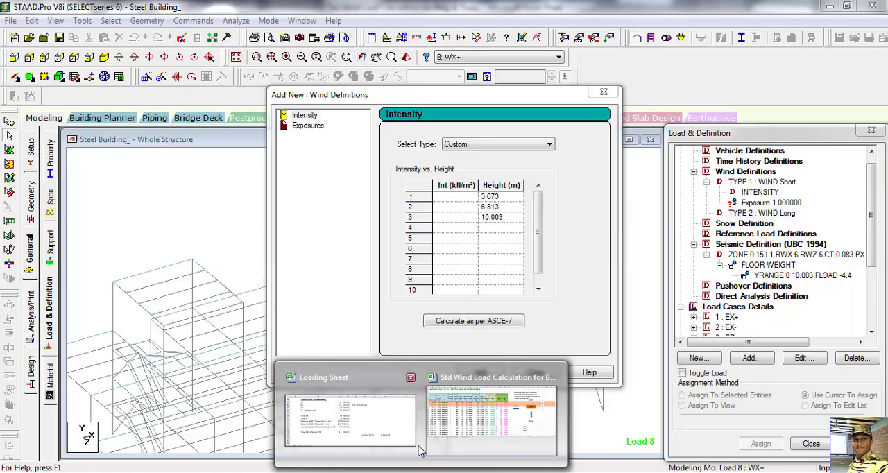
{"action": "left_click", "coordinate": [486, 409]}
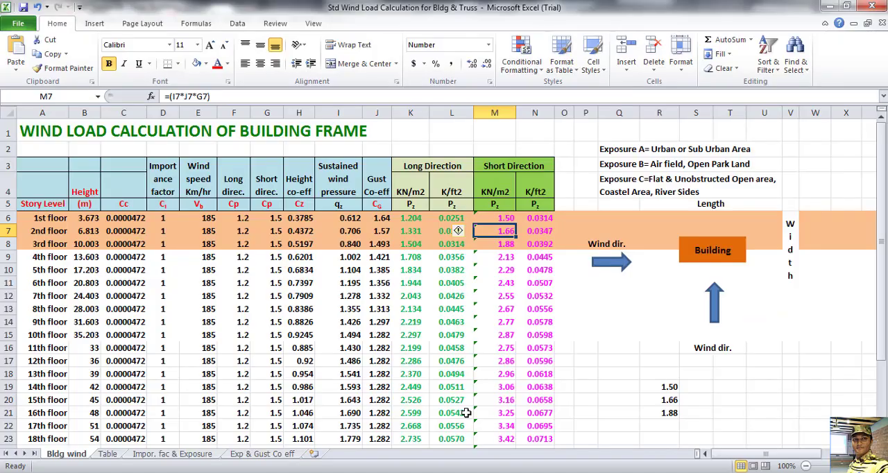
{"action": "left_click", "coordinate": [417, 219]}
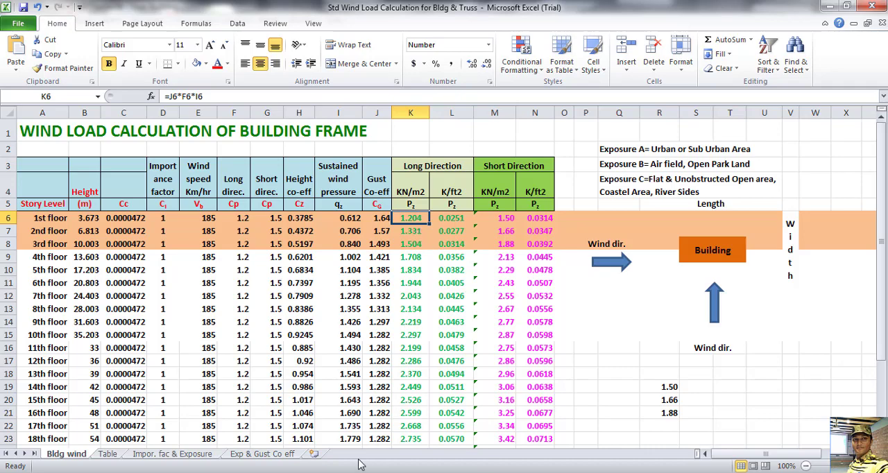
{"action": "key", "text": "alt+Tab"}
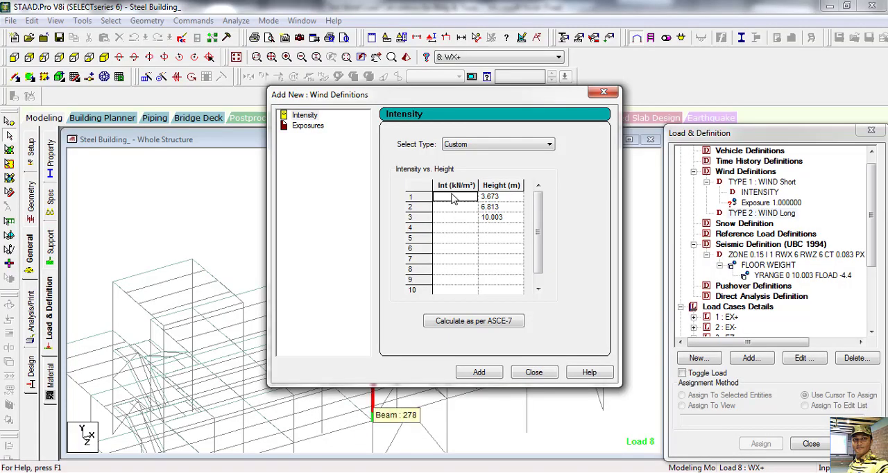
{"action": "type", "text": "1.204"}
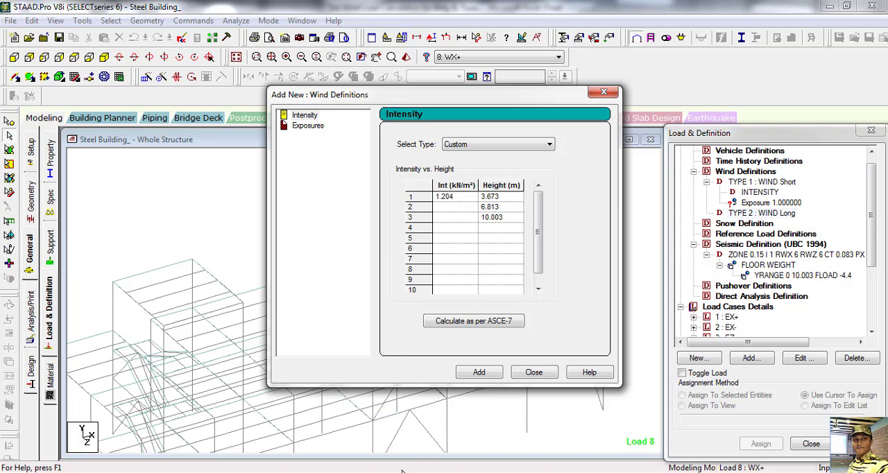
Step: Fill in the remaining long-direction intensities 1.331 and 1.504 kN/m² from the Excel sheet and add the intensity to TYPE 2: WIND Long
{"action": "key", "text": "alt+Tab"}
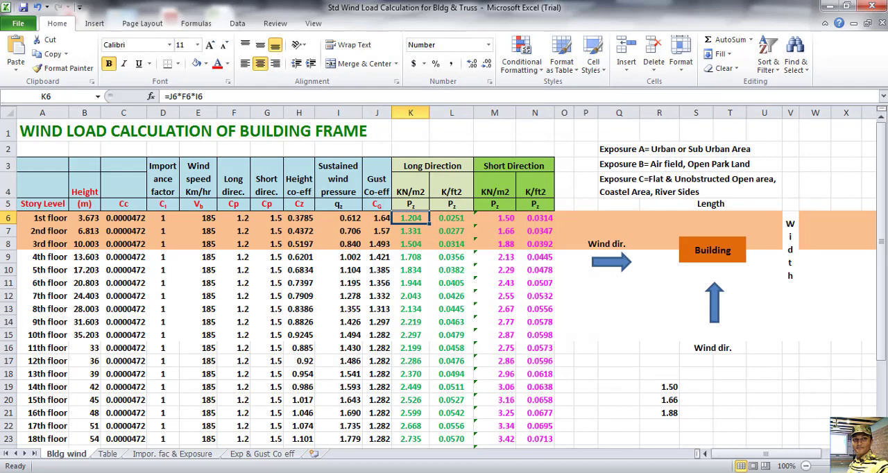
{"action": "key", "text": "alt+Tab"}
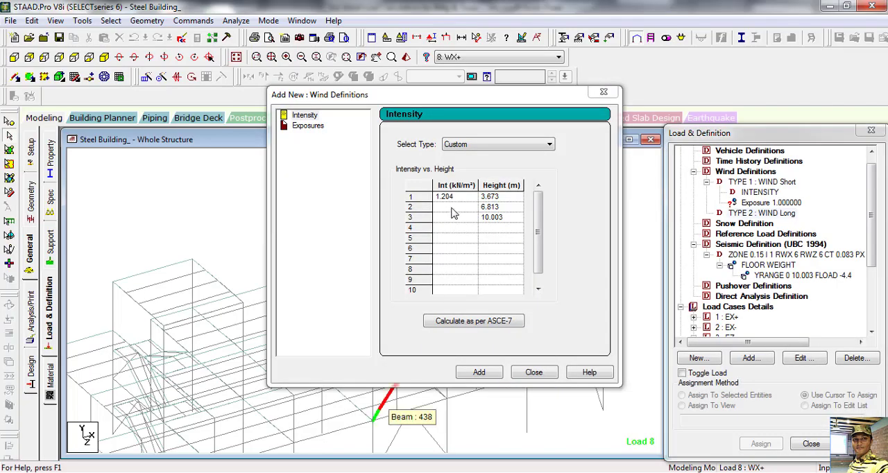
{"action": "left_click", "coordinate": [453, 208]}
{"action": "type", "text": "1.331"}
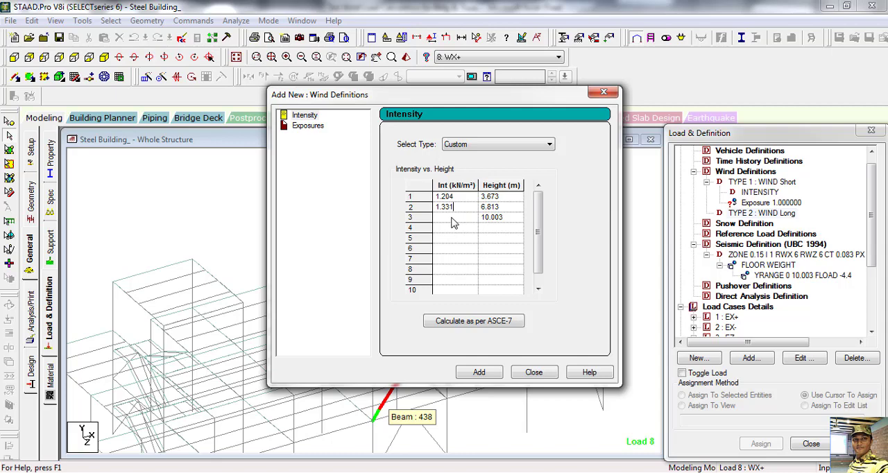
{"action": "left_click", "coordinate": [452, 218]}
{"action": "type", "text": "1.501"}
{"action": "left_click", "coordinate": [479, 372]}
{"action": "left_click_drag", "start_coordinate": [405, 188], "coordinate": [343, 181]}
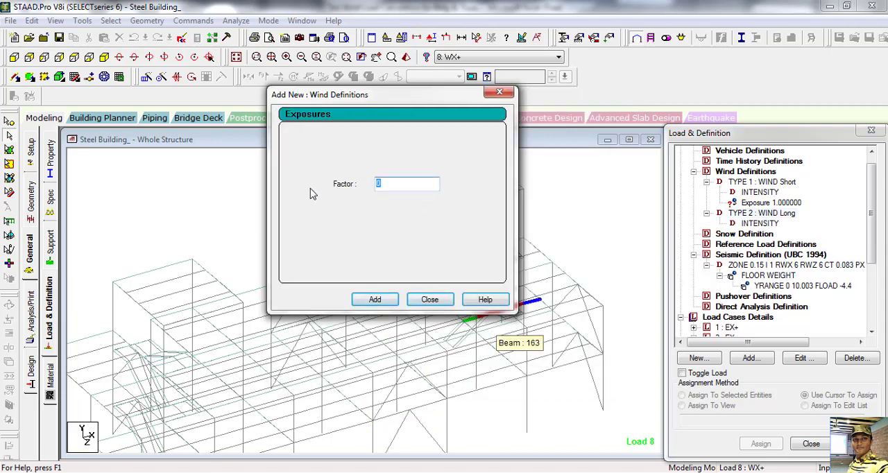
{"action": "type", "text": "1"}
{"action": "left_click", "coordinate": [430, 300]}
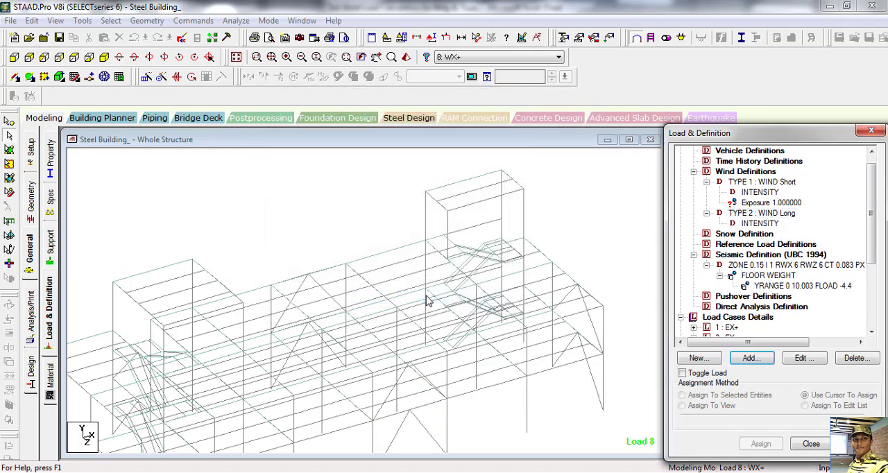
{"action": "left_click", "coordinate": [762, 202]}
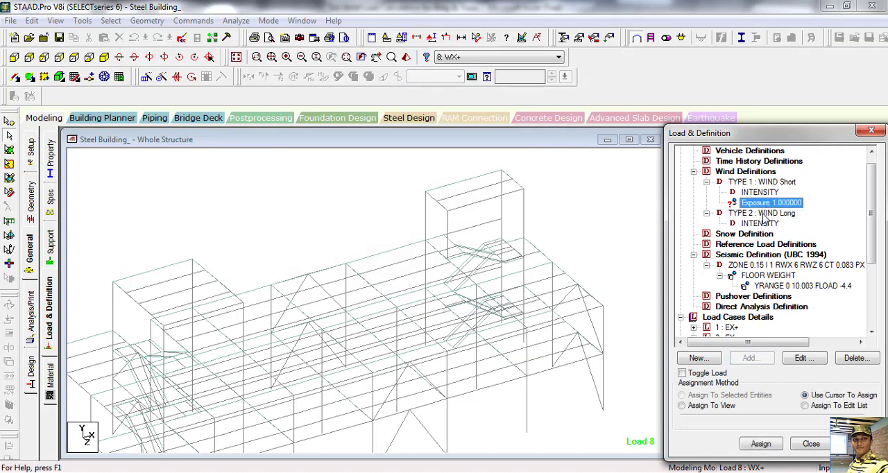
Step: Add an exposure with factor 1 to TYPE 2: WIND Long and close the wind definition dialog
{"action": "left_click", "coordinate": [785, 215]}
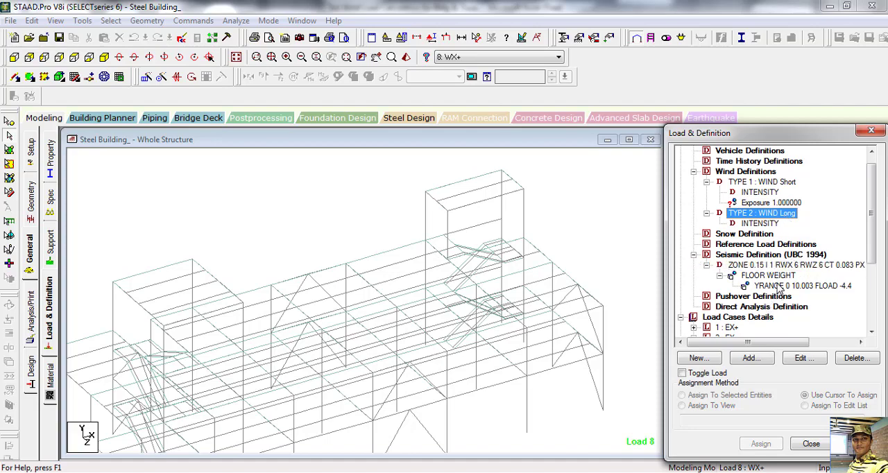
{"action": "left_click", "coordinate": [750, 359]}
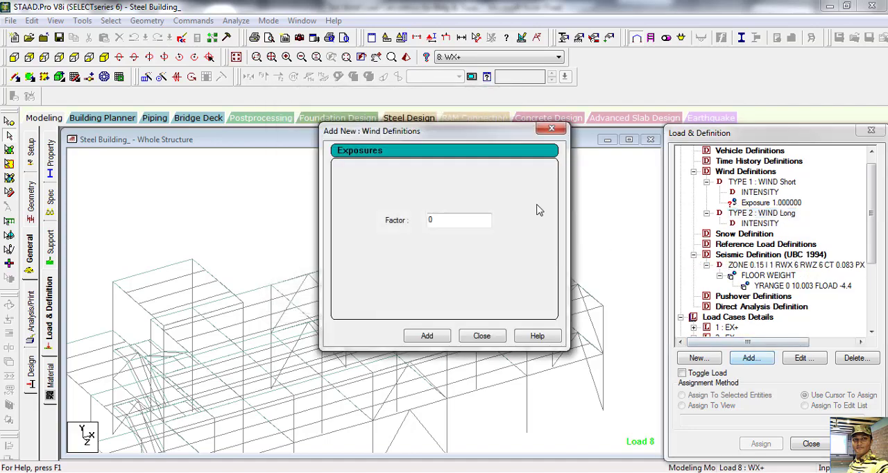
{"action": "double_click", "coordinate": [444, 222]}
{"action": "type", "text": "1"}
{"action": "left_click", "coordinate": [434, 337]}
{"action": "left_click", "coordinate": [482, 336]}
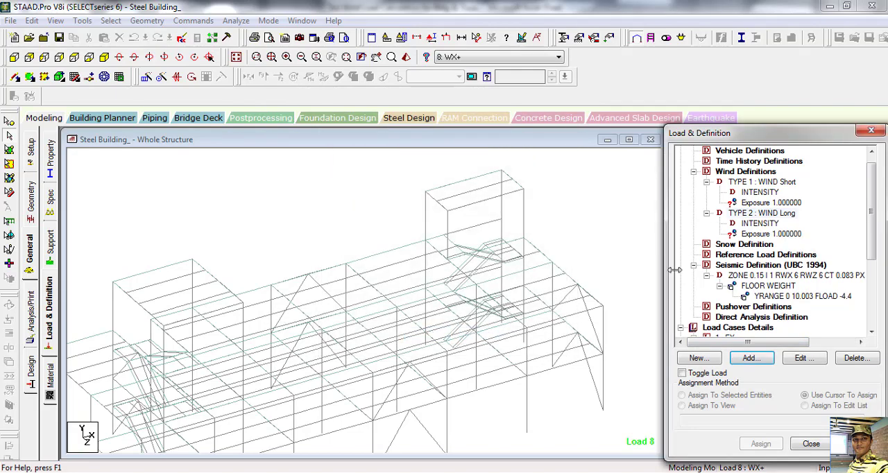
Step: Assign the exposure of TYPE 1: WIND Short to the whole view and accept the confirmation
{"action": "left_click", "coordinate": [773, 203]}
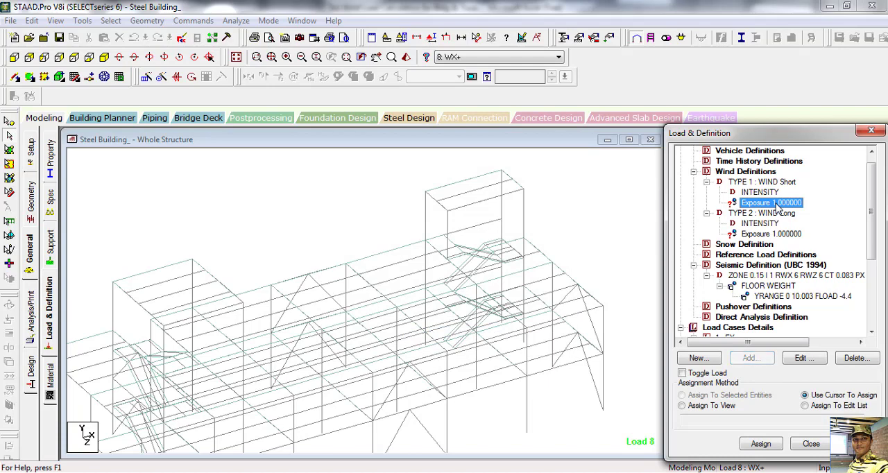
{"action": "left_click", "coordinate": [685, 405]}
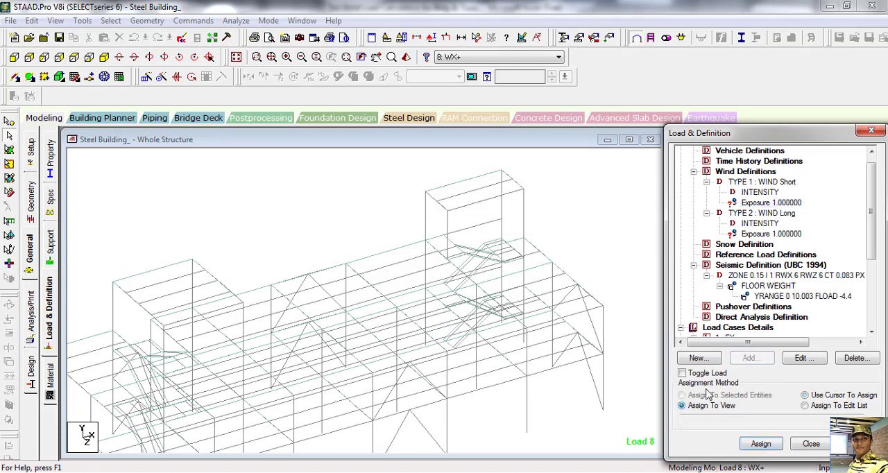
{"action": "left_click", "coordinate": [761, 444]}
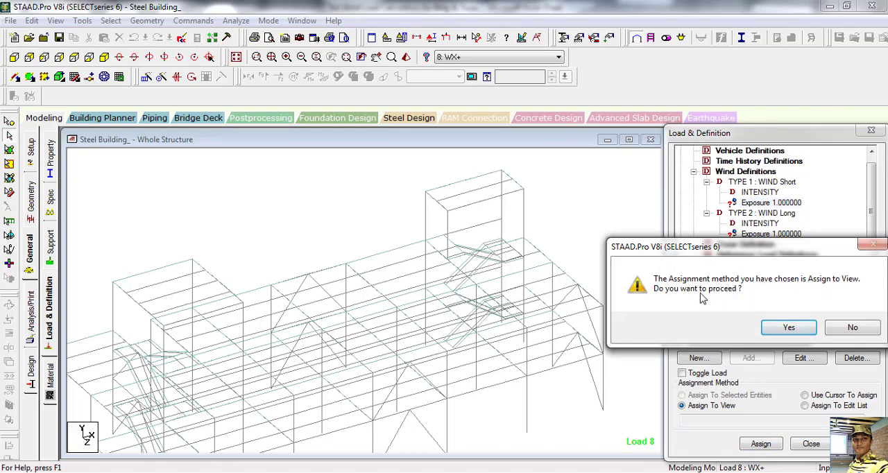
{"action": "left_click", "coordinate": [789, 328]}
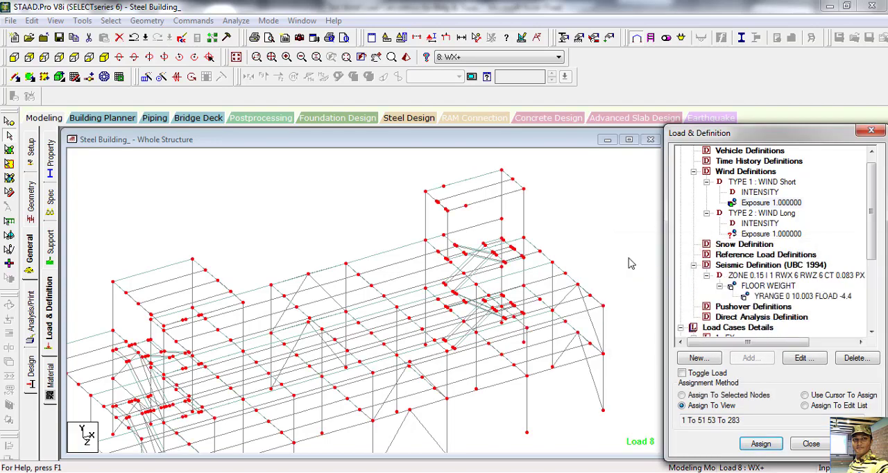
Step: Assign the exposure of TYPE 2: WIND Long to the whole view and accept the confirmation
{"action": "middle_click_drag", "start_coordinate": [431, 249], "coordinate": [449, 200]}
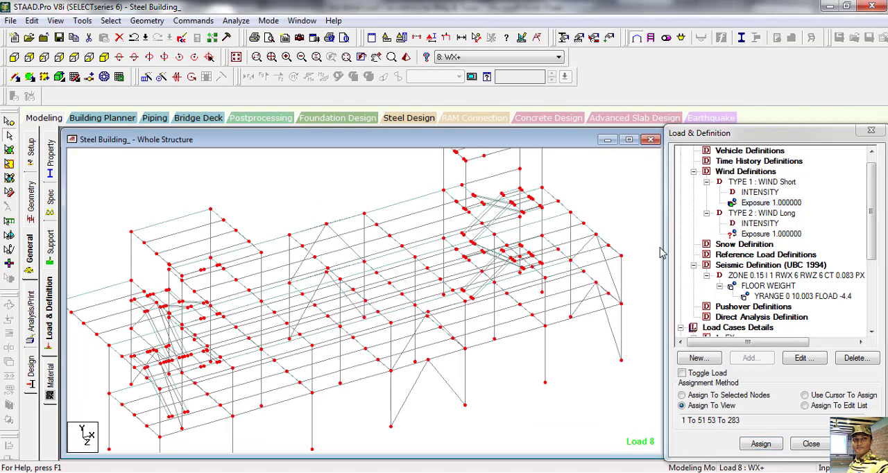
{"action": "left_click", "coordinate": [763, 235]}
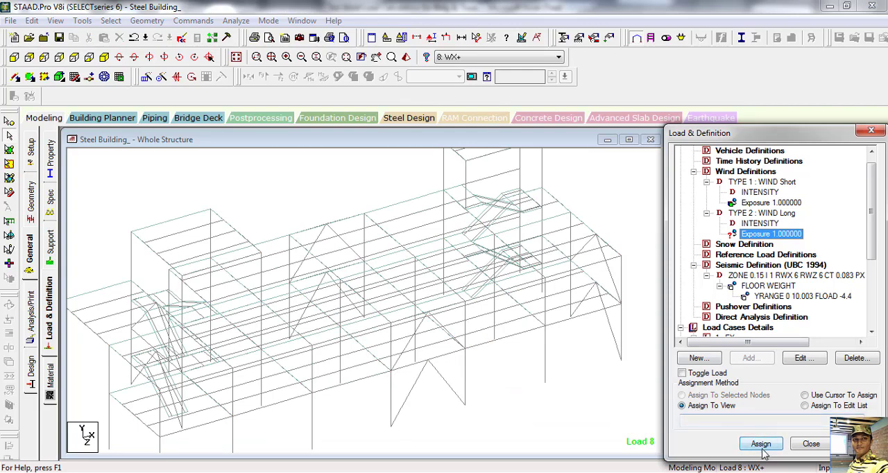
{"action": "left_click", "coordinate": [761, 444]}
{"action": "left_click", "coordinate": [786, 331]}
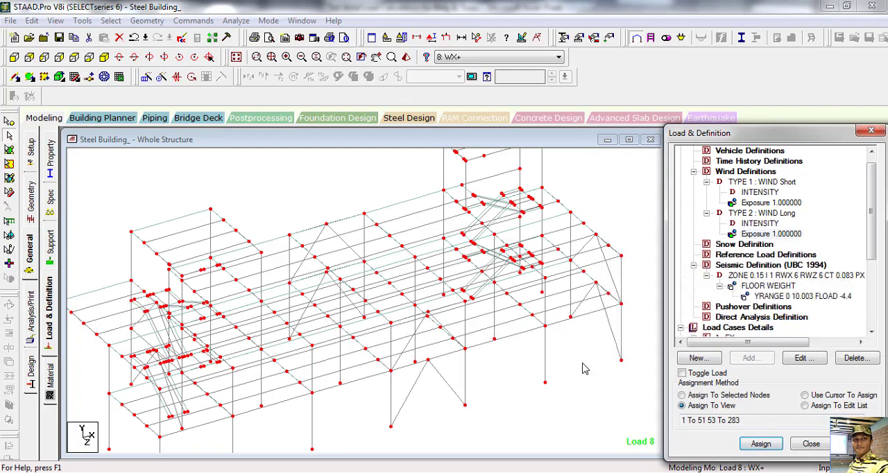
Step: Add a type 2 wind load on the X windward face with factor 1 to load case 8: WX+
{"action": "left_click_drag", "start_coordinate": [873, 215], "coordinate": [872, 266]}
{"action": "left_click", "coordinate": [728, 286]}
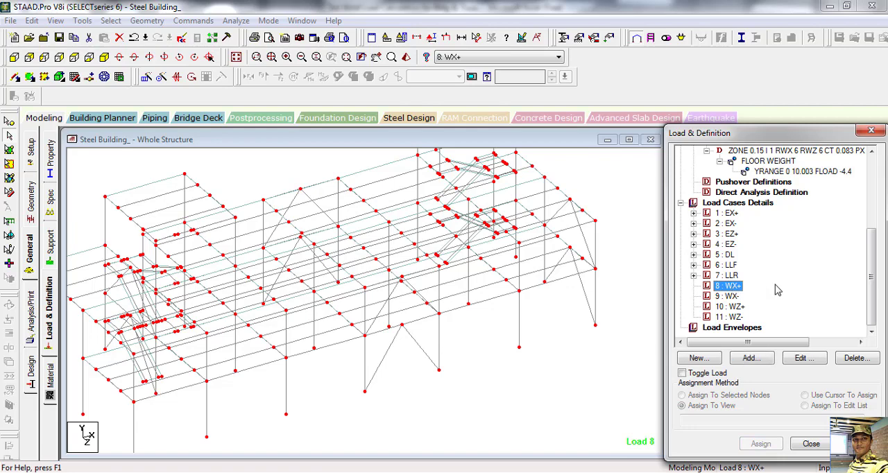
{"action": "left_click", "coordinate": [748, 359]}
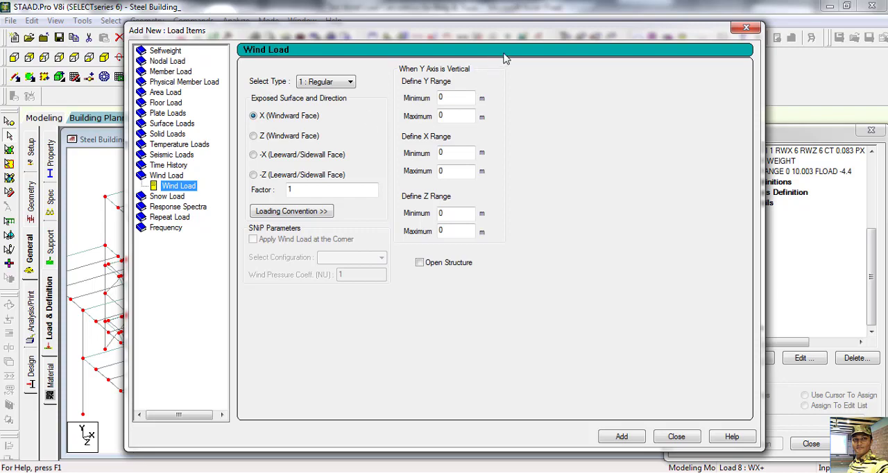
{"action": "left_click_drag", "start_coordinate": [536, 37], "coordinate": [465, 36]}
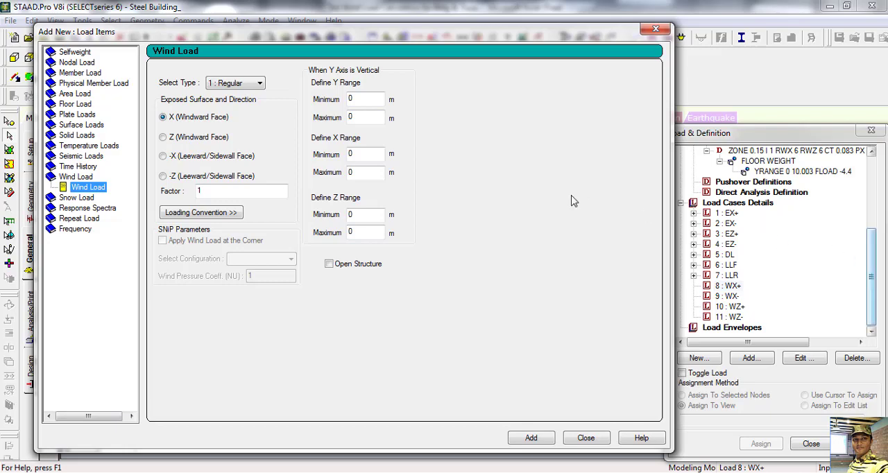
{"action": "left_click", "coordinate": [240, 84]}
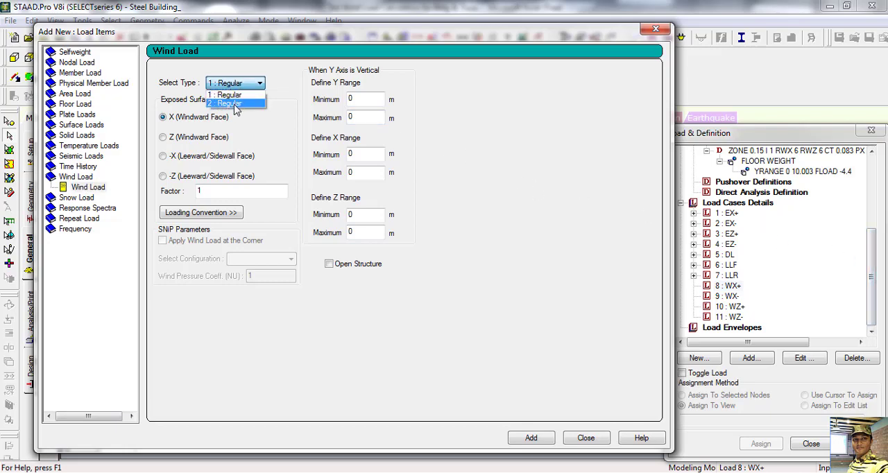
{"action": "left_click", "coordinate": [236, 104]}
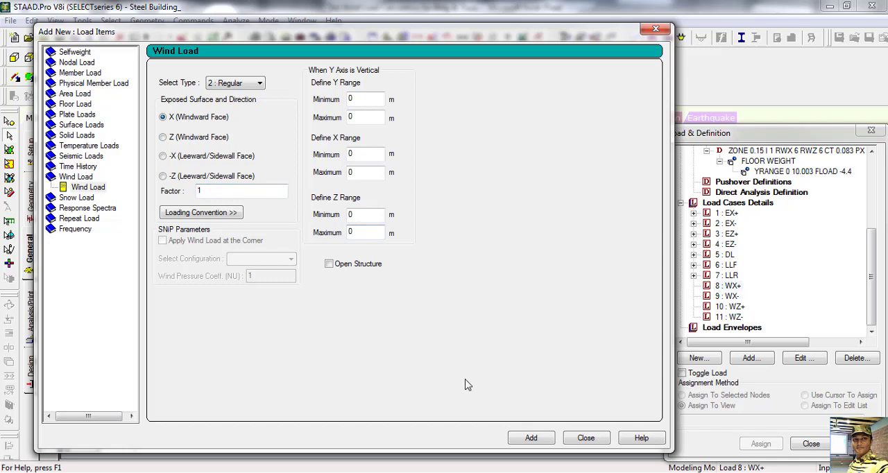
{"action": "left_click", "coordinate": [532, 440]}
{"action": "left_click", "coordinate": [585, 438]}
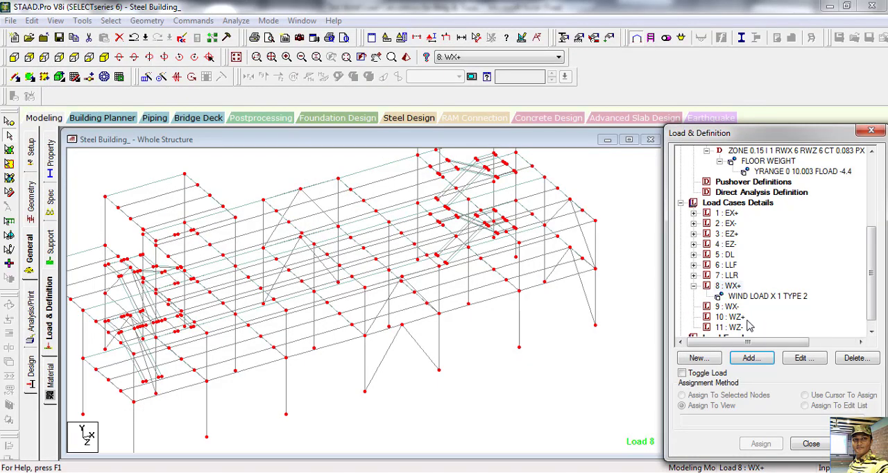
Step: Add a type 2 wind load on the X windward face with factor -1 to load case 9: WX-
{"action": "left_click", "coordinate": [729, 307]}
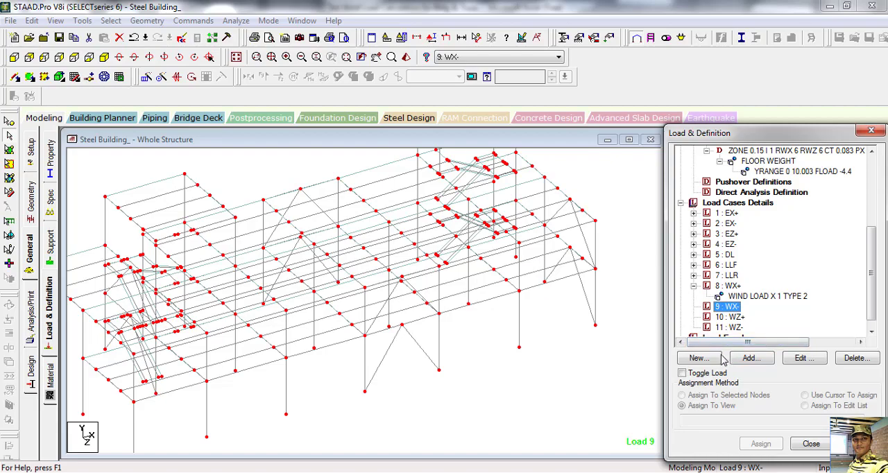
{"action": "left_click", "coordinate": [751, 358]}
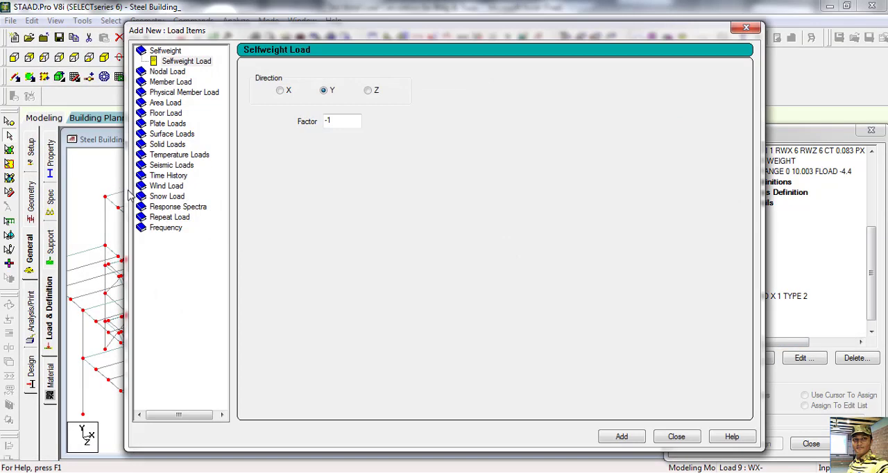
{"action": "left_click", "coordinate": [165, 186]}
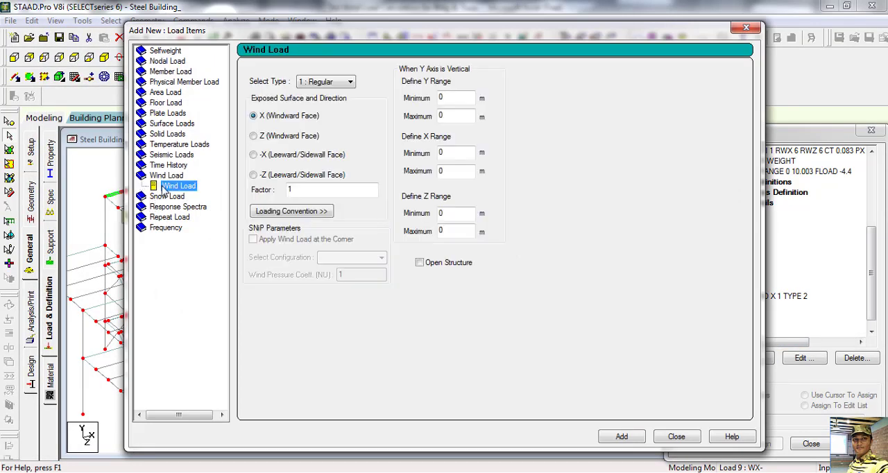
{"action": "left_click", "coordinate": [336, 83]}
{"action": "left_click", "coordinate": [325, 102]}
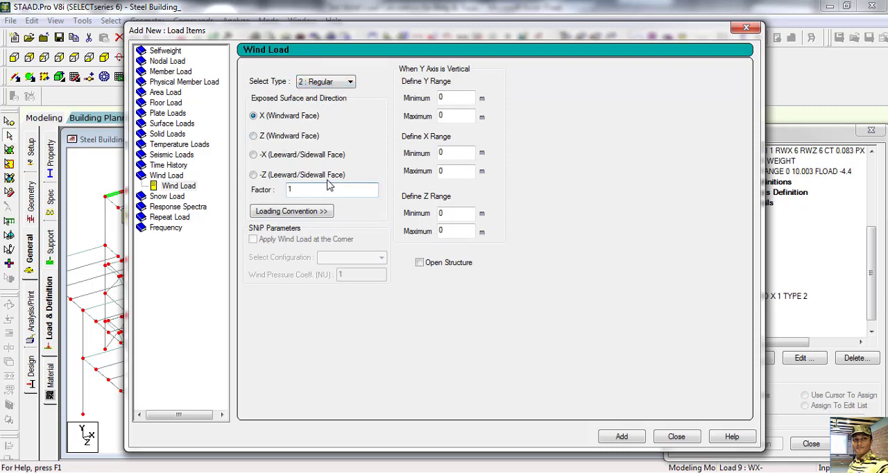
{"action": "type", "text": "-"}
{"action": "left_click", "coordinate": [627, 437]}
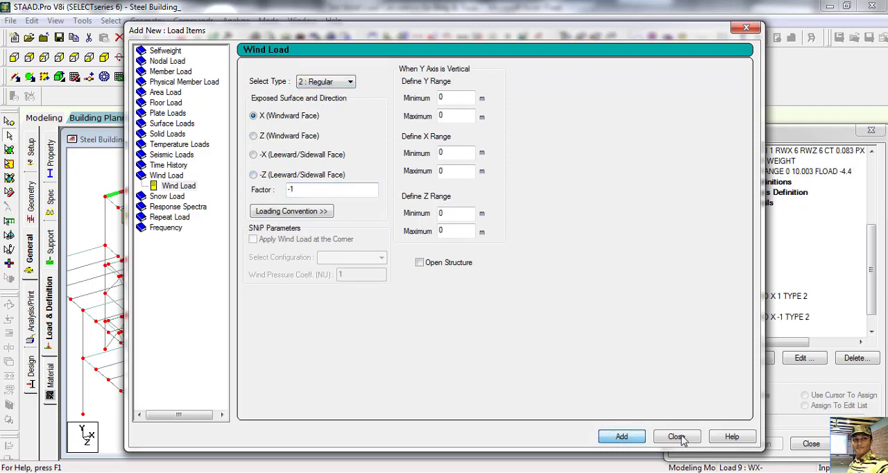
{"action": "left_click", "coordinate": [677, 437]}
Step: Add a type 1 wind load on the Z windward face with factor 1 to load case 10: WZ+
{"action": "left_click", "coordinate": [736, 327]}
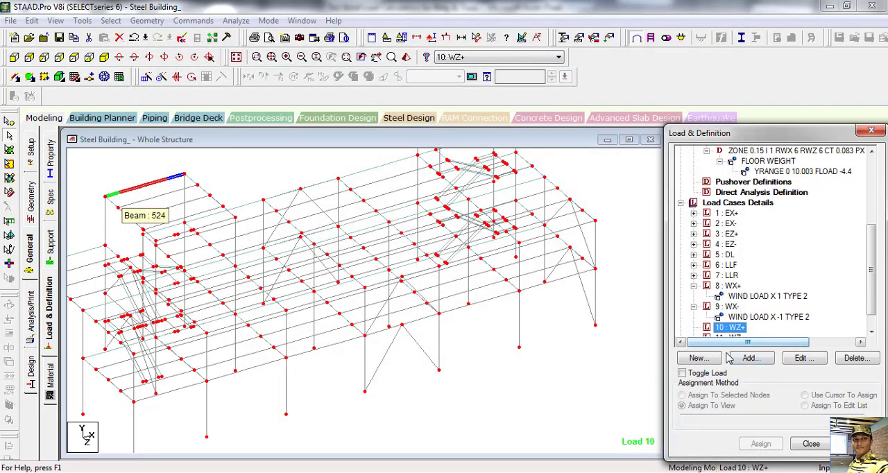
{"action": "left_click", "coordinate": [749, 357]}
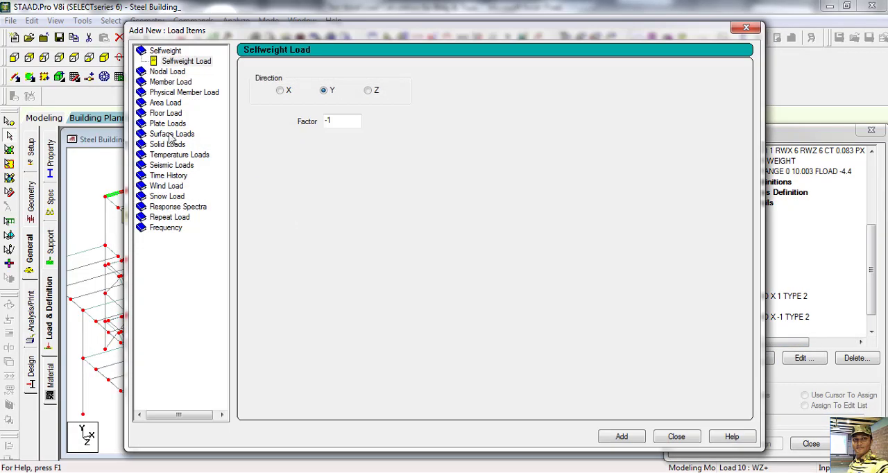
{"action": "left_click", "coordinate": [174, 187]}
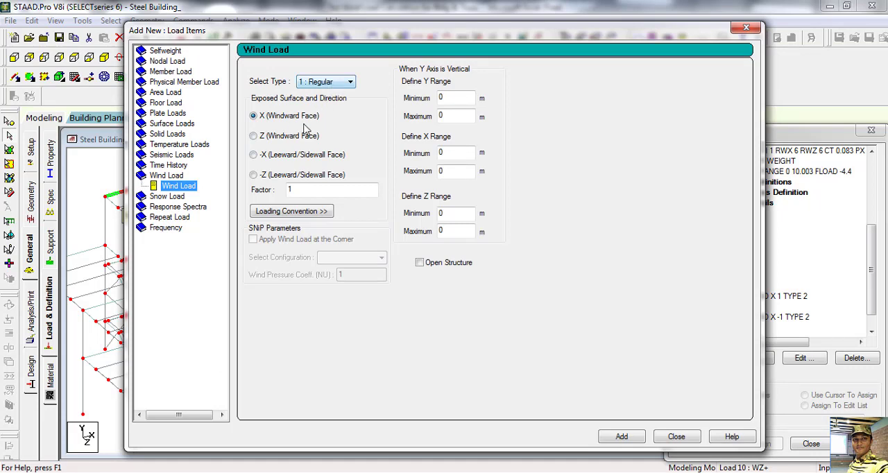
{"action": "left_click", "coordinate": [283, 138]}
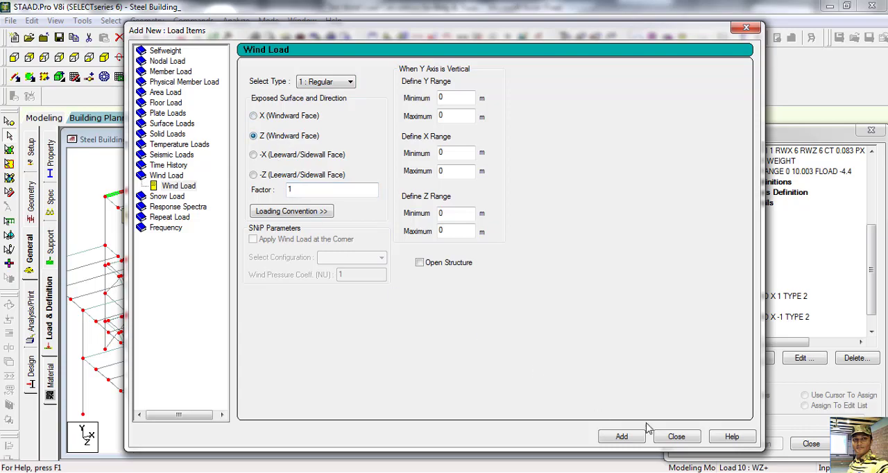
{"action": "left_click", "coordinate": [624, 438]}
{"action": "left_click", "coordinate": [677, 437]}
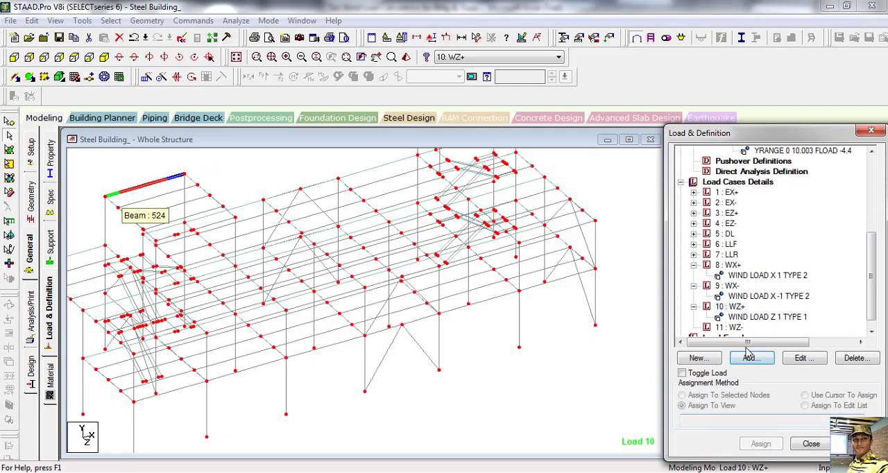
Step: Add a type 1 wind load on the Z windward face with factor -1 to load case 11: WZ-, accepting the auto save
{"action": "left_click", "coordinate": [750, 359]}
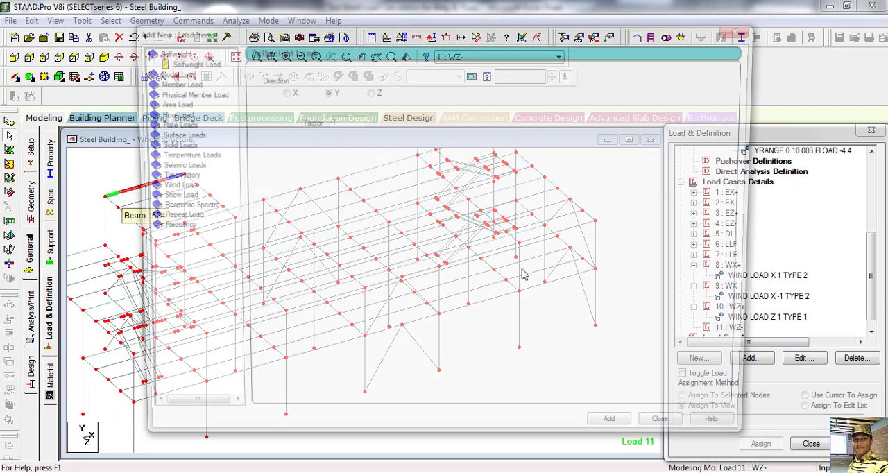
{"action": "left_click", "coordinate": [172, 186]}
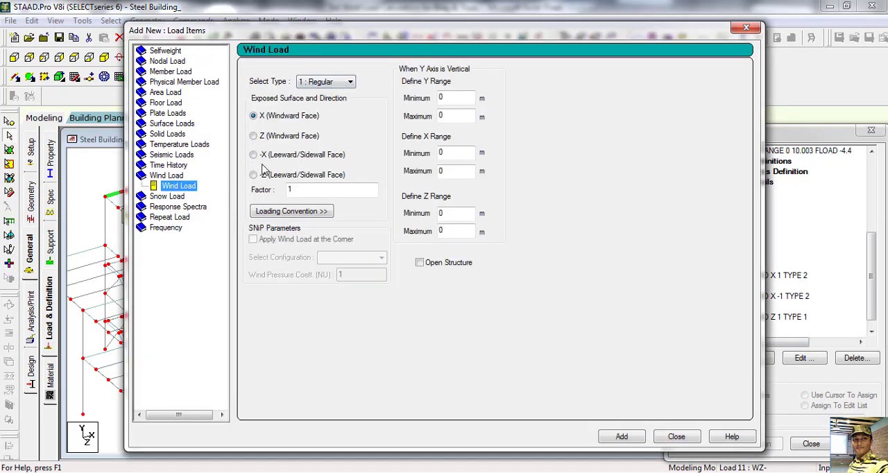
{"action": "left_click", "coordinate": [254, 136]}
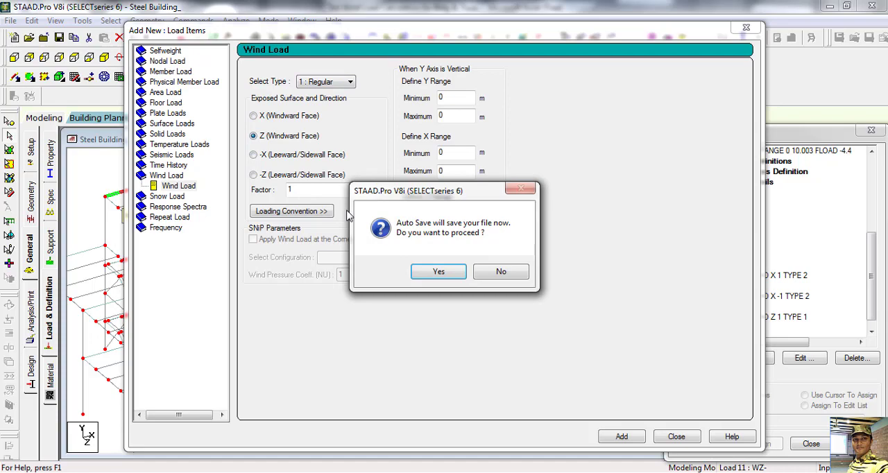
{"action": "left_click", "coordinate": [438, 271]}
{"action": "left_click", "coordinate": [366, 262]}
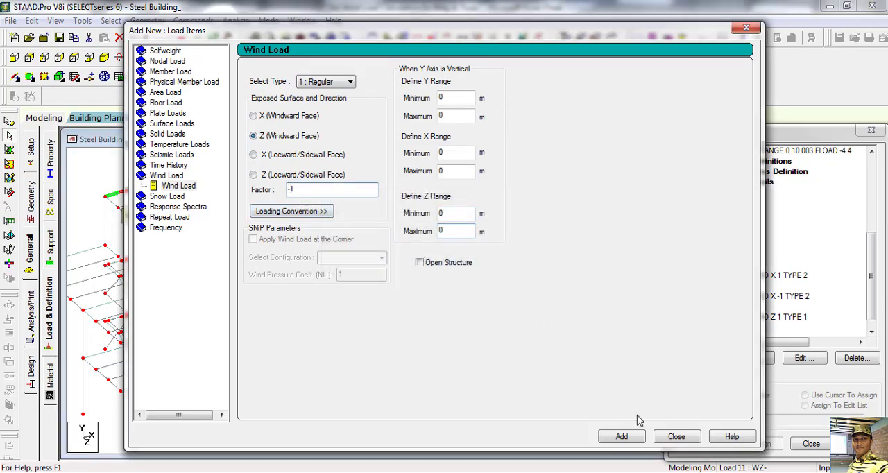
{"action": "left_click", "coordinate": [622, 436]}
{"action": "left_click", "coordinate": [674, 435]}
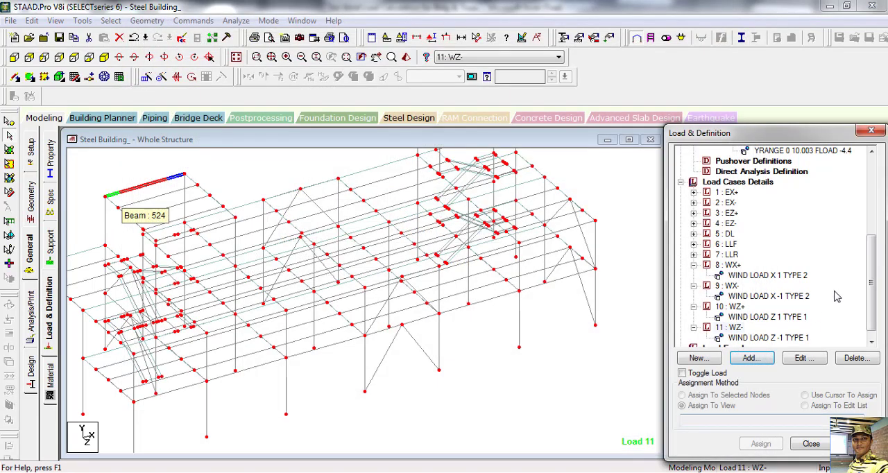
Step: Collapse the wind load cases 8: WX+, 9: WX-, 10: WZ+ and 11: WZ- in the load tree
{"action": "left_click_drag", "start_coordinate": [870, 269], "coordinate": [873, 298]}
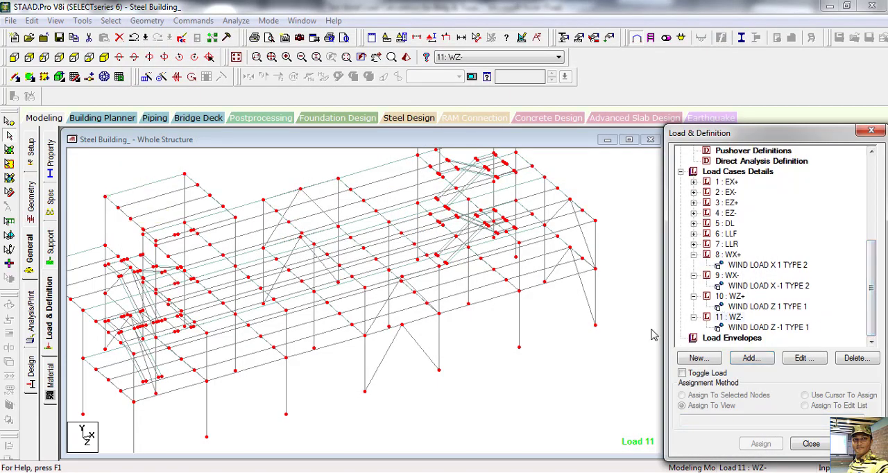
{"action": "left_click", "coordinate": [693, 255]}
{"action": "left_click", "coordinate": [693, 296]}
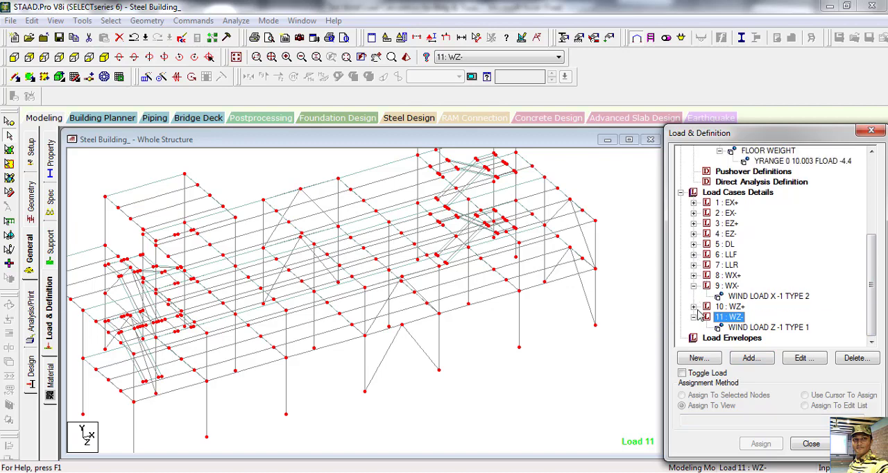
{"action": "left_click", "coordinate": [693, 286]}
{"action": "left_click", "coordinate": [693, 317]}
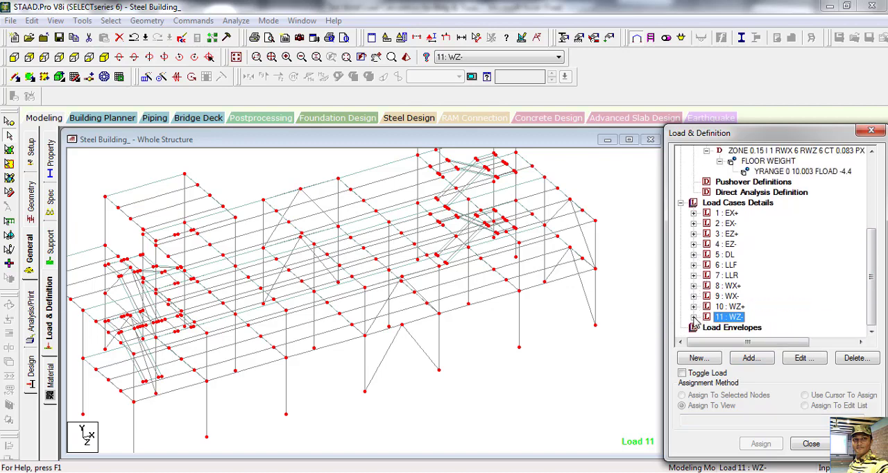
Step: Collapse the UBC 1994 seismic definition, both wind types and the wind definitions in the load tree
{"action": "scroll", "coordinate": [725, 295], "scroll_direction": "up", "scroll_amount": 1}
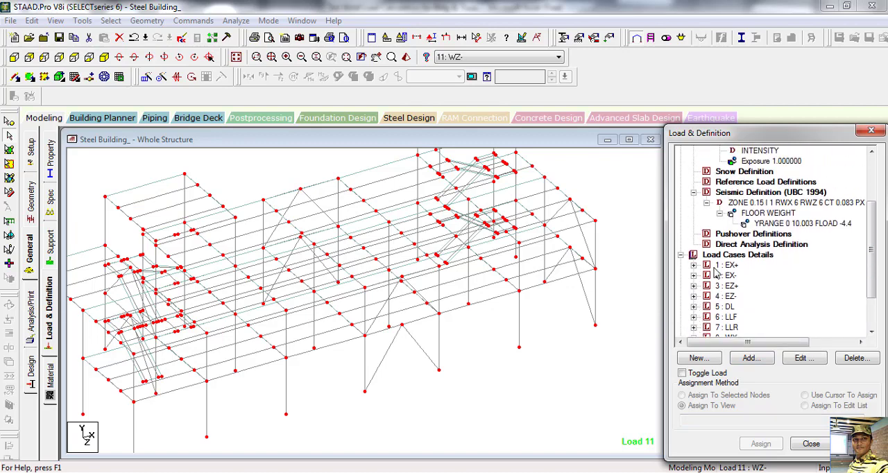
{"action": "left_click", "coordinate": [693, 193]}
{"action": "scroll", "coordinate": [704, 198], "scroll_direction": "up", "scroll_amount": 2}
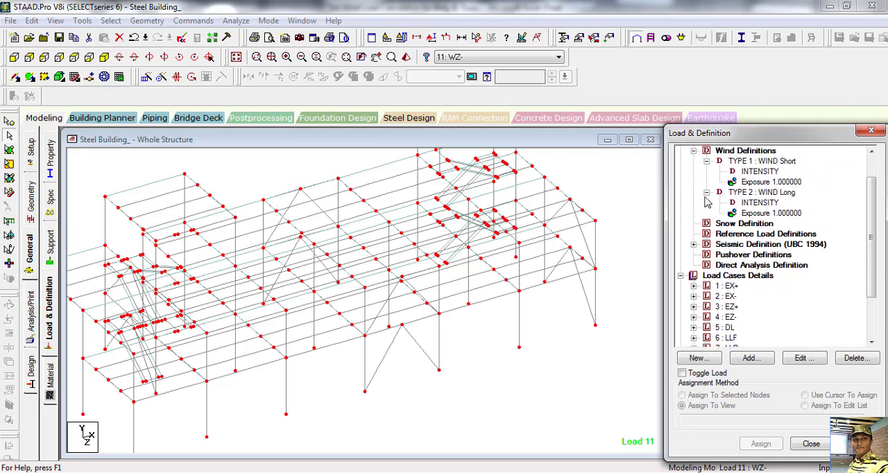
{"action": "left_click", "coordinate": [706, 193]}
{"action": "left_click", "coordinate": [707, 161]}
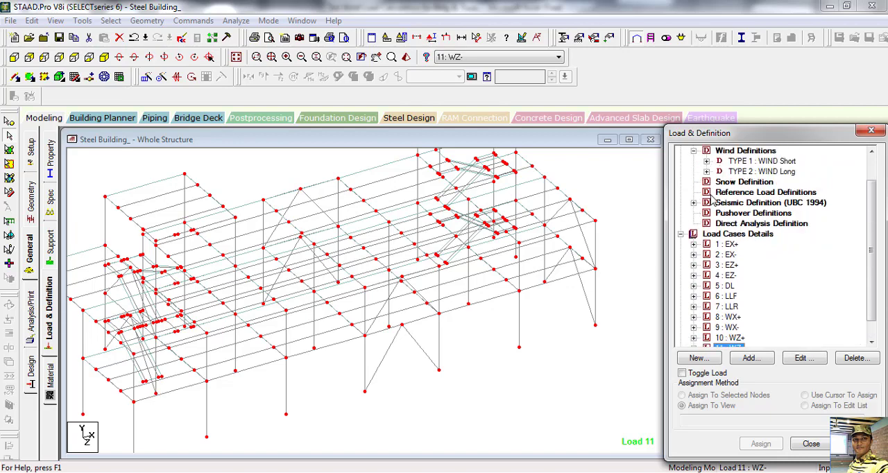
{"action": "scroll", "coordinate": [713, 201], "scroll_direction": "up", "scroll_amount": 1}
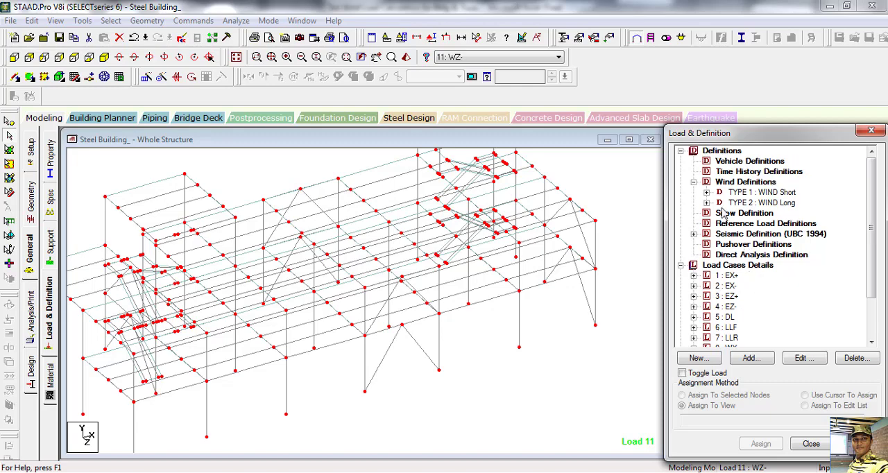
{"action": "left_click", "coordinate": [693, 182]}
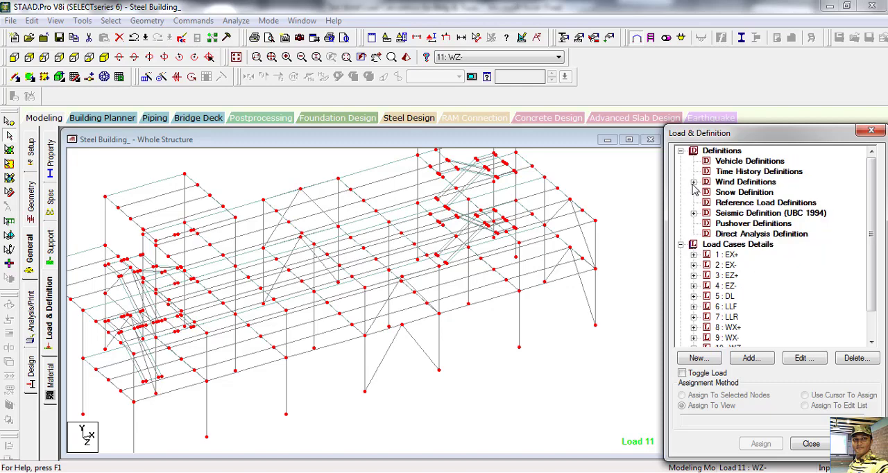
{"action": "scroll", "coordinate": [776, 299], "scroll_direction": "down", "scroll_amount": 1}
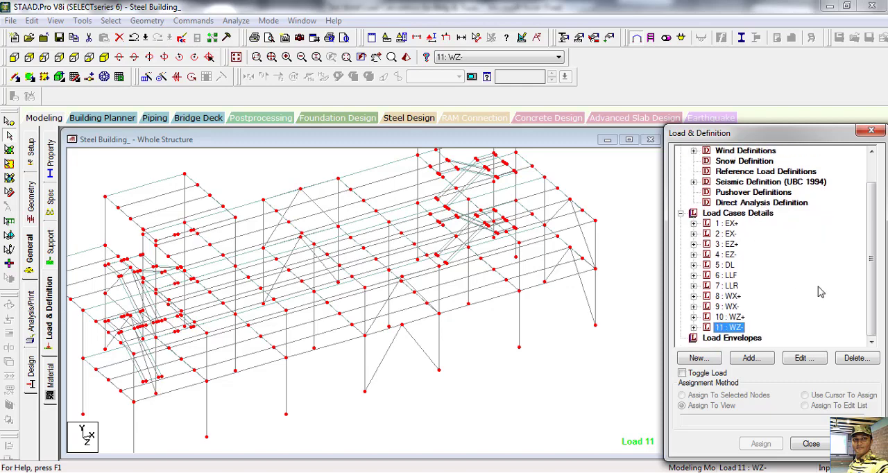
Step: Start defining load combination 12 under the load cases details and name it 1.4DL
{"action": "left_click", "coordinate": [737, 216]}
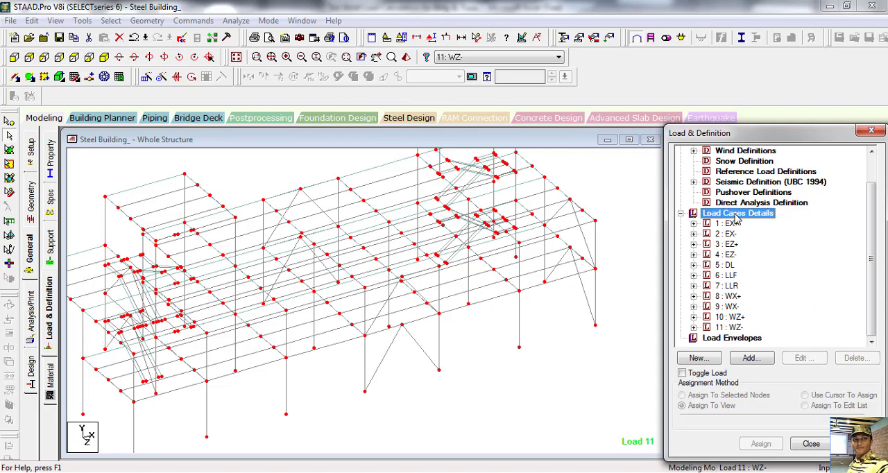
{"action": "left_click", "coordinate": [750, 358]}
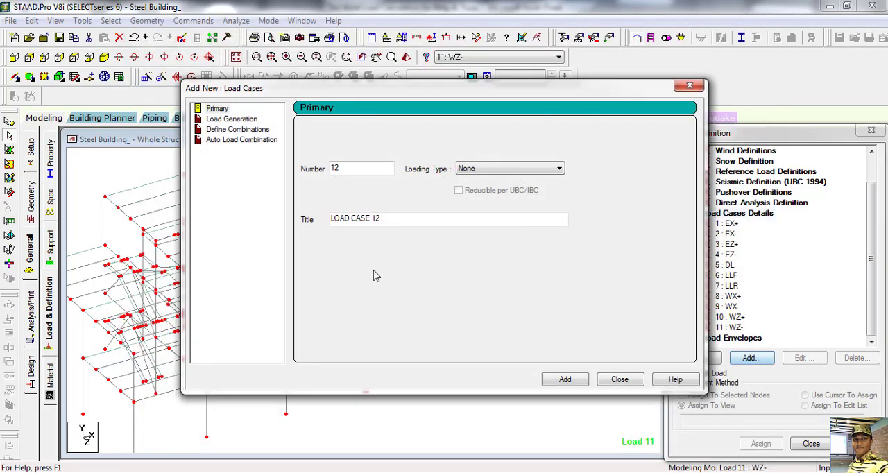
{"action": "left_click", "coordinate": [236, 129]}
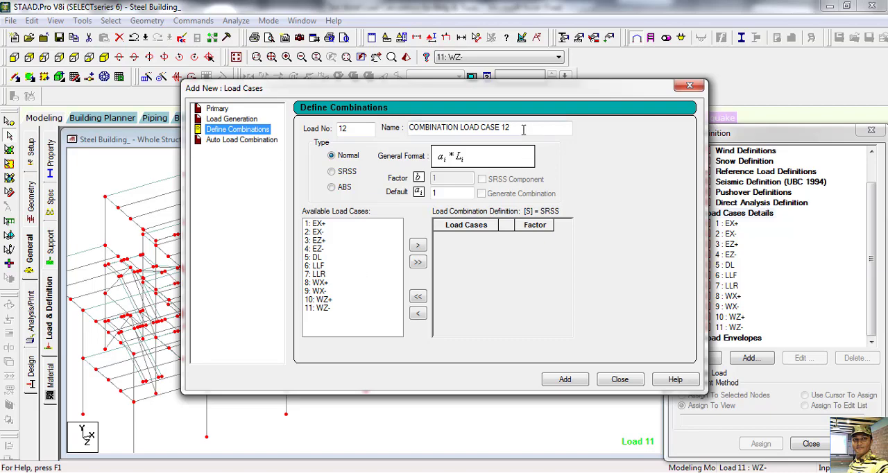
{"action": "left_click_drag", "start_coordinate": [523, 128], "coordinate": [292, 128]}
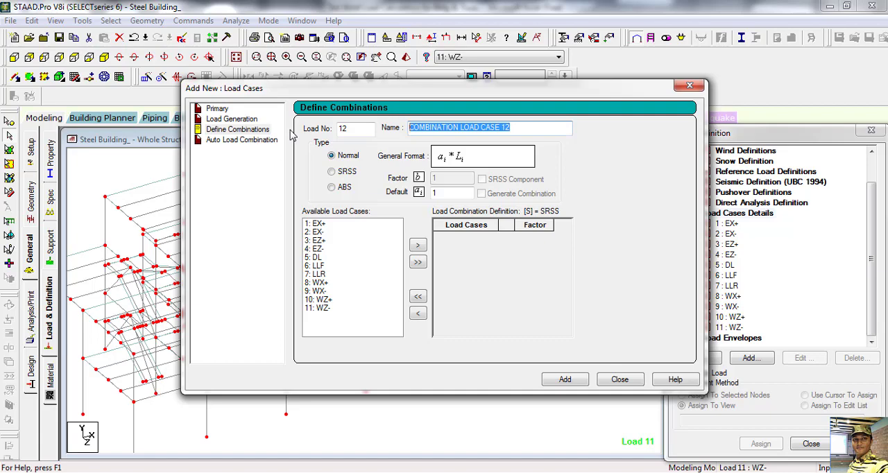
{"action": "type", "text": "1.4DL"}
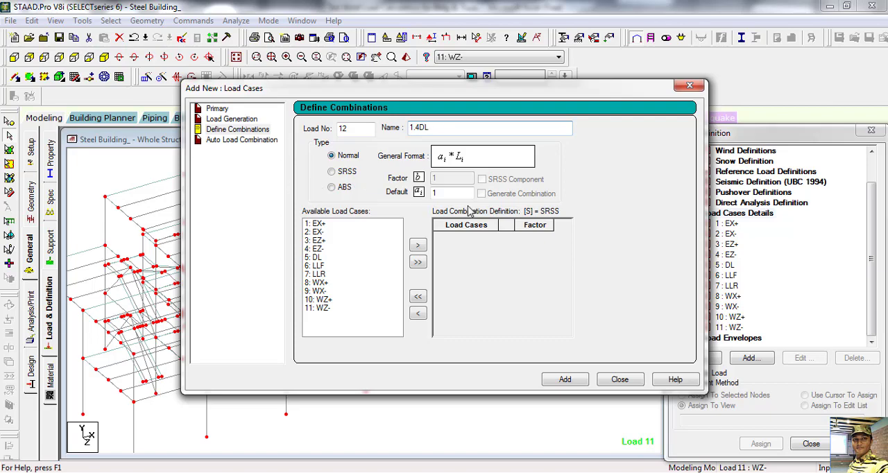
Step: Include load case 5: DL with factor 1.4 in combination 12 and add the combination
{"action": "left_click", "coordinate": [448, 196]}
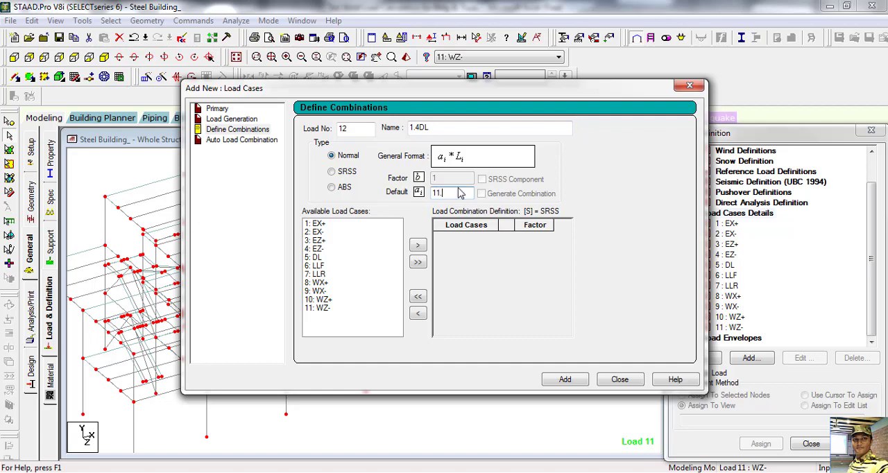
{"action": "type", "text": "1.4"}
{"action": "left_click", "coordinate": [314, 257]}
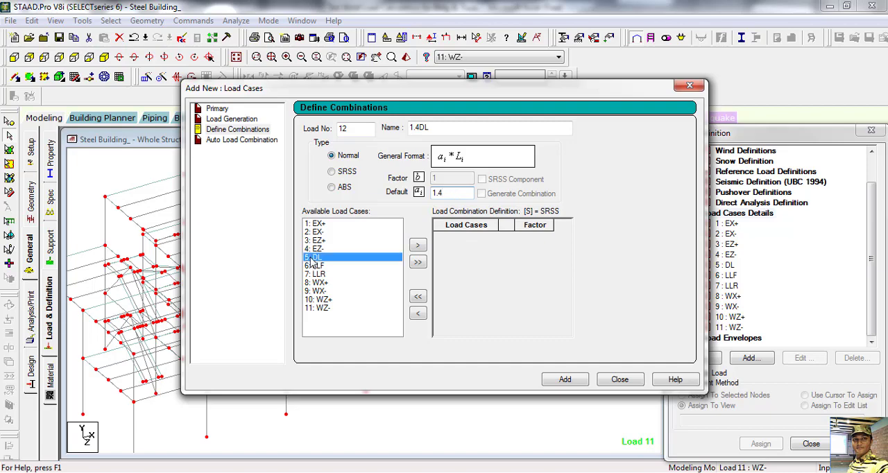
{"action": "left_click", "coordinate": [418, 245]}
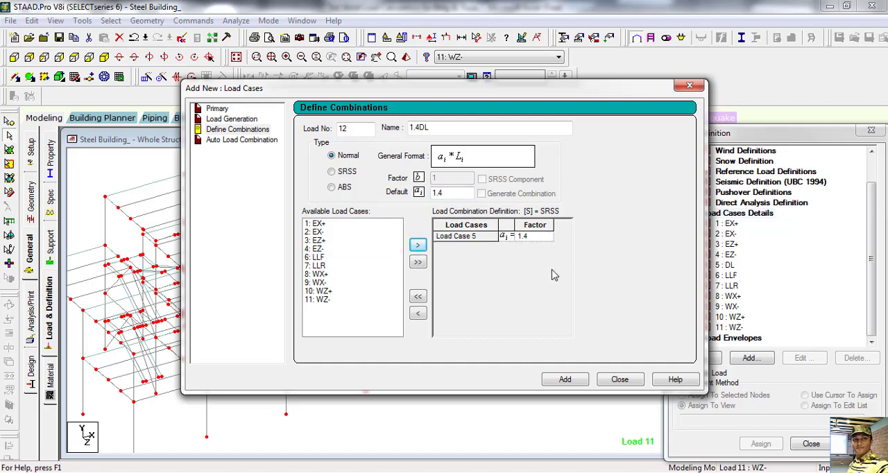
{"action": "left_click", "coordinate": [564, 380]}
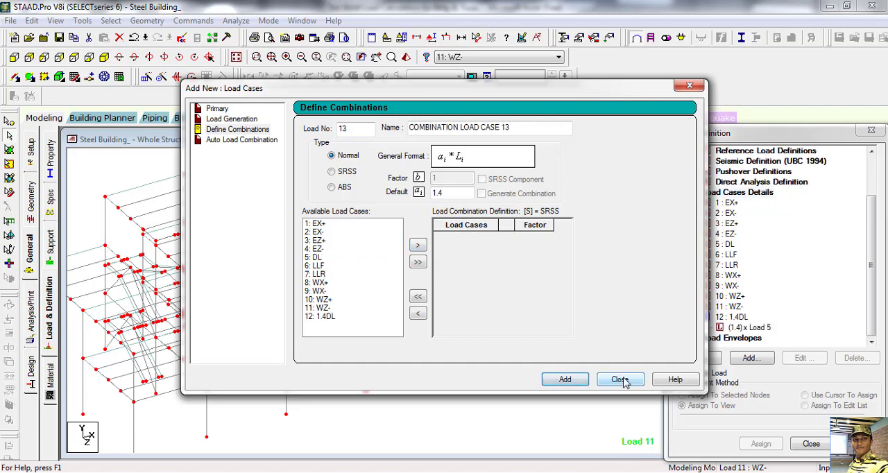
Step: Switch to the Word document BNBC Code 2006 and copy the LOAD COMB 13 title 1.2DL+1.6LLF+0.5LLR
{"action": "left_click_drag", "start_coordinate": [647, 91], "coordinate": [492, 96]}
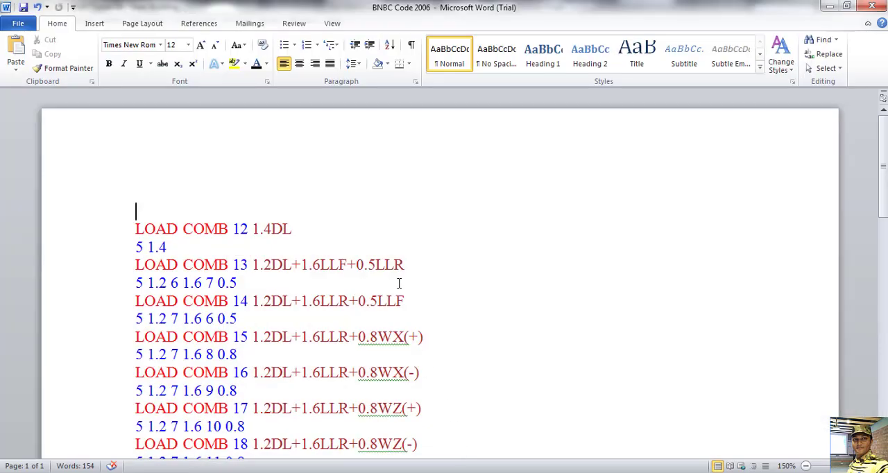
{"action": "scroll", "coordinate": [400, 282], "scroll_direction": "down", "scroll_amount": 3}
{"action": "scroll", "coordinate": [400, 282], "scroll_direction": "up", "scroll_amount": 3}
{"action": "left_click_drag", "start_coordinate": [253, 265], "coordinate": [463, 273]}
{"action": "key", "text": "ctrl+c"}
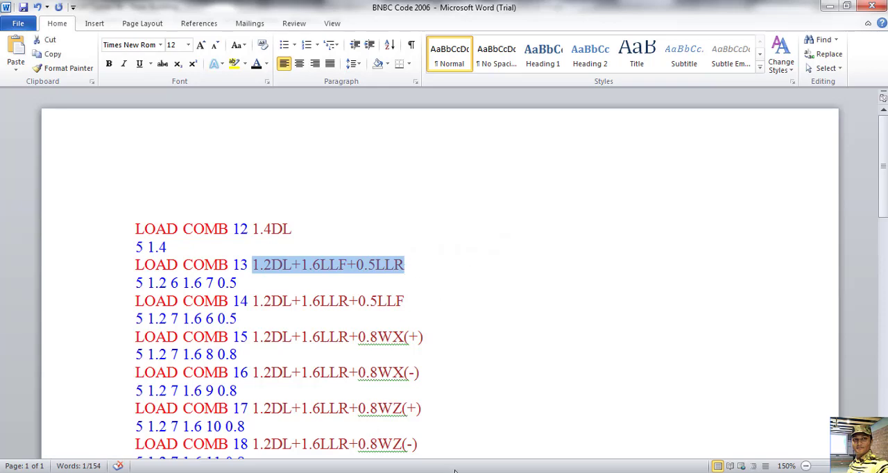
Step: Switch back to STAAD.Pro and name load combination 13 with the copied title 1.2DL+1.6LLF+0.5LLR
{"action": "key", "text": "alt+Tab"}
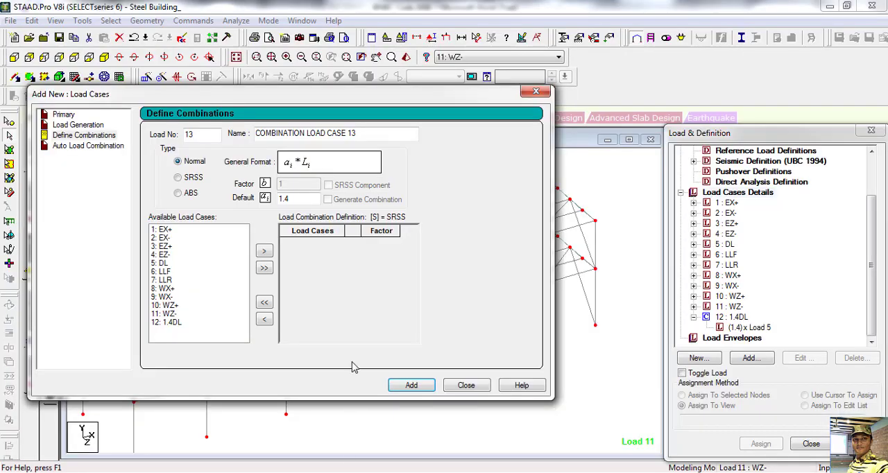
{"action": "left_click_drag", "start_coordinate": [371, 133], "coordinate": [231, 123]}
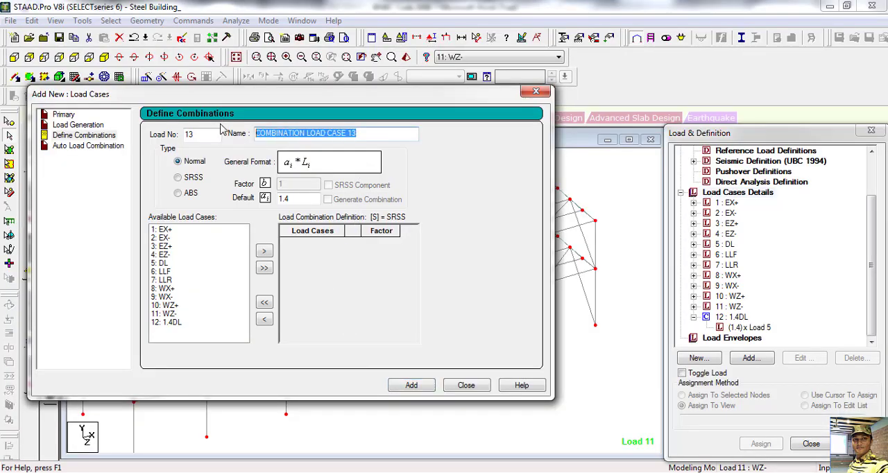
{"action": "key", "text": "ctrl+v"}
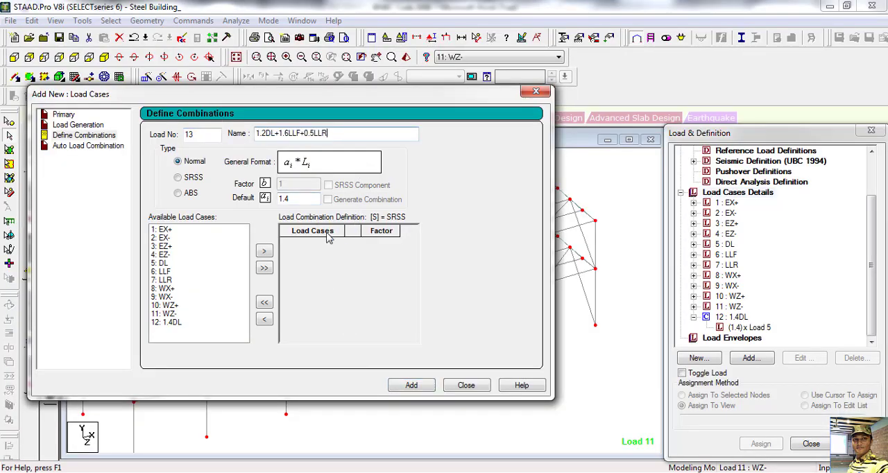
Step: Include load case 5: DL with factor 1.2 in combination 13
{"action": "left_click_drag", "start_coordinate": [302, 199], "coordinate": [277, 198]}
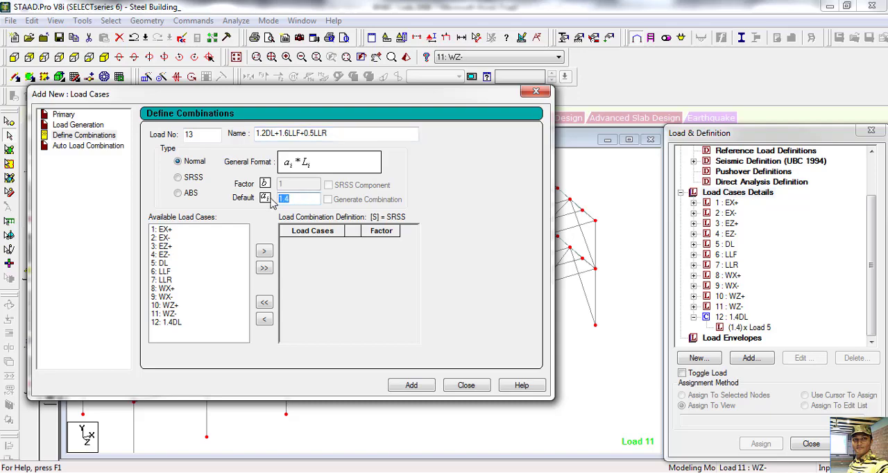
{"action": "type", "text": "1.2"}
{"action": "left_click", "coordinate": [161, 263]}
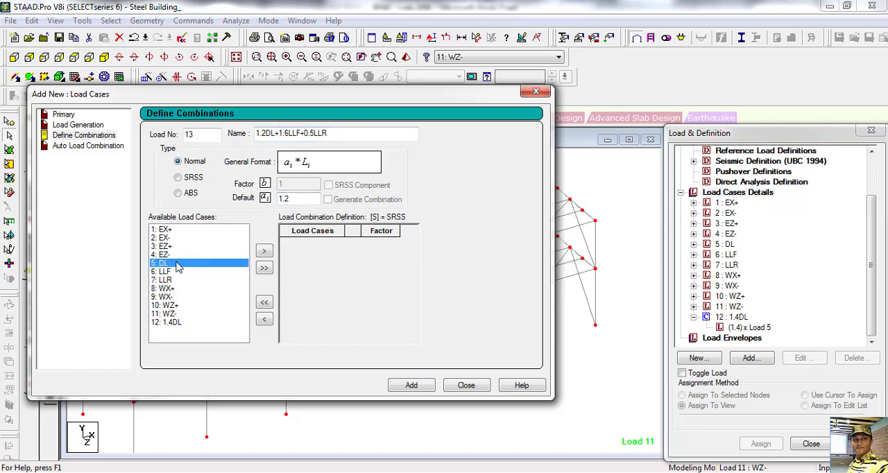
{"action": "left_click", "coordinate": [263, 253]}
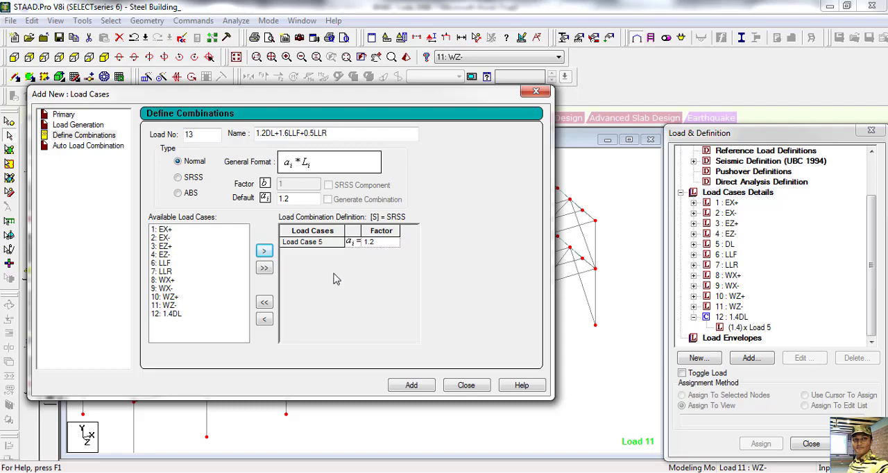
Step: Include load case 7: LLR with factor 1.6 in combination 13
{"action": "left_click", "coordinate": [304, 197]}
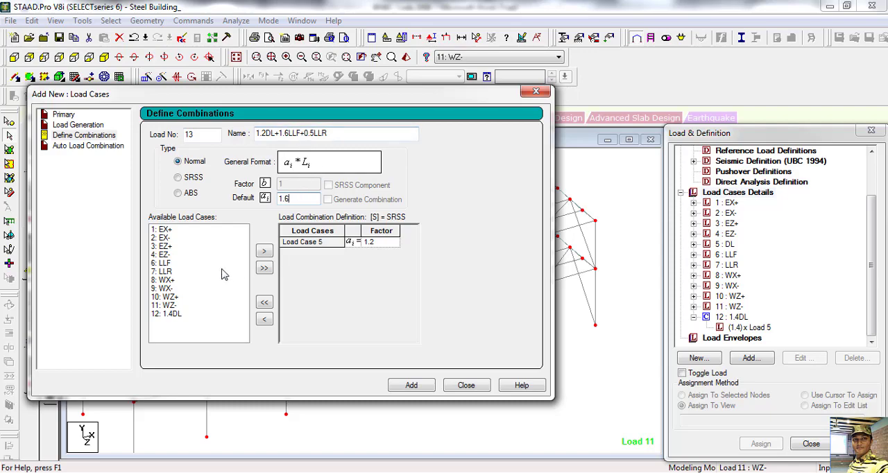
{"action": "left_click", "coordinate": [167, 272]}
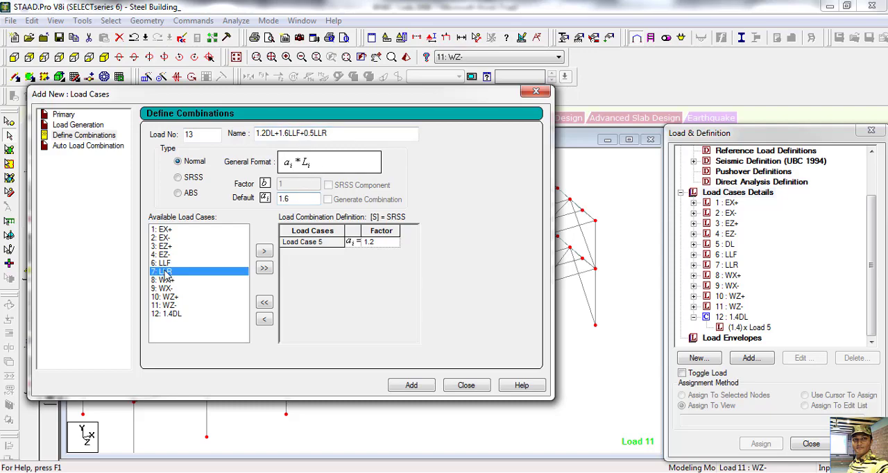
{"action": "left_click", "coordinate": [264, 252]}
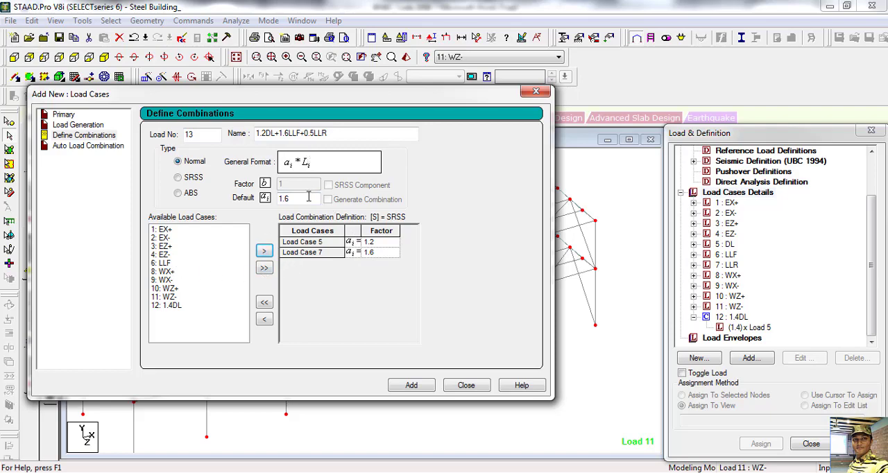
Step: Replace the default factor with the 0.5 live load factor given in combination 13's name
{"action": "left_click_drag", "start_coordinate": [310, 199], "coordinate": [236, 198]}
{"action": "type", "text": "0.5"}
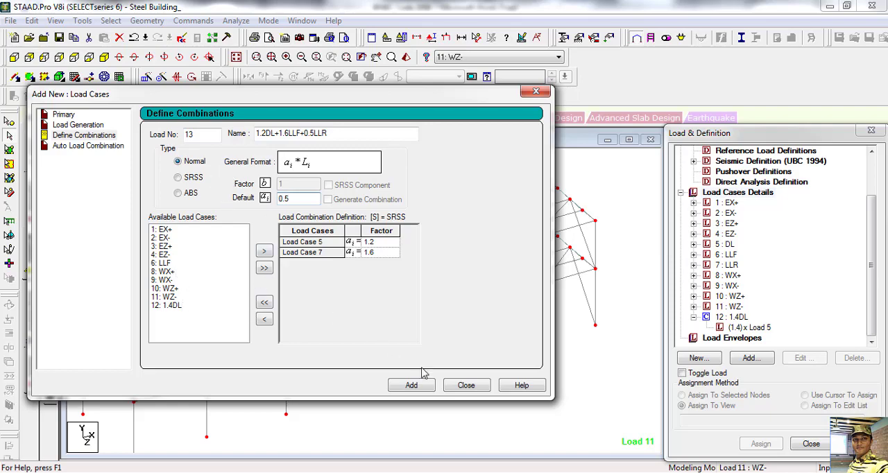
Step: Remove load case 7 from the definition of combination 13
{"action": "left_click", "coordinate": [314, 254]}
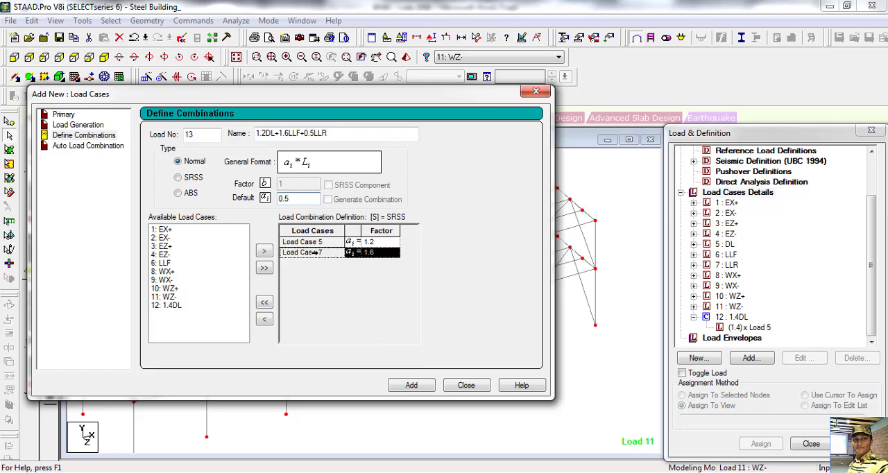
{"action": "left_click", "coordinate": [264, 318]}
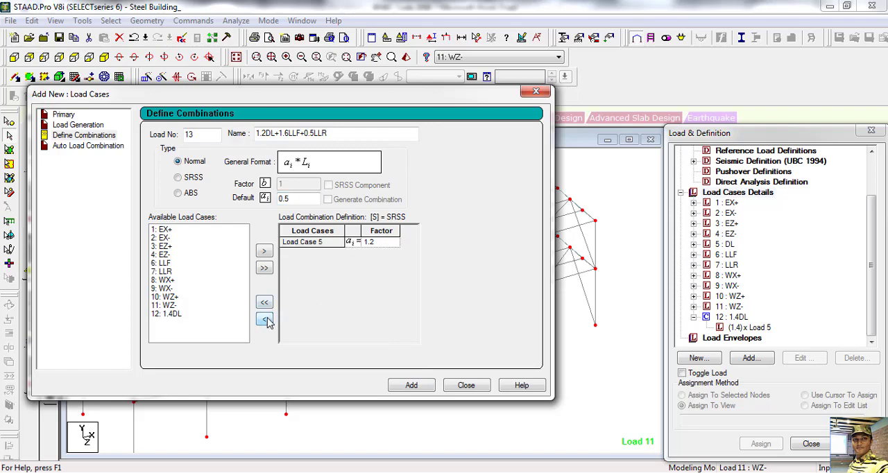
{"action": "left_click", "coordinate": [162, 265]}
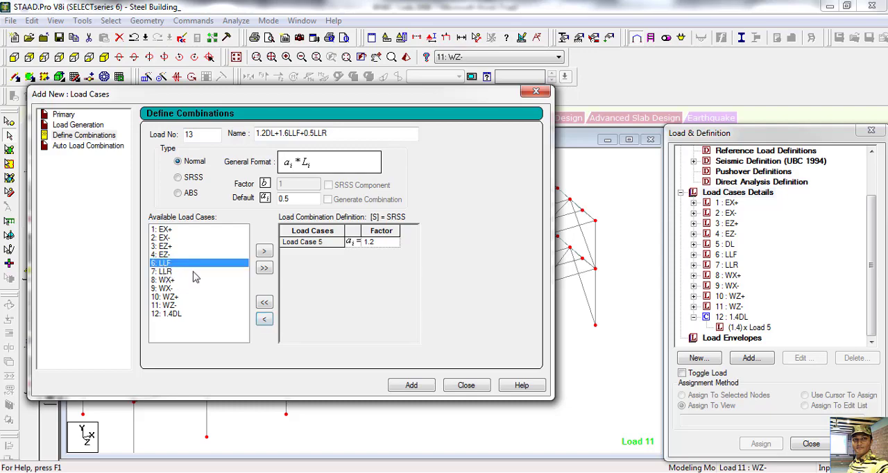
{"action": "left_click", "coordinate": [263, 251]}
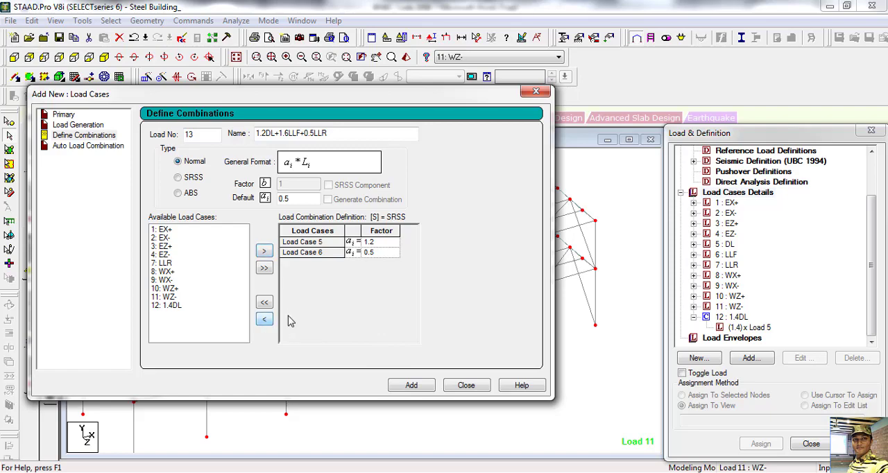
{"action": "left_click", "coordinate": [306, 253]}
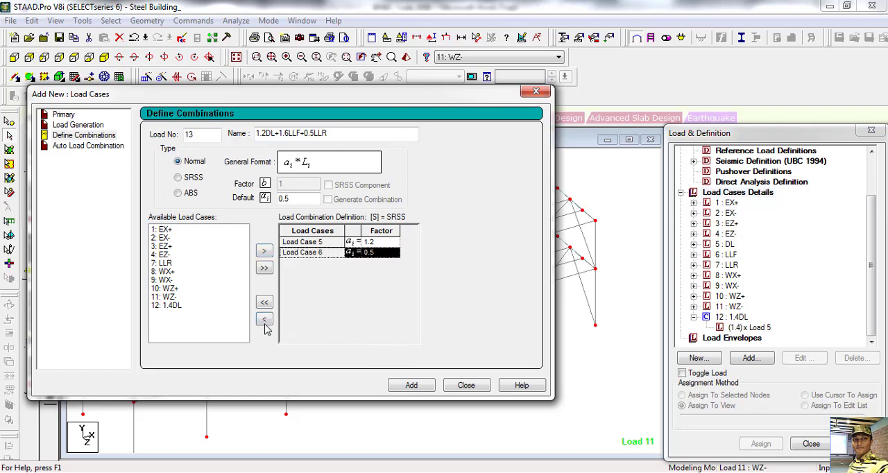
{"action": "left_click", "coordinate": [264, 320]}
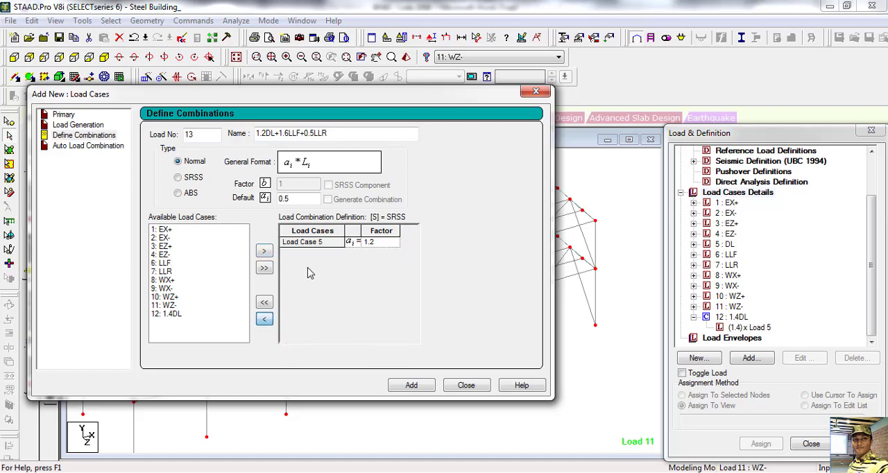
Step: Include load case 6: LLF with factor 1.6 in combination 13
{"action": "left_click", "coordinate": [294, 198]}
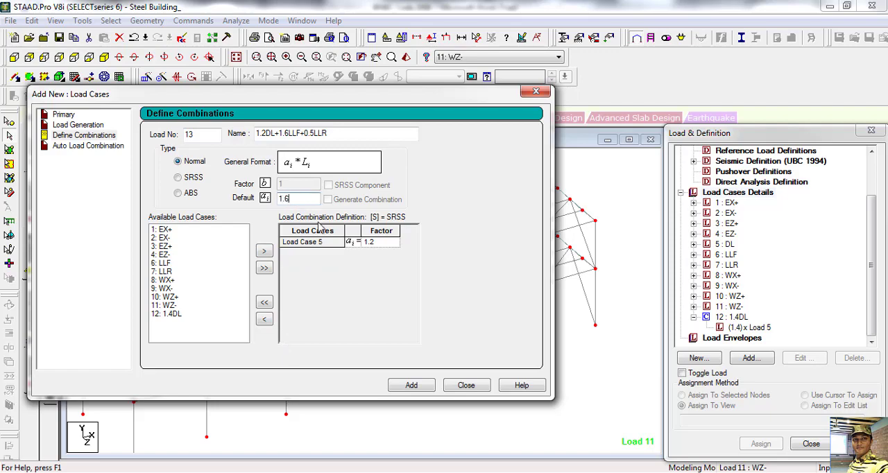
{"action": "left_click", "coordinate": [168, 264]}
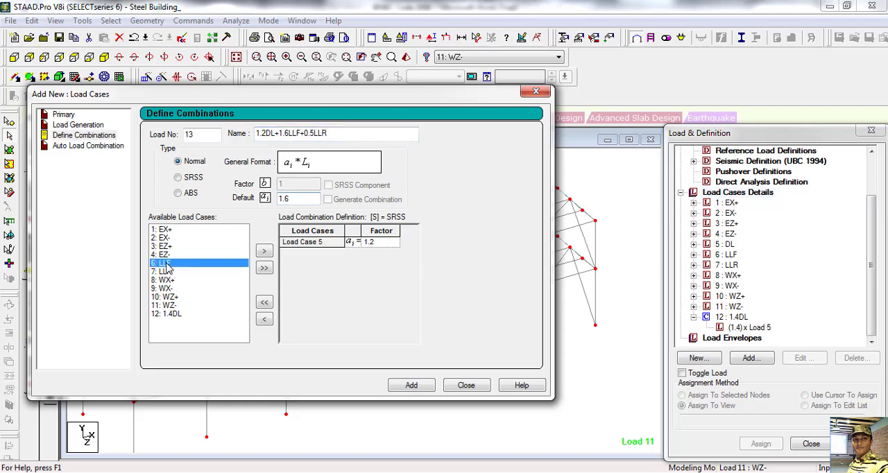
{"action": "left_click", "coordinate": [263, 252]}
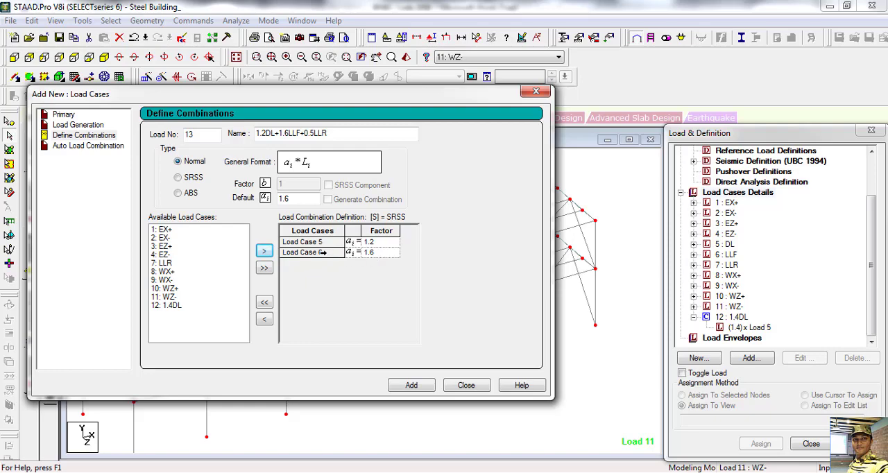
Step: Include load case 7: LLR with factor 0.5 and add combination 13 to the model
{"action": "left_click_drag", "start_coordinate": [303, 199], "coordinate": [263, 198]}
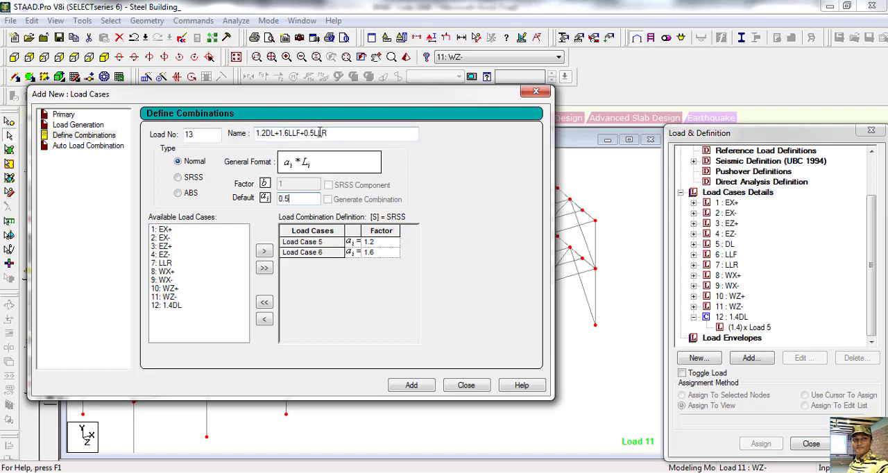
{"action": "left_click", "coordinate": [170, 264]}
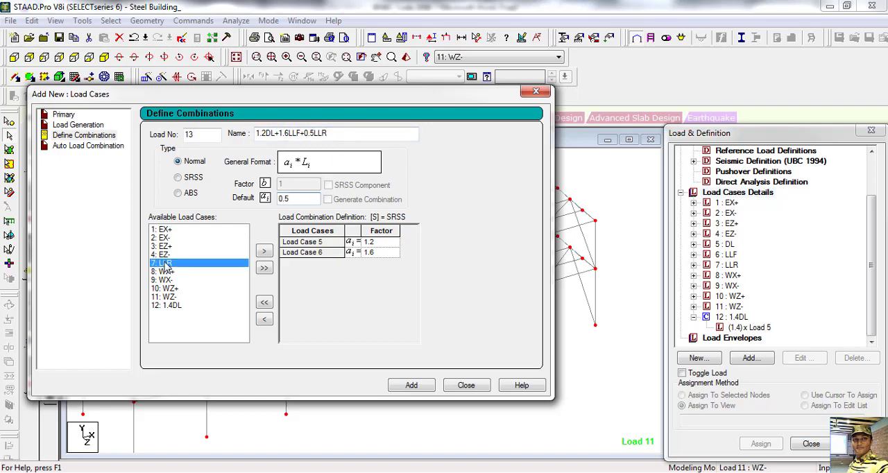
{"action": "left_click", "coordinate": [264, 253]}
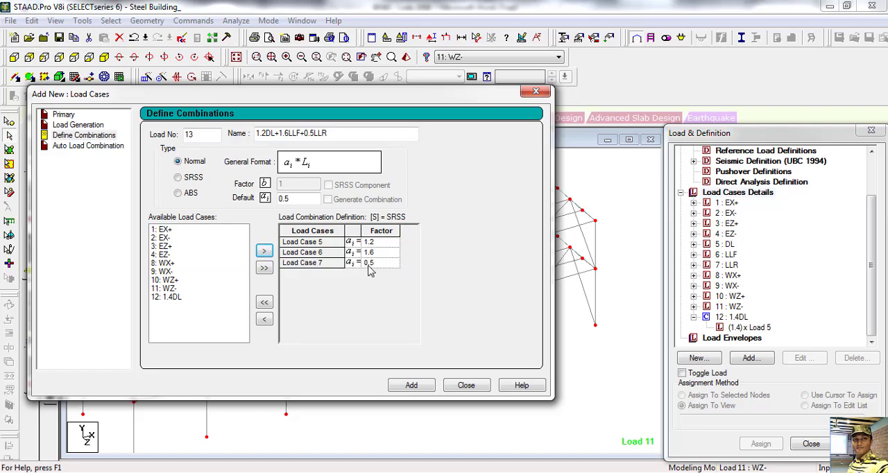
{"action": "left_click", "coordinate": [415, 385]}
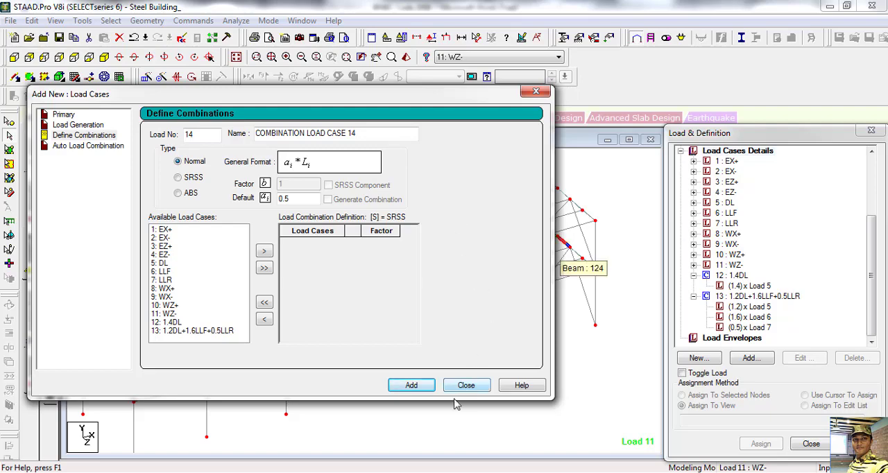
Step: Switch to the BNBC Code 2006 document in Word and copy all LOAD COMB 14 to 26 entries with their factor lines
{"action": "key", "text": "alt+Tab"}
{"action": "scroll", "coordinate": [395, 257], "scroll_direction": "down", "scroll_amount": 1}
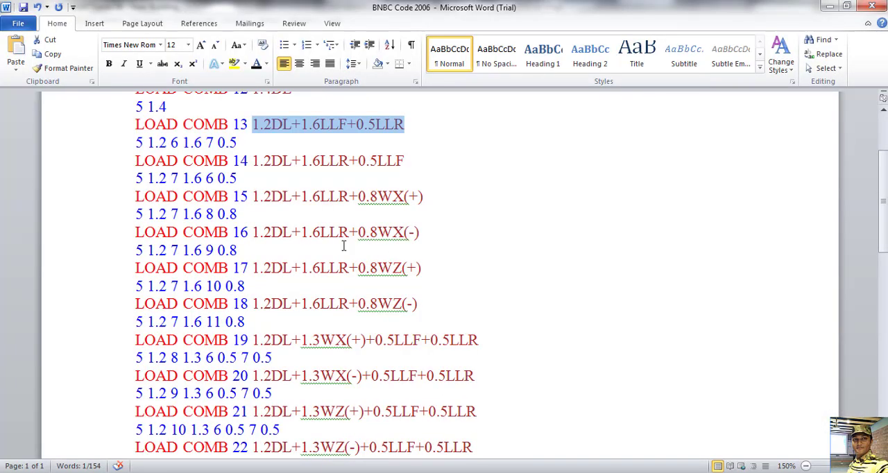
{"action": "scroll", "coordinate": [307, 208], "scroll_direction": "down", "scroll_amount": 7}
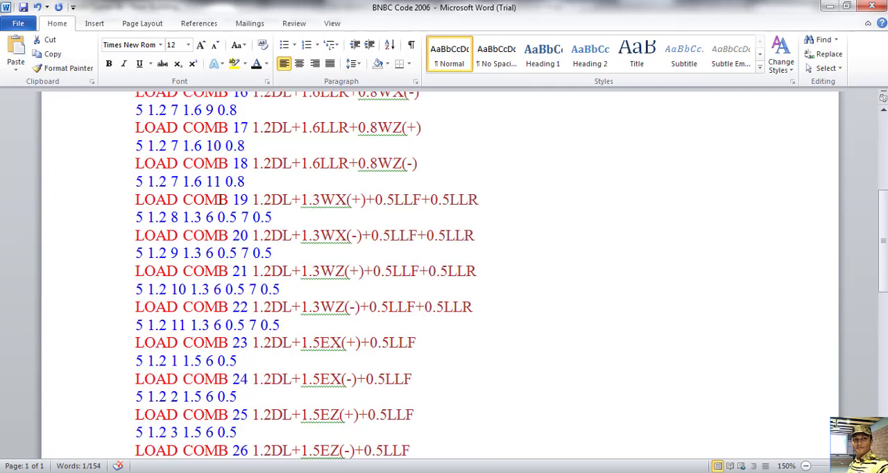
{"action": "scroll", "coordinate": [246, 192], "scroll_direction": "up", "scroll_amount": 6}
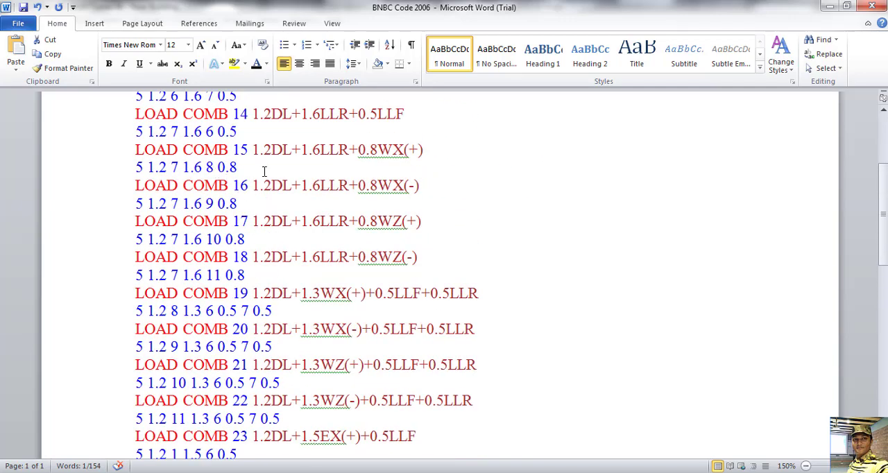
{"action": "scroll", "coordinate": [297, 223], "scroll_direction": "down", "scroll_amount": 1}
{"action": "scroll", "coordinate": [304, 284], "scroll_direction": "up", "scroll_amount": 2}
{"action": "left_click", "coordinate": [473, 232]}
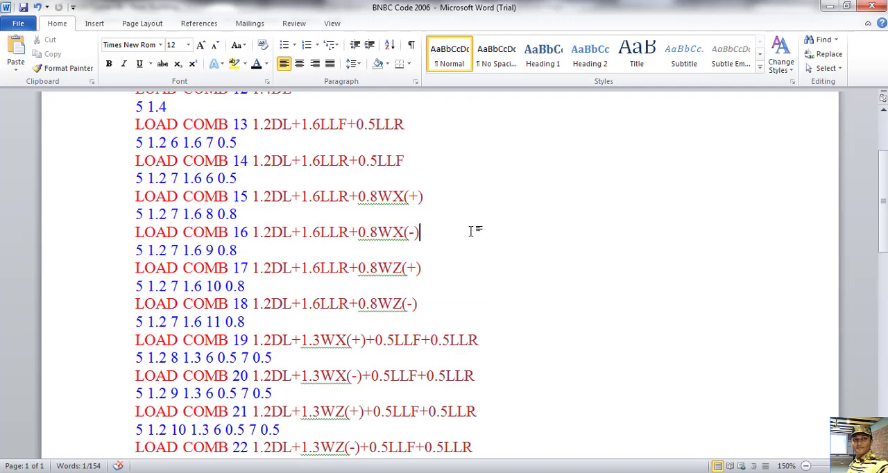
{"action": "scroll", "coordinate": [142, 173], "scroll_direction": "up", "scroll_amount": 3}
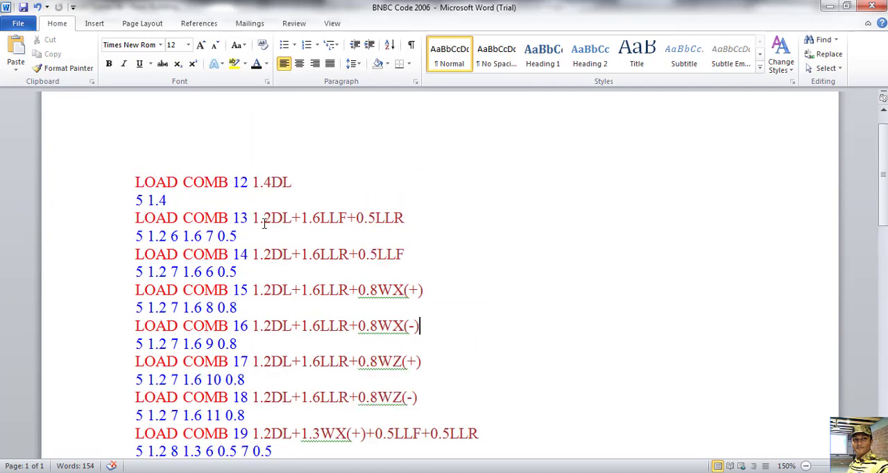
{"action": "left_click_drag", "start_coordinate": [136, 254], "coordinate": [237, 265]}
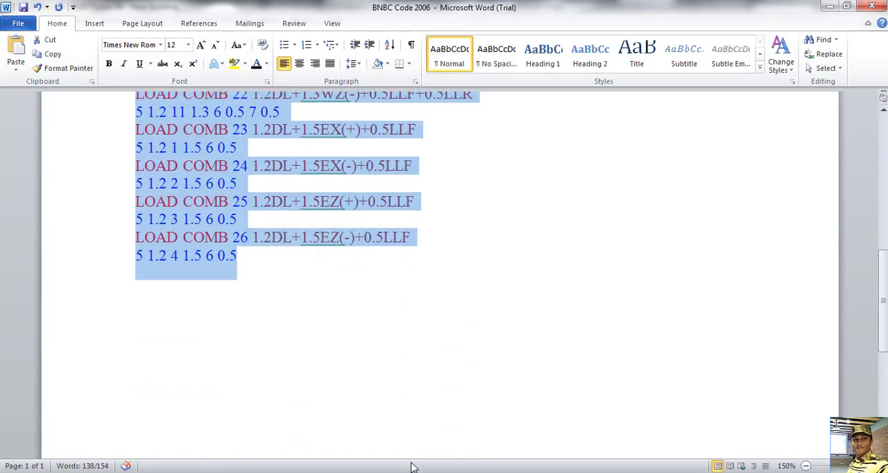
Step: Switch back to STAAD.Pro, dismiss the new load case definition and open the STAAD command file, saving the modified structure
{"action": "key", "text": "alt+Tab"}
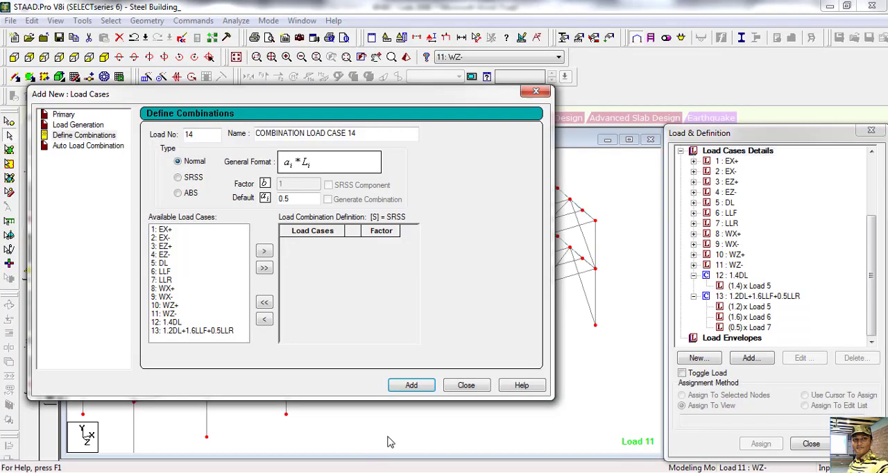
{"action": "left_click", "coordinate": [464, 385]}
{"action": "scroll", "coordinate": [392, 306], "scroll_direction": "up", "scroll_amount": 5}
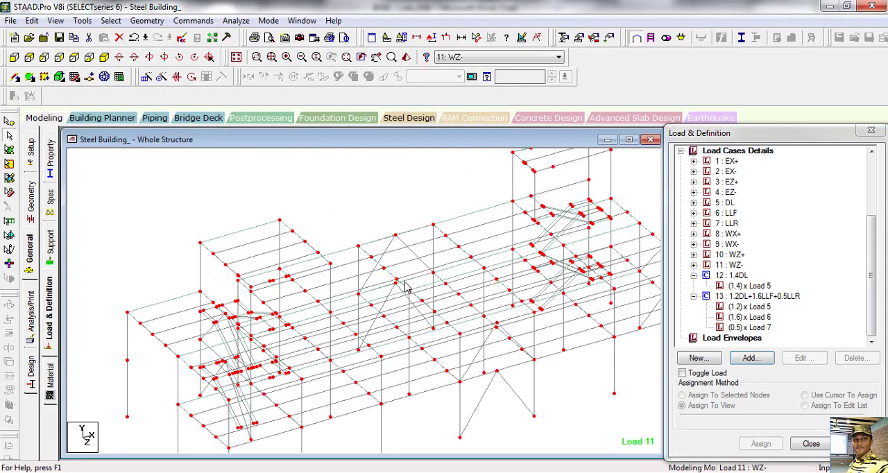
{"action": "scroll", "coordinate": [406, 288], "scroll_direction": "down", "scroll_amount": 3}
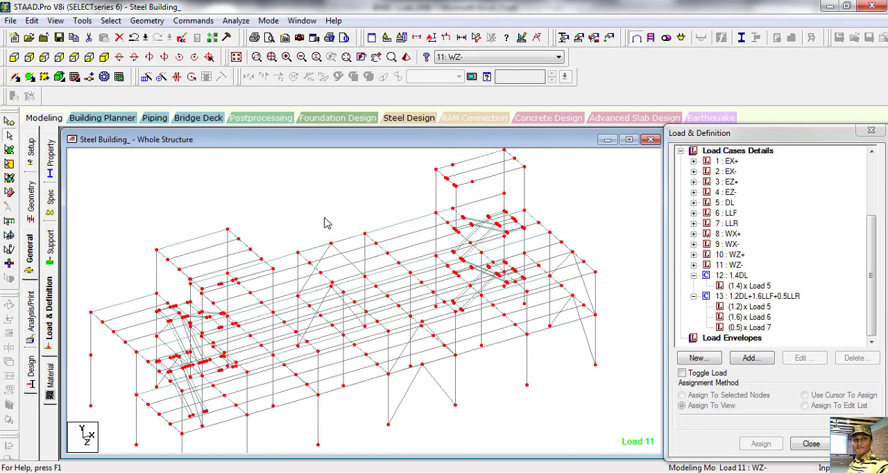
{"action": "left_click", "coordinate": [182, 40]}
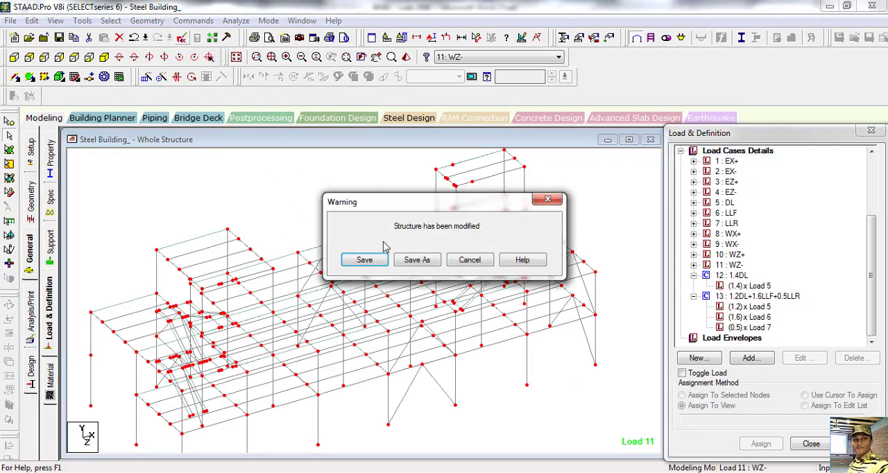
{"action": "left_click", "coordinate": [364, 260]}
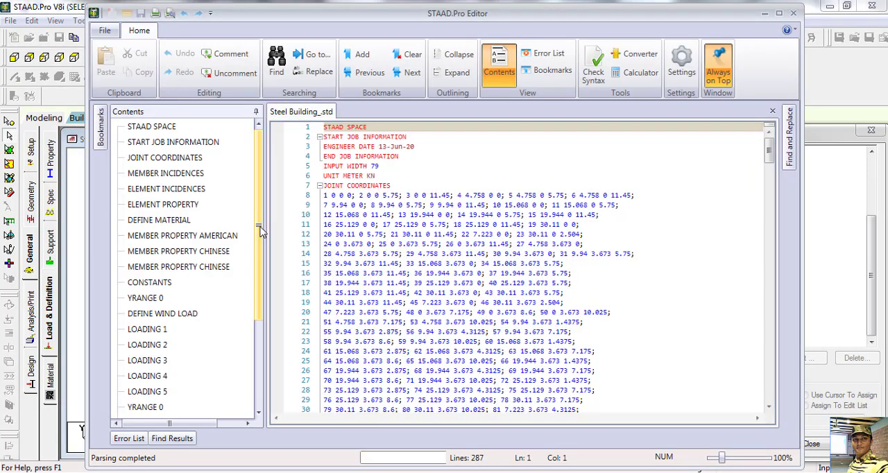
Step: Paste the copied load combinations 14 to 26 on a new line between combination 13's factors and FINISH
{"action": "left_click_drag", "start_coordinate": [260, 231], "coordinate": [261, 323]}
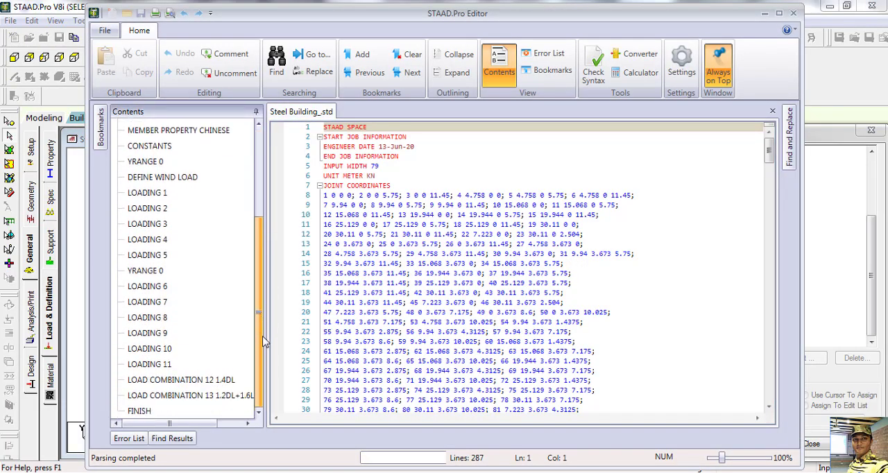
{"action": "left_click", "coordinate": [195, 396]}
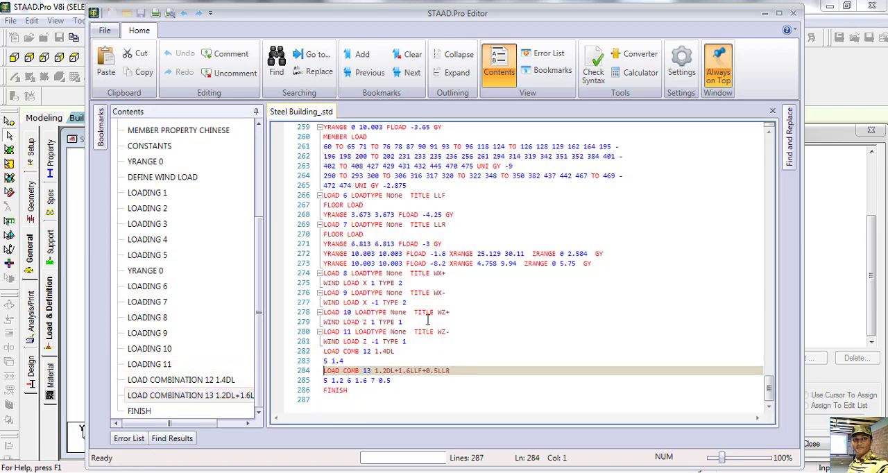
{"action": "left_click", "coordinate": [396, 381]}
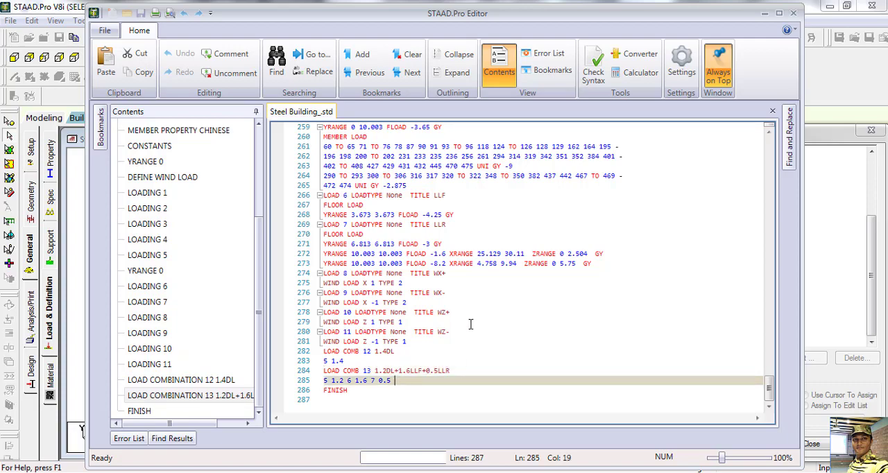
{"action": "key", "text": "Return"}
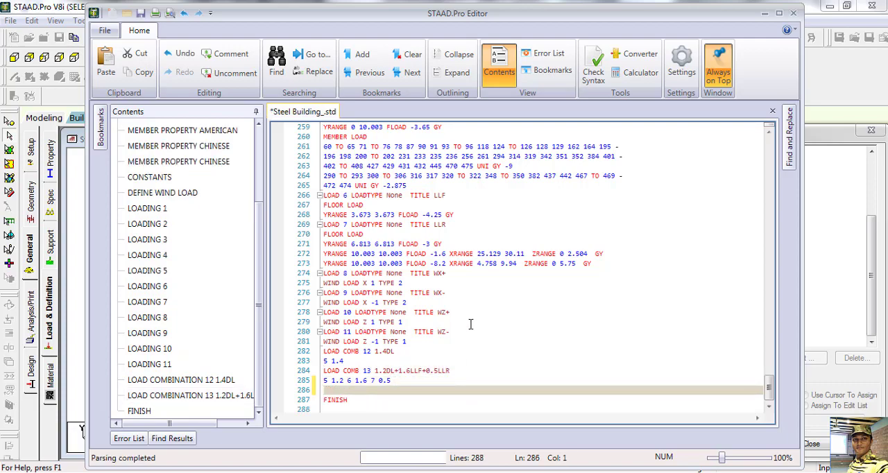
{"action": "right_click", "coordinate": [330, 390]}
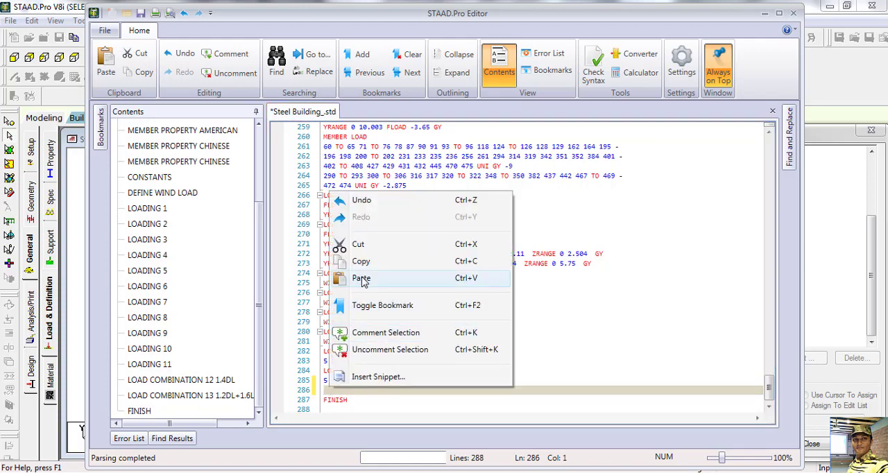
{"action": "left_click", "coordinate": [361, 278]}
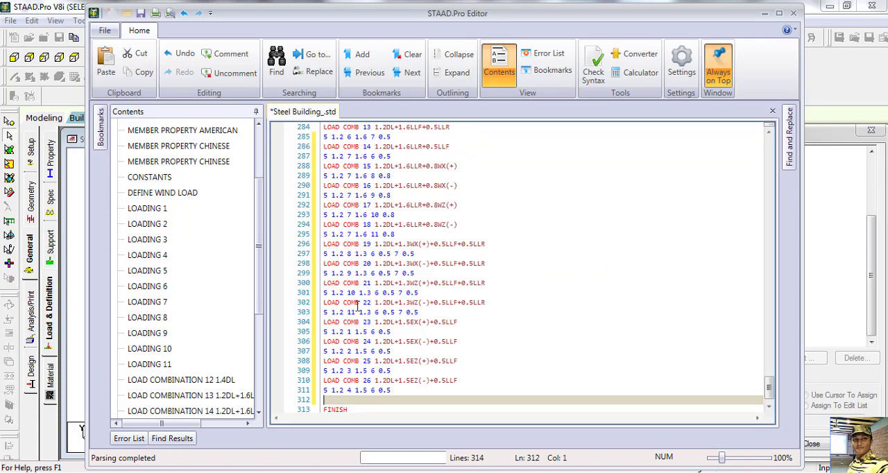
Step: Save the edited Steel Building command file and close the editor
{"action": "scroll", "coordinate": [358, 306], "scroll_direction": "up", "scroll_amount": 2}
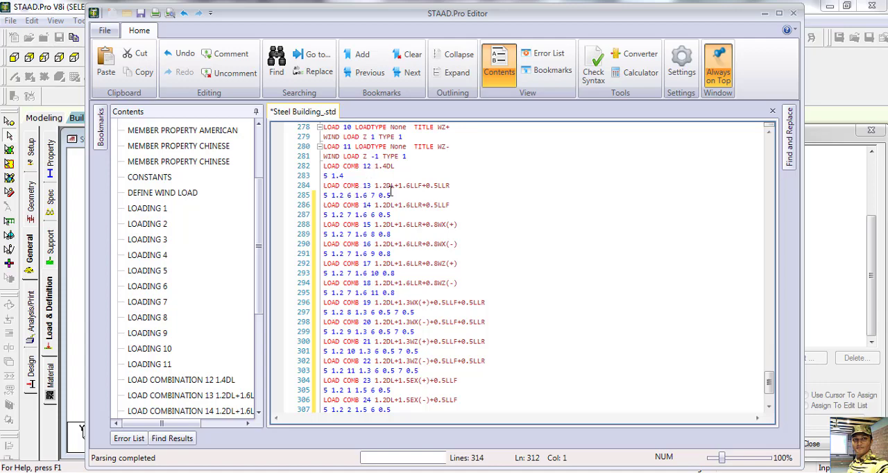
{"action": "left_click", "coordinate": [140, 13]}
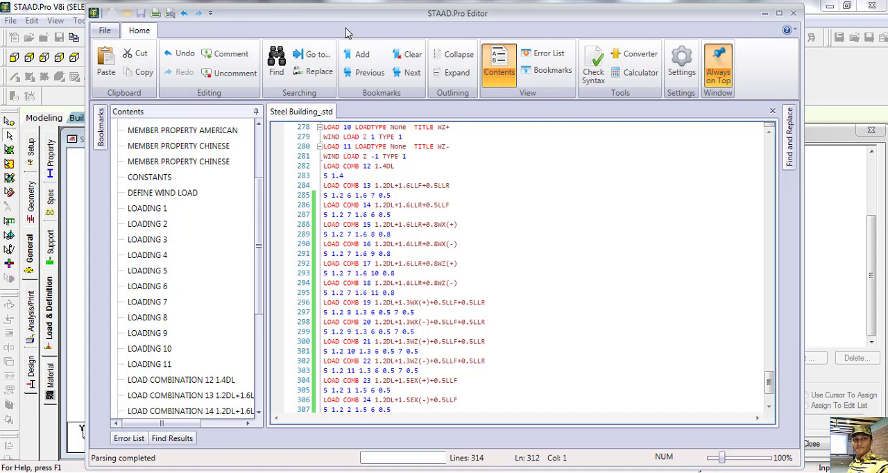
{"action": "left_click", "coordinate": [793, 12]}
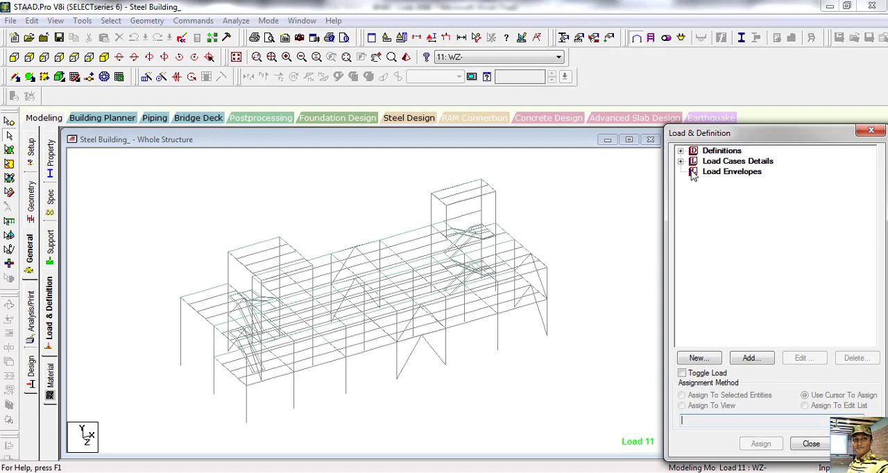
Step: Expand the load case details and review the list of load combinations
{"action": "left_click", "coordinate": [681, 162]}
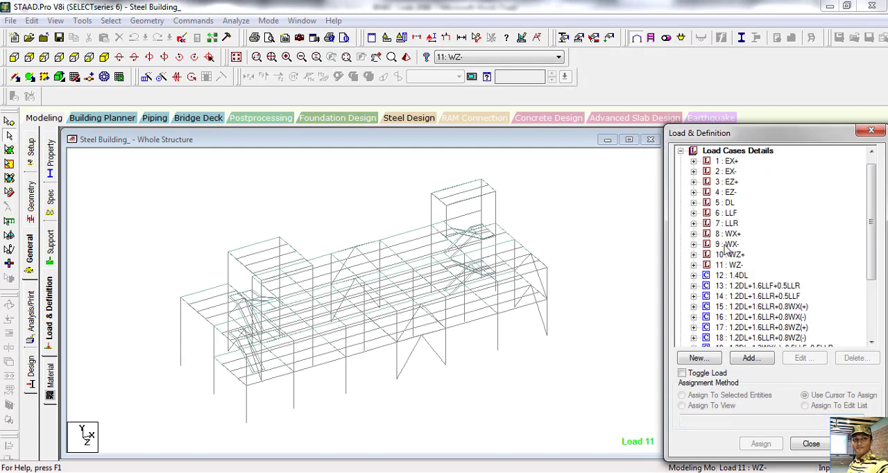
{"action": "scroll", "coordinate": [883, 229], "scroll_direction": "down", "scroll_amount": 2}
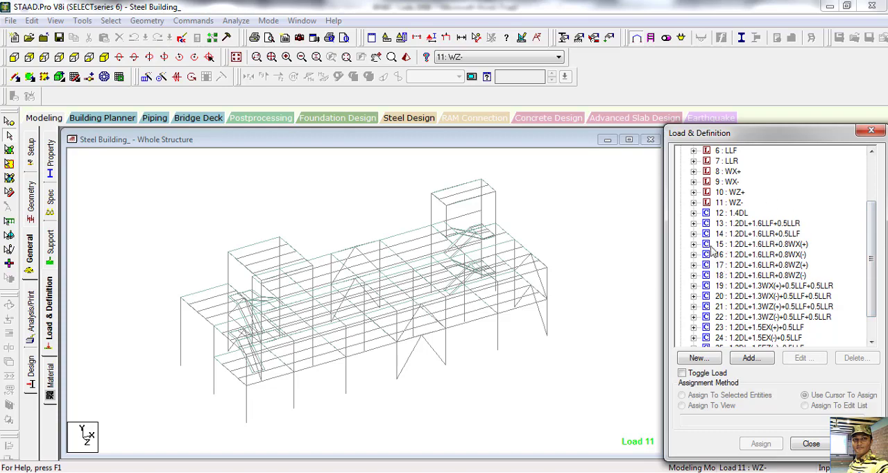
Step: Check the load case list through combination 26 and close the load definitions
{"action": "scroll", "coordinate": [701, 234], "scroll_direction": "up", "scroll_amount": 1}
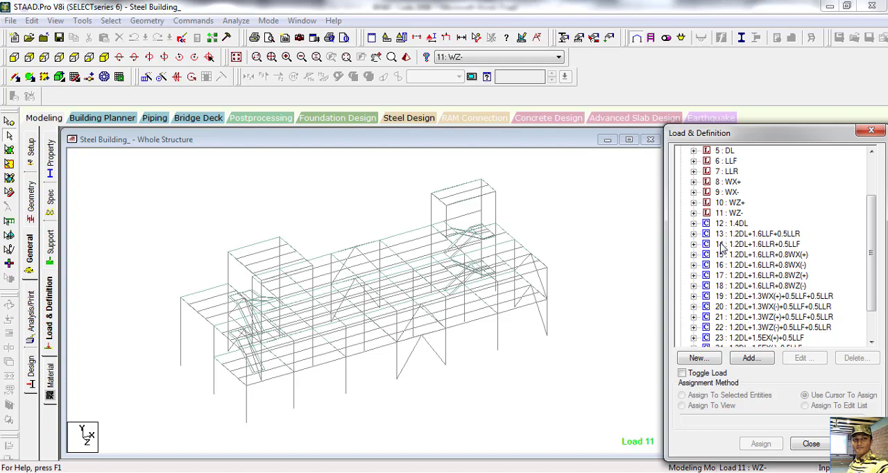
{"action": "left_click_drag", "start_coordinate": [870, 233], "coordinate": [873, 279]}
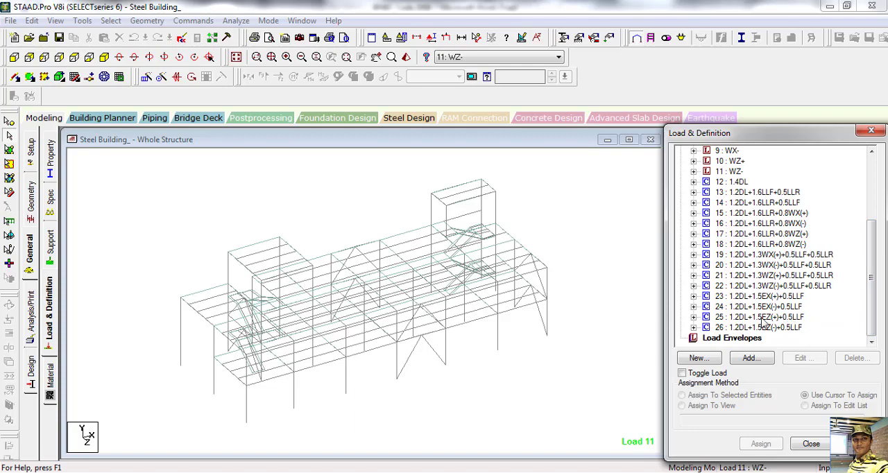
{"action": "left_click", "coordinate": [524, 375]}
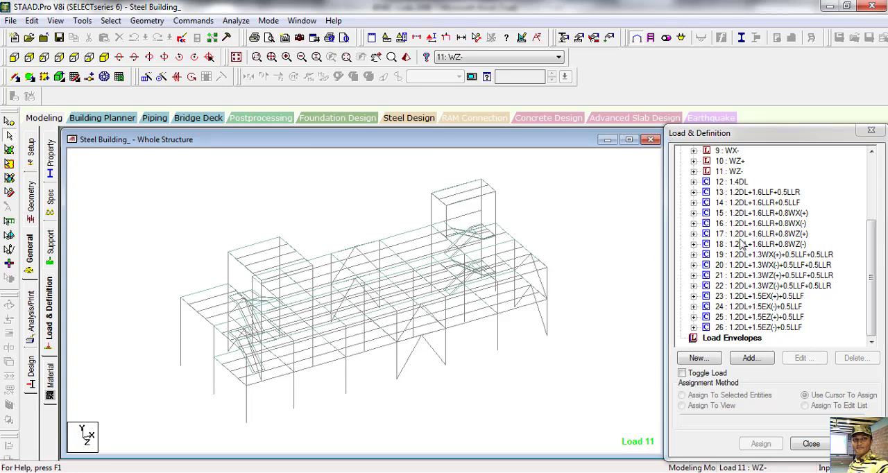
{"action": "left_click", "coordinate": [810, 445]}
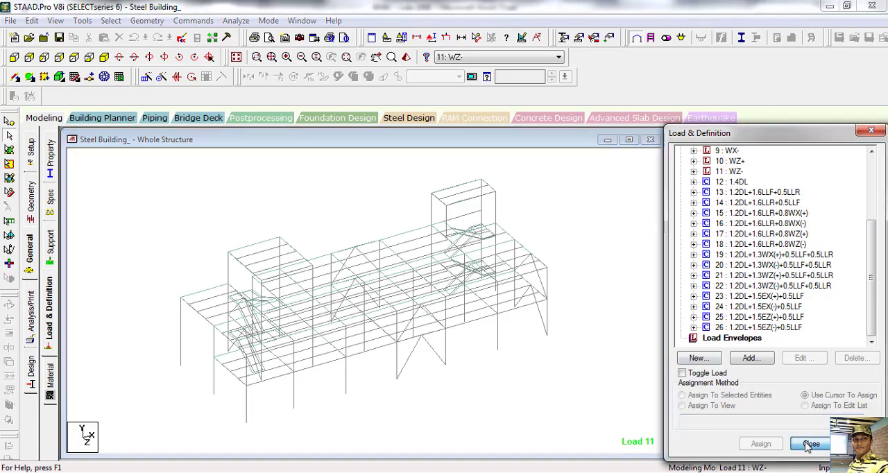
Step: Examine the whole building frame, including its beam and node layout in the geometry page
{"action": "scroll", "coordinate": [320, 297], "scroll_direction": "down", "scroll_amount": 1}
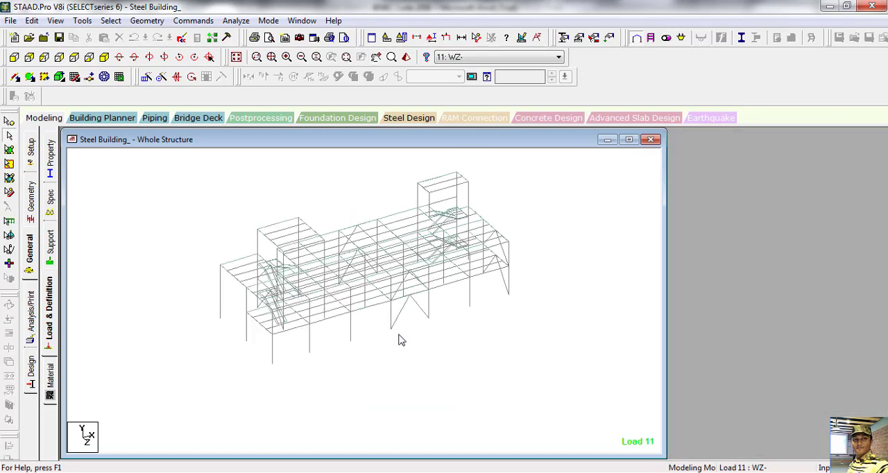
{"action": "mouse_move", "coordinate": [400, 340]}
{"action": "middle_mouse_down"}
{"action": "mouse_move", "coordinate": [366, 316]}
{"action": "mouse_move", "coordinate": [375, 349]}
{"action": "mouse_move", "coordinate": [409, 353]}
{"action": "mouse_move", "coordinate": [395, 350]}
{"action": "middle_mouse_up"}
{"action": "scroll", "coordinate": [272, 321], "scroll_direction": "up", "scroll_amount": 1}
{"action": "scroll", "coordinate": [338, 294], "scroll_direction": "up", "scroll_amount": 1}
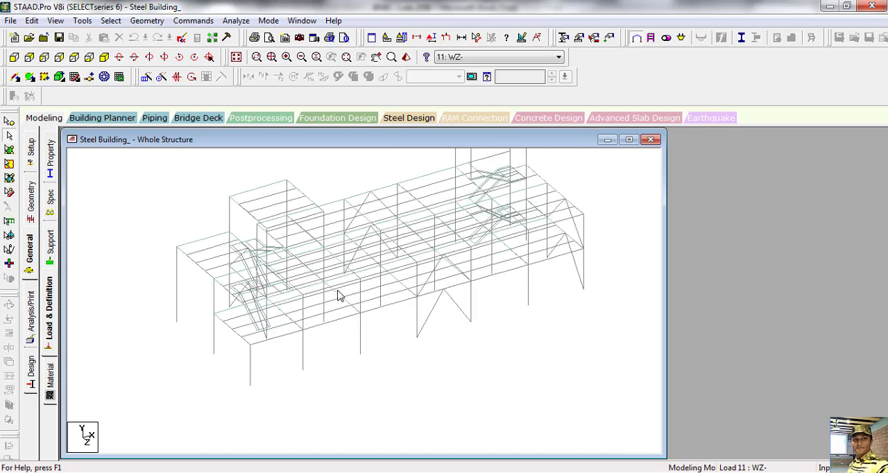
{"action": "scroll", "coordinate": [361, 353], "scroll_direction": "up", "scroll_amount": 7}
{"action": "scroll", "coordinate": [328, 338], "scroll_direction": "down", "scroll_amount": 6}
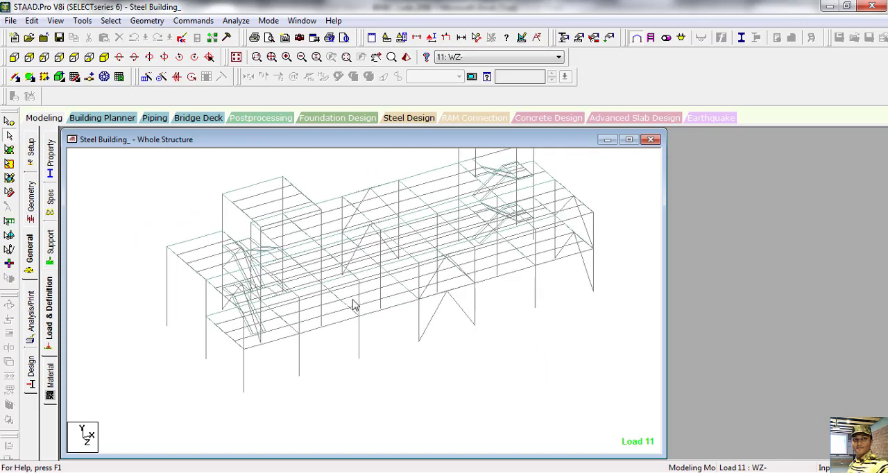
{"action": "scroll", "coordinate": [344, 301], "scroll_direction": "up", "scroll_amount": 4}
{"action": "left_click", "coordinate": [34, 199]}
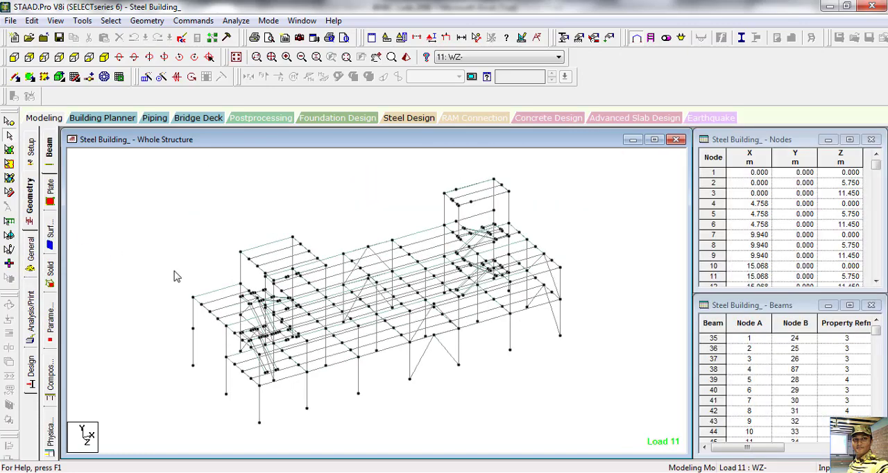
{"action": "scroll", "coordinate": [381, 372], "scroll_direction": "up", "scroll_amount": 3}
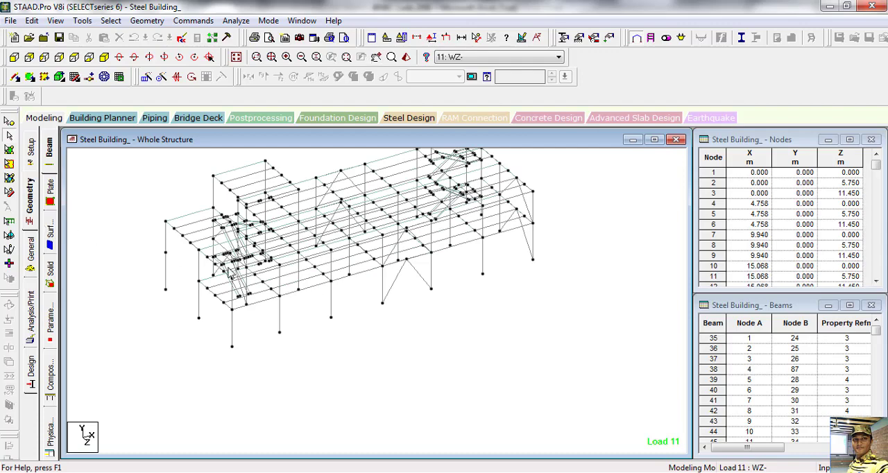
{"action": "scroll", "coordinate": [232, 273], "scroll_direction": "down", "scroll_amount": 2}
{"action": "middle_click_drag", "start_coordinate": [437, 301], "coordinate": [423, 329]}
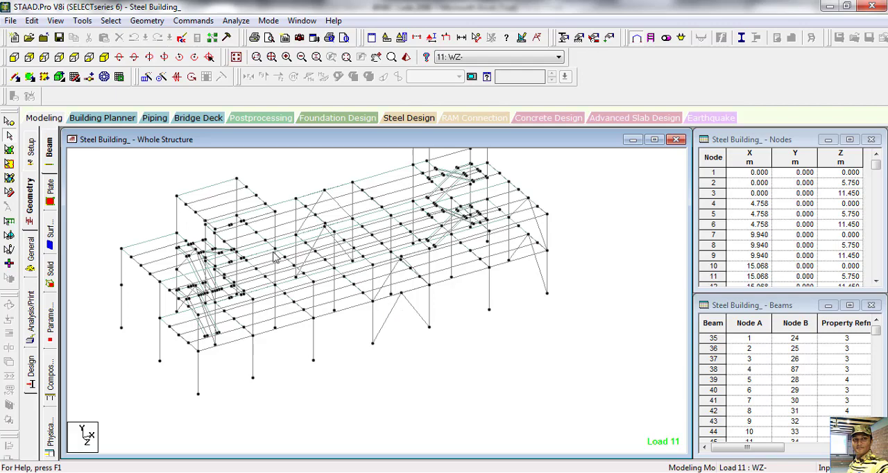
Step: Create a Truss member specification for beams
{"action": "left_click", "coordinate": [31, 250]}
{"action": "left_click", "coordinate": [50, 199]}
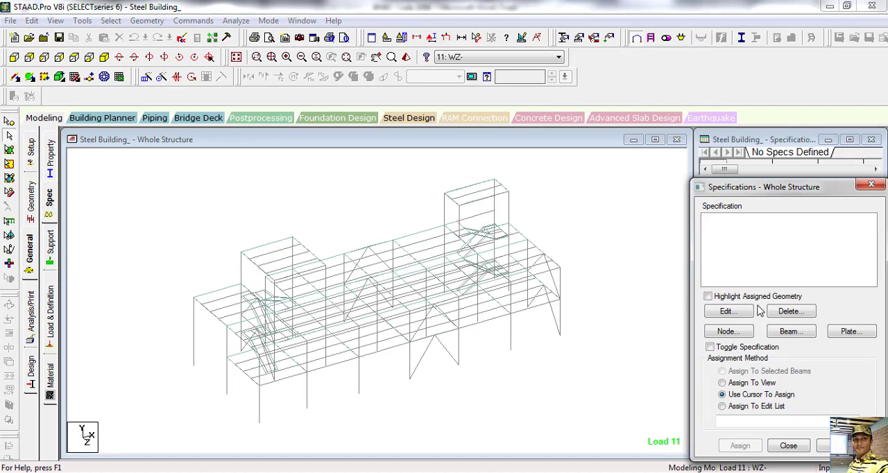
{"action": "left_click", "coordinate": [790, 331]}
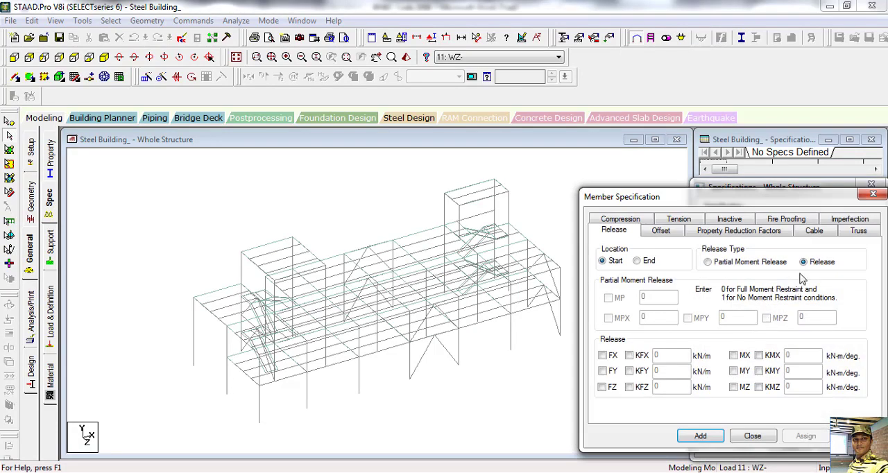
{"action": "left_click", "coordinate": [858, 231]}
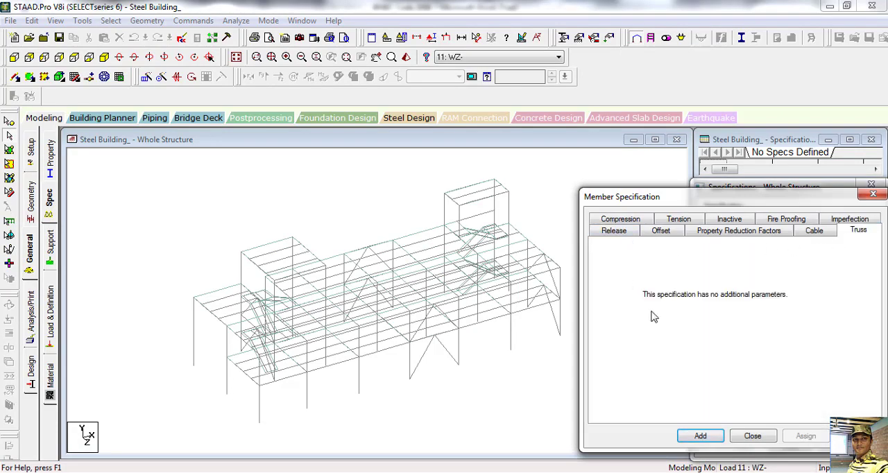
{"action": "left_click", "coordinate": [702, 435]}
{"action": "left_click", "coordinate": [755, 442]}
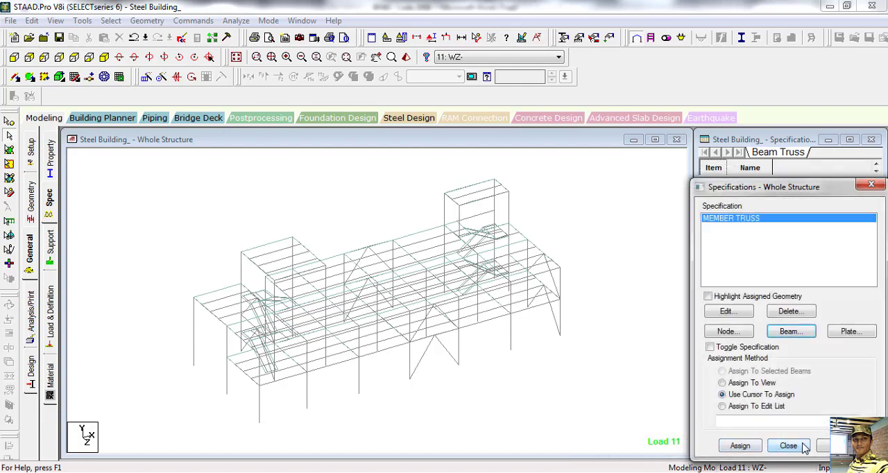
Step: Open the properties of beam 143, the secondary floor beam next to the front edge, keeping the beam itself in sight
{"action": "left_click", "coordinate": [584, 361]}
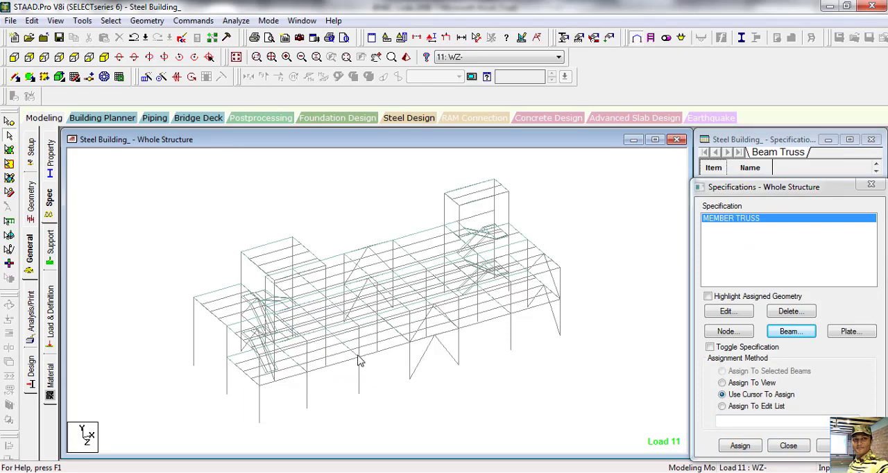
{"action": "middle_click_drag", "start_coordinate": [359, 361], "coordinate": [384, 356]}
{"action": "scroll", "coordinate": [346, 345], "scroll_direction": "up", "scroll_amount": 1}
{"action": "scroll", "coordinate": [347, 349], "scroll_direction": "up", "scroll_amount": 2}
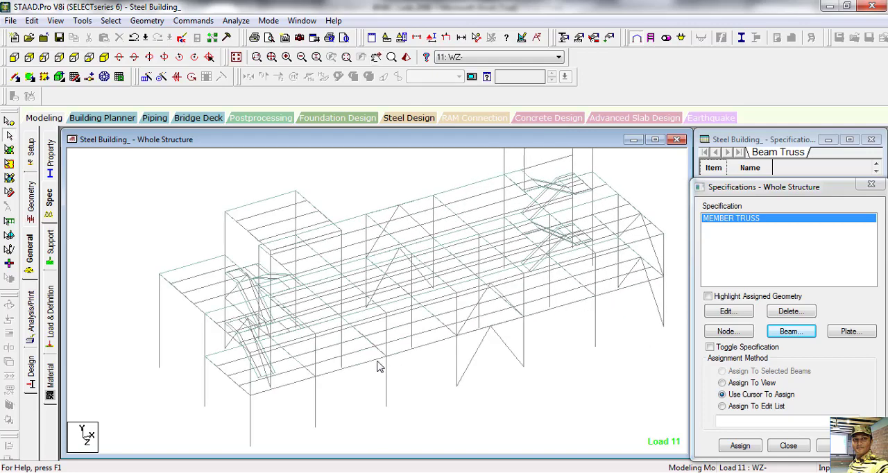
{"action": "left_click", "coordinate": [360, 356]}
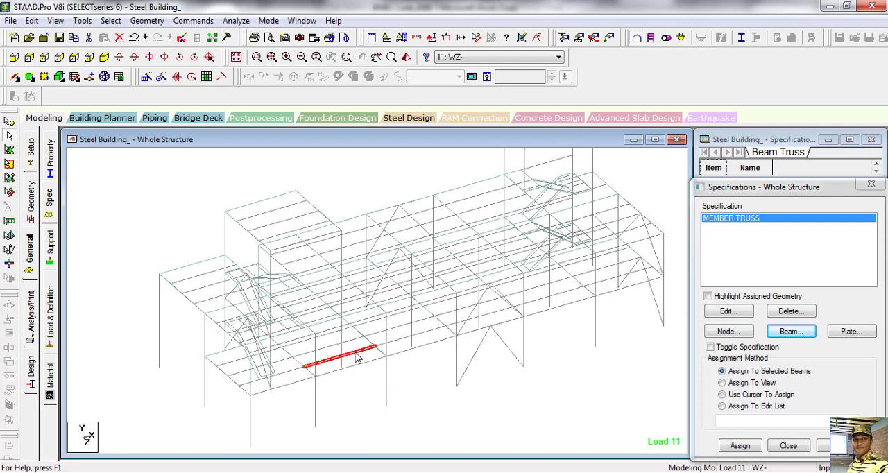
{"action": "double_click", "coordinate": [357, 357]}
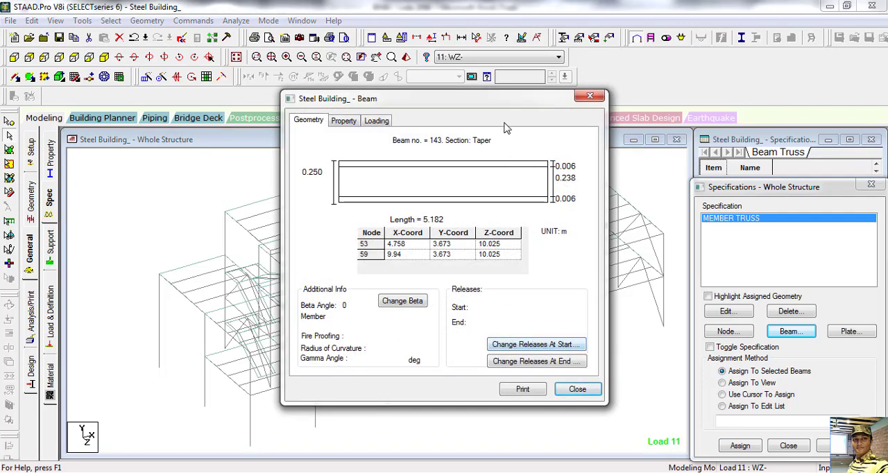
{"action": "left_click_drag", "start_coordinate": [494, 96], "coordinate": [424, 53]}
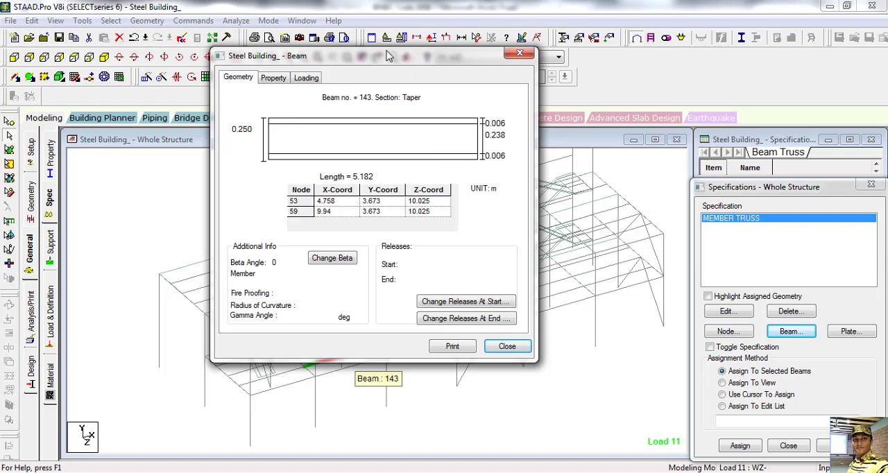
{"action": "left_click_drag", "start_coordinate": [389, 56], "coordinate": [267, 36]}
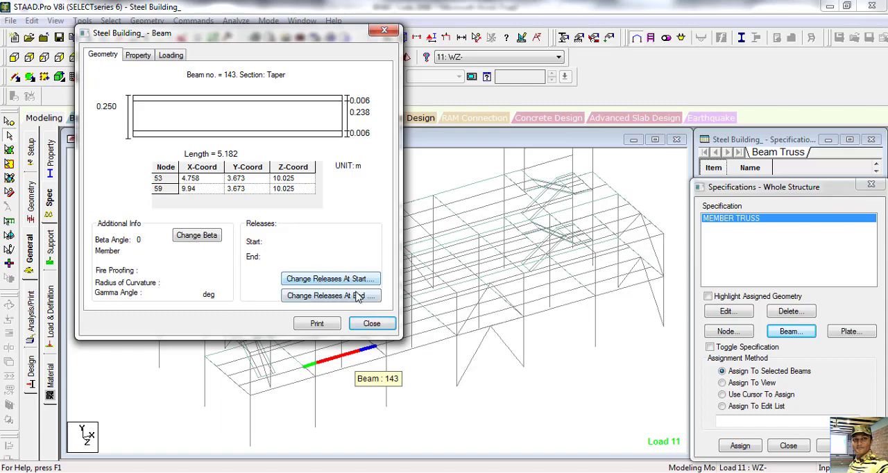
Step: Add a partial moment release with MPZ 0.99 at the start of beam 143
{"action": "left_click", "coordinate": [351, 280]}
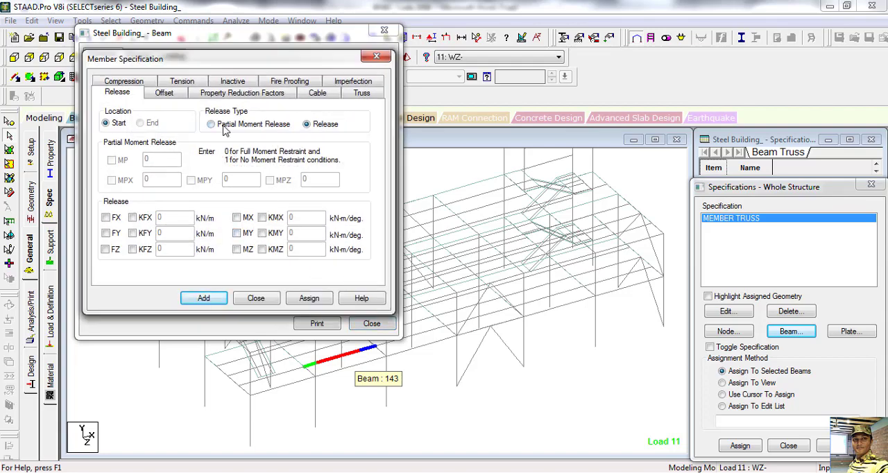
{"action": "left_click", "coordinate": [211, 125]}
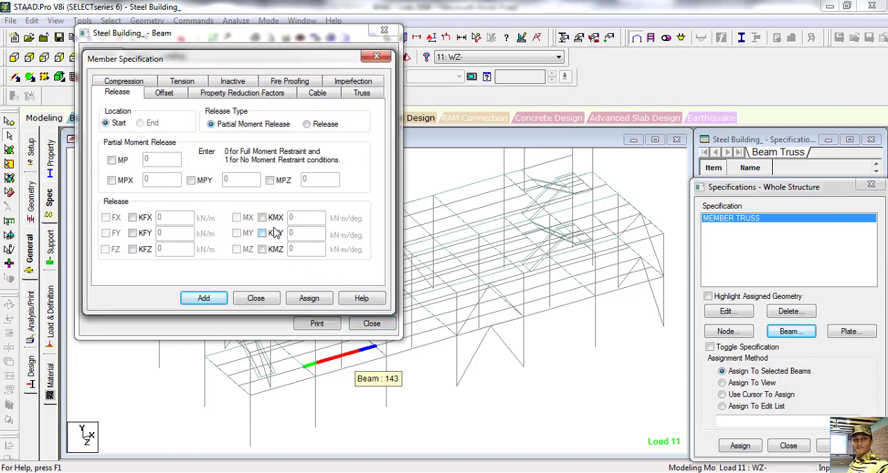
{"action": "left_click", "coordinate": [270, 181]}
{"action": "left_click", "coordinate": [202, 298]}
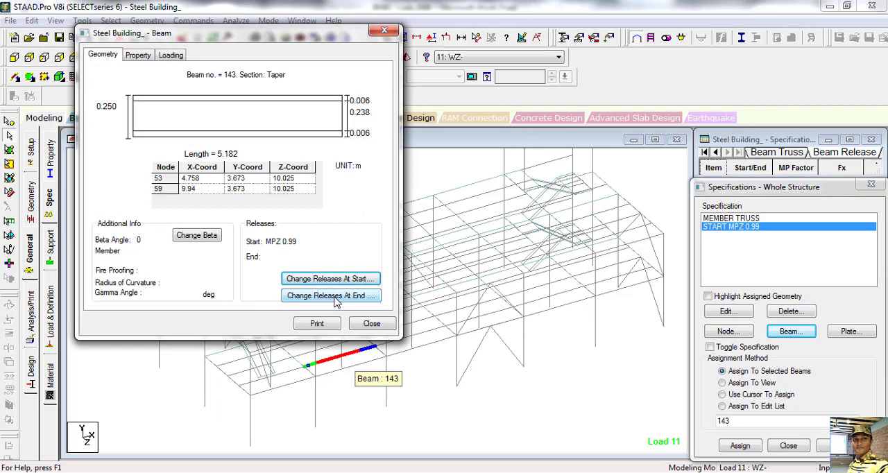
Step: Add a partial moment release with MPZ 0.99 at the end of beam 143 and close its properties
{"action": "left_click", "coordinate": [331, 295]}
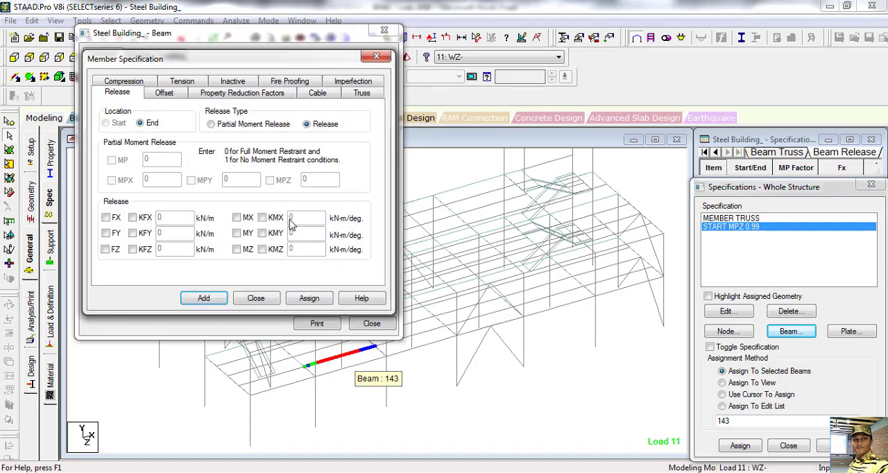
{"action": "left_click", "coordinate": [212, 125]}
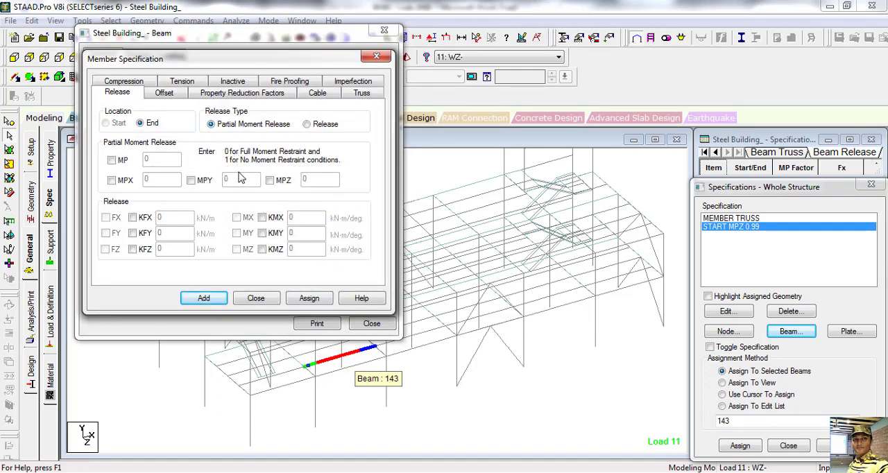
{"action": "left_click", "coordinate": [281, 181]}
{"action": "left_click", "coordinate": [203, 298]}
{"action": "left_click", "coordinate": [256, 299]}
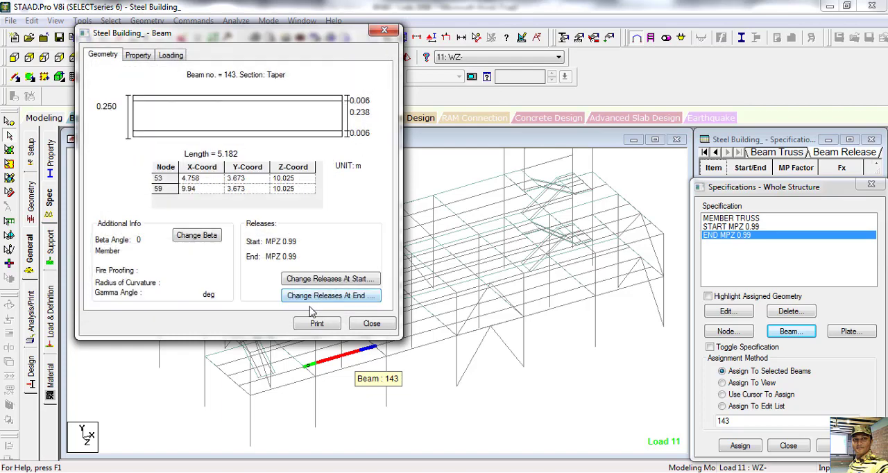
{"action": "left_click", "coordinate": [372, 324]}
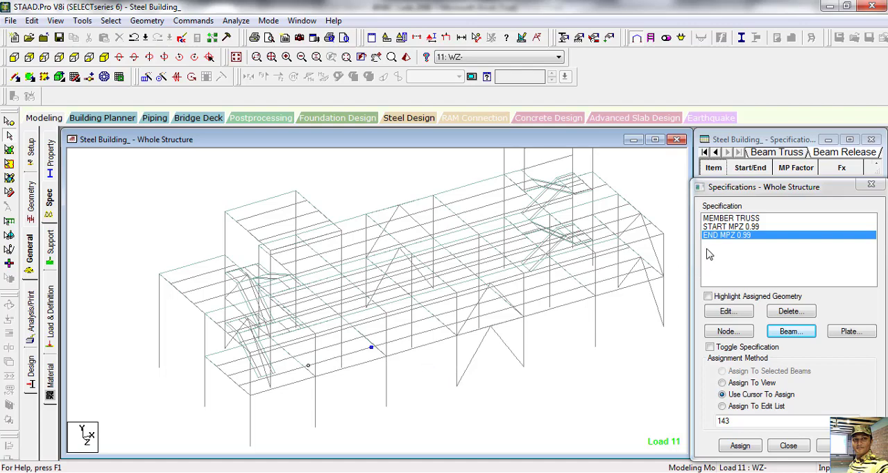
Step: Select all secondary beams by their section property 8 Taper, checking the members of properties 5 to 7 first
{"action": "left_click", "coordinate": [111, 20]}
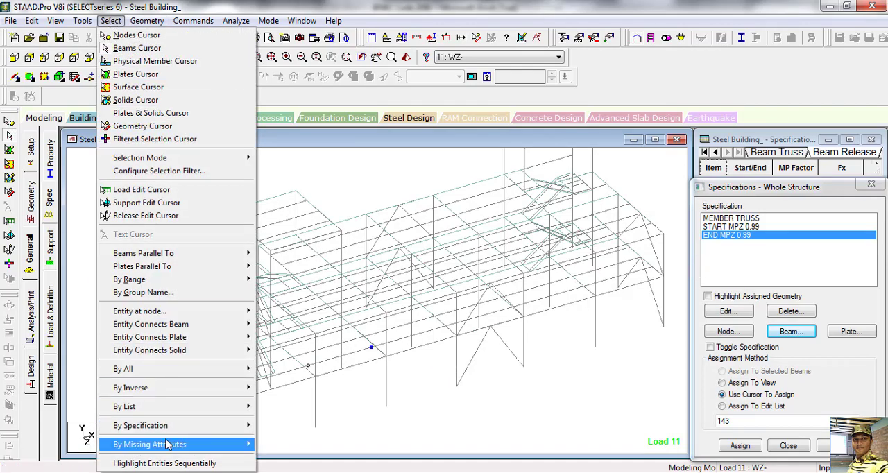
{"action": "mouse_move", "coordinate": [169, 425]}
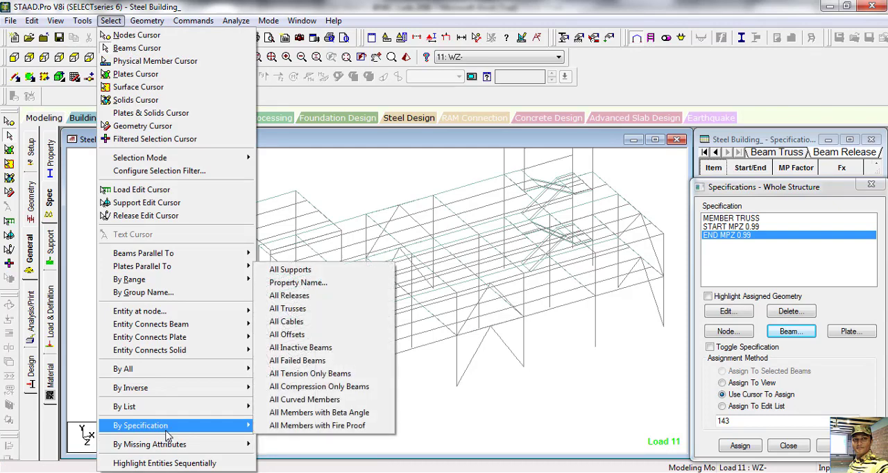
{"action": "left_click", "coordinate": [298, 283]}
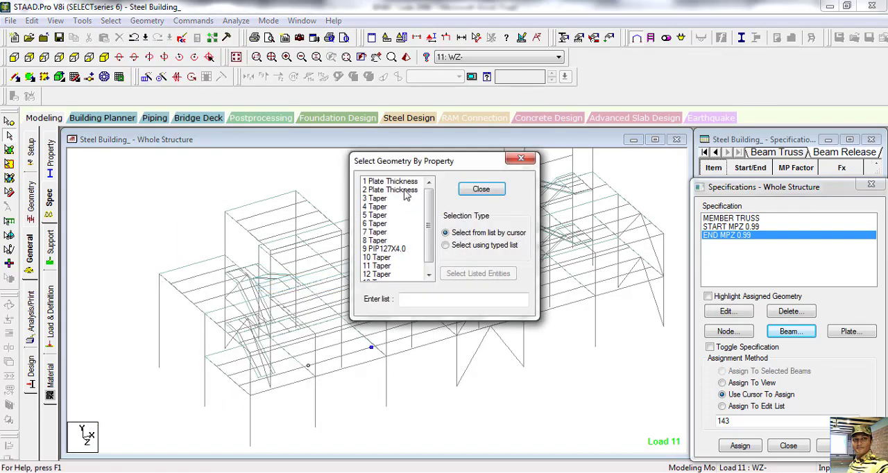
{"action": "left_click_drag", "start_coordinate": [444, 161], "coordinate": [524, 162]}
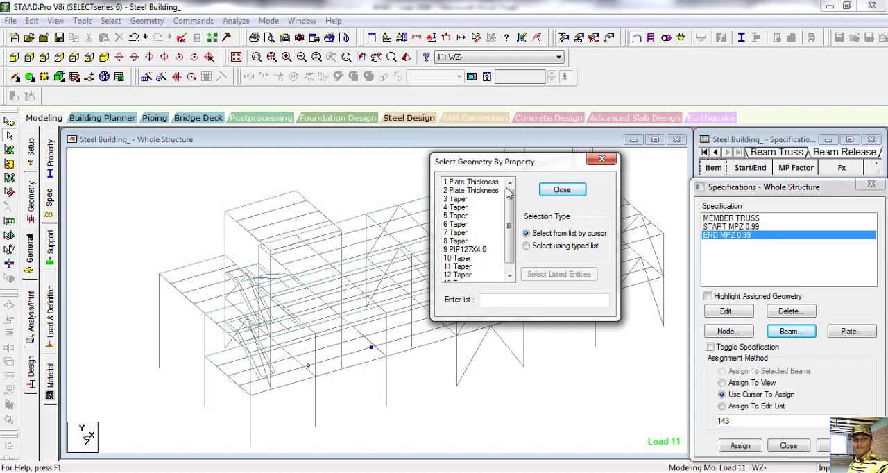
{"action": "left_click", "coordinate": [452, 217]}
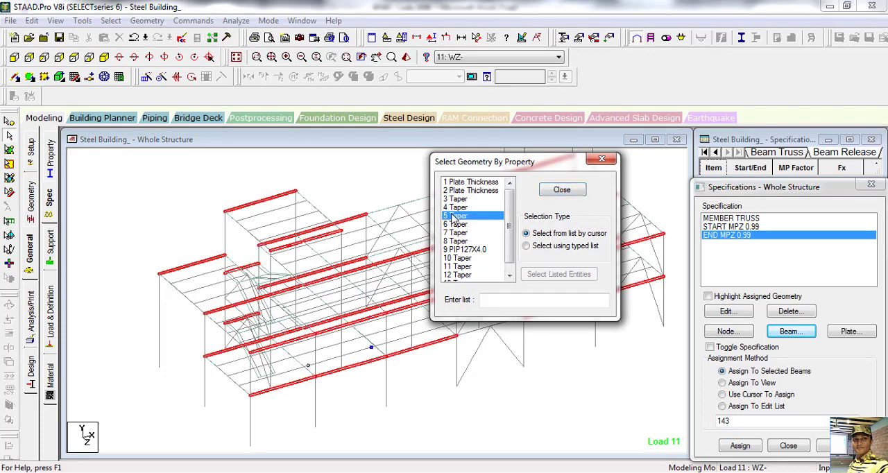
{"action": "left_click", "coordinate": [459, 225]}
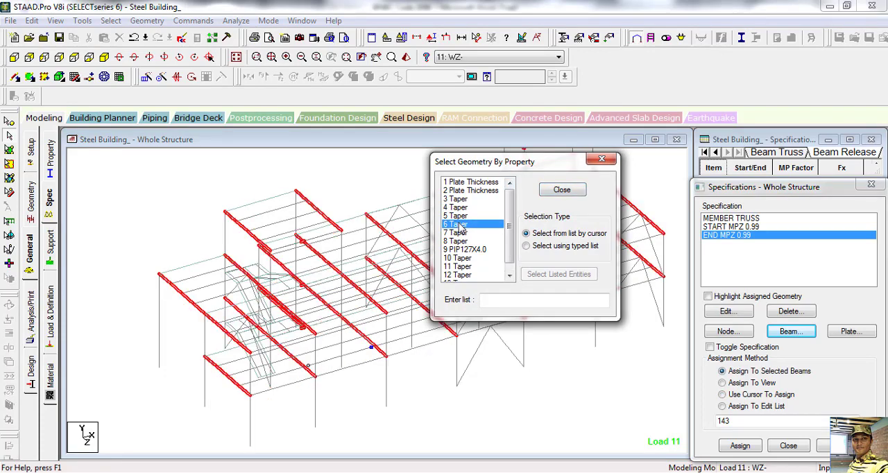
{"action": "left_click", "coordinate": [458, 233]}
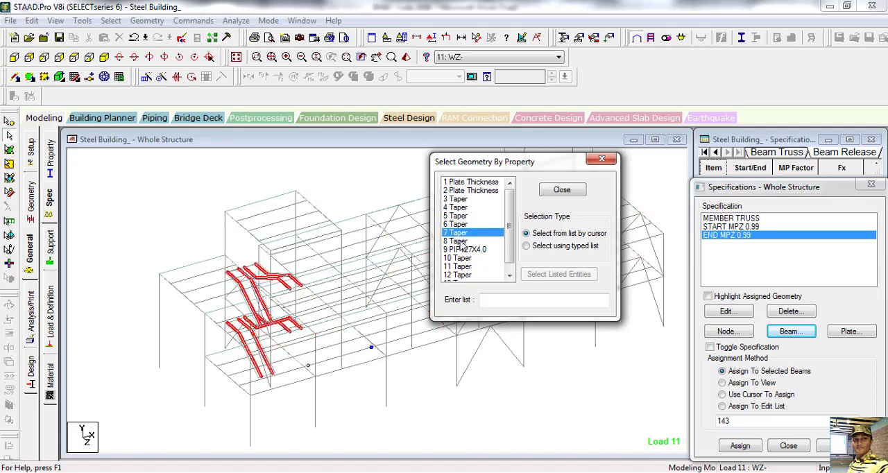
{"action": "left_click", "coordinate": [463, 242]}
{"action": "left_click_drag", "start_coordinate": [511, 163], "coordinate": [478, 131]}
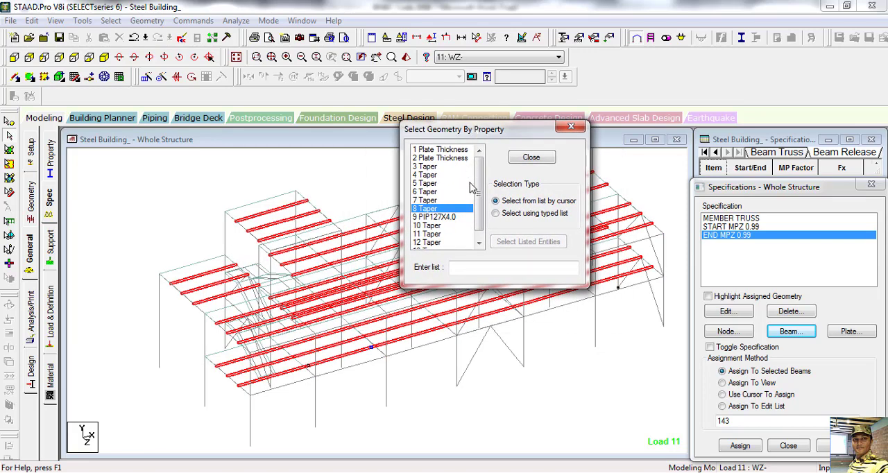
Step: Deselect beam 143 and assign the START MPZ 0.99 release to the remaining selected secondary beams
{"action": "left_click", "coordinate": [571, 126]}
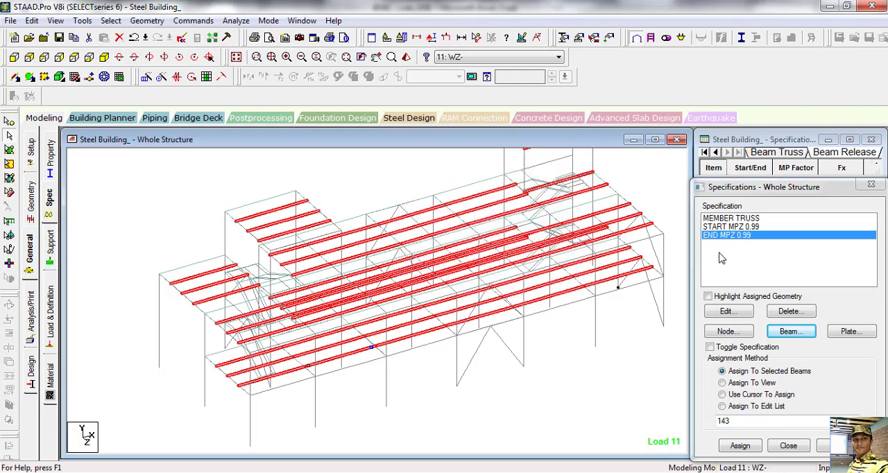
{"action": "left_click", "coordinate": [726, 227]}
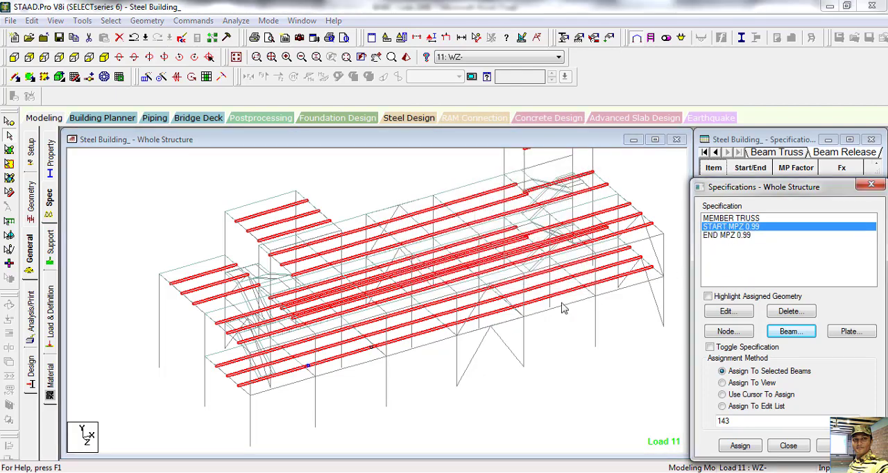
{"action": "left_click", "coordinate": [340, 365]}
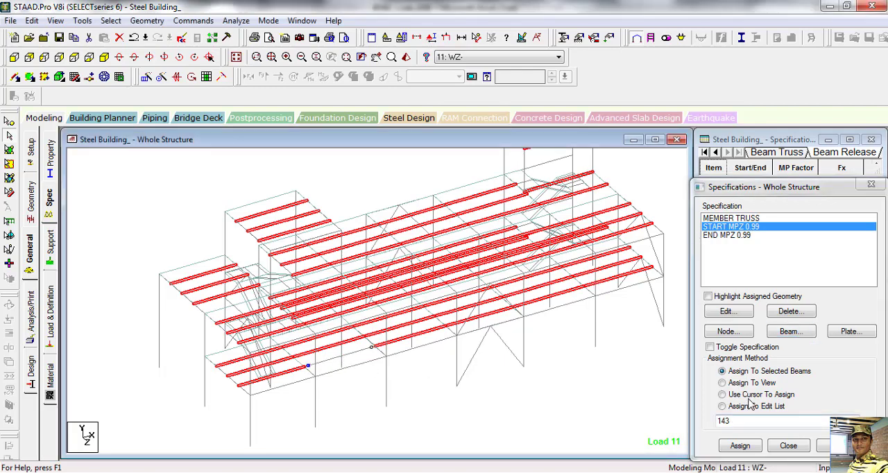
{"action": "left_click", "coordinate": [743, 448]}
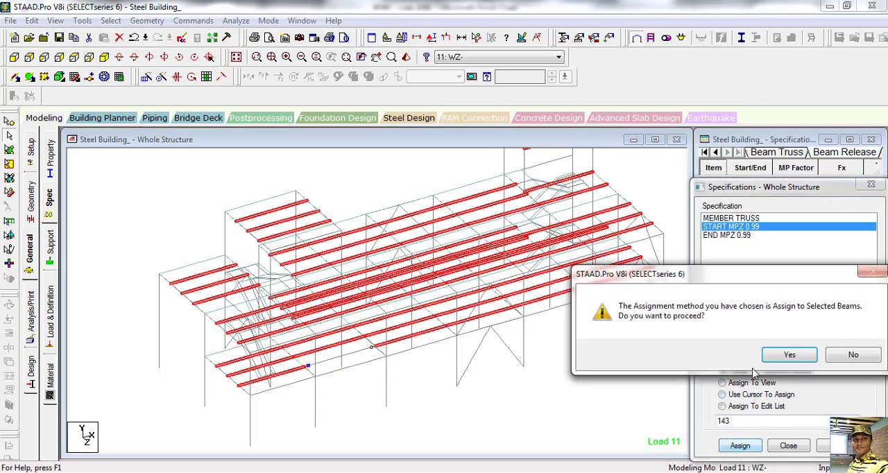
{"action": "left_click", "coordinate": [790, 356]}
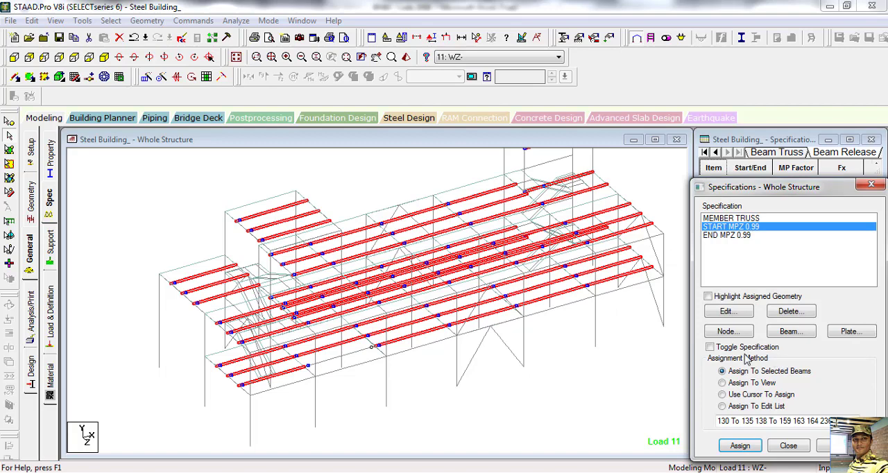
Step: Assign the END MPZ 0.99 release to the same selected secondary beams and clear the selection
{"action": "left_click", "coordinate": [734, 236]}
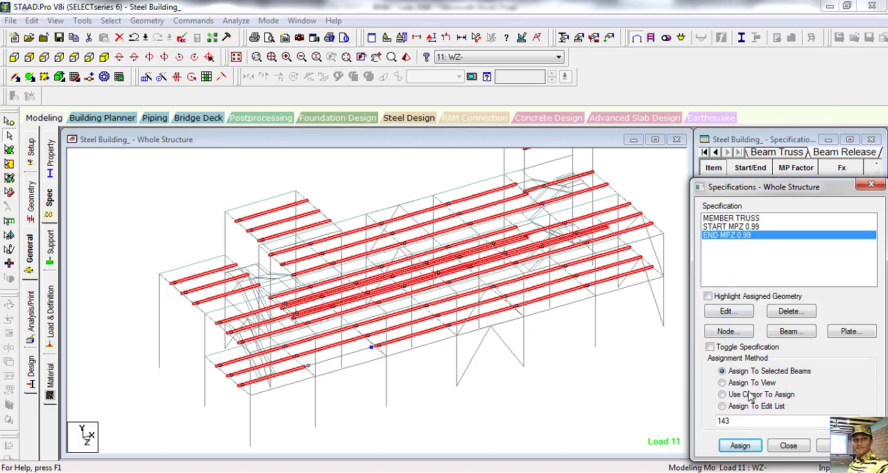
{"action": "left_click", "coordinate": [743, 448]}
{"action": "left_click", "coordinate": [738, 354]}
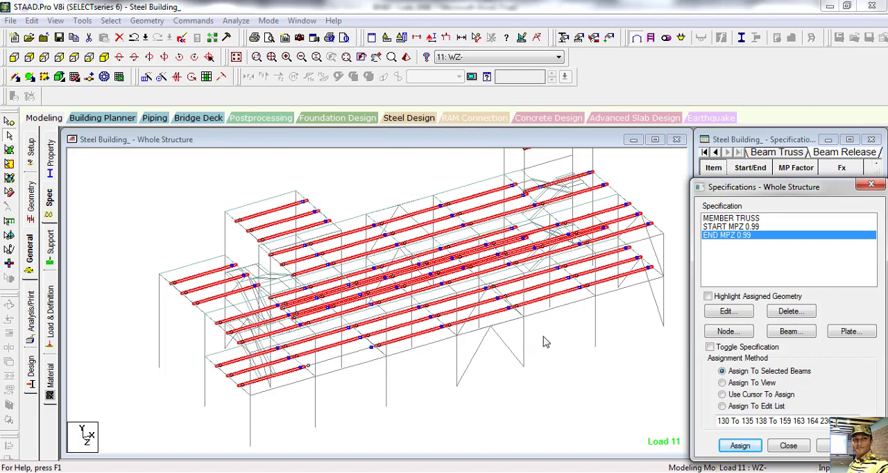
{"action": "left_click", "coordinate": [500, 365]}
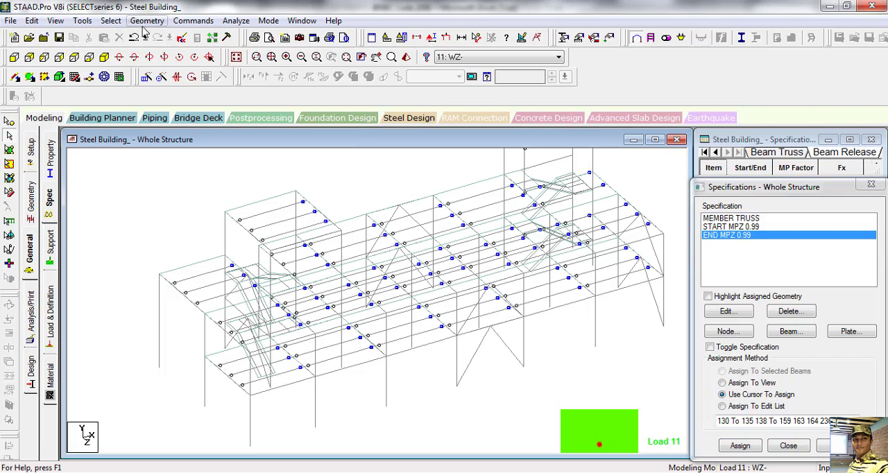
Step: Select all bracing members by their section property 9 PIP127X4.0
{"action": "left_click", "coordinate": [113, 21]}
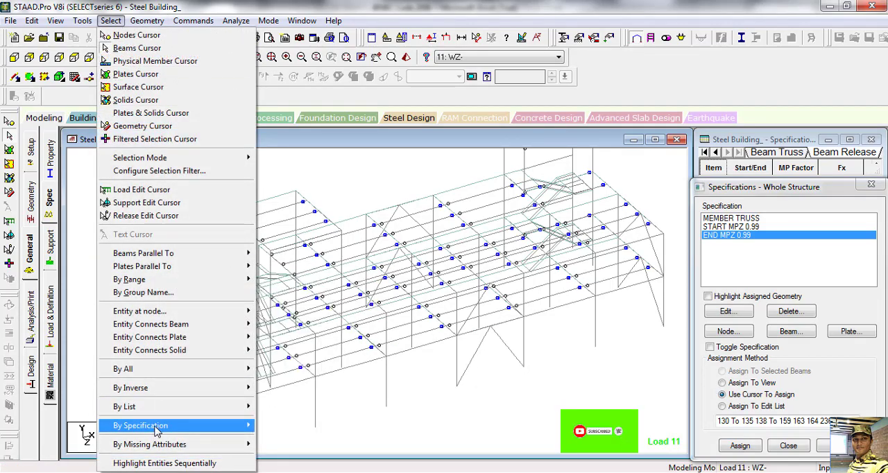
{"action": "mouse_move", "coordinate": [156, 430]}
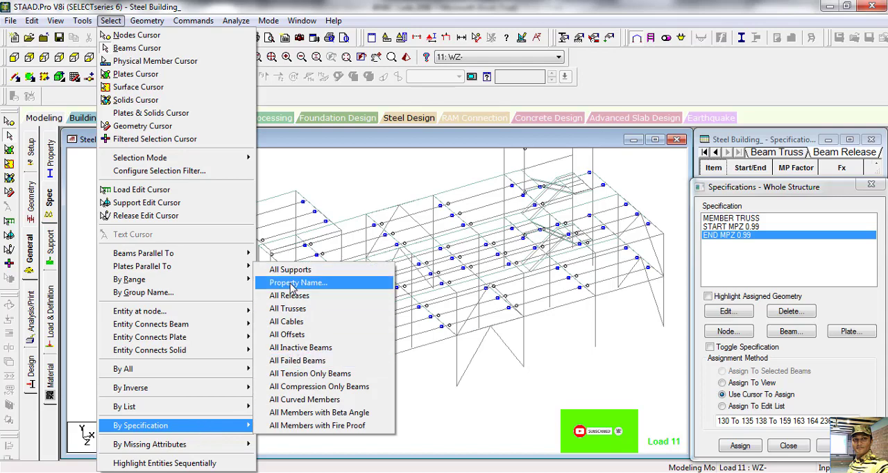
{"action": "left_click", "coordinate": [294, 284]}
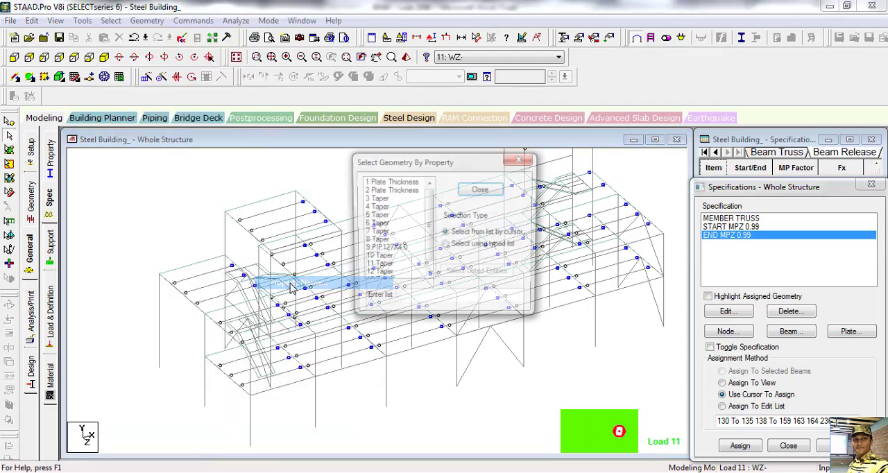
{"action": "left_click", "coordinate": [395, 249]}
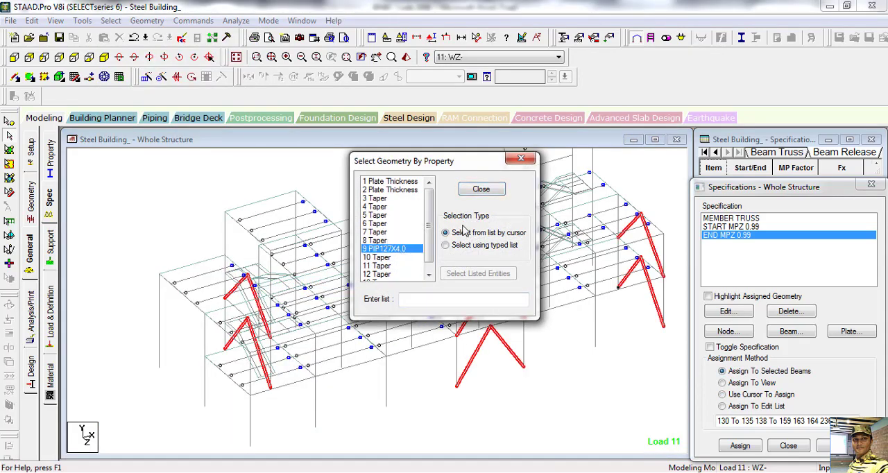
{"action": "left_click", "coordinate": [481, 189]}
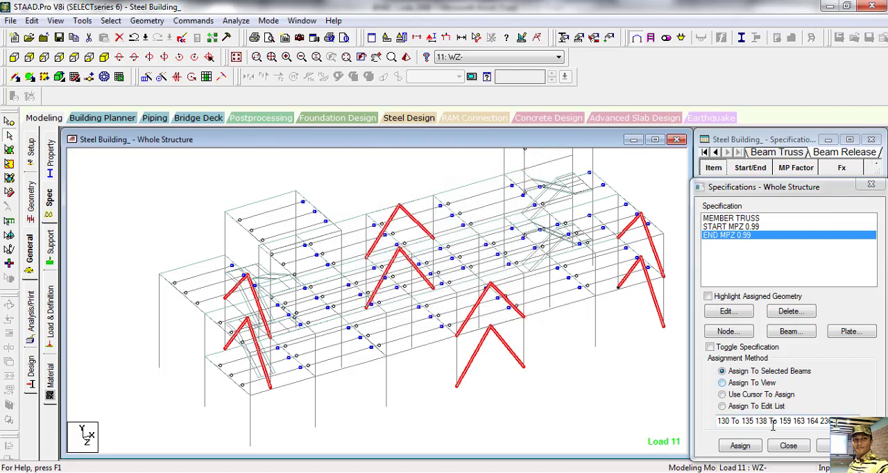
Step: Assign the MEMBER TRUSS specification to the selected bracing members, clear the selection and close the specifications
{"action": "left_click", "coordinate": [759, 448]}
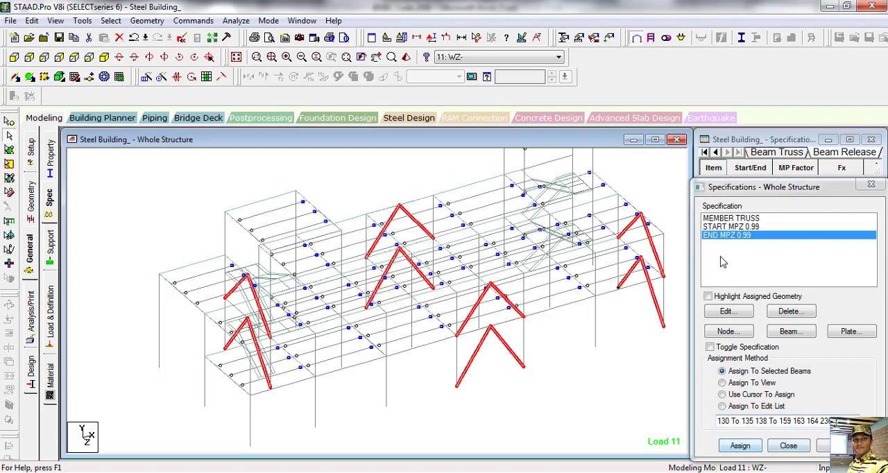
{"action": "left_click", "coordinate": [722, 219]}
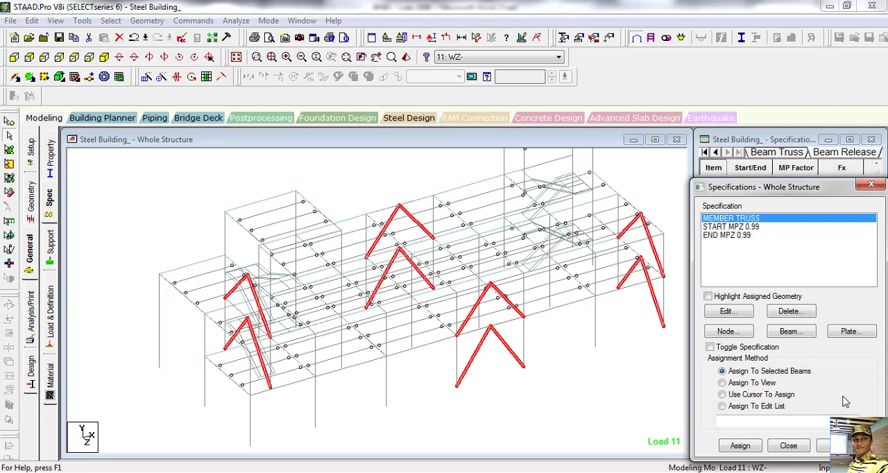
{"action": "left_click", "coordinate": [741, 448]}
{"action": "left_click", "coordinate": [789, 353]}
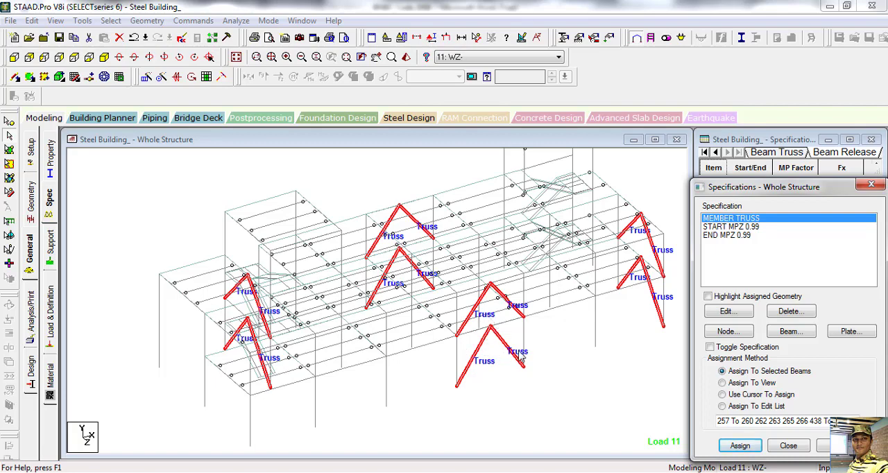
{"action": "left_click", "coordinate": [602, 379]}
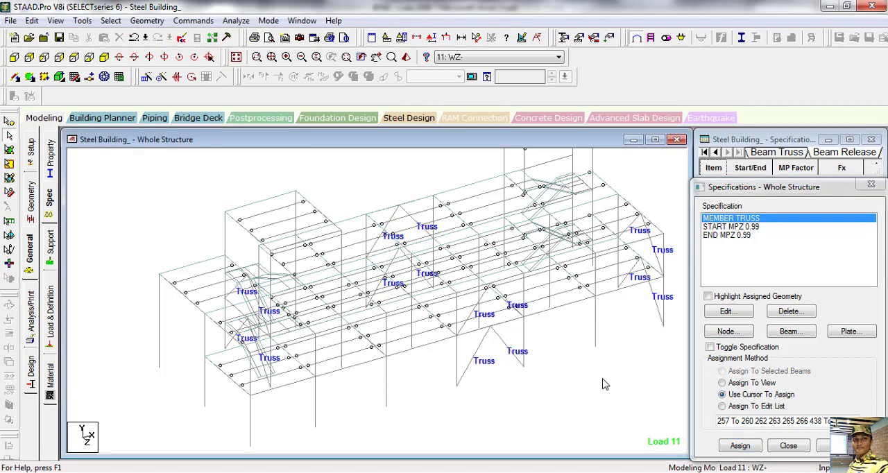
{"action": "left_click", "coordinate": [789, 446]}
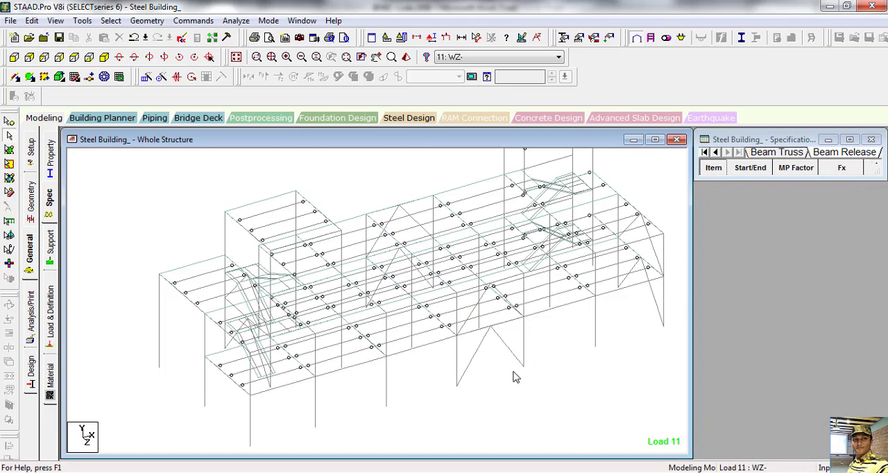
Step: Create a pinned support for the structure
{"action": "left_click", "coordinate": [52, 248]}
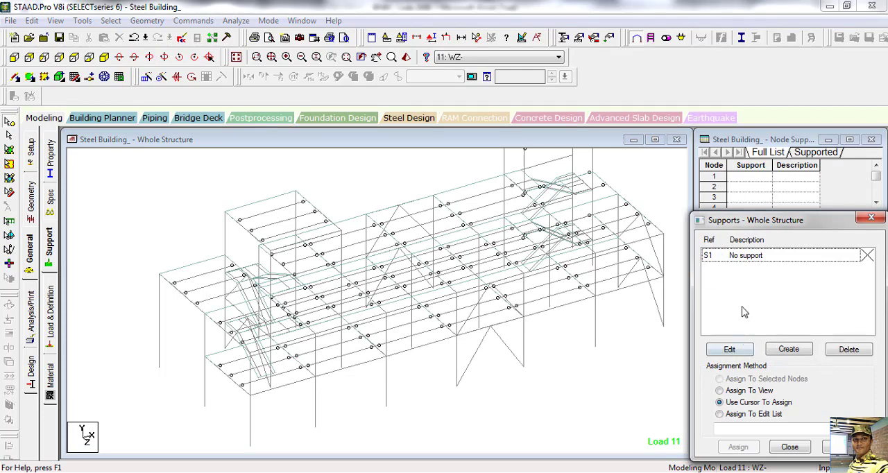
{"action": "left_click", "coordinate": [788, 349]}
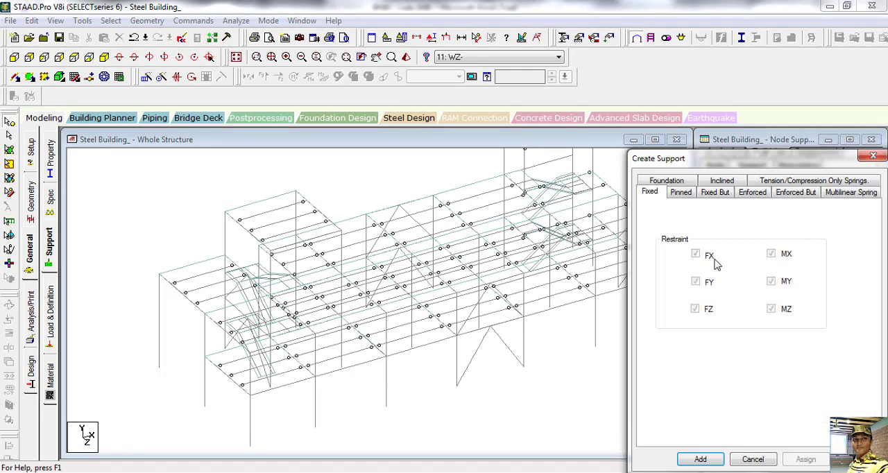
{"action": "left_click", "coordinate": [681, 193]}
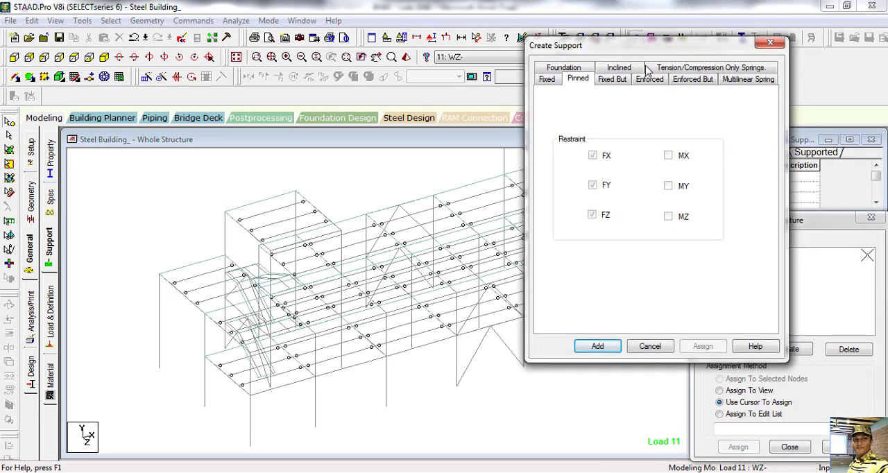
{"action": "left_click", "coordinate": [593, 346]}
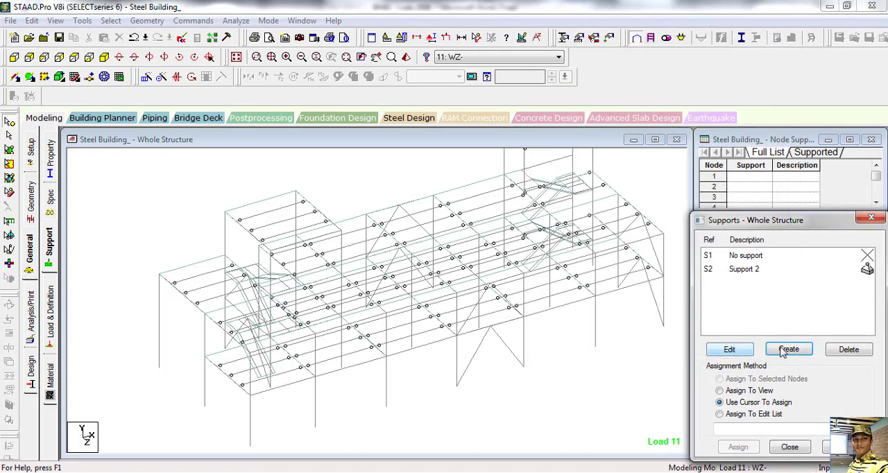
Step: Choose the pinned support and select all nodes along the building's base level for it
{"action": "left_click", "coordinate": [746, 270]}
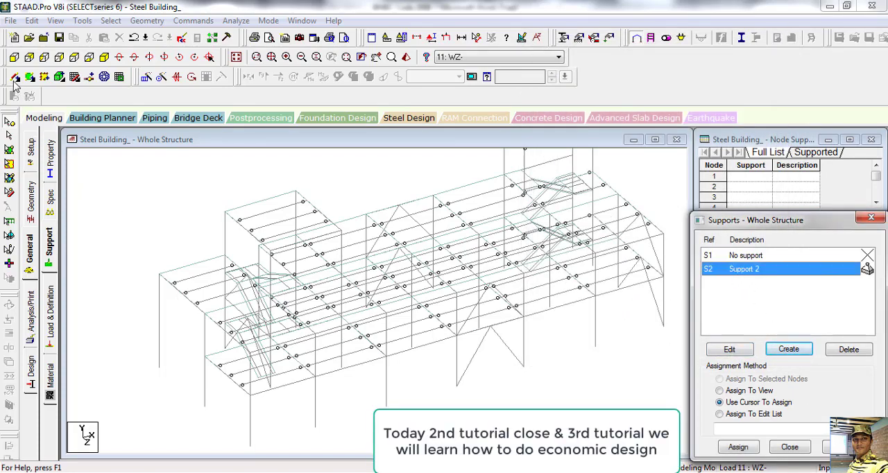
{"action": "left_click", "coordinate": [14, 56]}
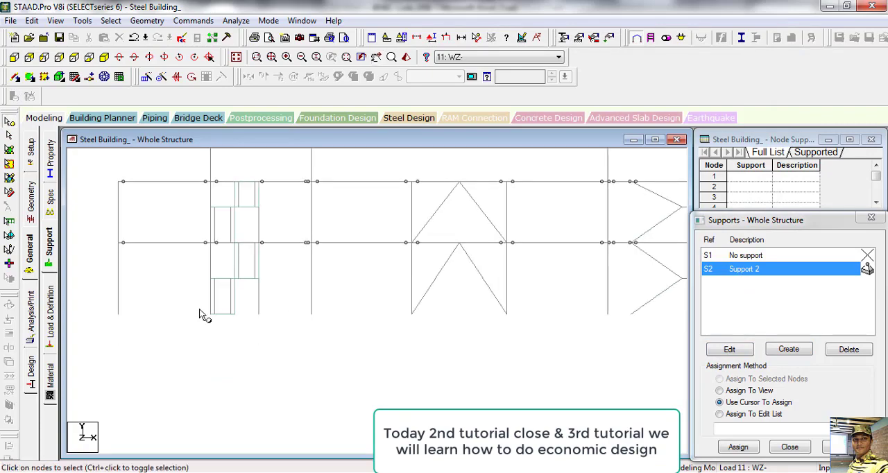
{"action": "left_click_drag", "start_coordinate": [107, 310], "coordinate": [597, 328]}
{"action": "scroll", "coordinate": [514, 344], "scroll_direction": "down", "scroll_amount": 3}
{"action": "scroll", "coordinate": [517, 344], "scroll_direction": "down", "scroll_amount": 1}
{"action": "left_click_drag", "start_coordinate": [660, 302], "coordinate": [169, 286]}
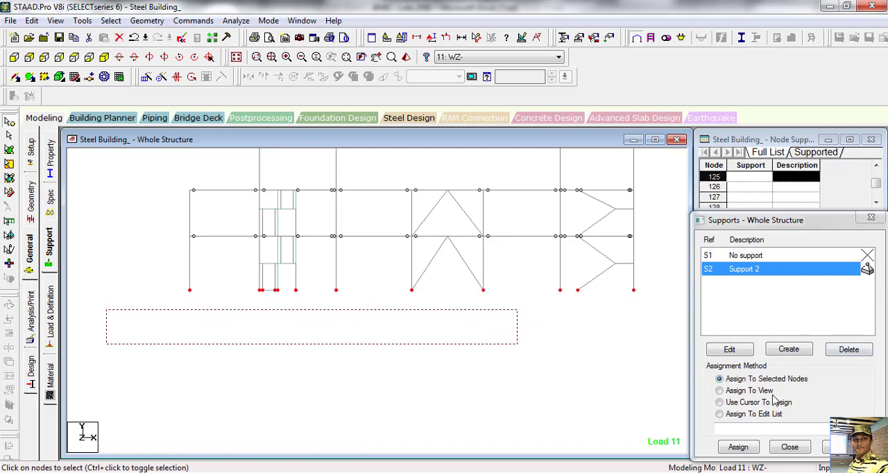
Step: Assign the pinned support to the selected base nodes and check the supports in isometric view
{"action": "left_click", "coordinate": [740, 448]}
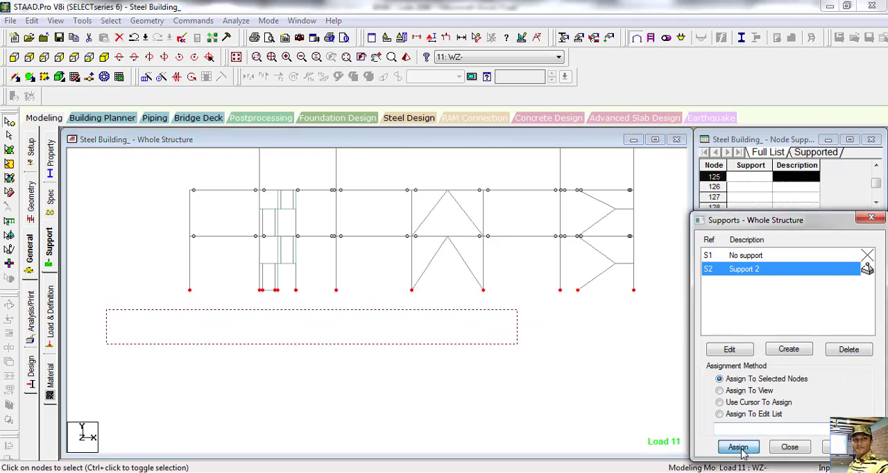
{"action": "left_click", "coordinate": [789, 378]}
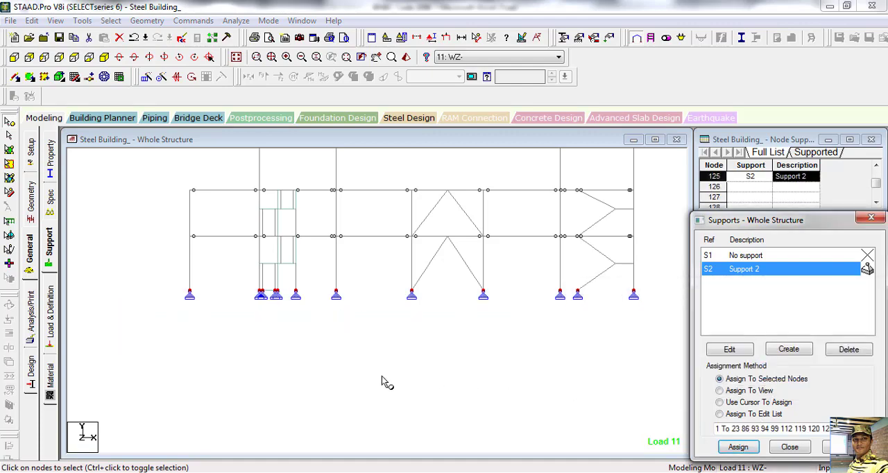
{"action": "left_click", "coordinate": [104, 56]}
{"action": "scroll", "coordinate": [472, 331], "scroll_direction": "up", "scroll_amount": 3}
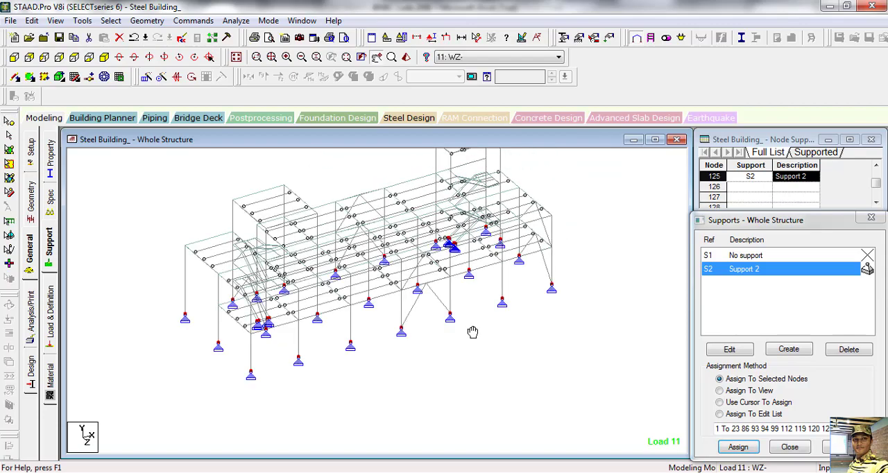